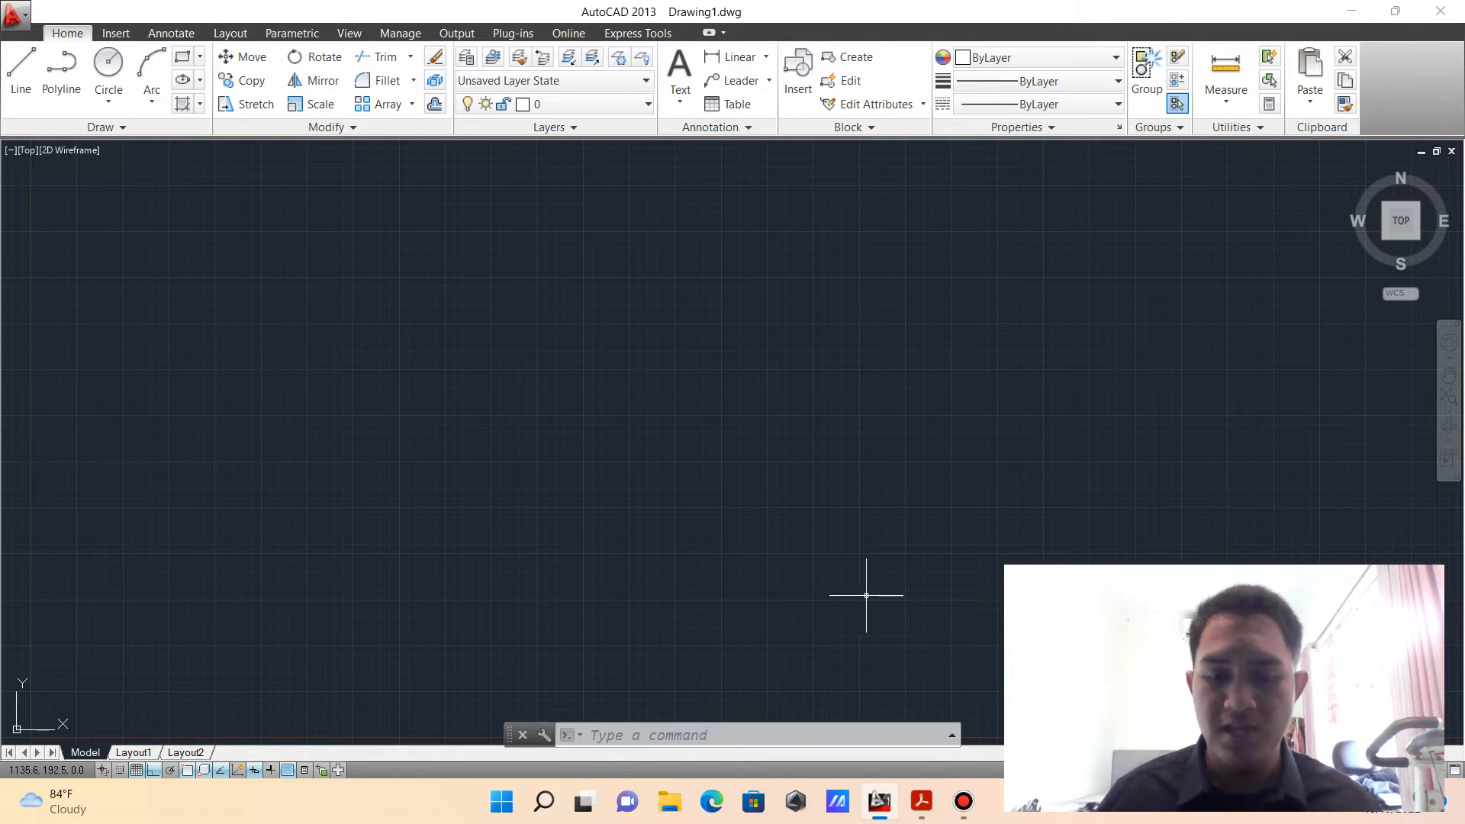
# - Consult the first figure in LATIHAN 1.pdf and draw in AutoCAD a 45-unit horizontal line with a 15-unit vertical line up from its right end
pyautogui.click(923, 805)
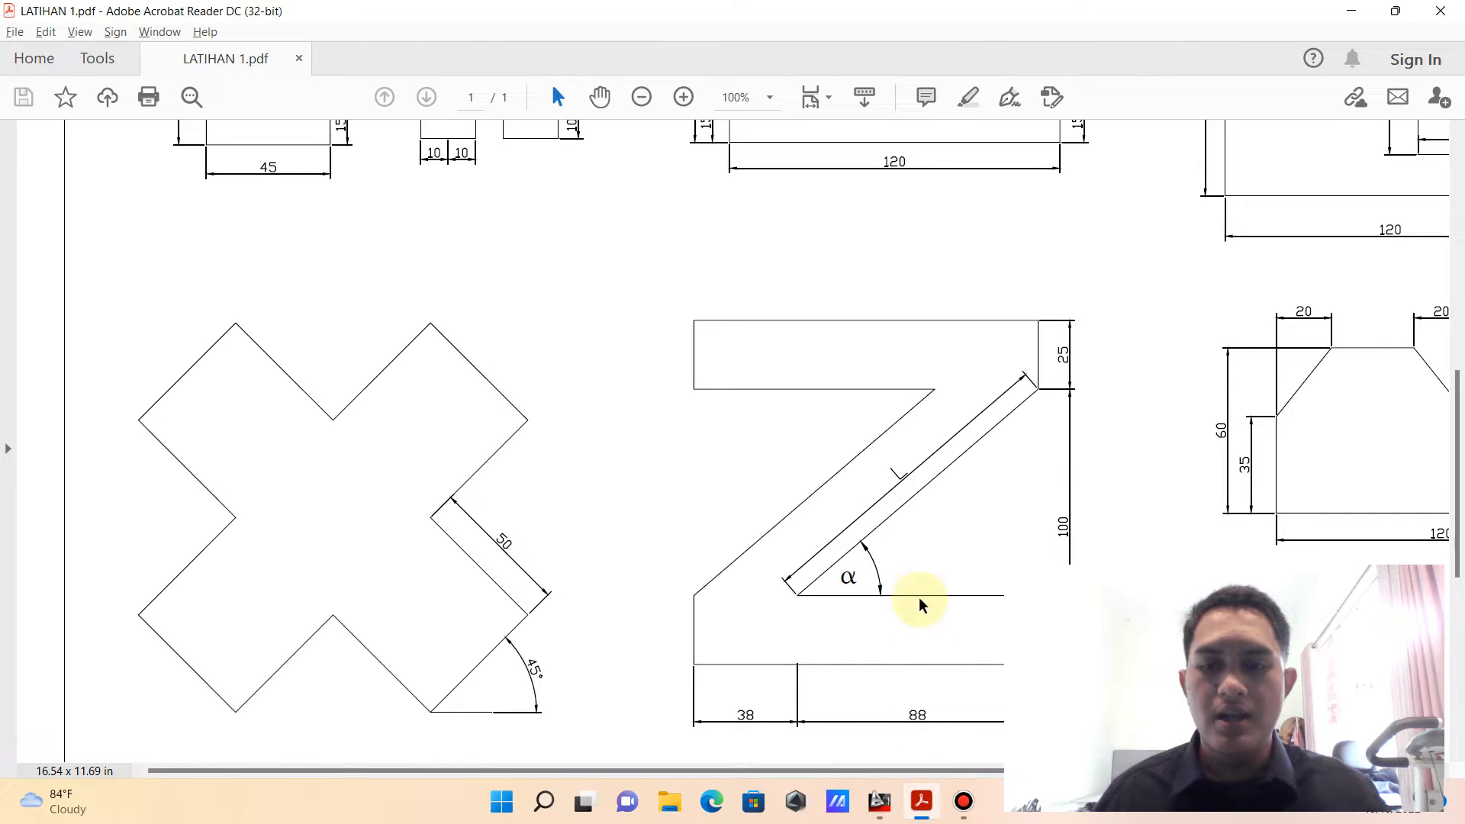
pyautogui.moveTo(1459, 415); pyautogui.dragTo(1456, 229)
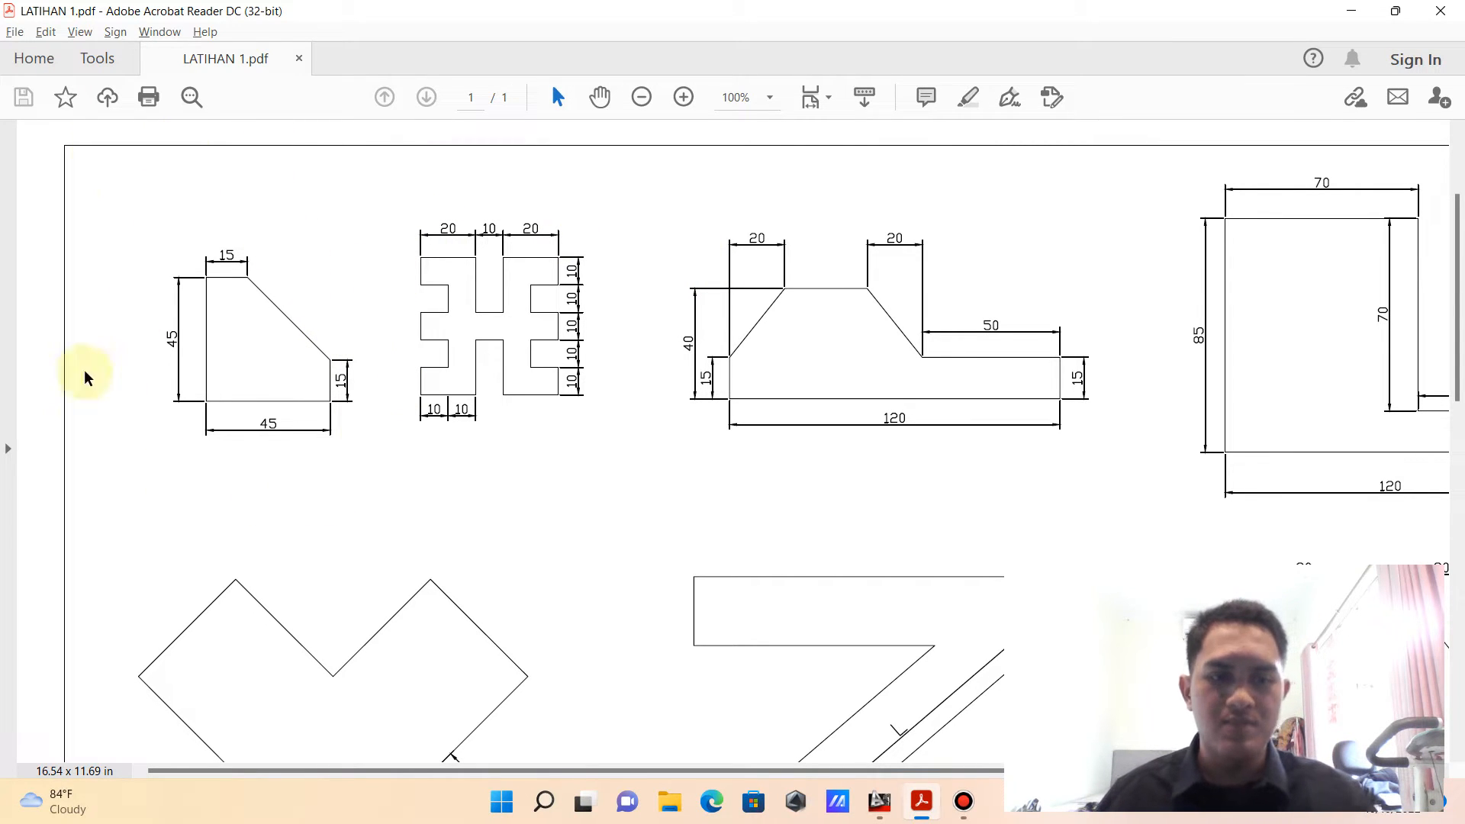
pyautogui.click(893, 805)
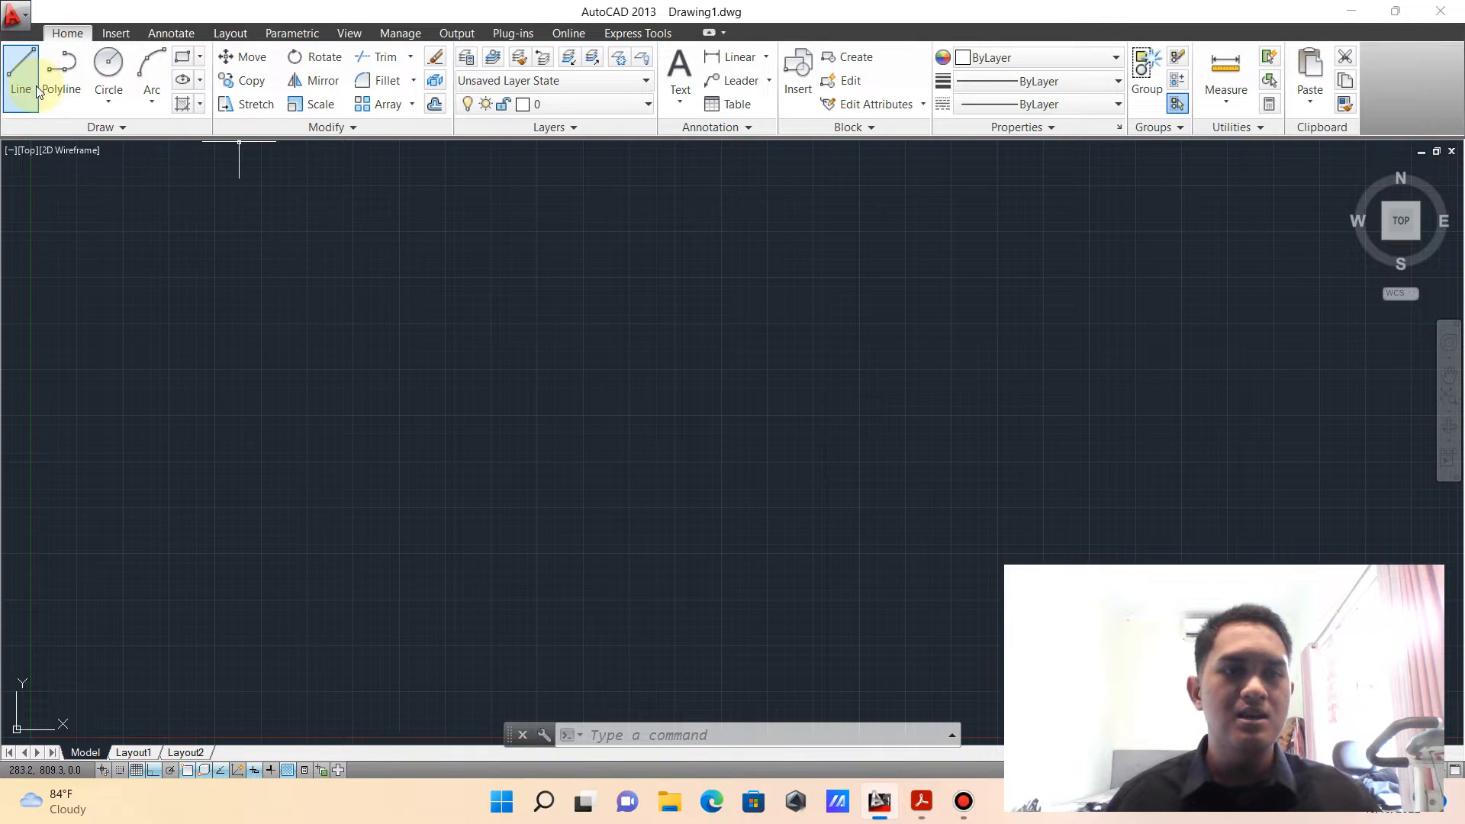
pyautogui.click(20, 72)
pyautogui.click(109, 436)
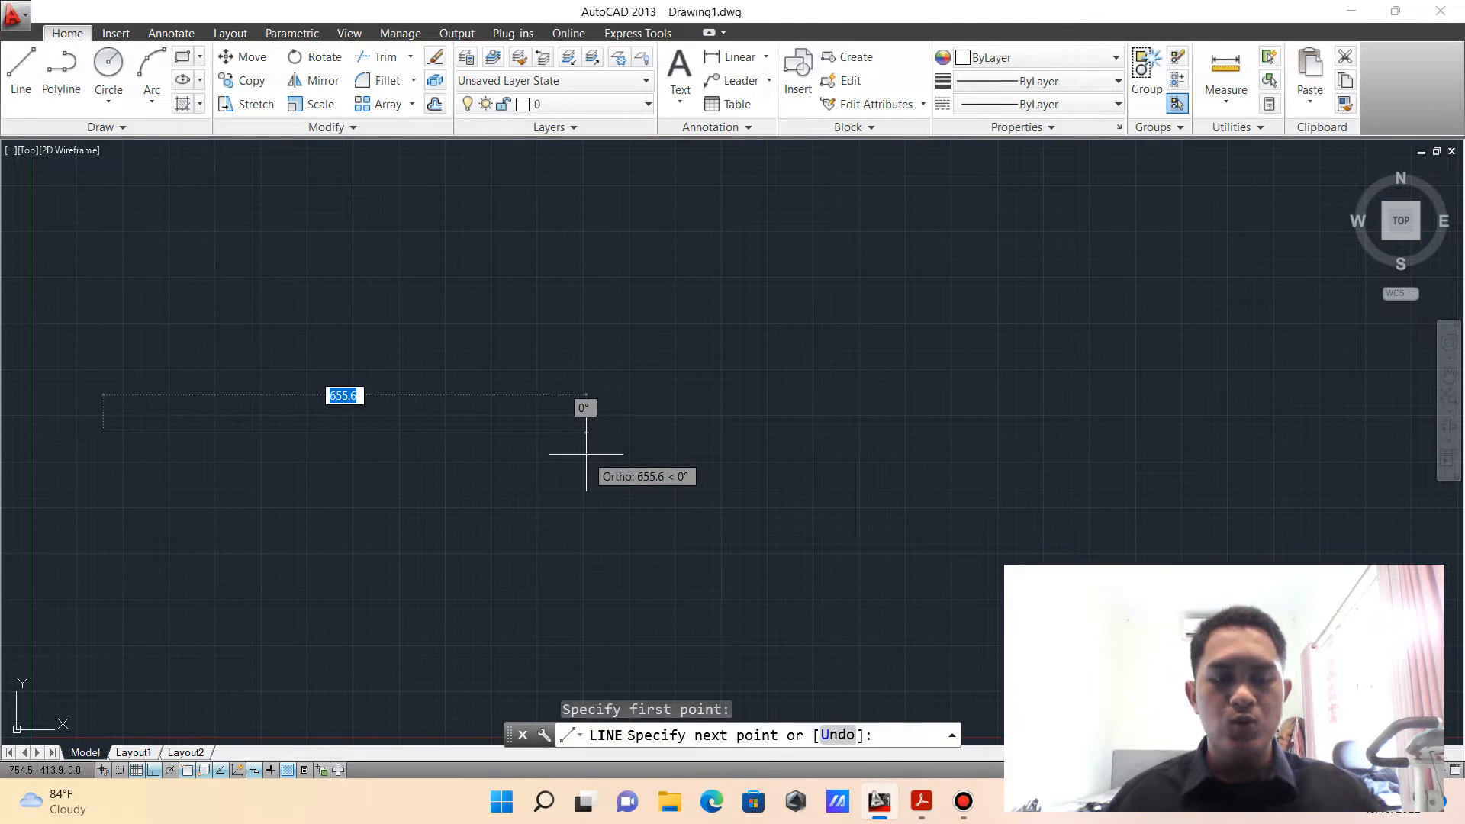
pyautogui.write('45')
pyautogui.press('Return')
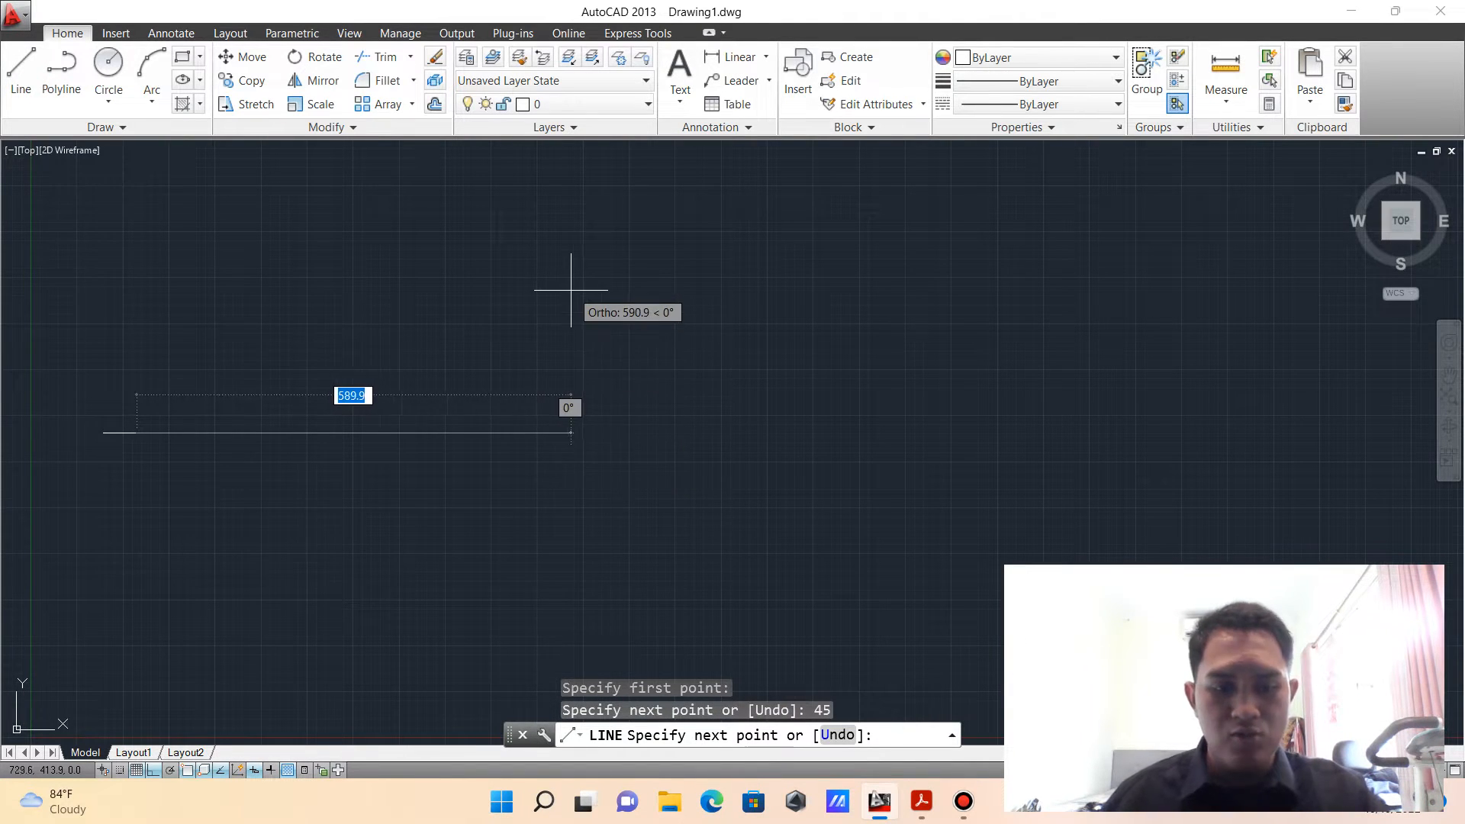
pyautogui.write('15')
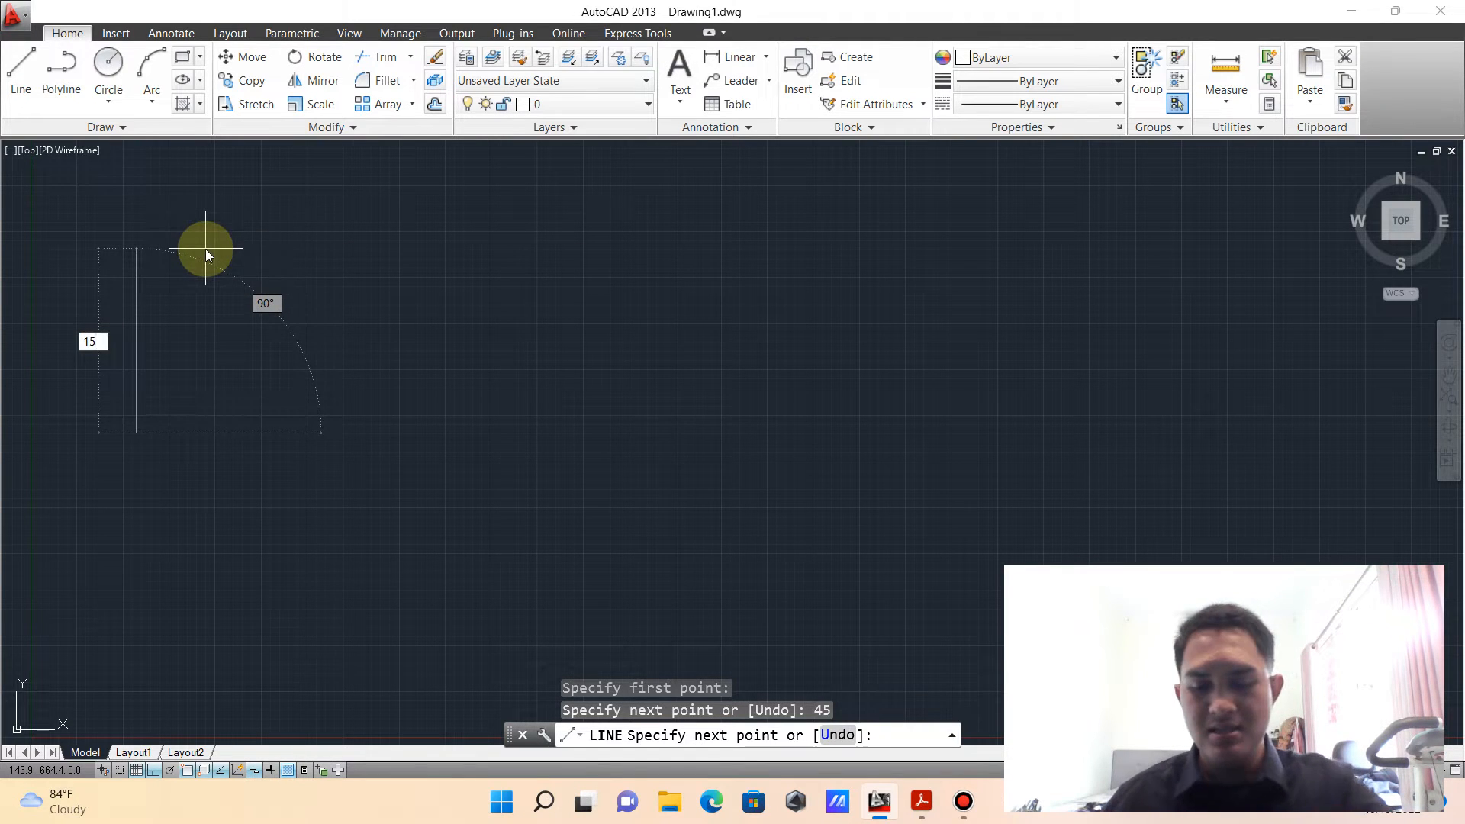
pyautogui.press('Return')
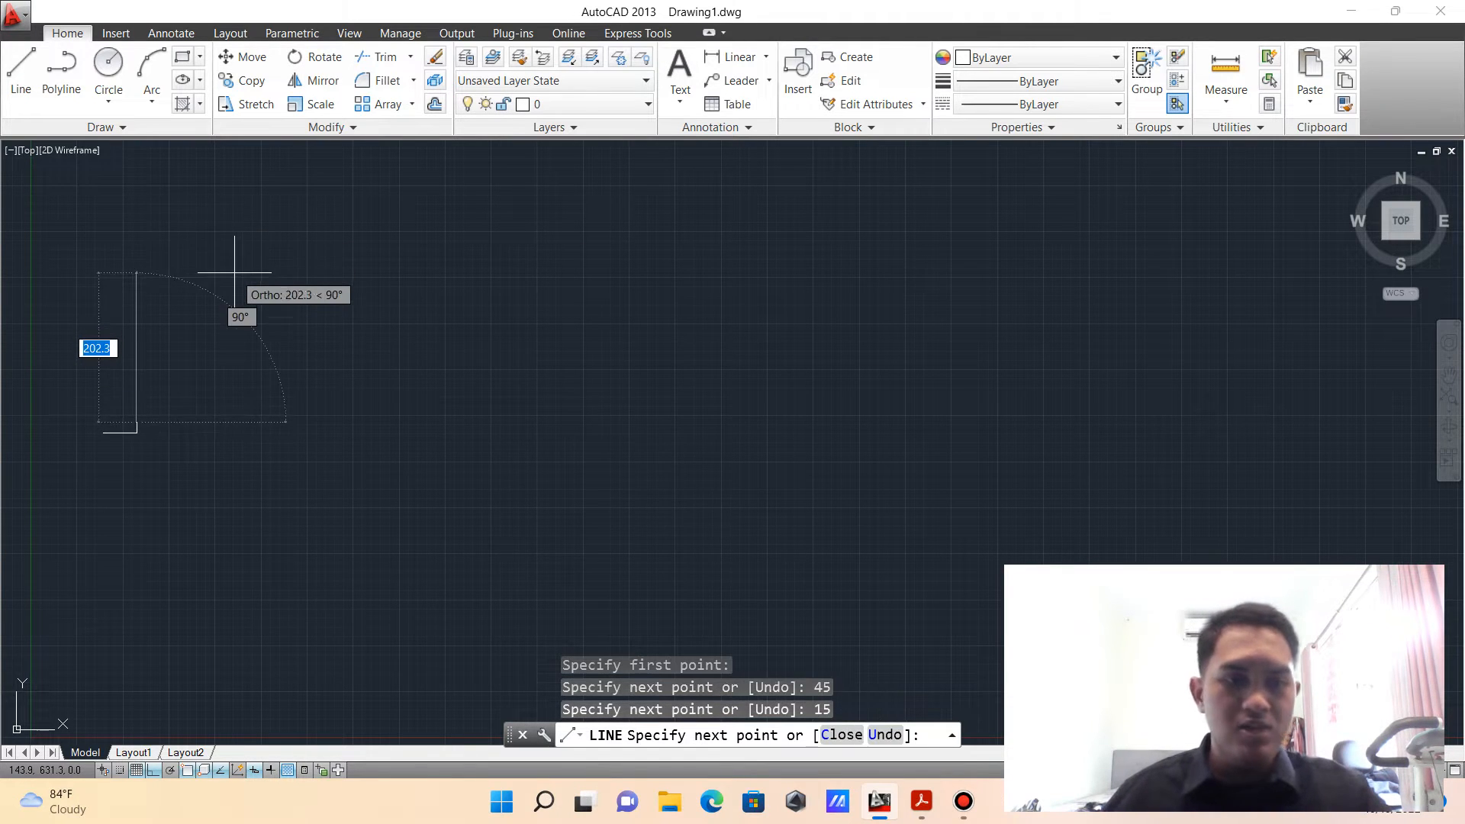
pyautogui.press('Escape')
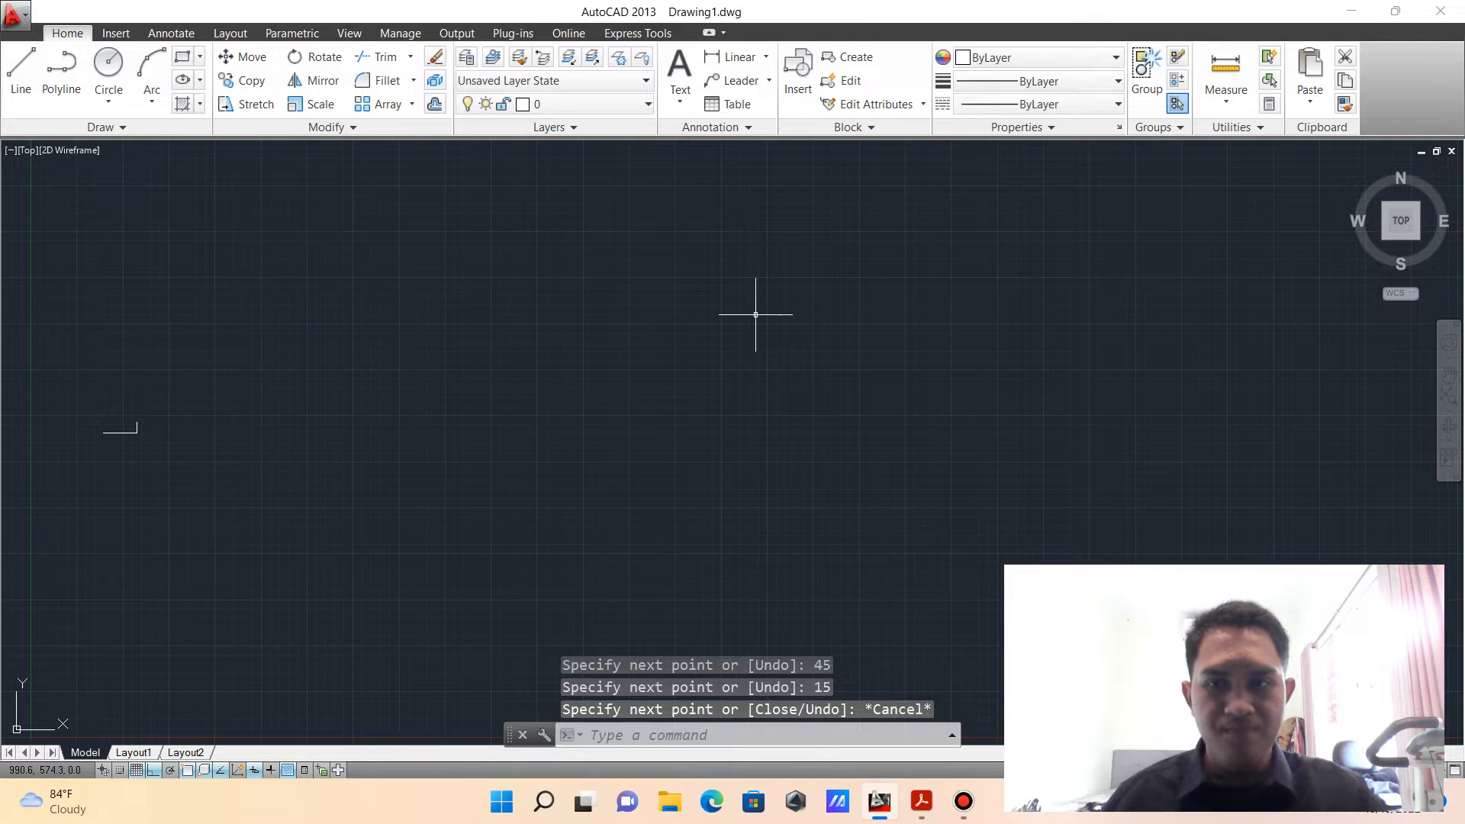
# - Complete the outline from the base line's left end: 45 units up, 15 units right, and a diagonal to the short vertical's upper end
pyautogui.scroll(2, 87, 385)
pyautogui.moveTo(306, 420); pyautogui.dragTo(613, 323, button='middle')
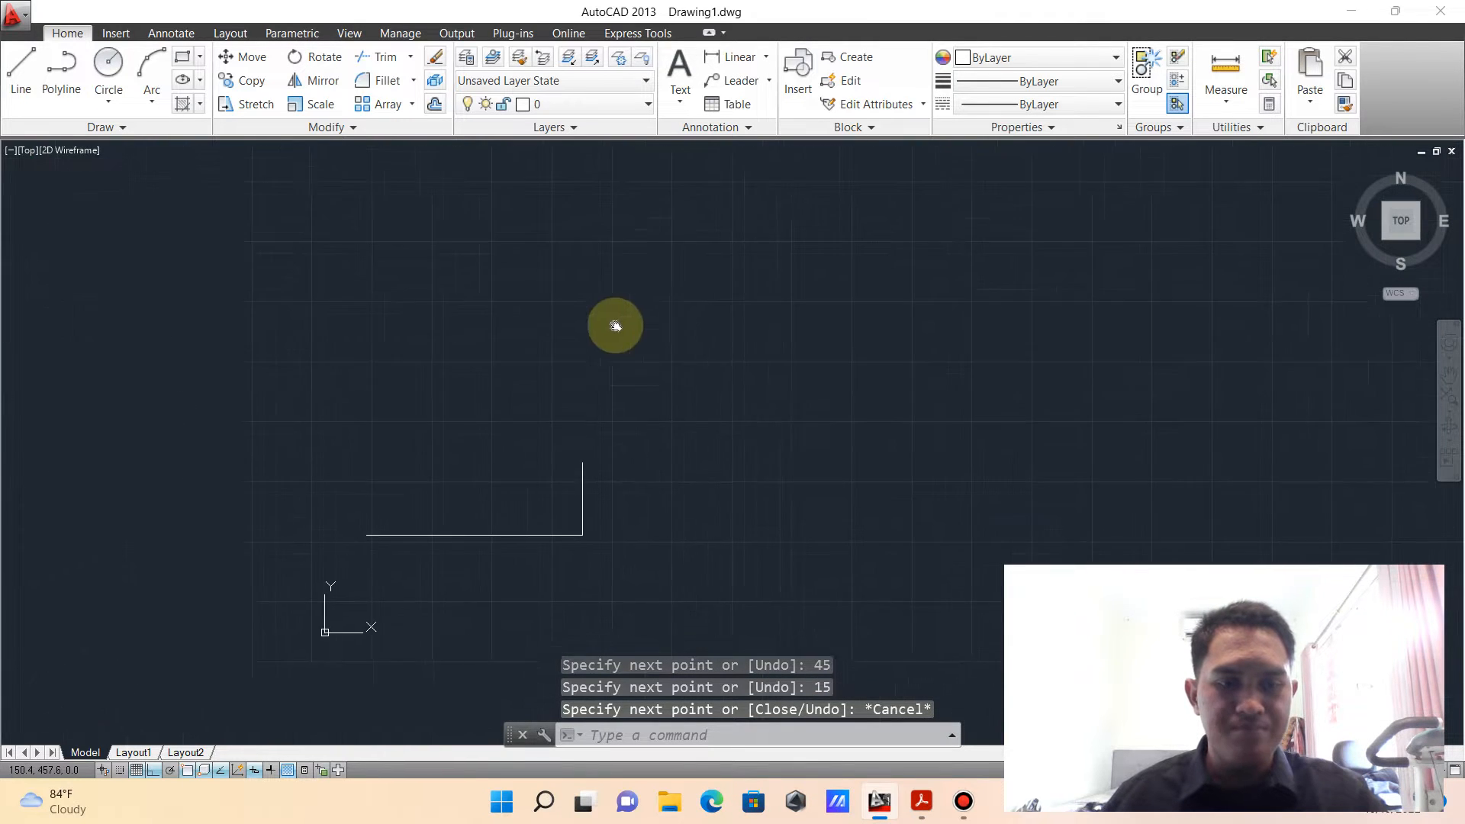
pyautogui.click(20, 69)
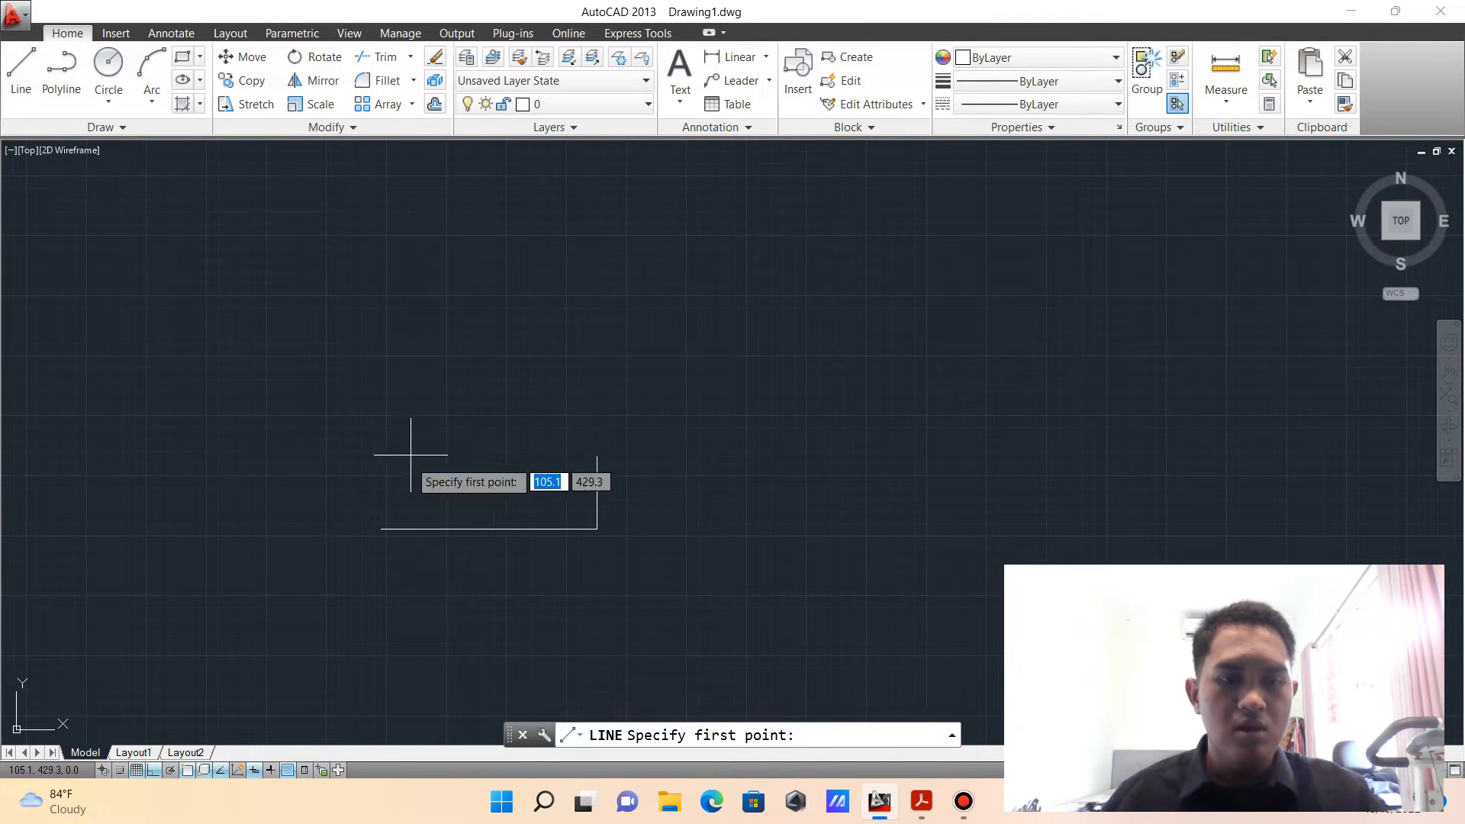
pyautogui.click(381, 526)
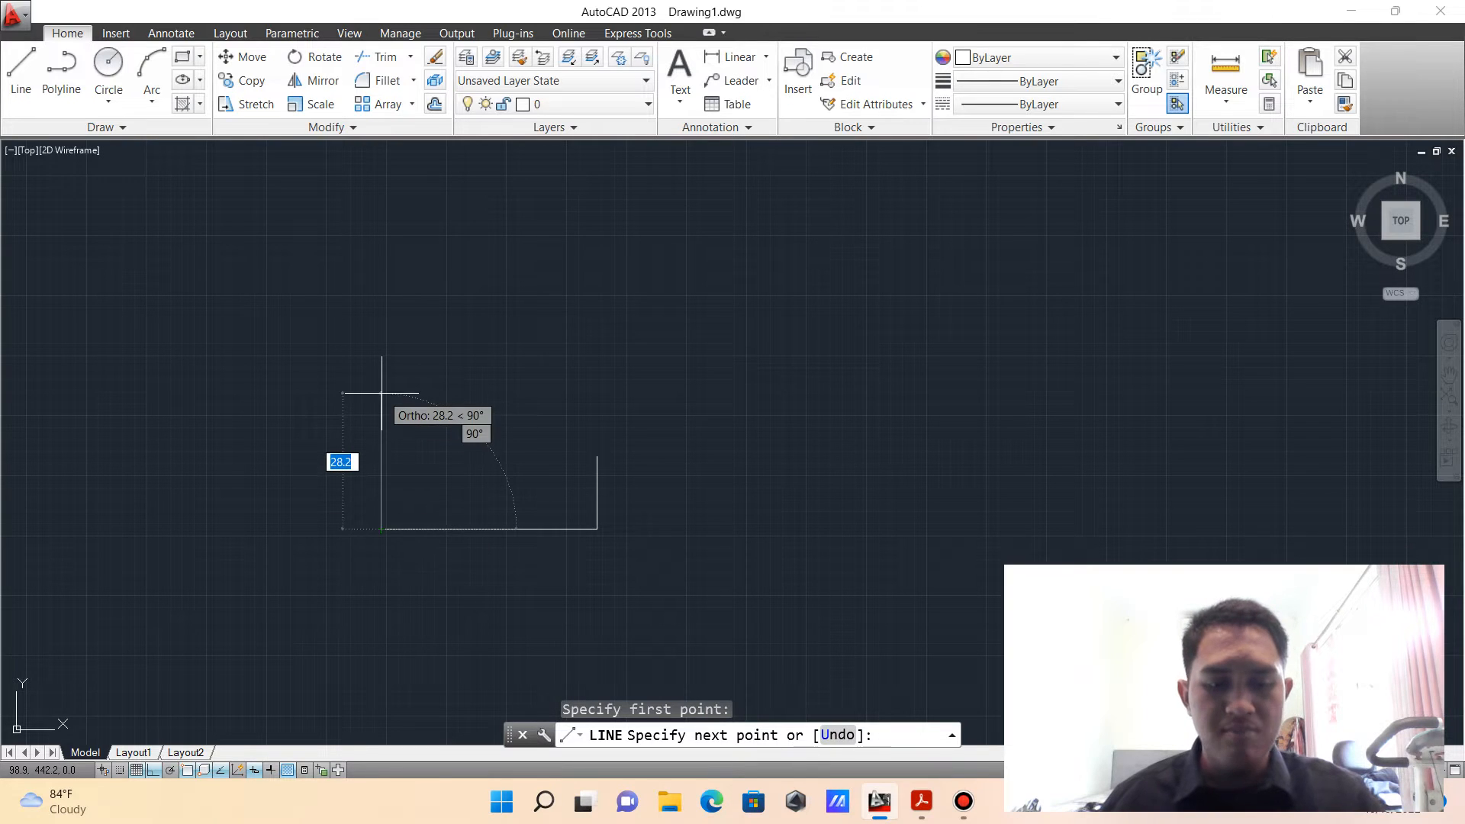
pyautogui.write('45')
pyautogui.press('Return')
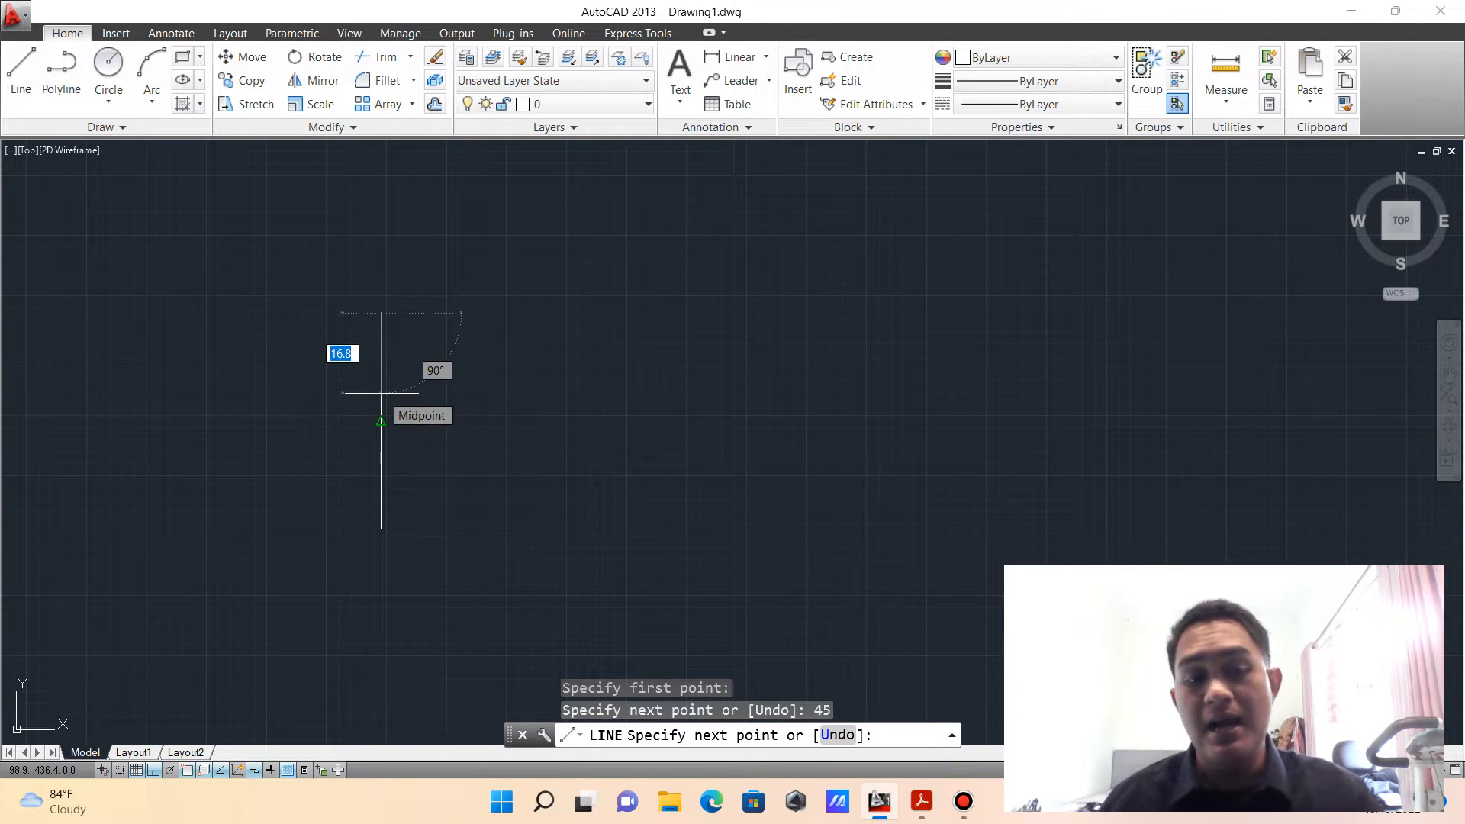
pyautogui.write('15')
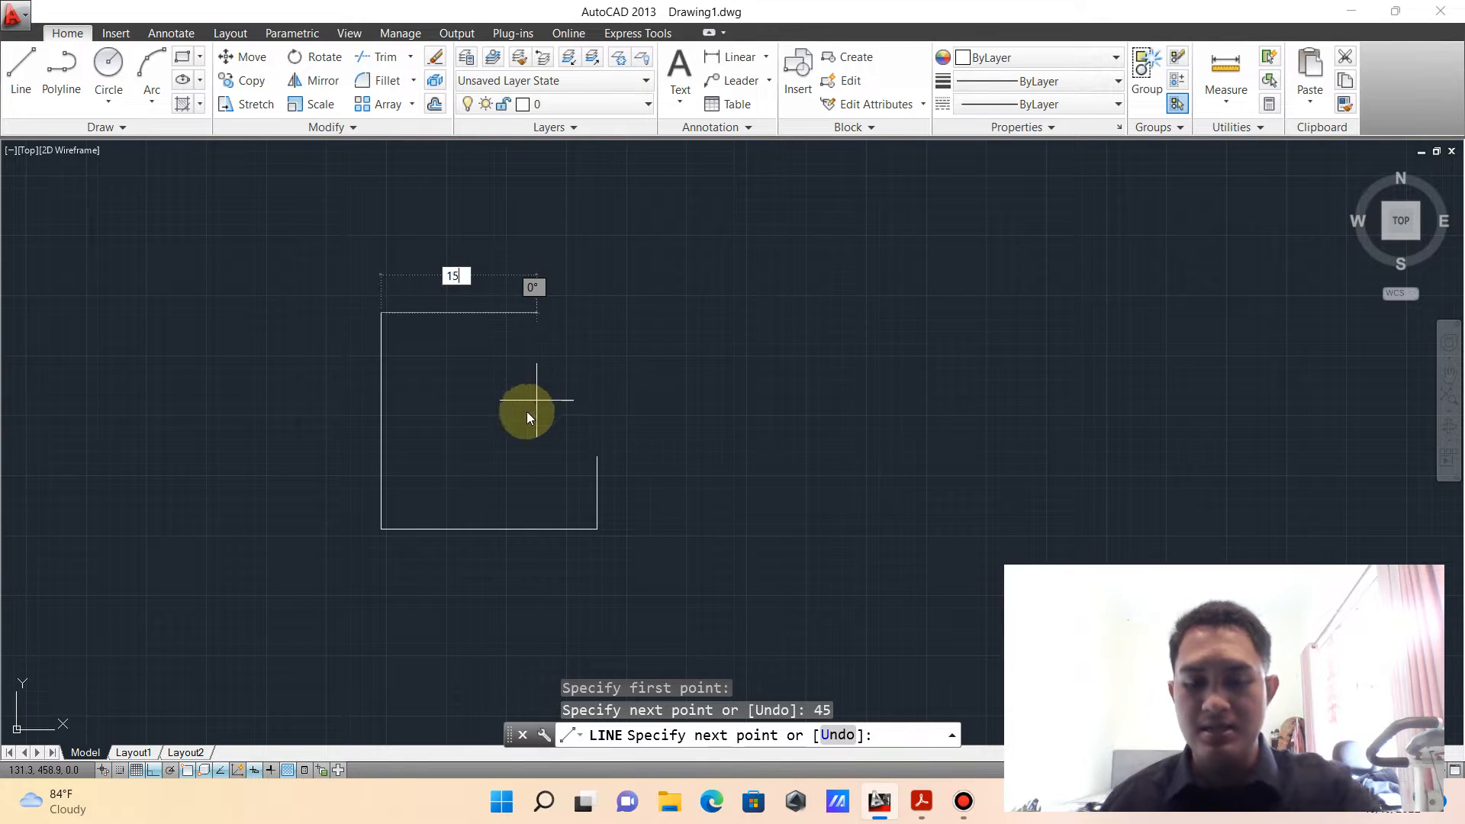
pyautogui.press('Return')
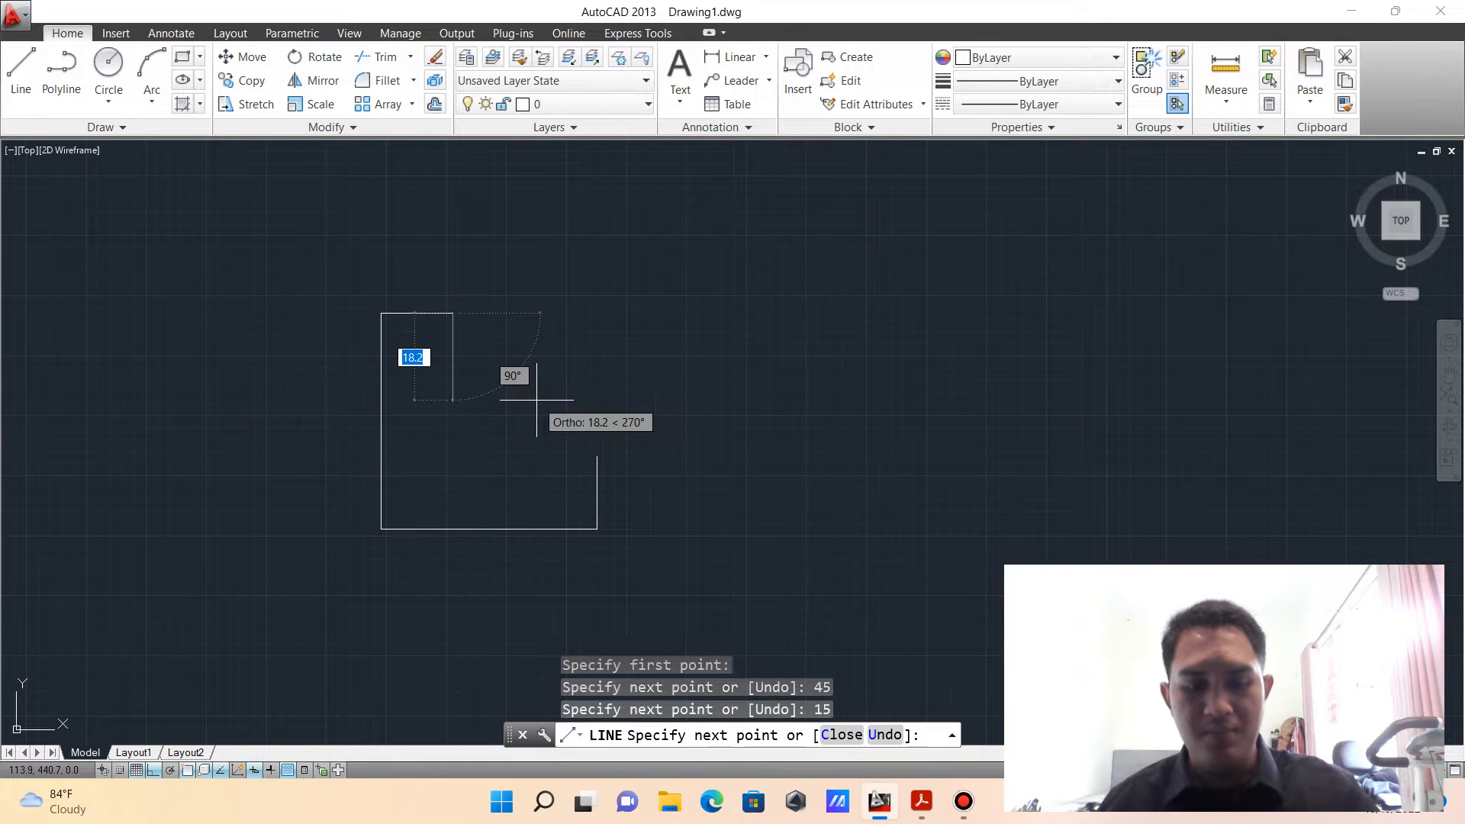
pyautogui.click(596, 456)
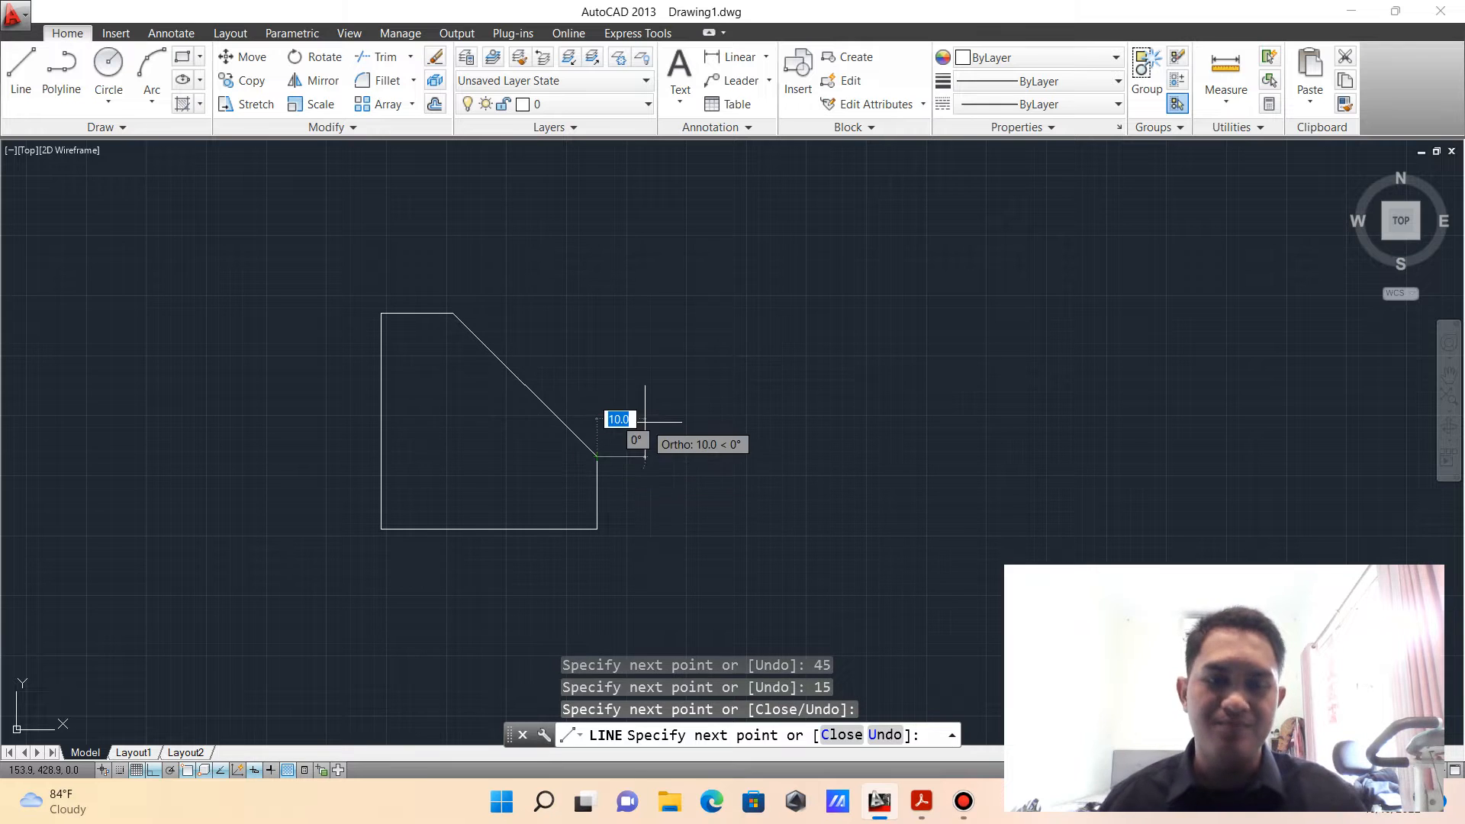
pyautogui.press('Escape')
# - Consult the second figure in LATIHAN 1.pdf and, beside the first outline in AutoCAD, draw connected lines 20 right, 20 up and 5 right
pyautogui.moveTo(756, 392); pyautogui.dragTo(583, 356, button='middle')
pyautogui.click(909, 809)
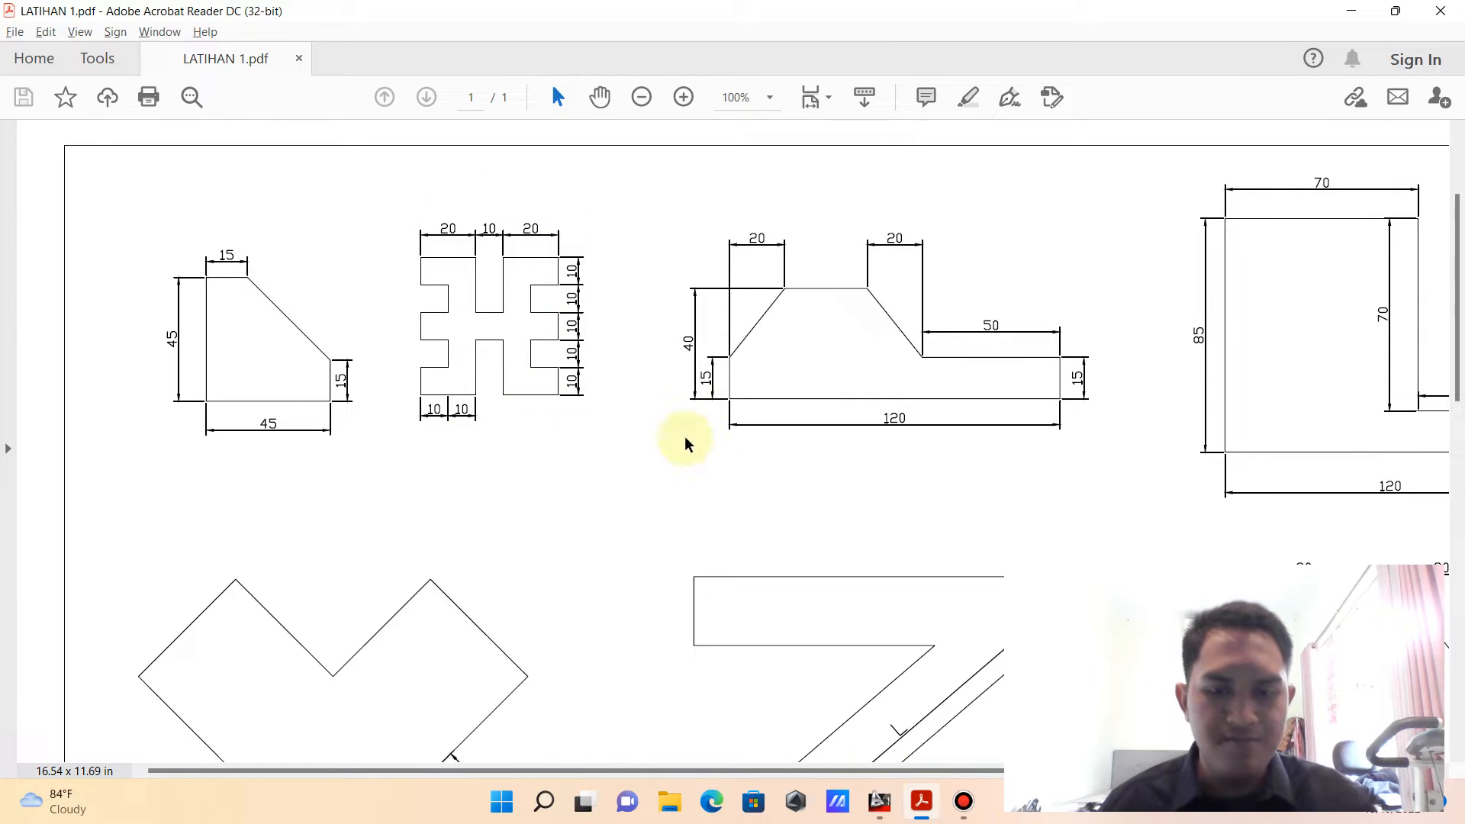
pyautogui.click(879, 801)
pyautogui.click(21, 72)
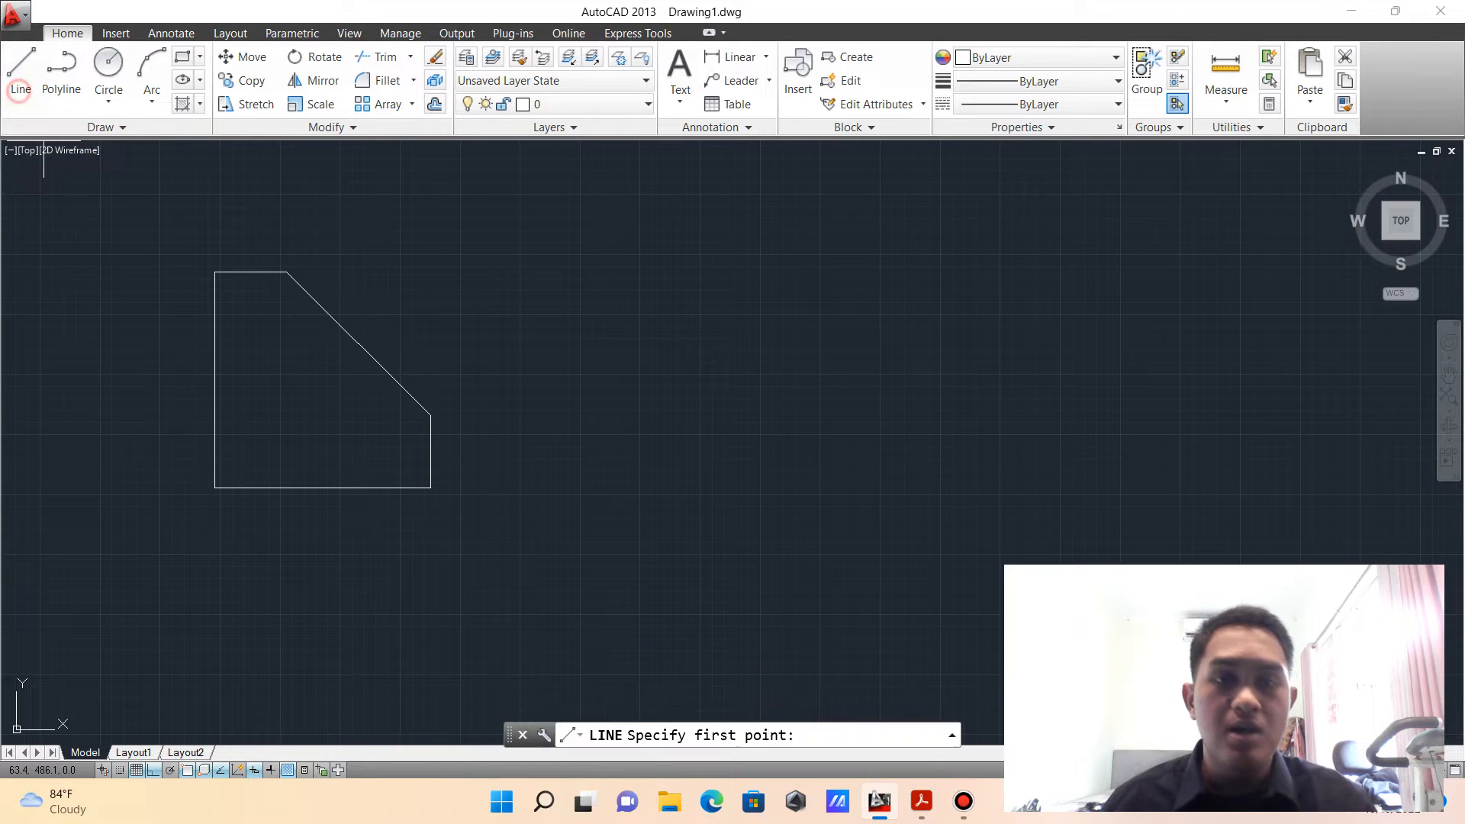
pyautogui.click(533, 486)
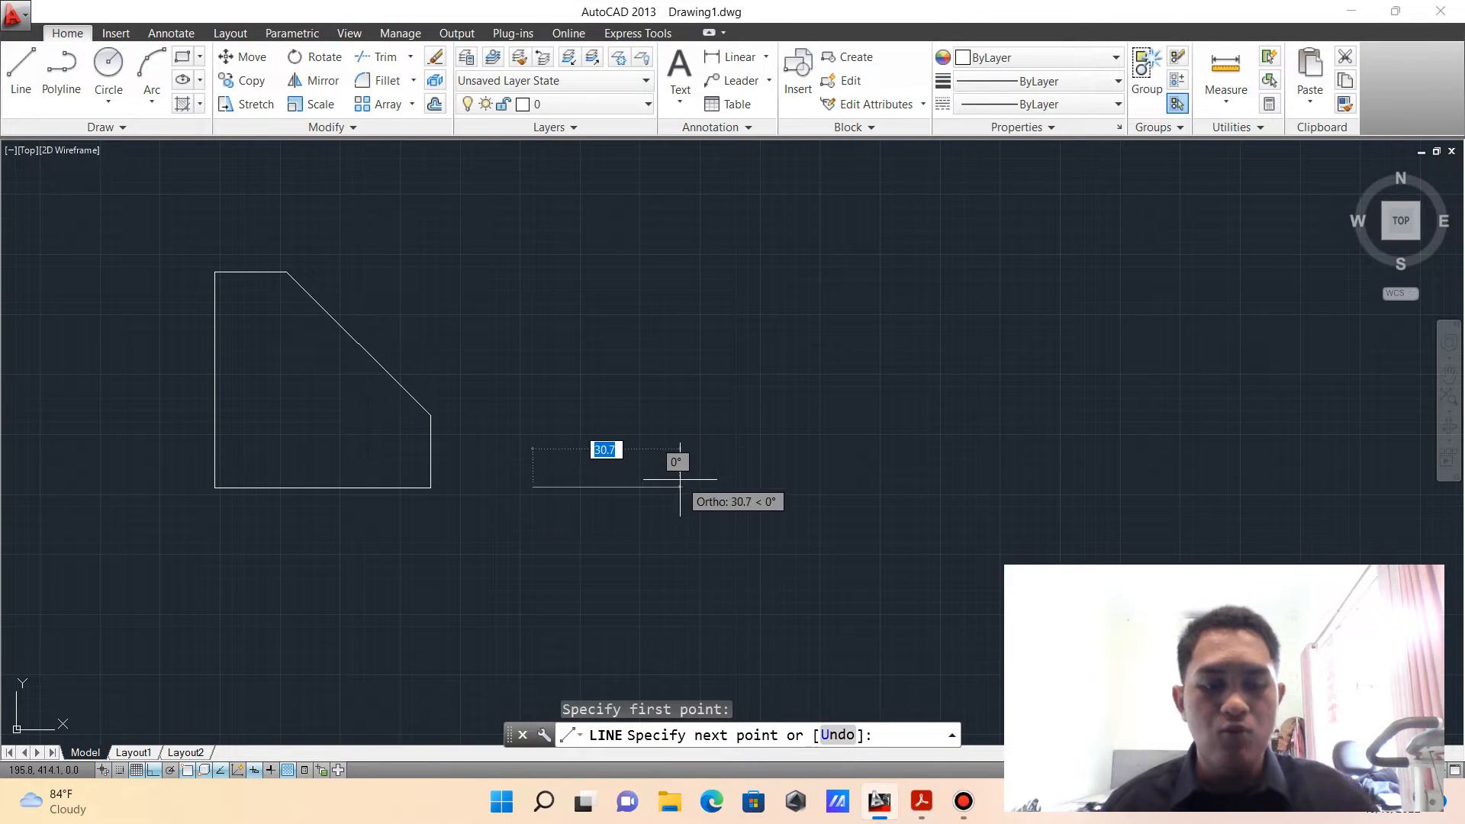
pyautogui.write('20')
pyautogui.press('Return')
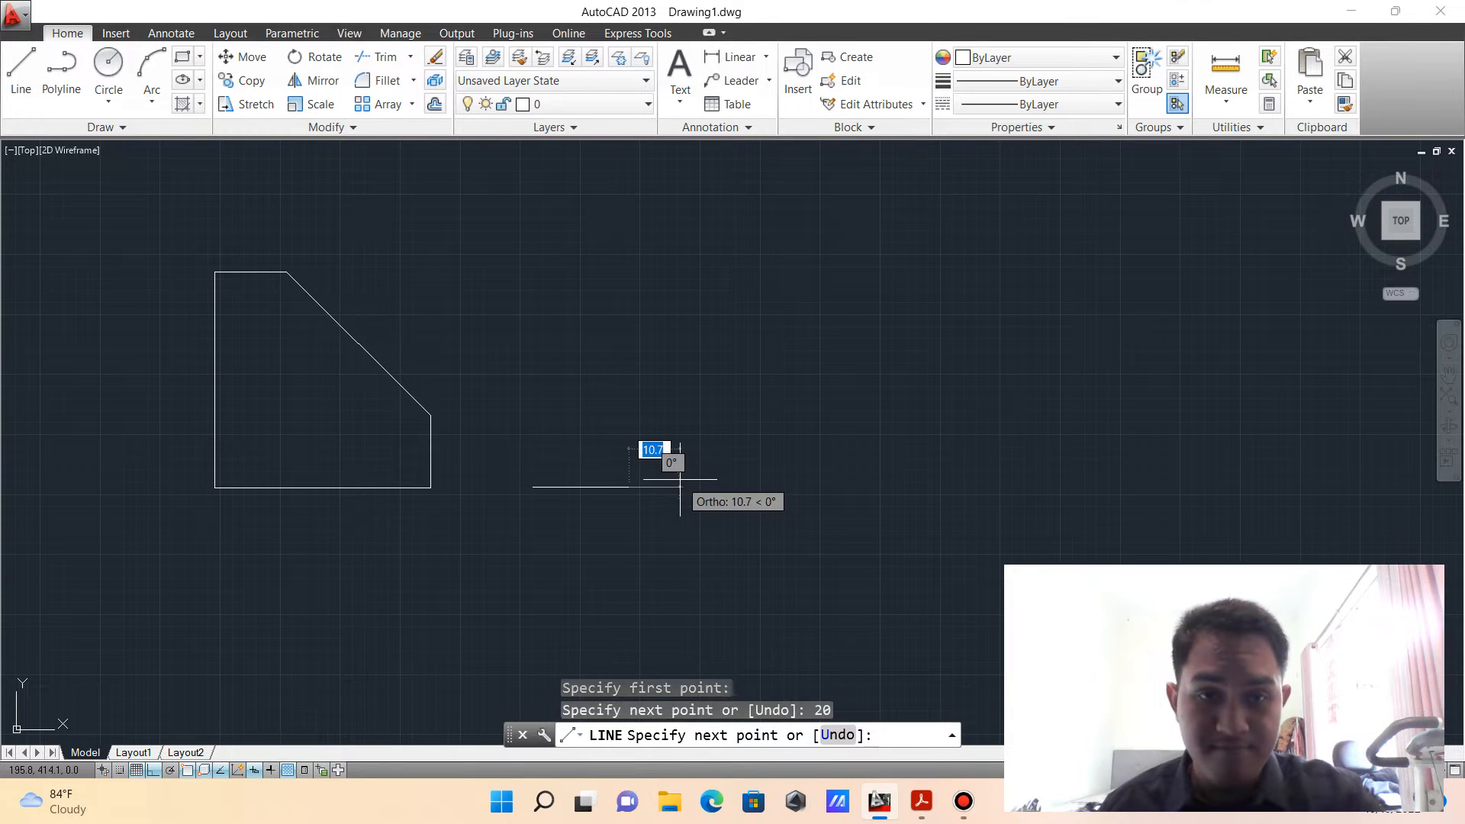
pyautogui.write('2')
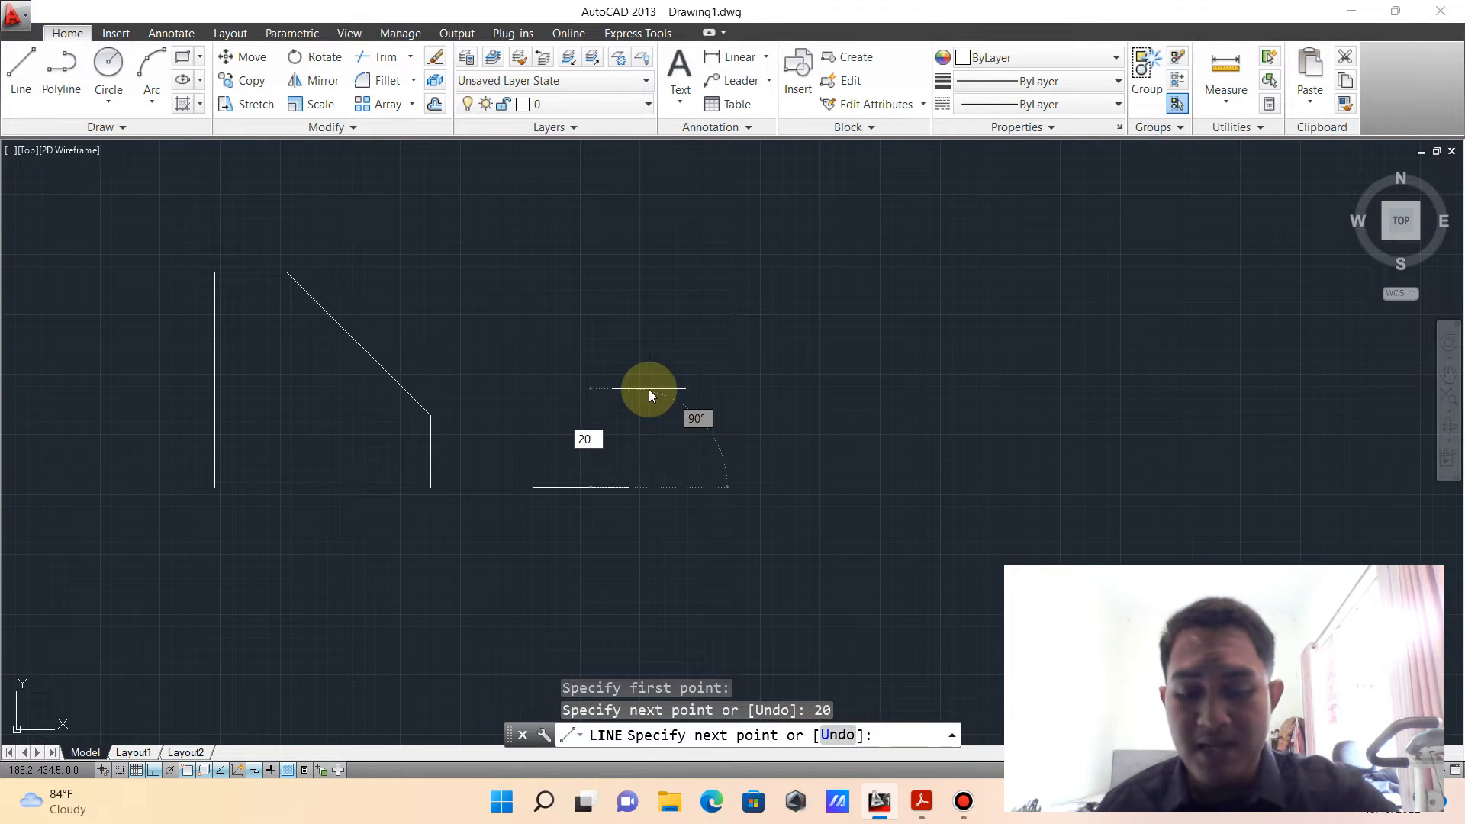
pyautogui.write('0')
pyautogui.press('Return')
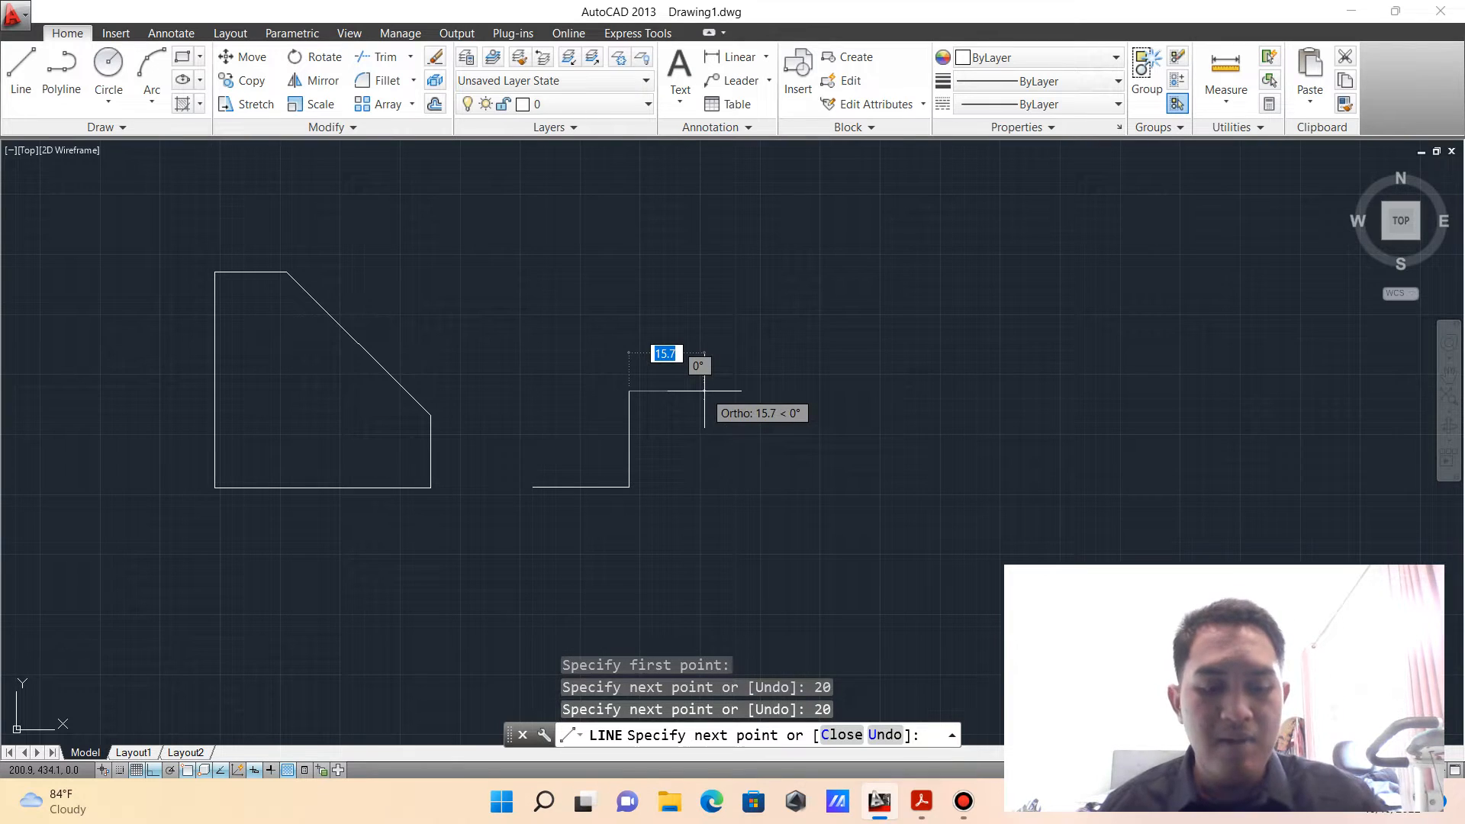
pyautogui.write('5')
pyautogui.press('Return')
pyautogui.press('Escape')
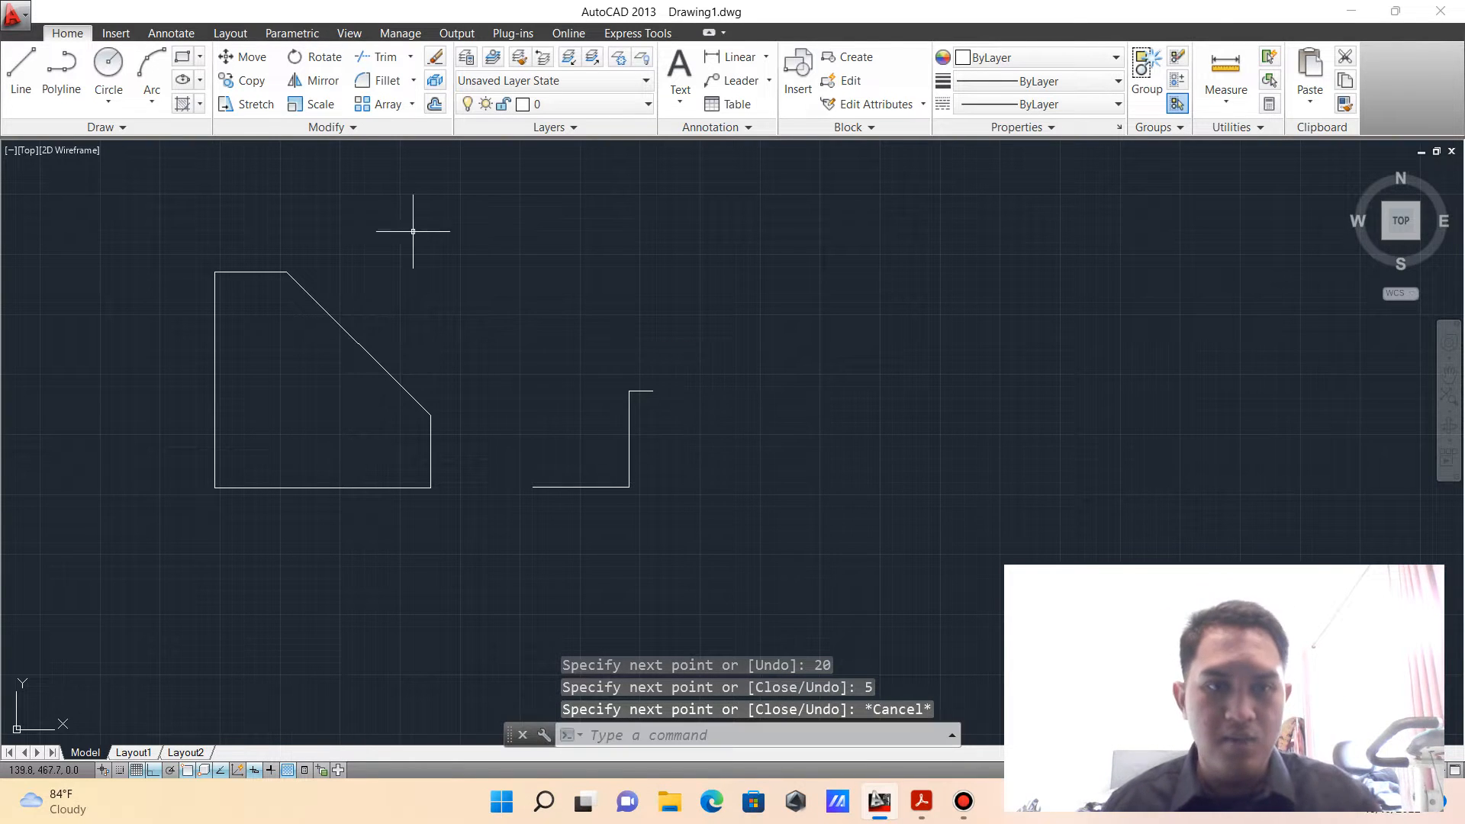
# - From the left end of the second figure's base line, draw lines 10 units up and 10 units right
pyautogui.press('Return')
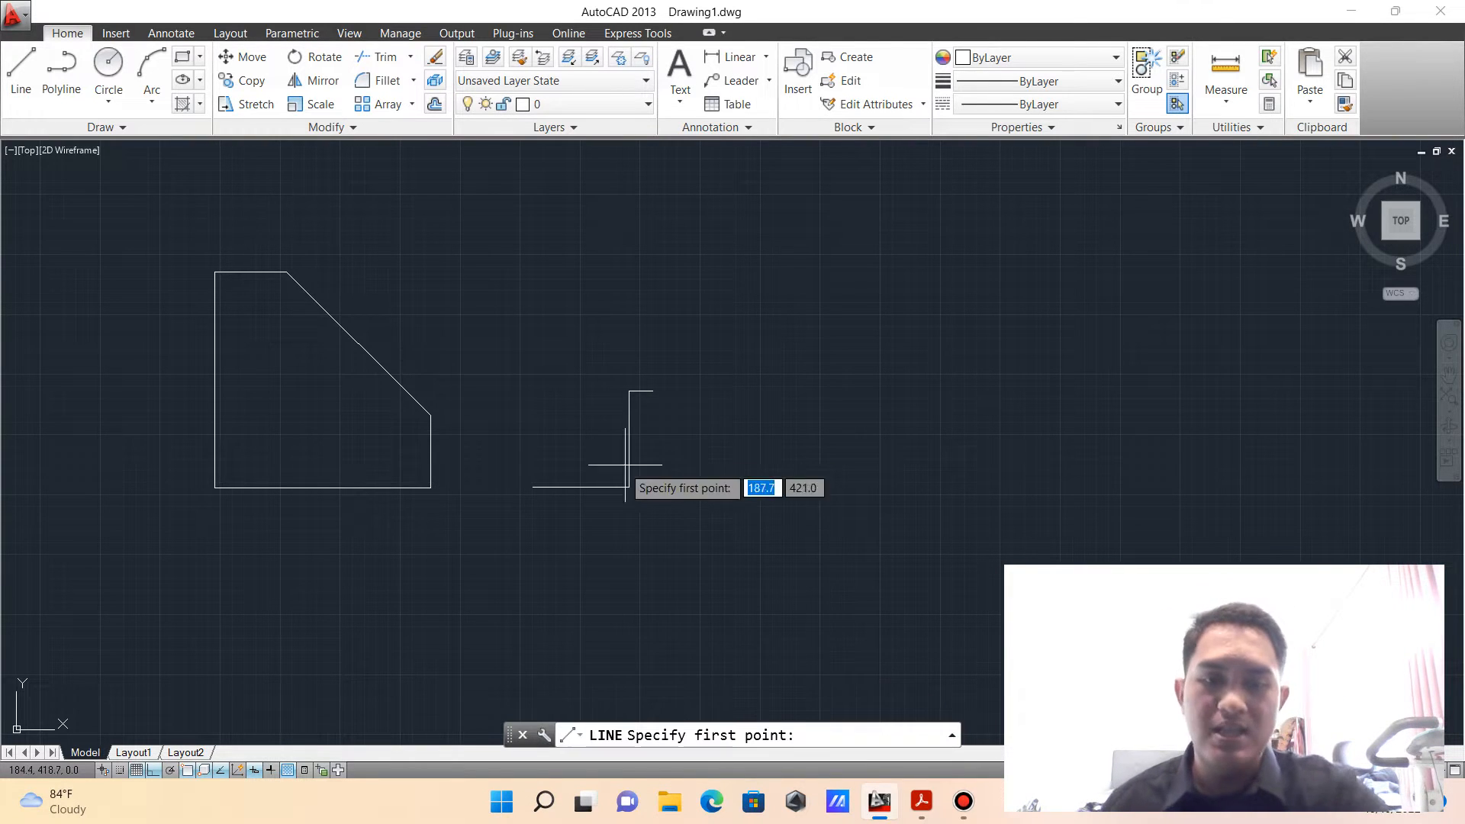
pyautogui.click(533, 487)
pyautogui.write('10')
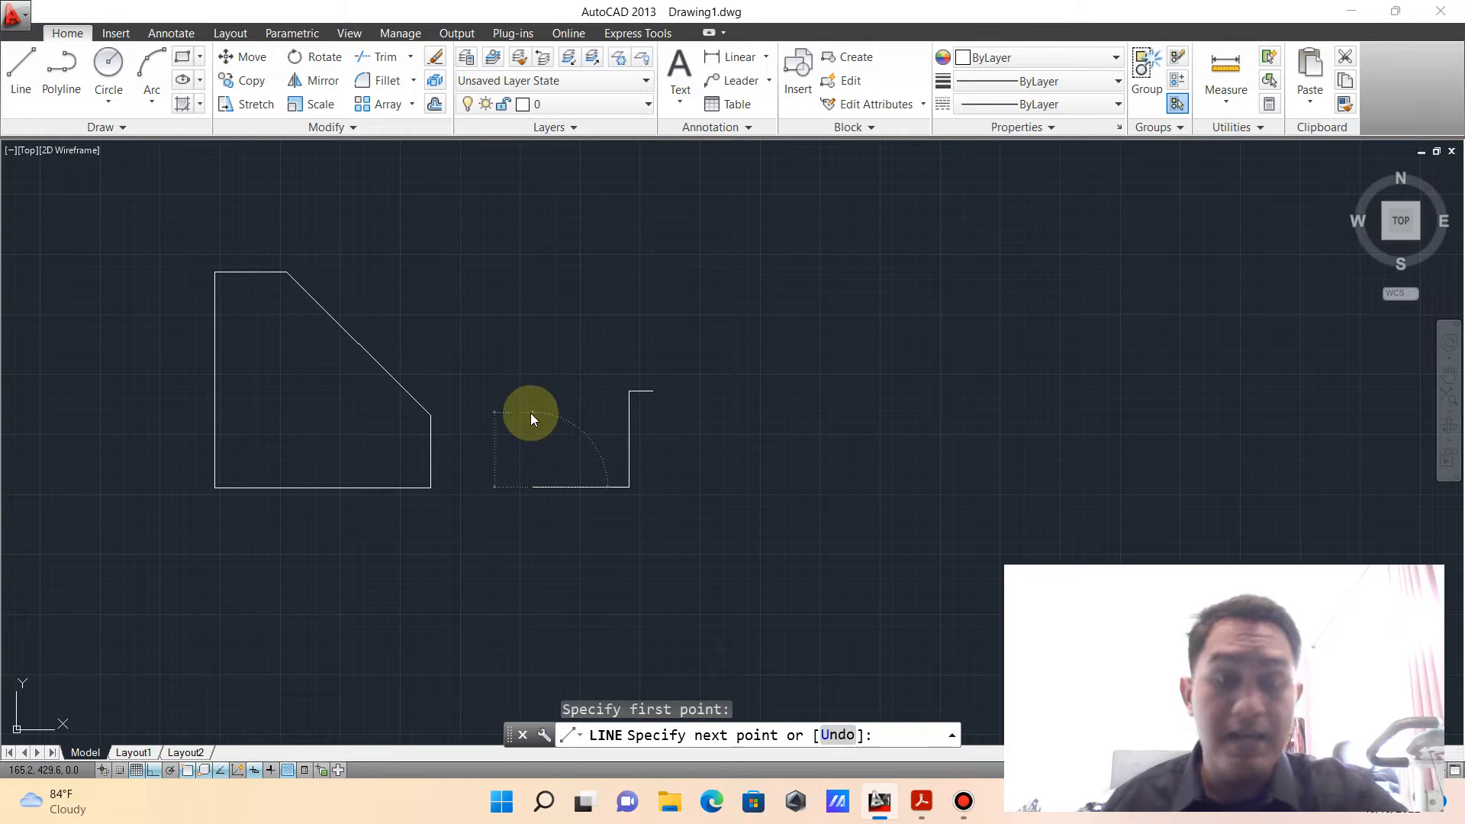
pyautogui.press('Return')
pyautogui.write('1')
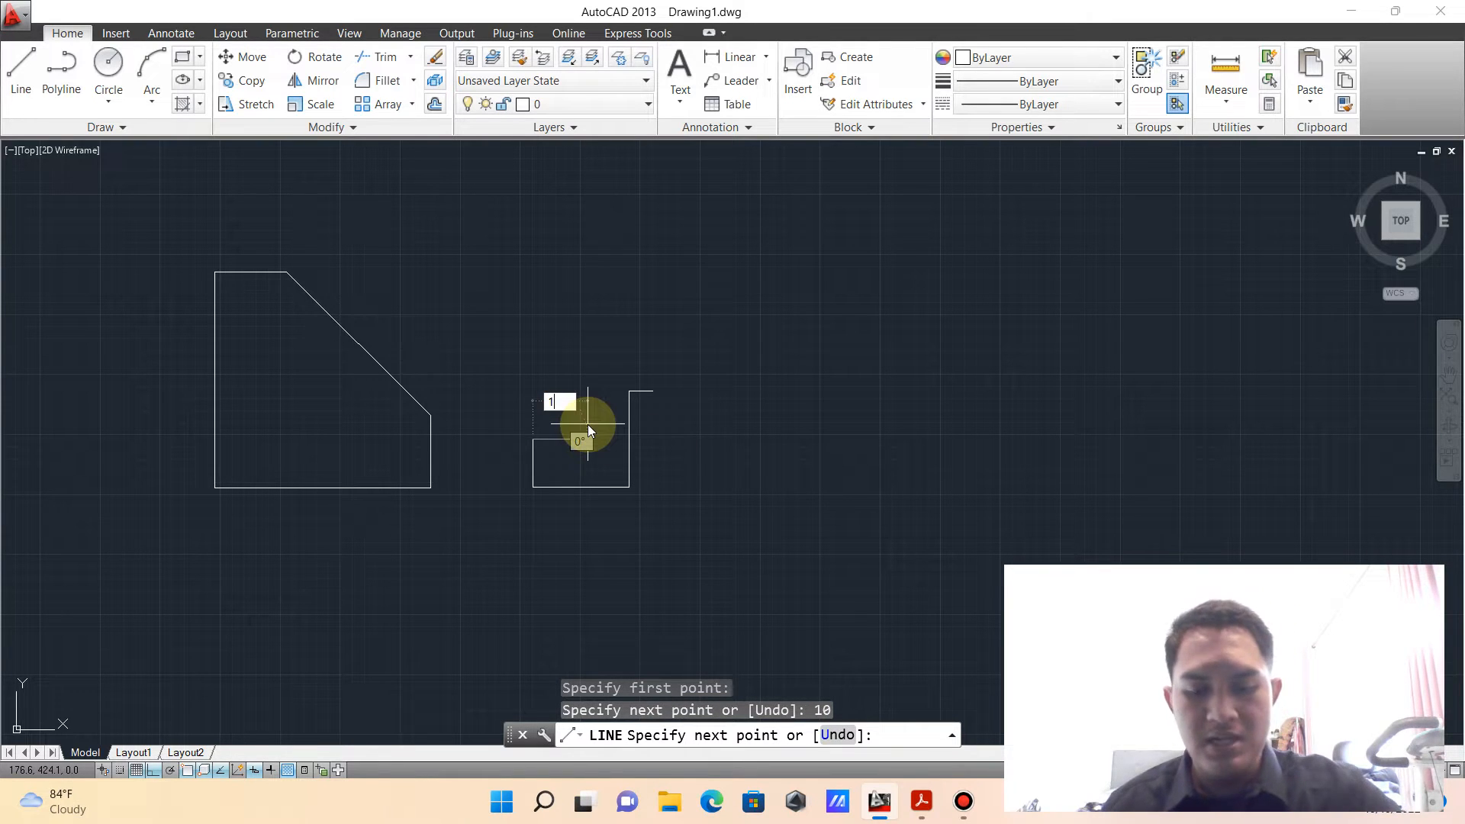
pyautogui.write('0')
pyautogui.press('Return')
# - Continue the second figure's side notch with lines 10 units up, 10 units left and 5 units up, and end the line
pyautogui.write('1')
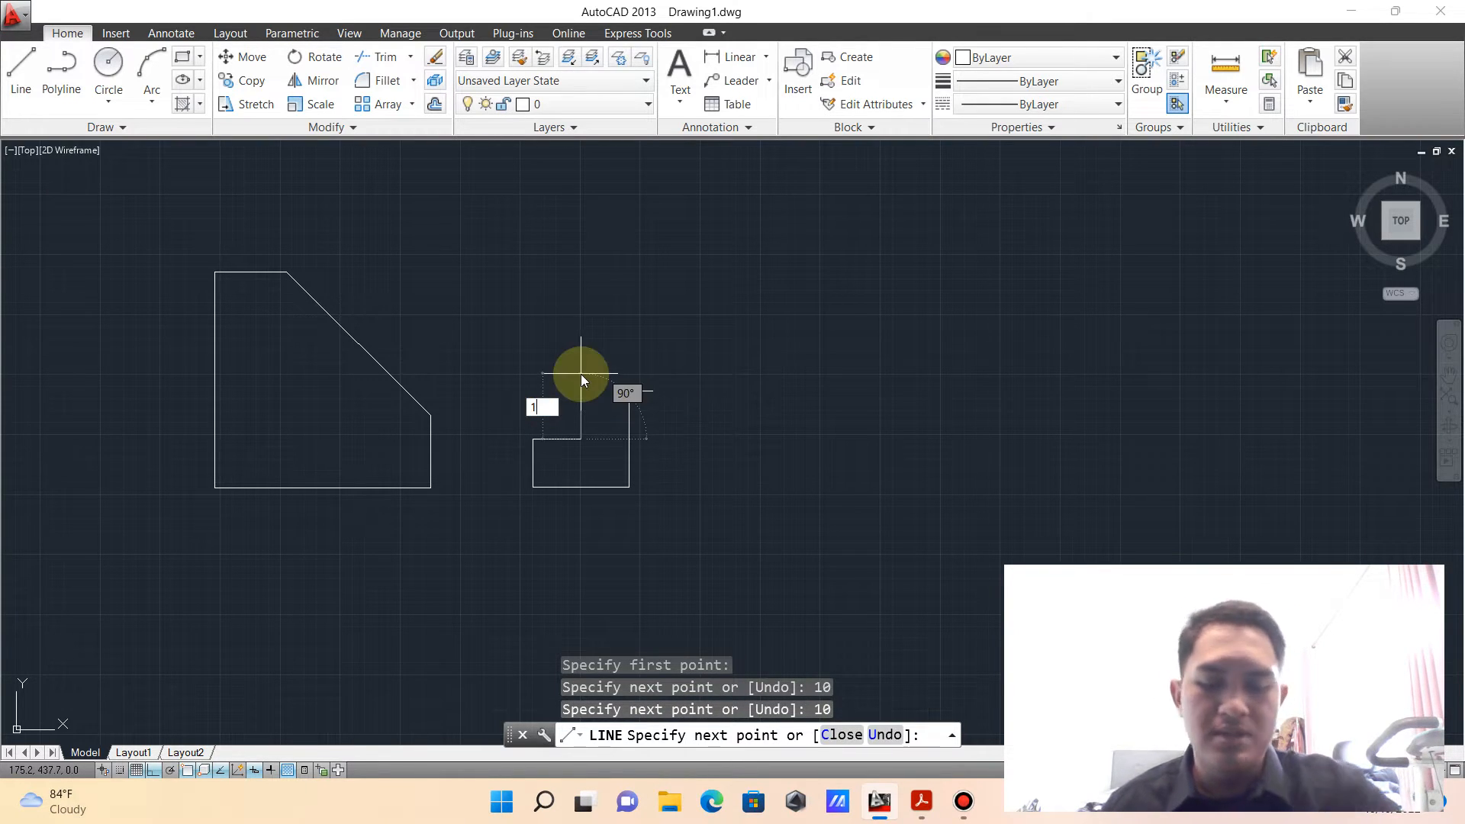
pyautogui.write('0')
pyautogui.press('Return')
pyautogui.write('1')
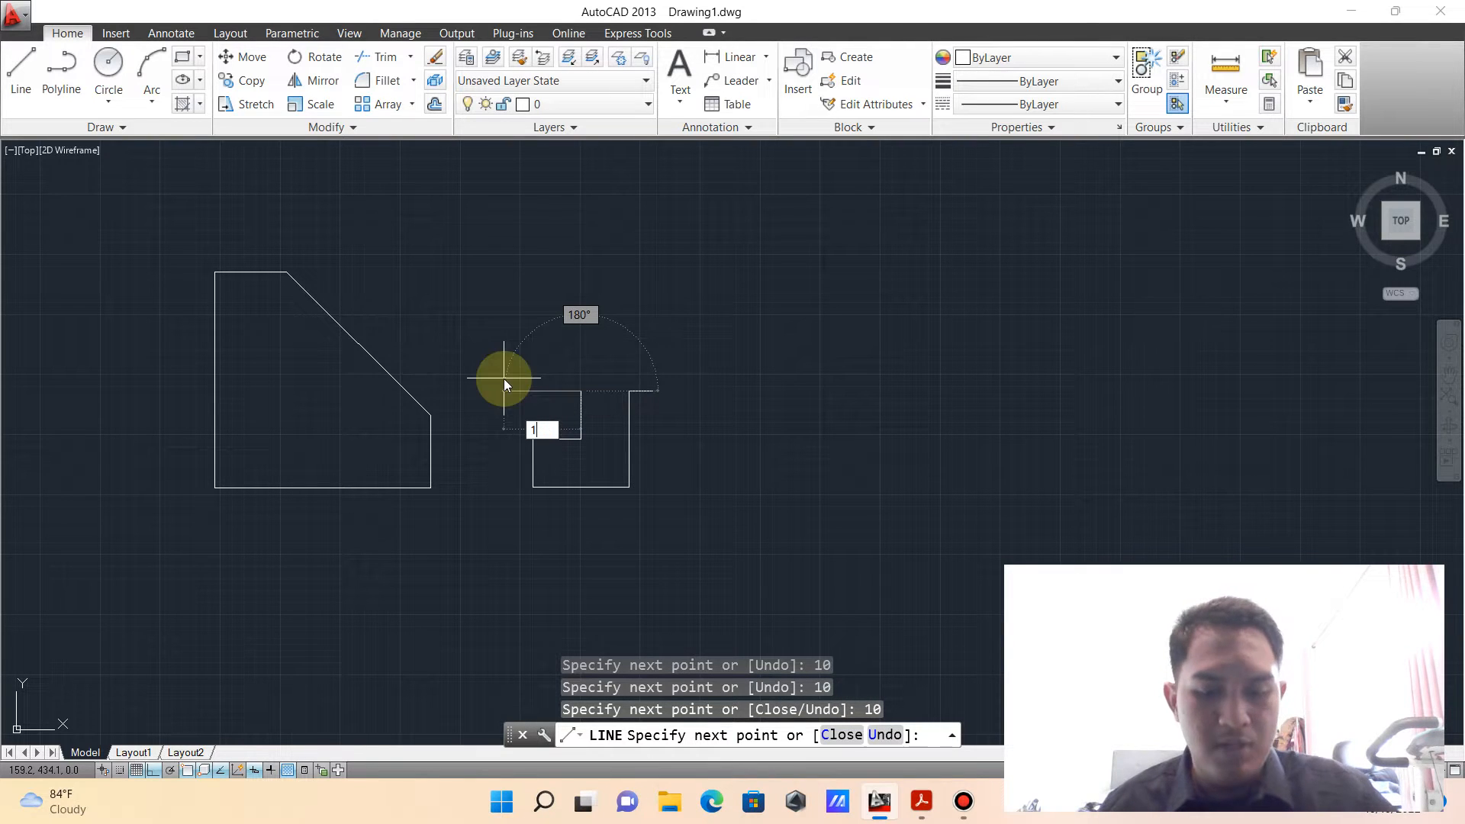
pyautogui.write('0')
pyautogui.press('Return')
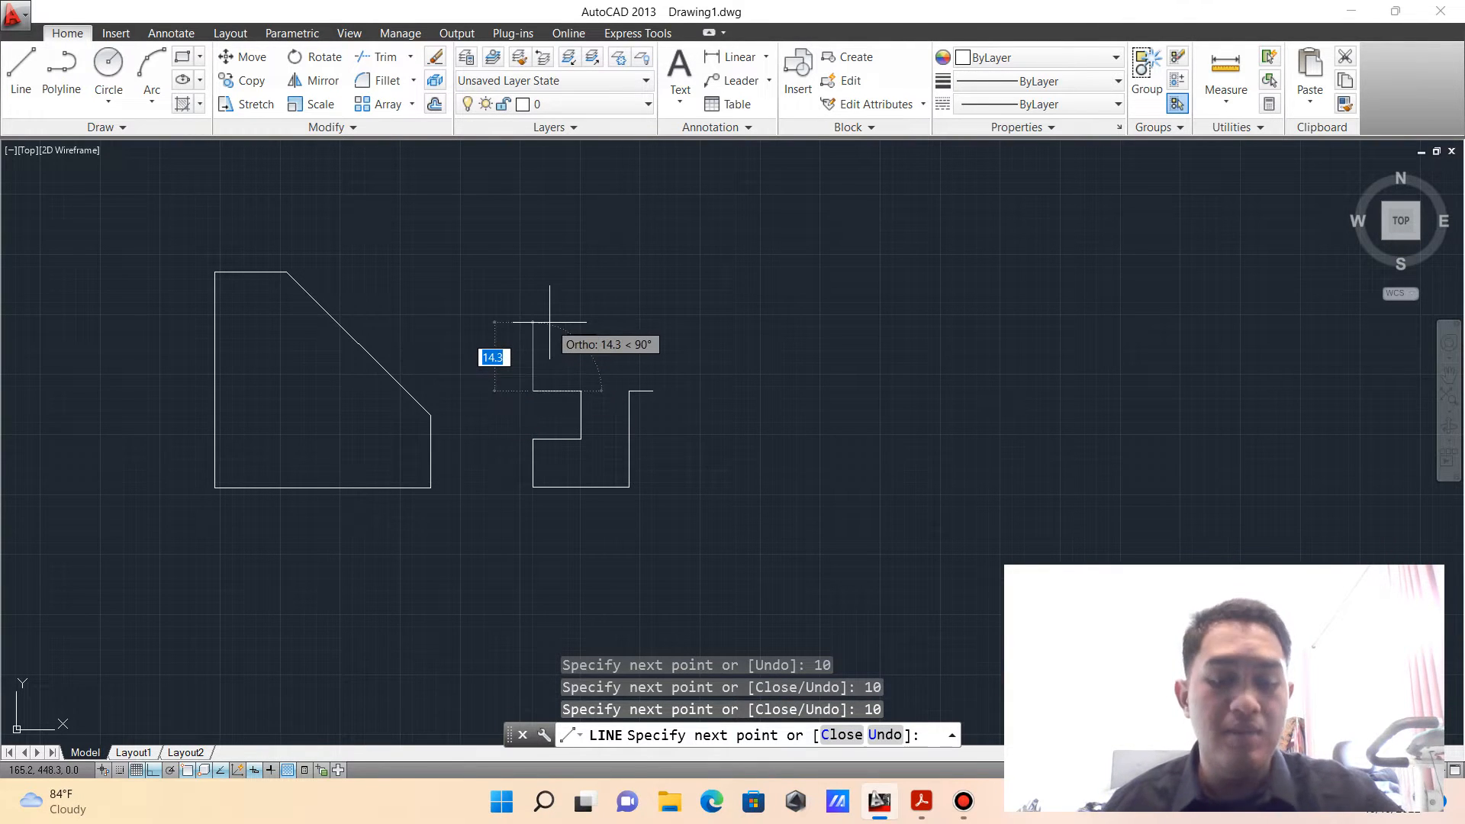
pyautogui.write('5')
pyautogui.press('Return')
pyautogui.press('Escape')
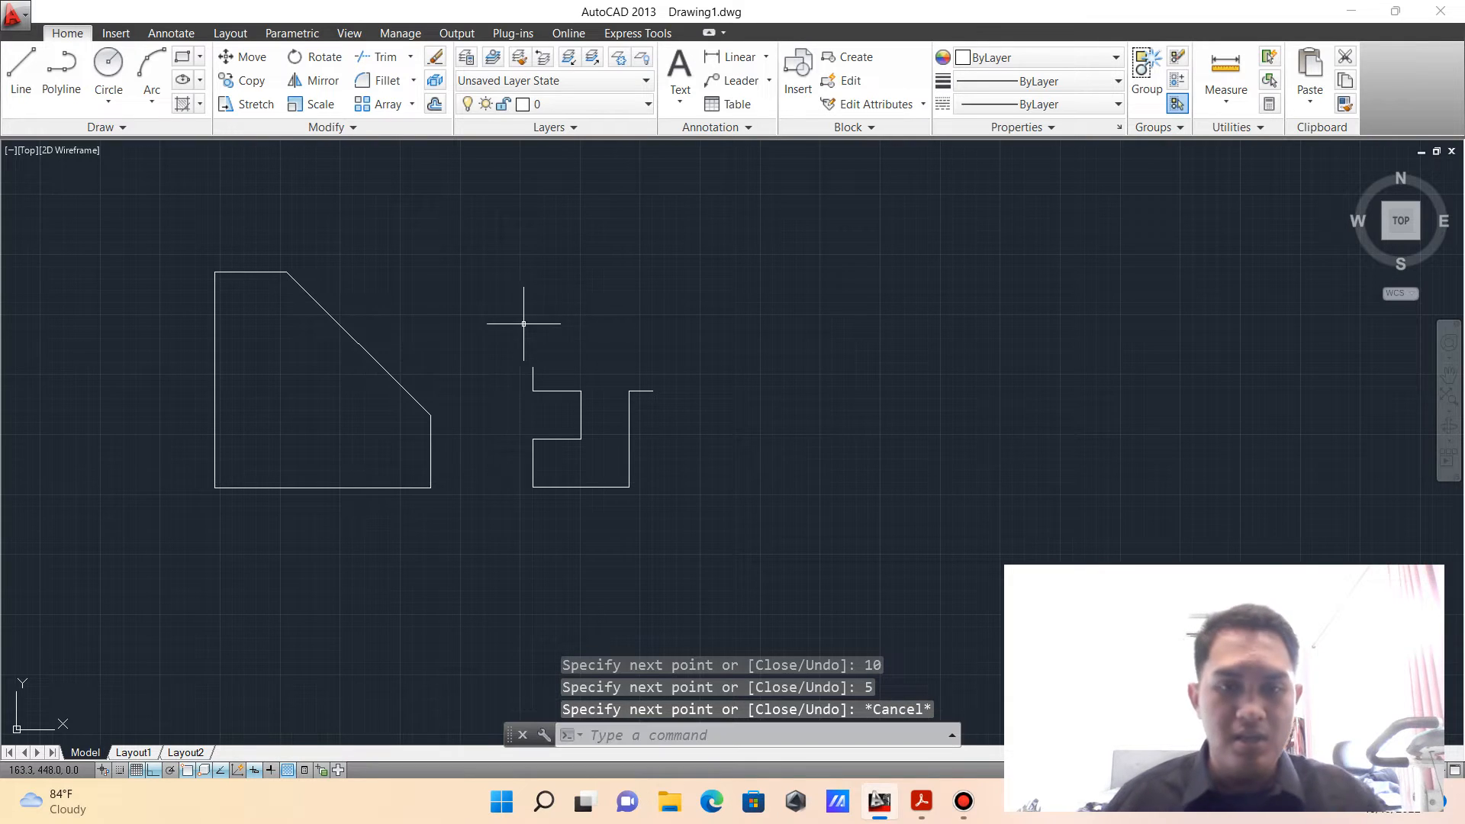
# - Mirror the second figure's lines about a vertical axis through the free end of the 5-unit horizontal line, keeping the originals
pyautogui.click(492, 328)
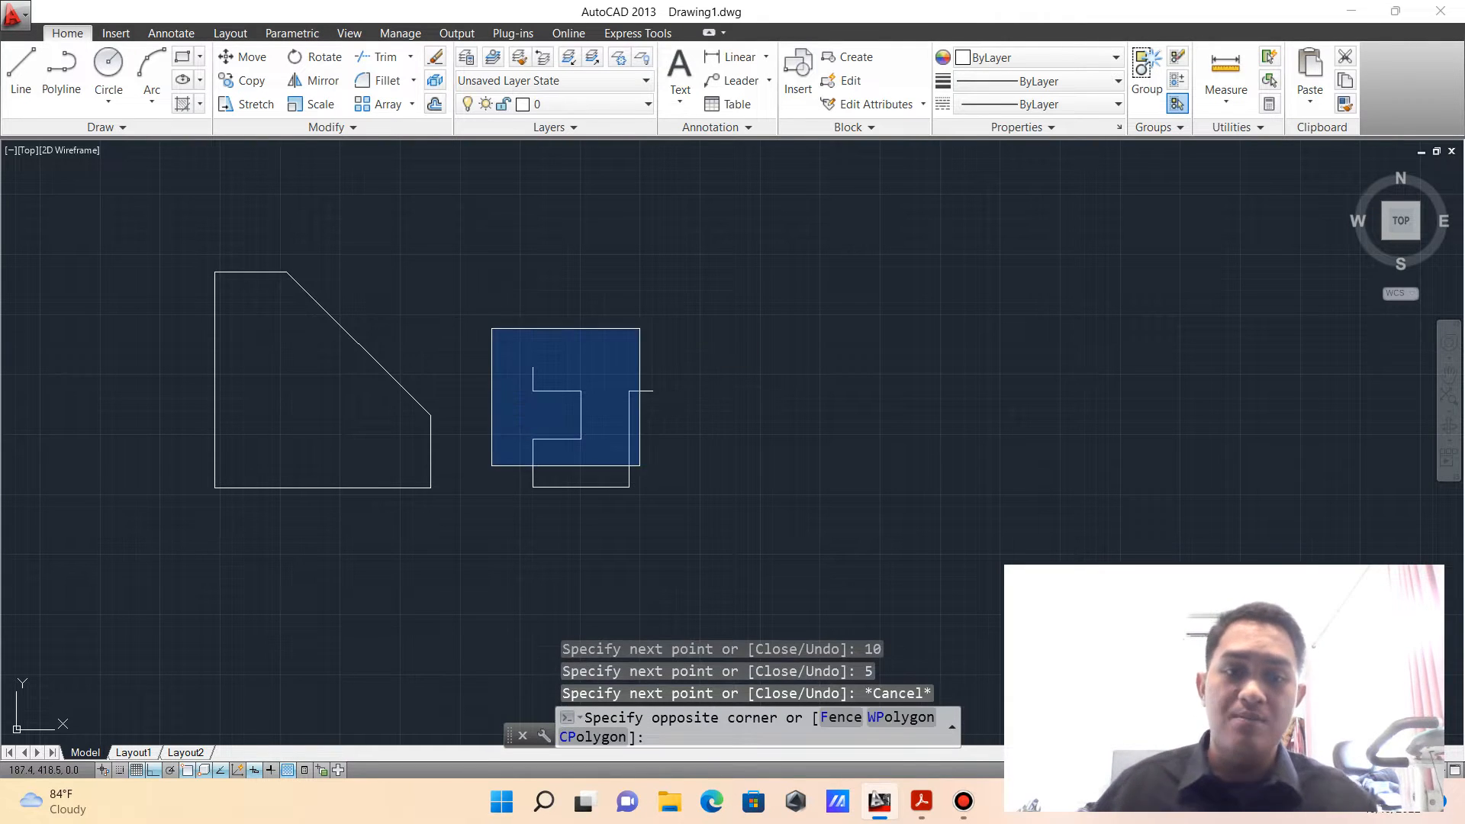
pyautogui.click(757, 517)
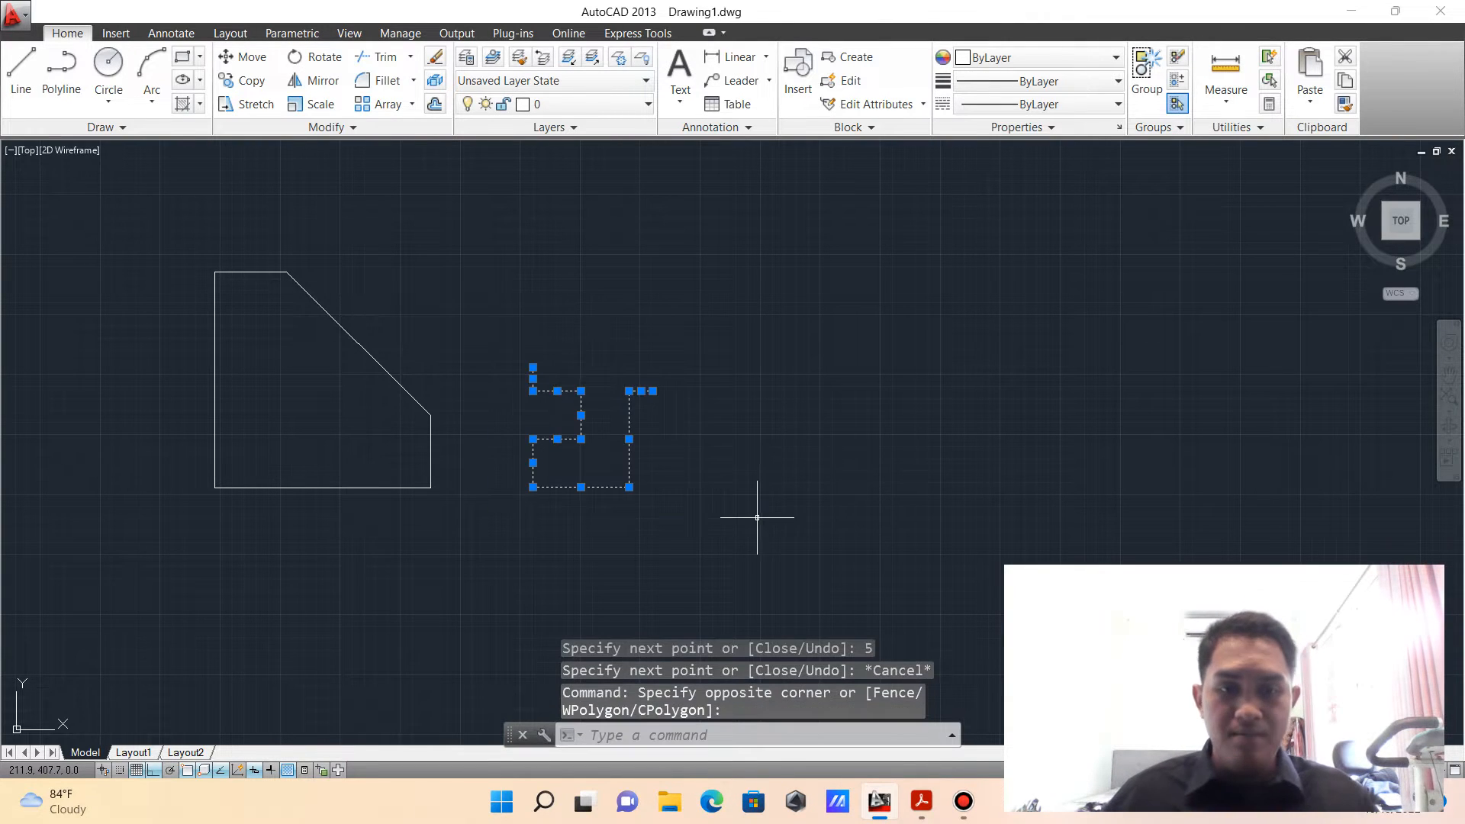
pyautogui.click(330, 85)
pyautogui.click(652, 391)
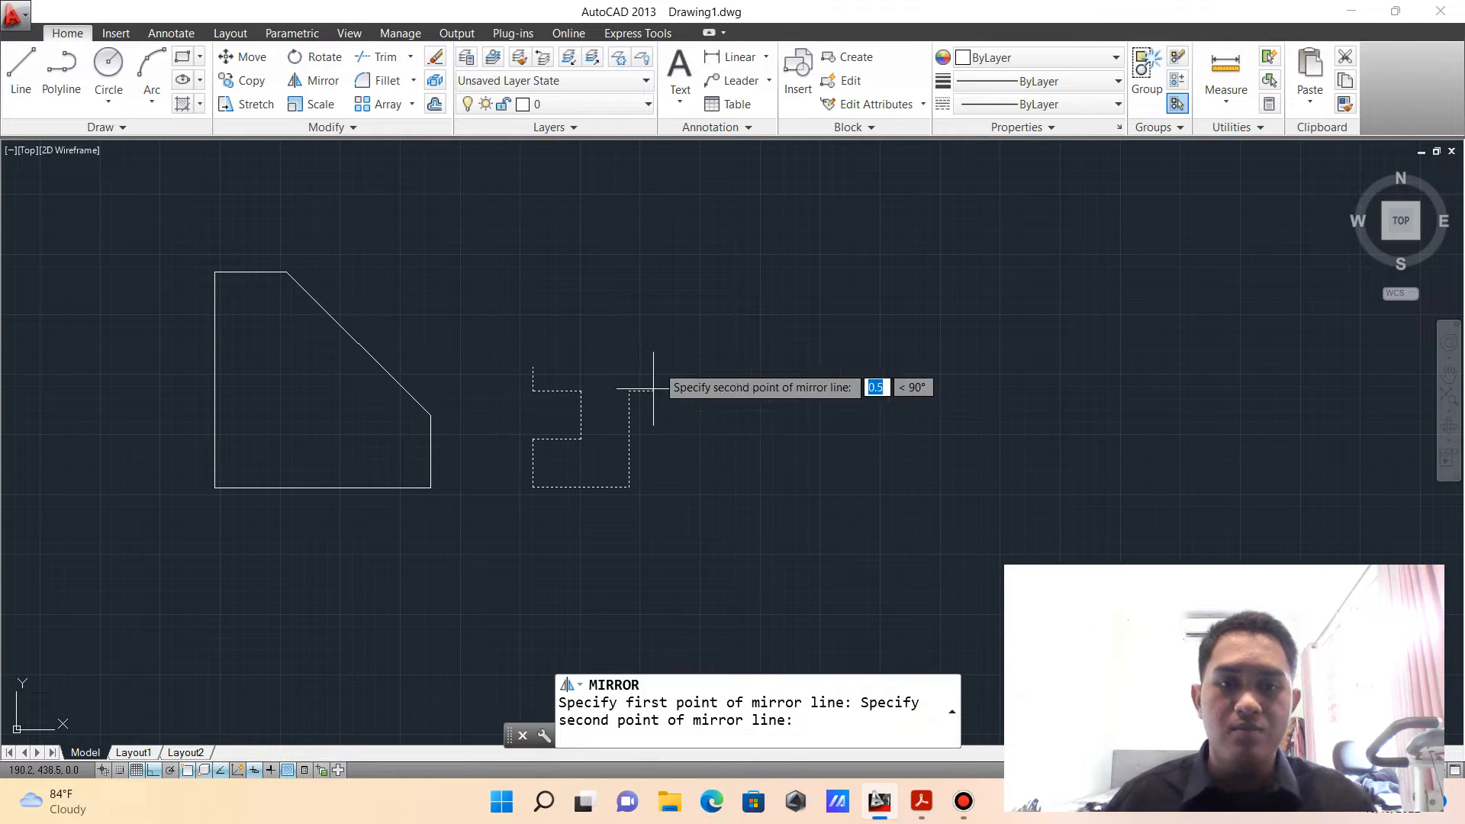
pyautogui.click(634, 238)
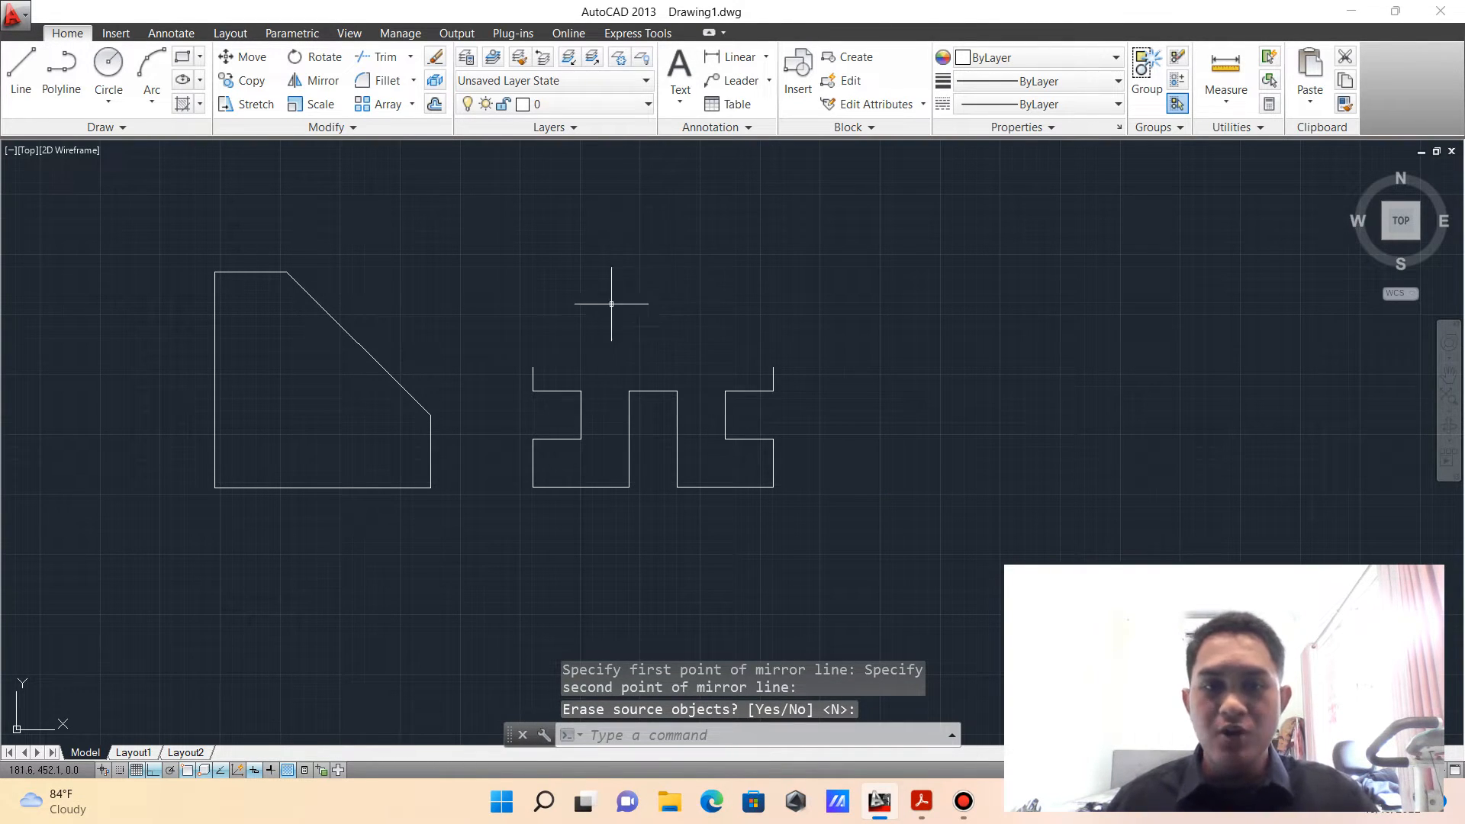
pyautogui.press('Return')
# - Mirror all of the second figure's lines about a horizontal axis through the upper free end of its side line, keeping the originals
pyautogui.click(525, 342)
pyautogui.click(858, 500)
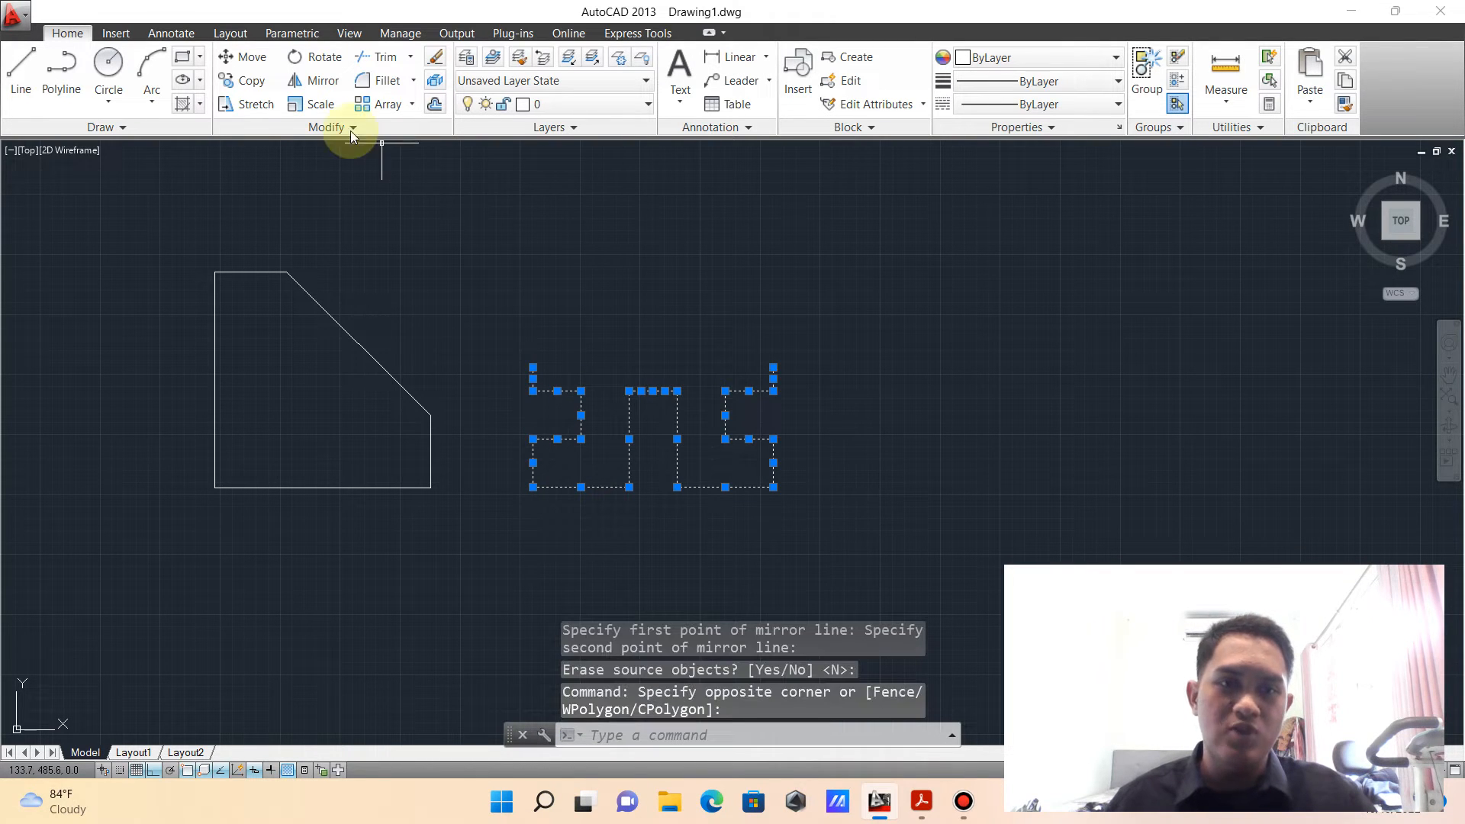
pyautogui.click(327, 81)
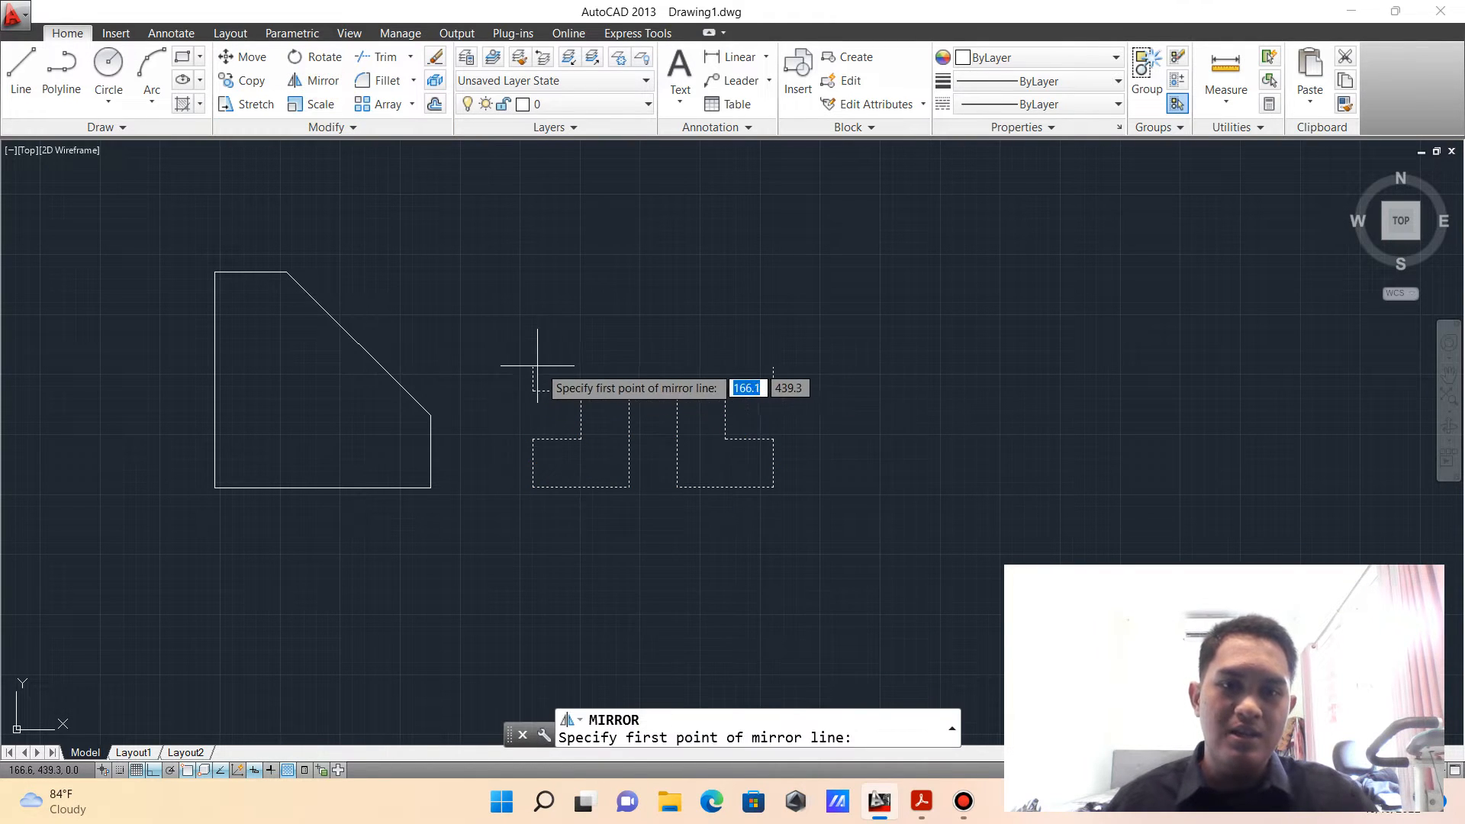
pyautogui.click(533, 367)
pyautogui.click(661, 241)
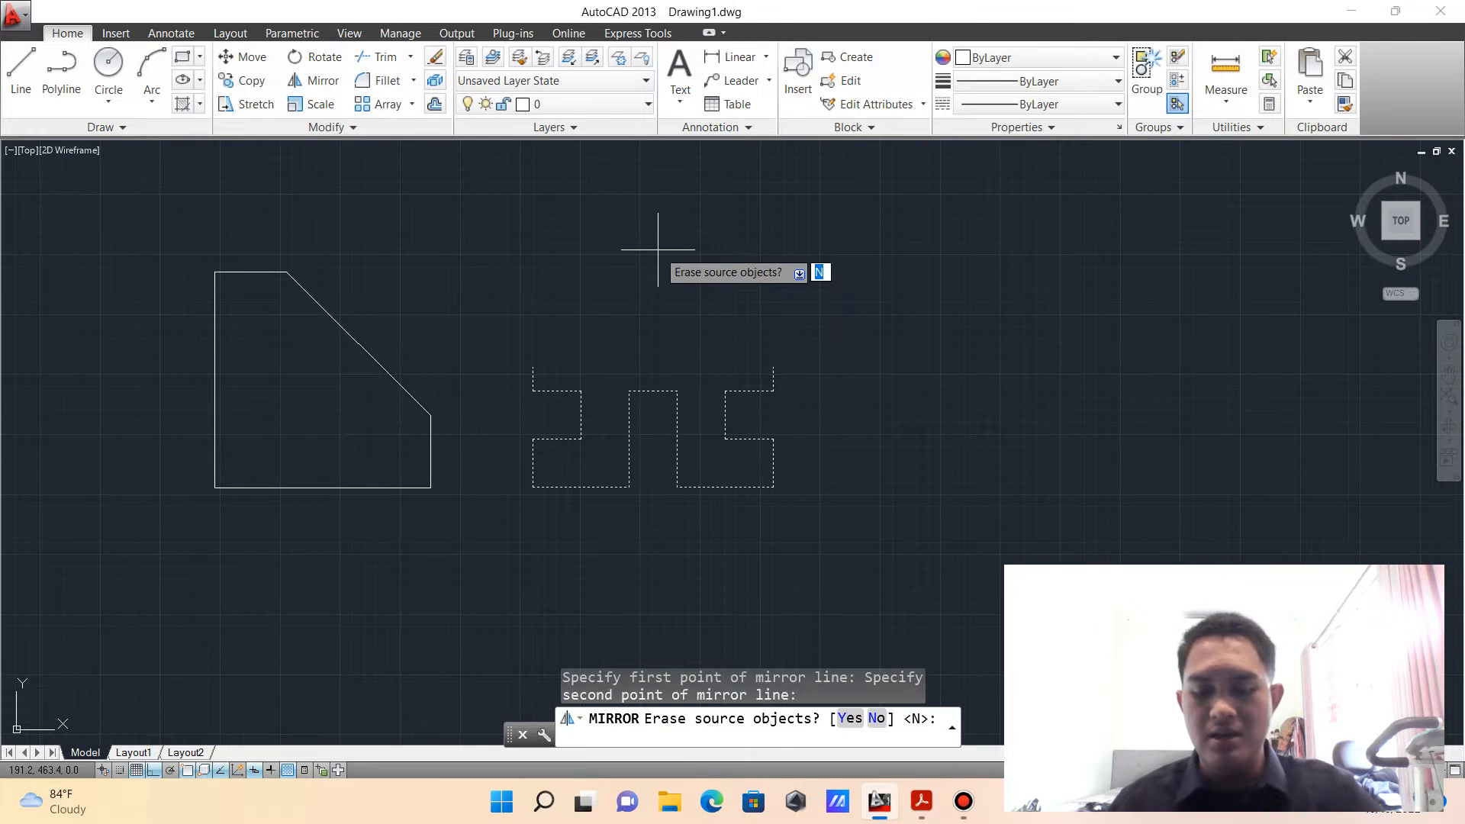
pyautogui.press('Return')
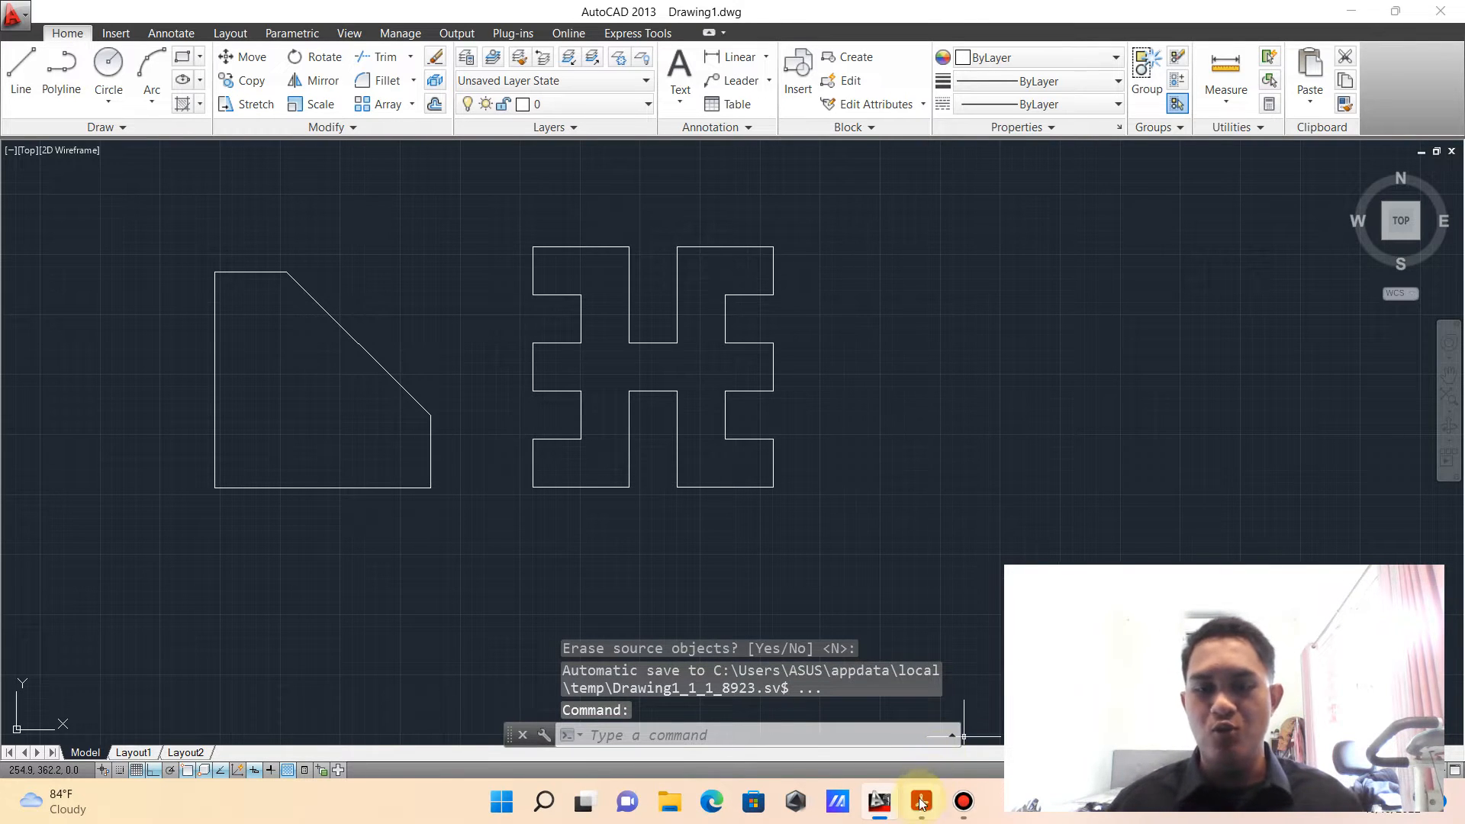
# - Consult the third figure in LATIHAN 1.pdf and, beside the second figure in AutoCAD, draw its horizontal base line 120 units to the right
pyautogui.moveTo(921, 801)
pyautogui.click(924, 744)
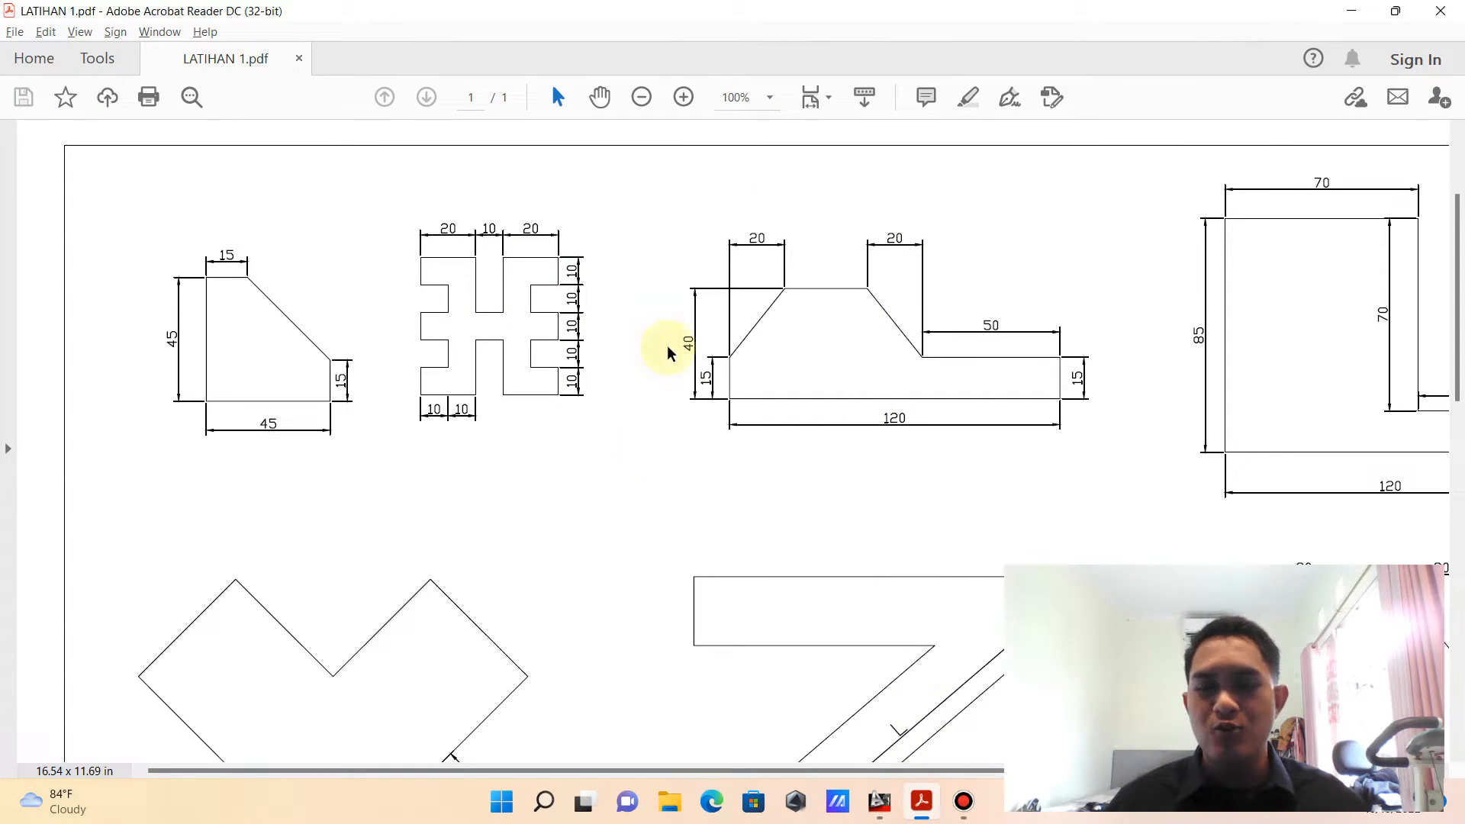
pyautogui.click(879, 801)
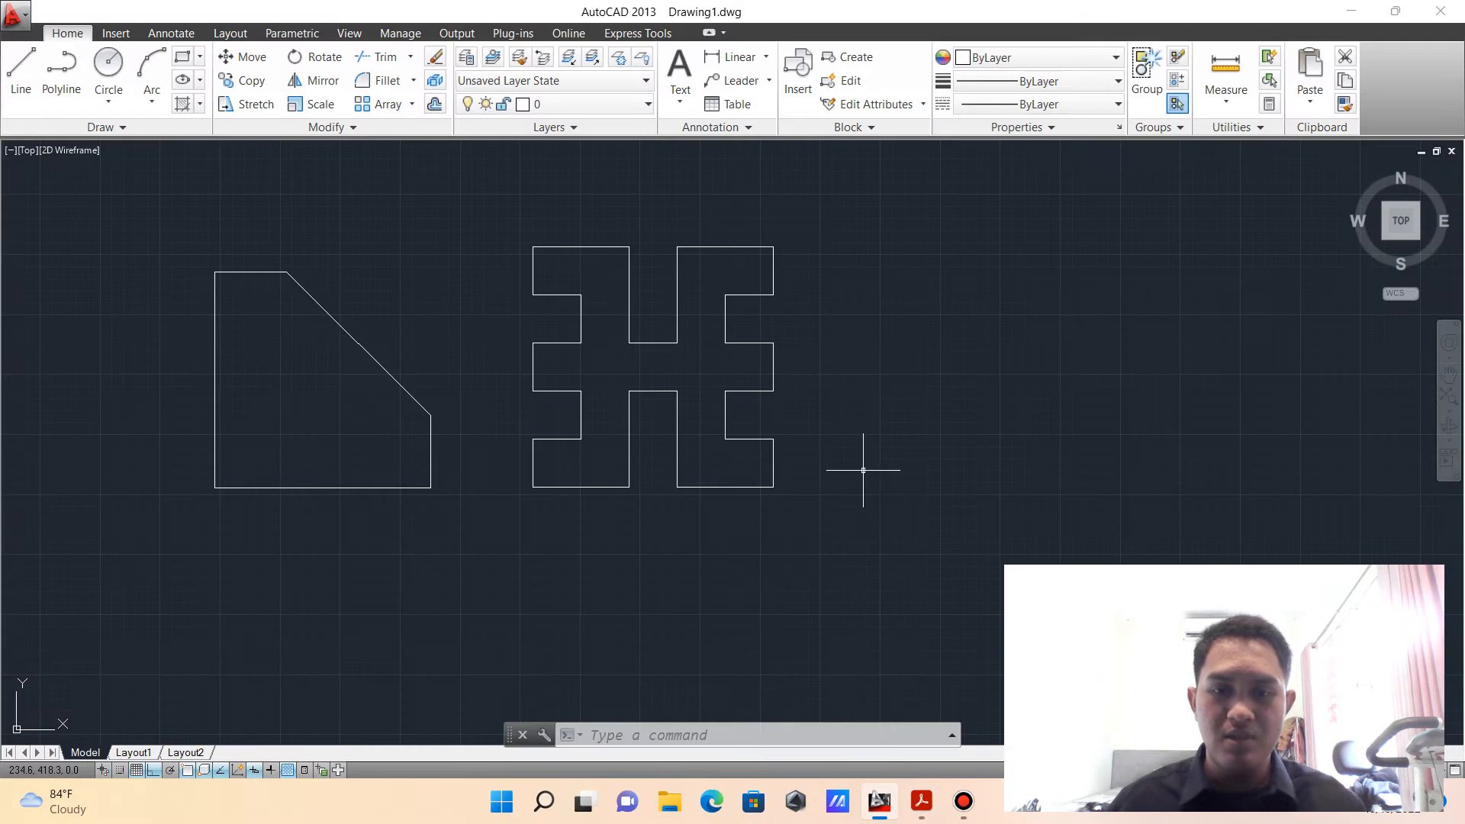
pyautogui.moveTo(863, 470); pyautogui.dragTo(568, 416, button='middle')
pyautogui.click(21, 69)
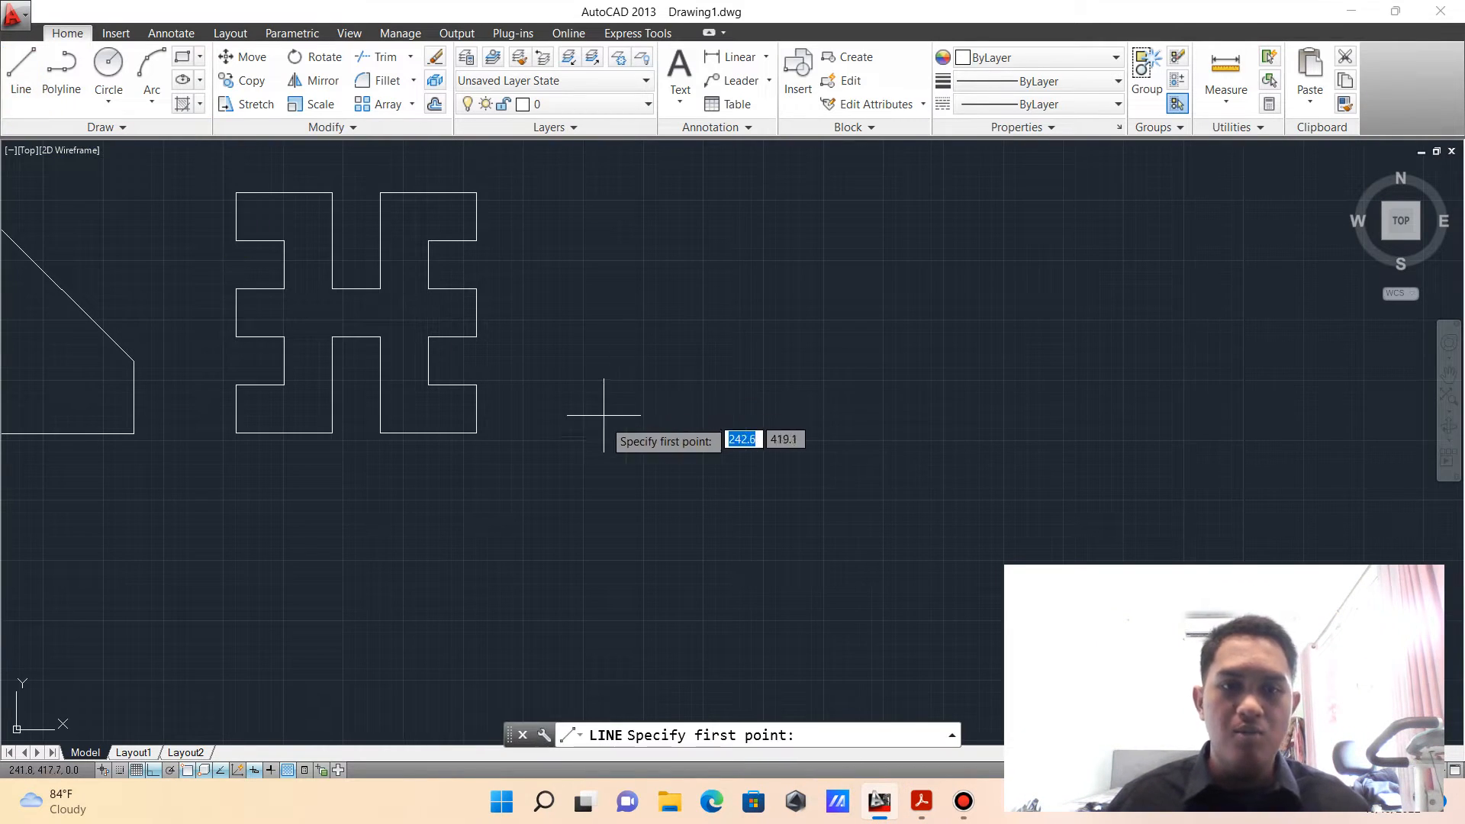
pyautogui.click(603, 416)
pyautogui.write('12')
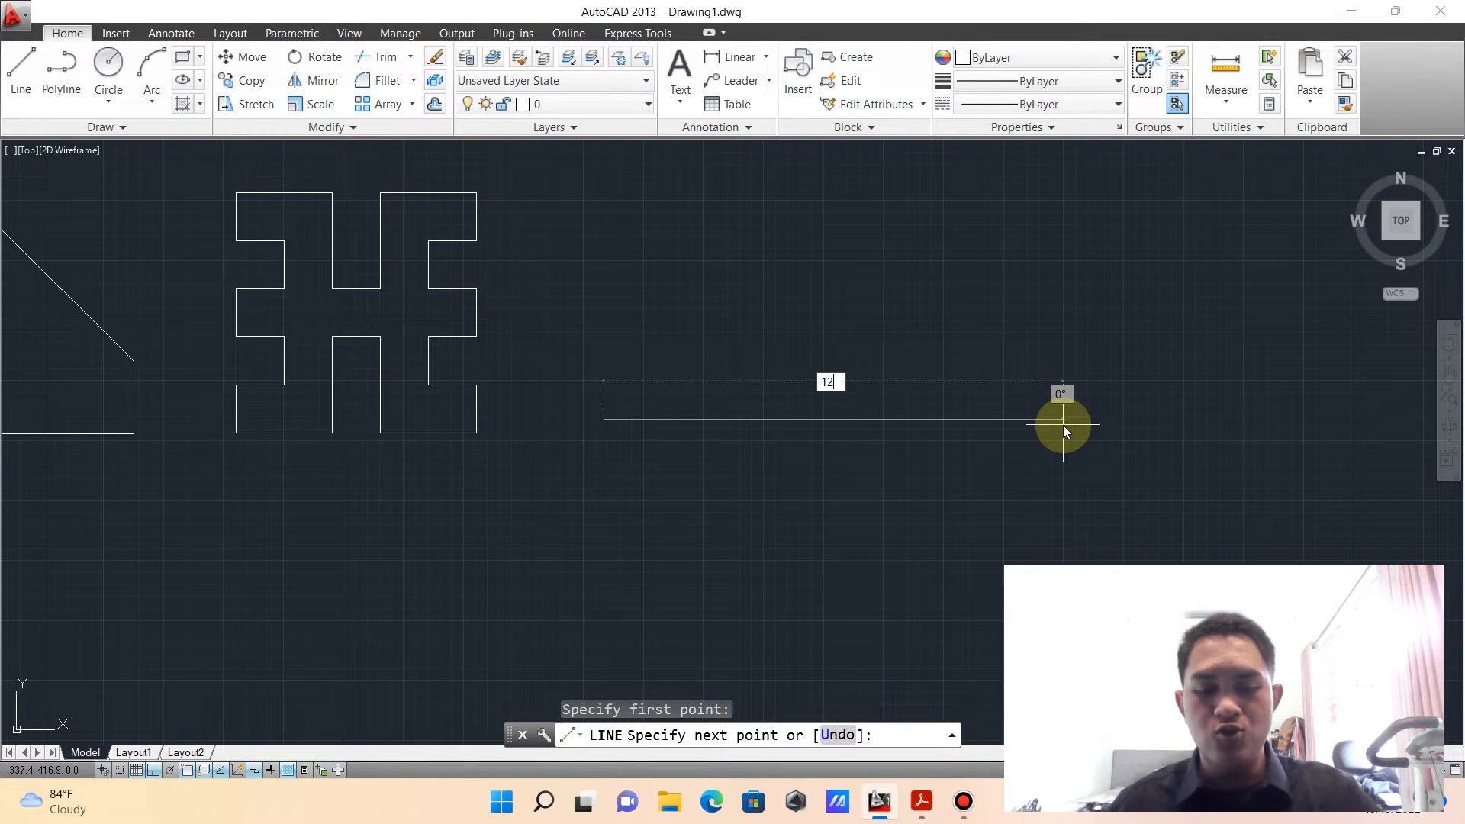
pyautogui.write('0')
pyautogui.press('Return')
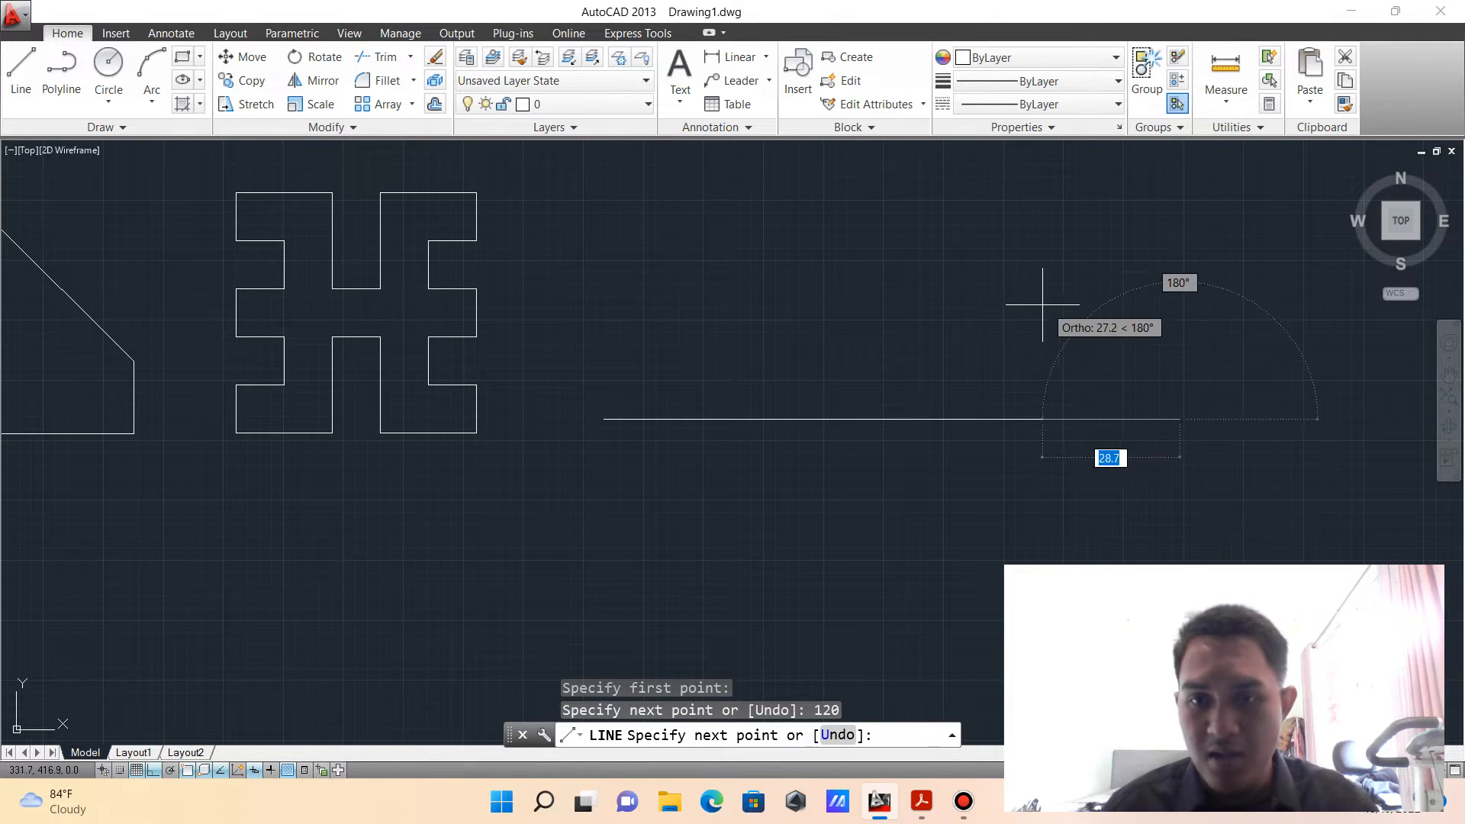
# - From the right end of the 120-unit base line, draw lines 15 units up and 50 units left, and end the line
pyautogui.write('15')
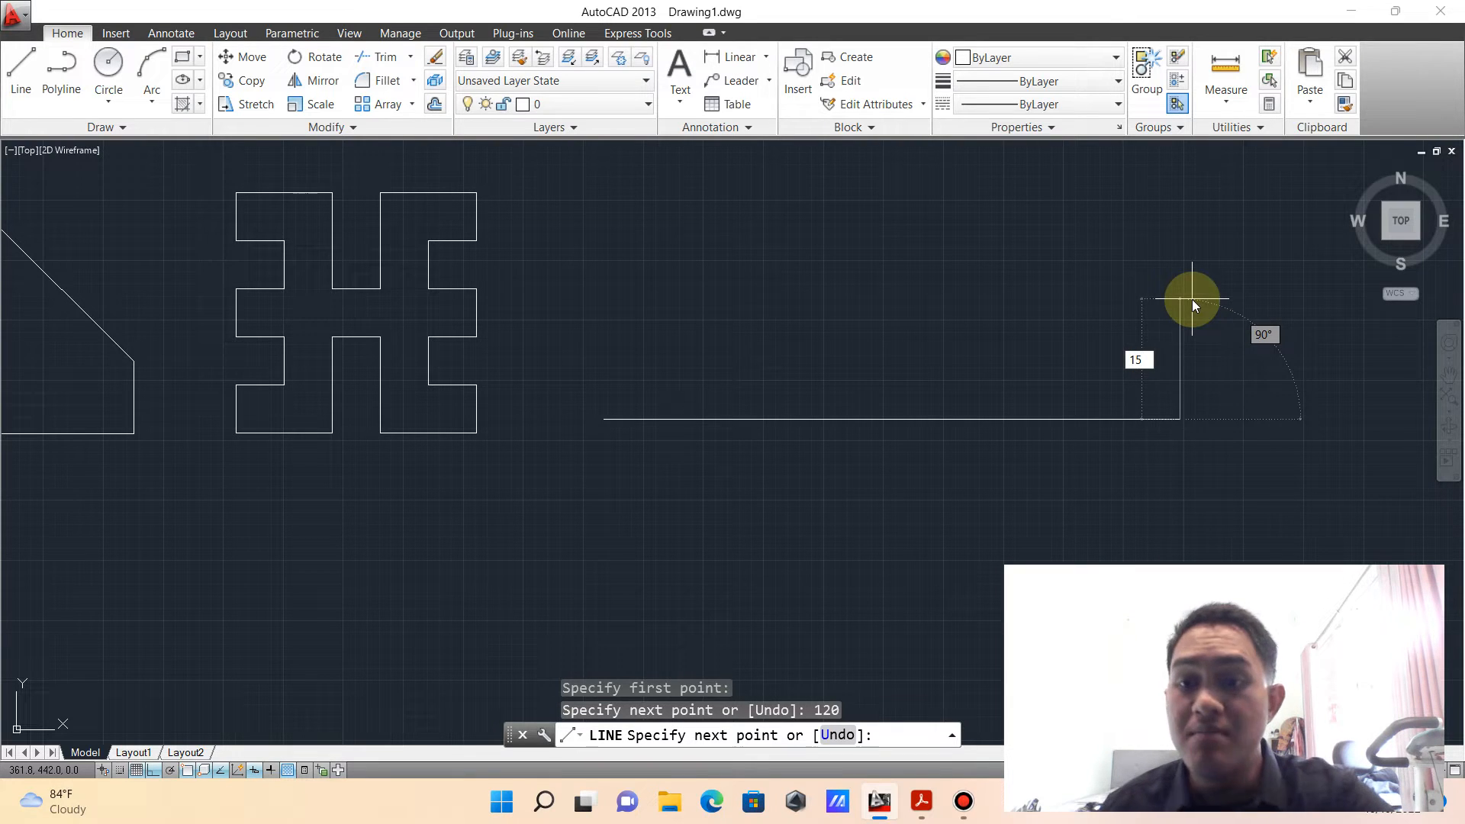
pyautogui.press('Return')
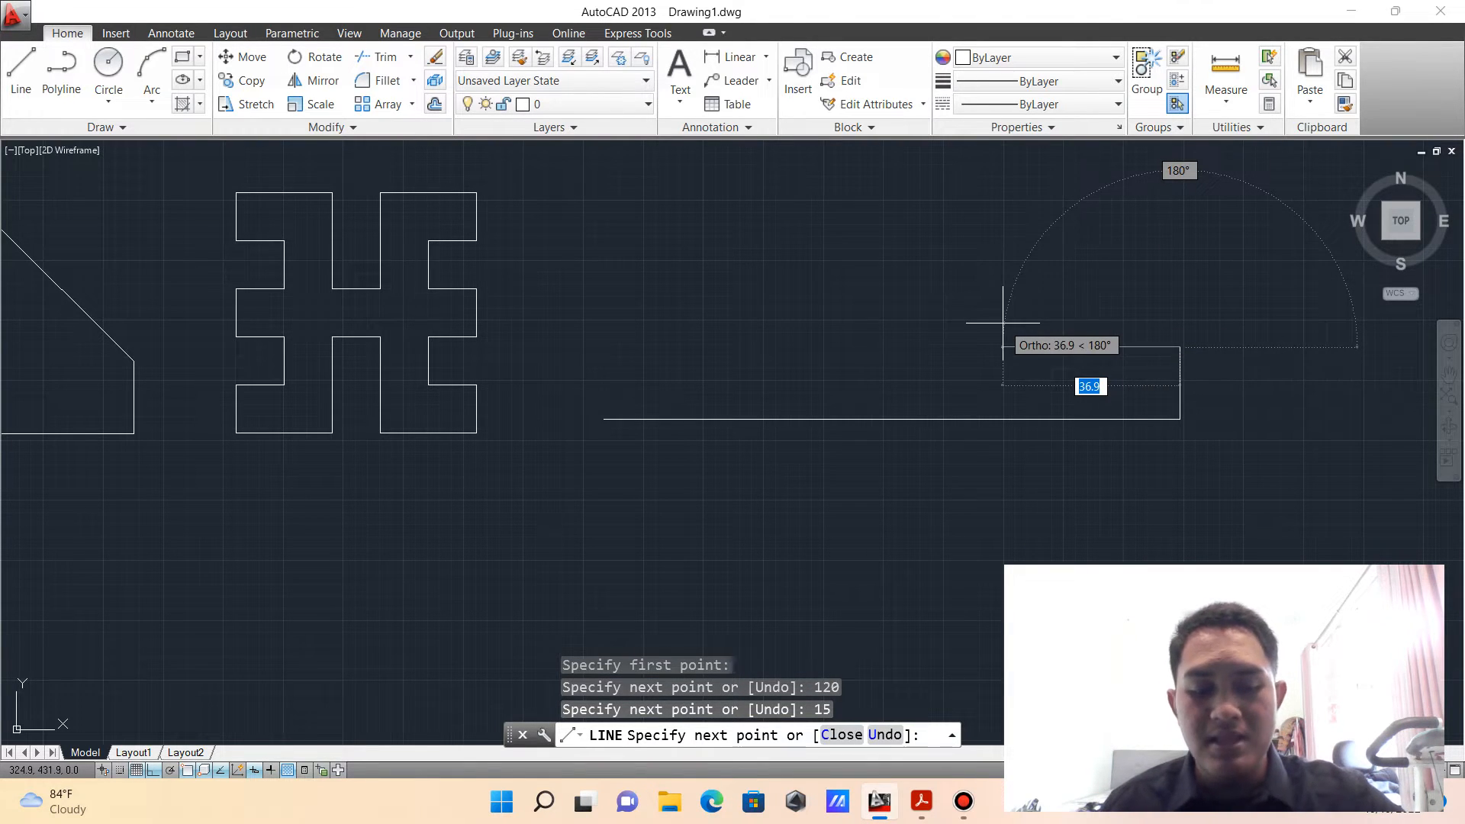
pyautogui.write('50')
pyautogui.press('Return')
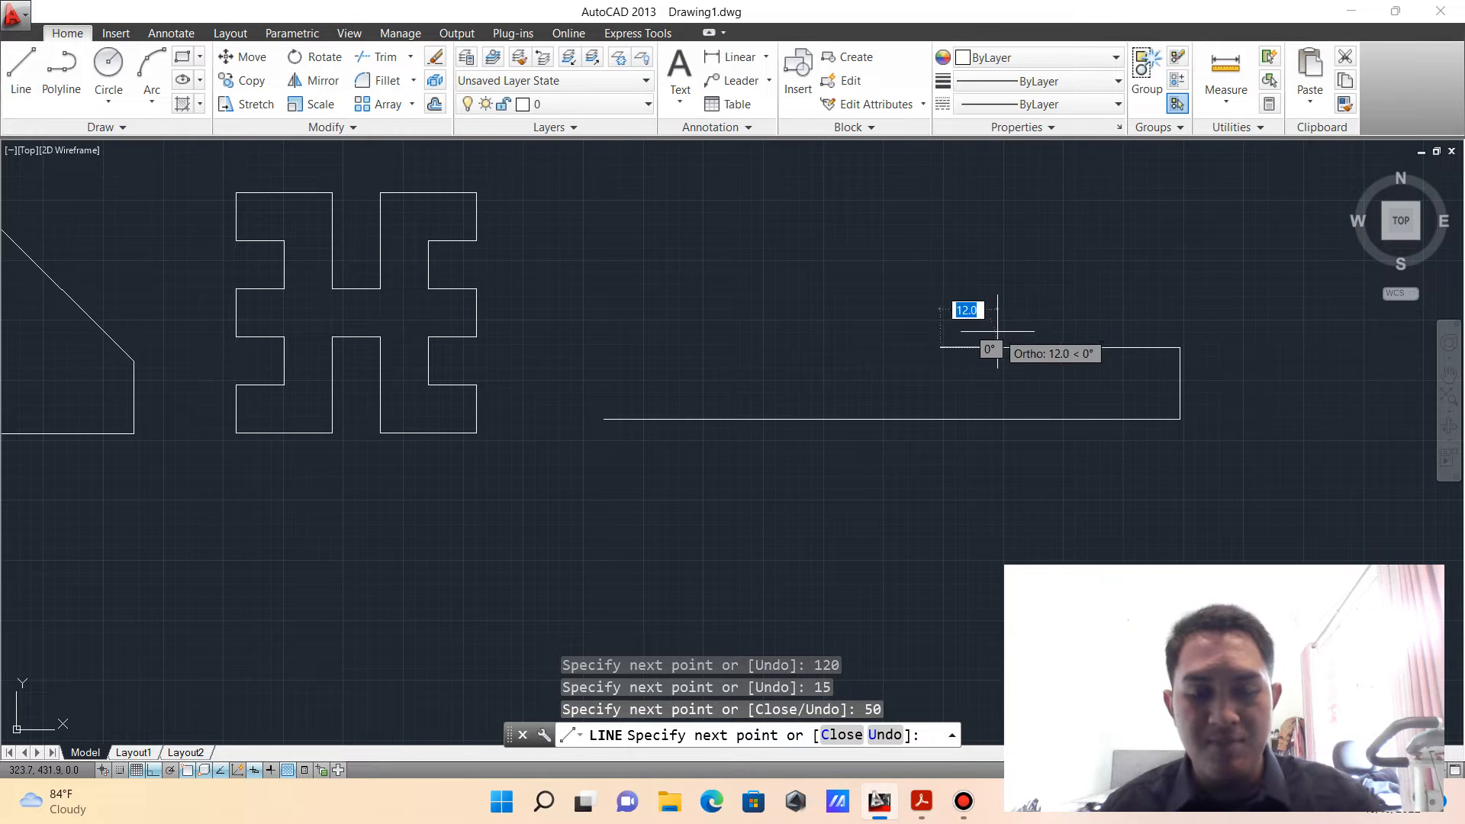
pyautogui.press('Escape')
# - From the left end of the third figure's base line, draw vertical lines 15 units up and 25 units further up
pyautogui.press('Return')
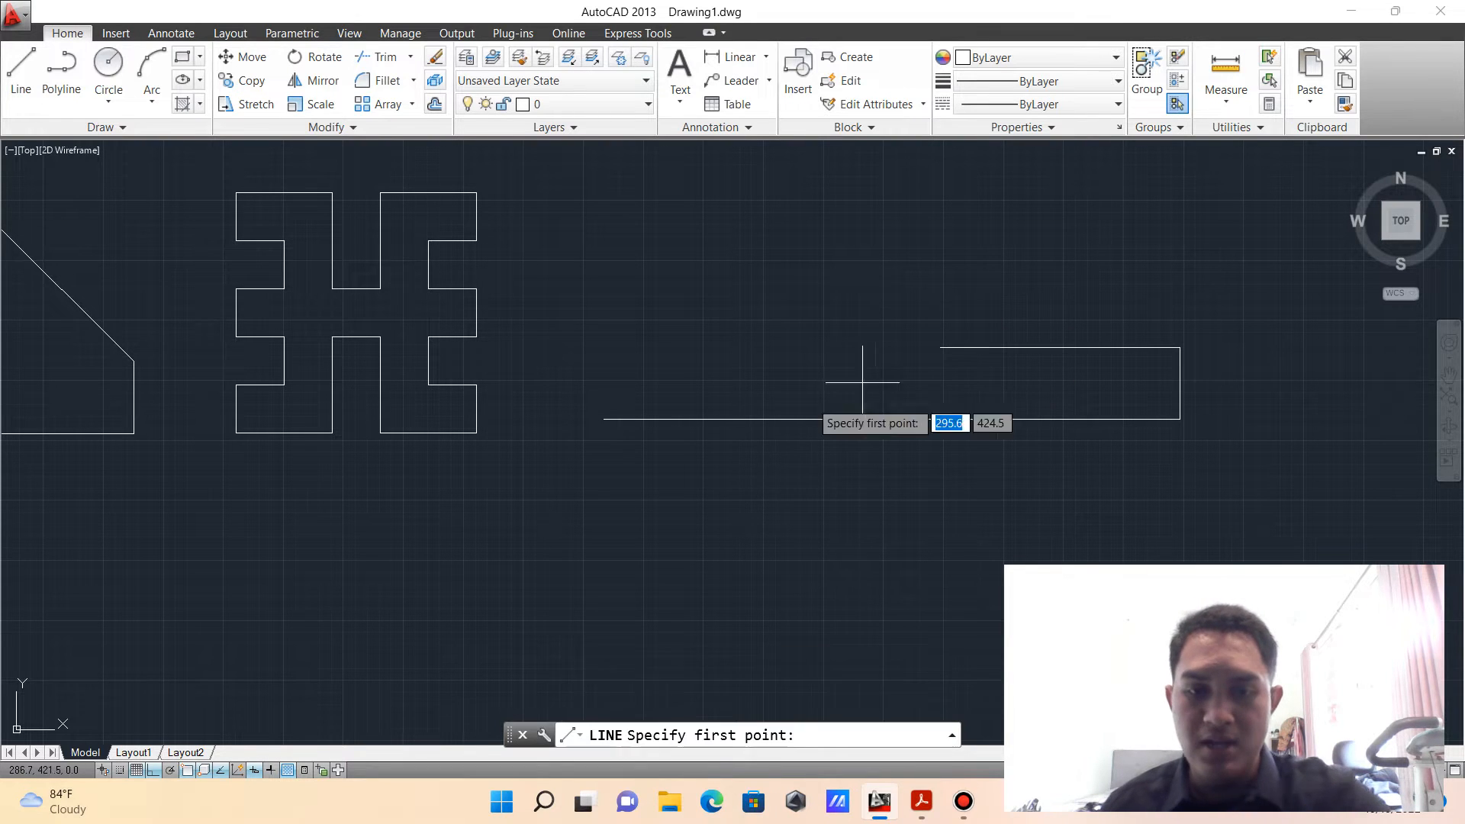
pyautogui.click(603, 419)
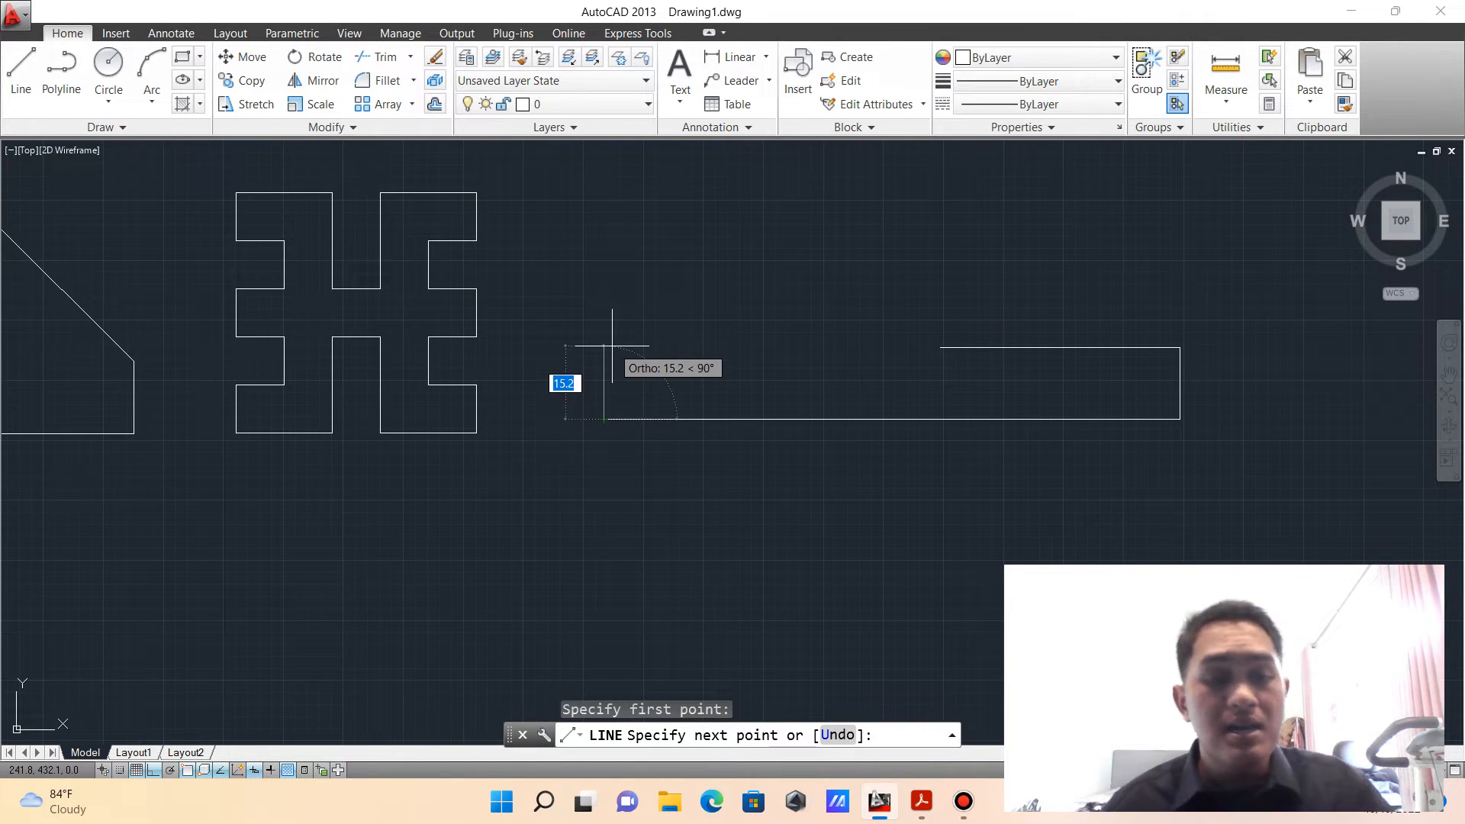
pyautogui.write('15')
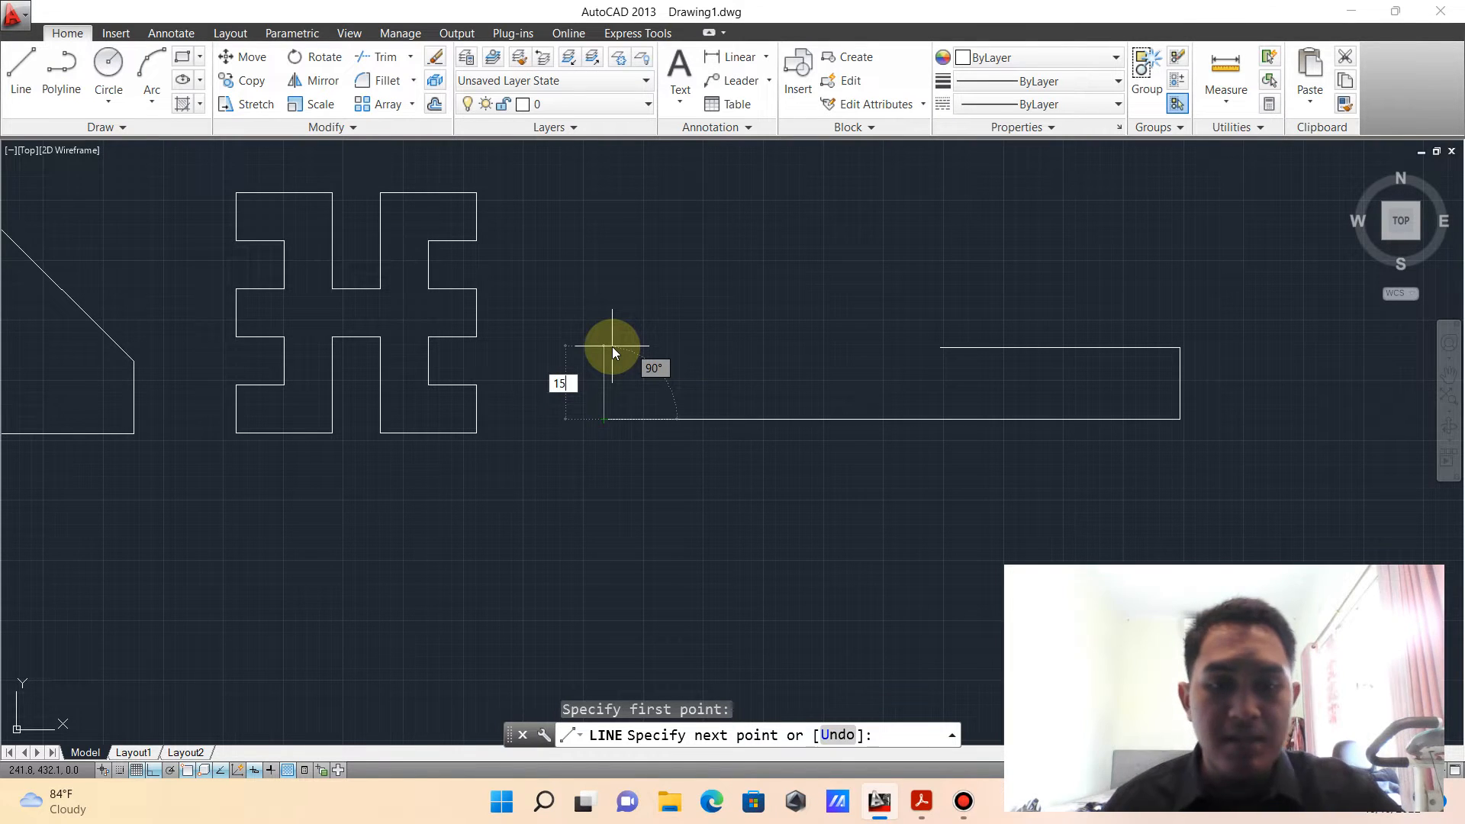
pyautogui.press('Return')
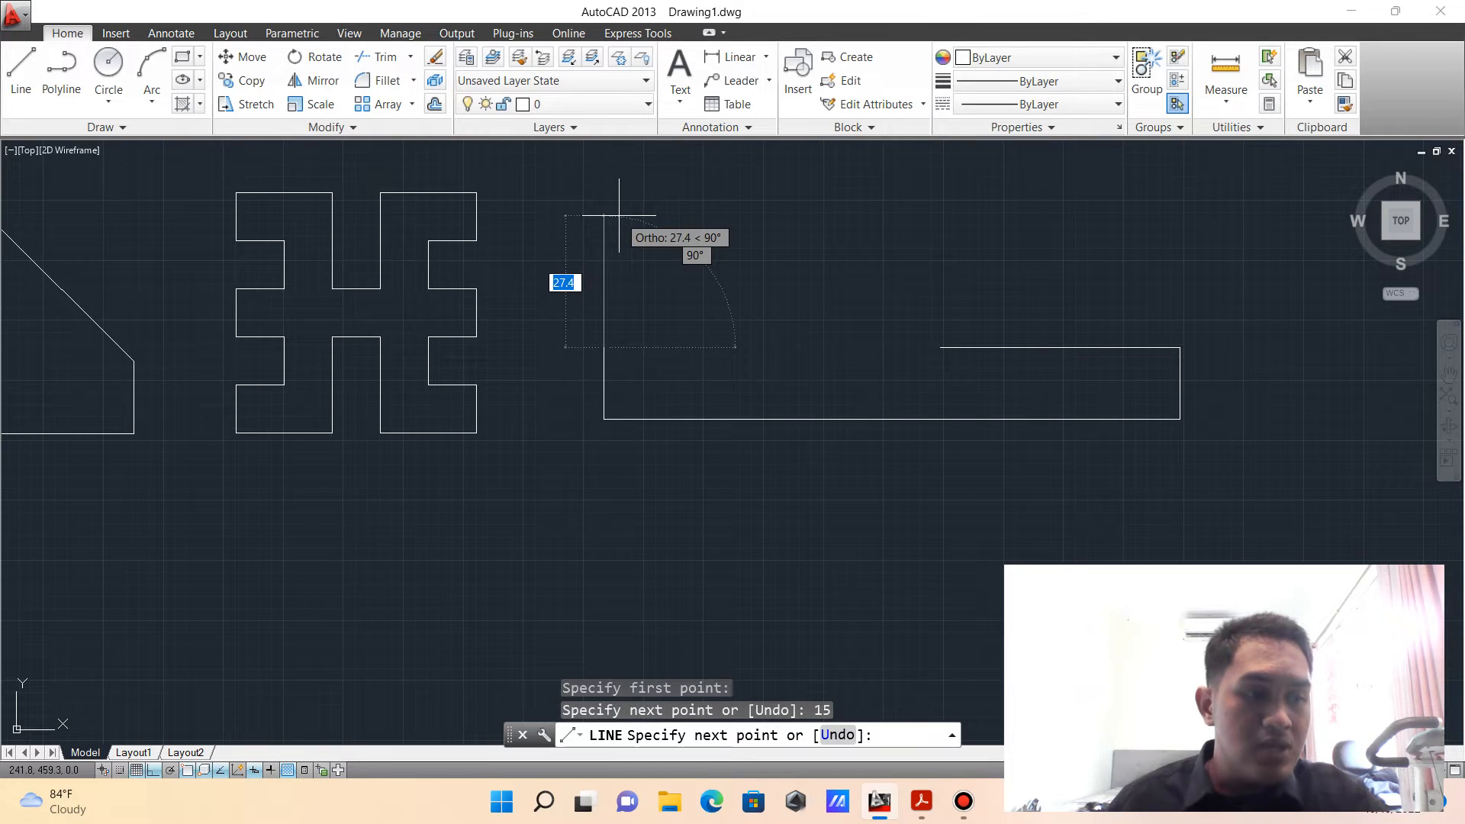
pyautogui.write('25')
pyautogui.press('Return')
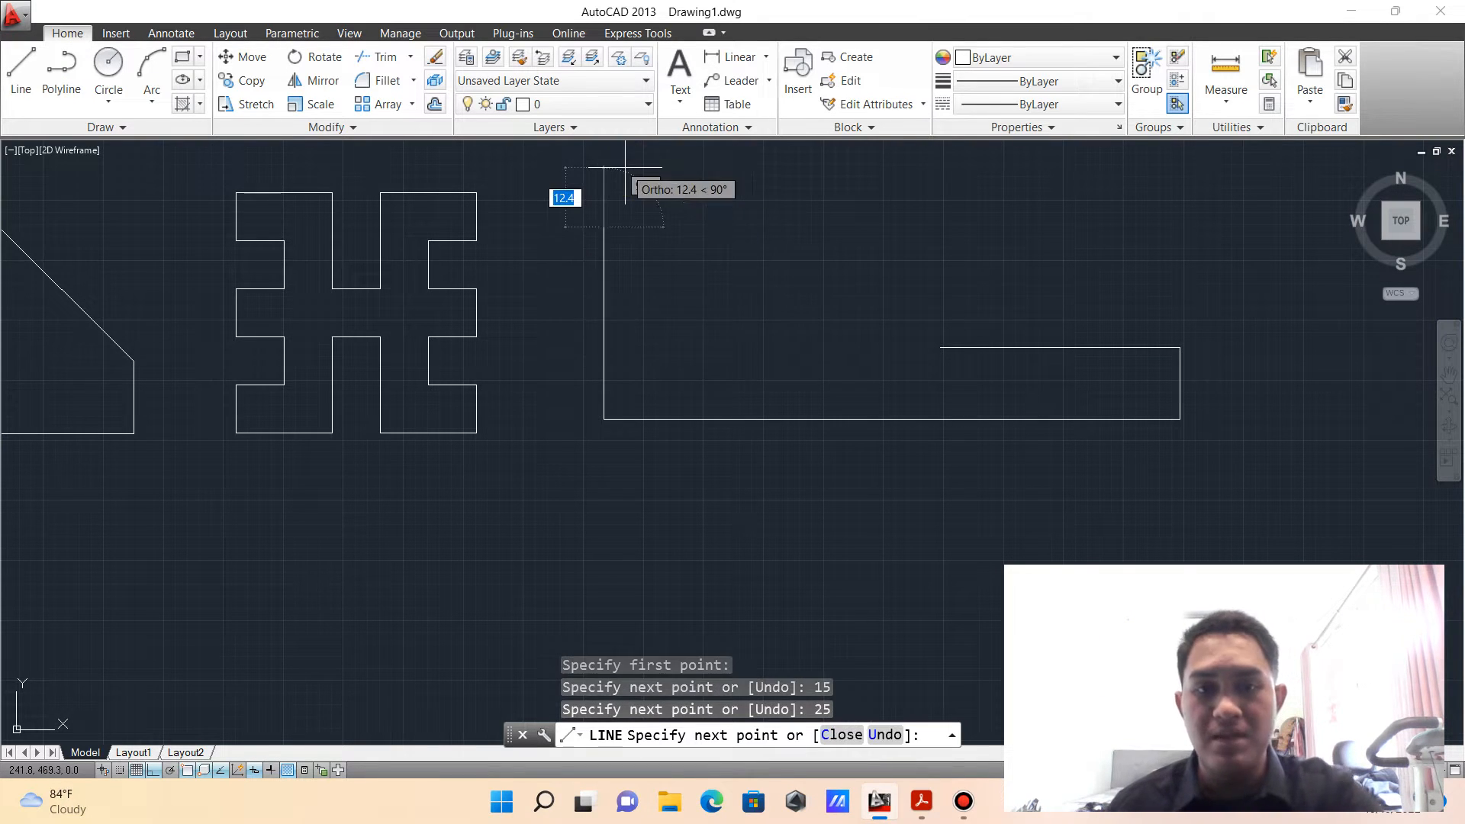
# - Continue from the top of the vertical lines with two consecutive 20-unit lines to the right, and end the line
pyautogui.write('20')
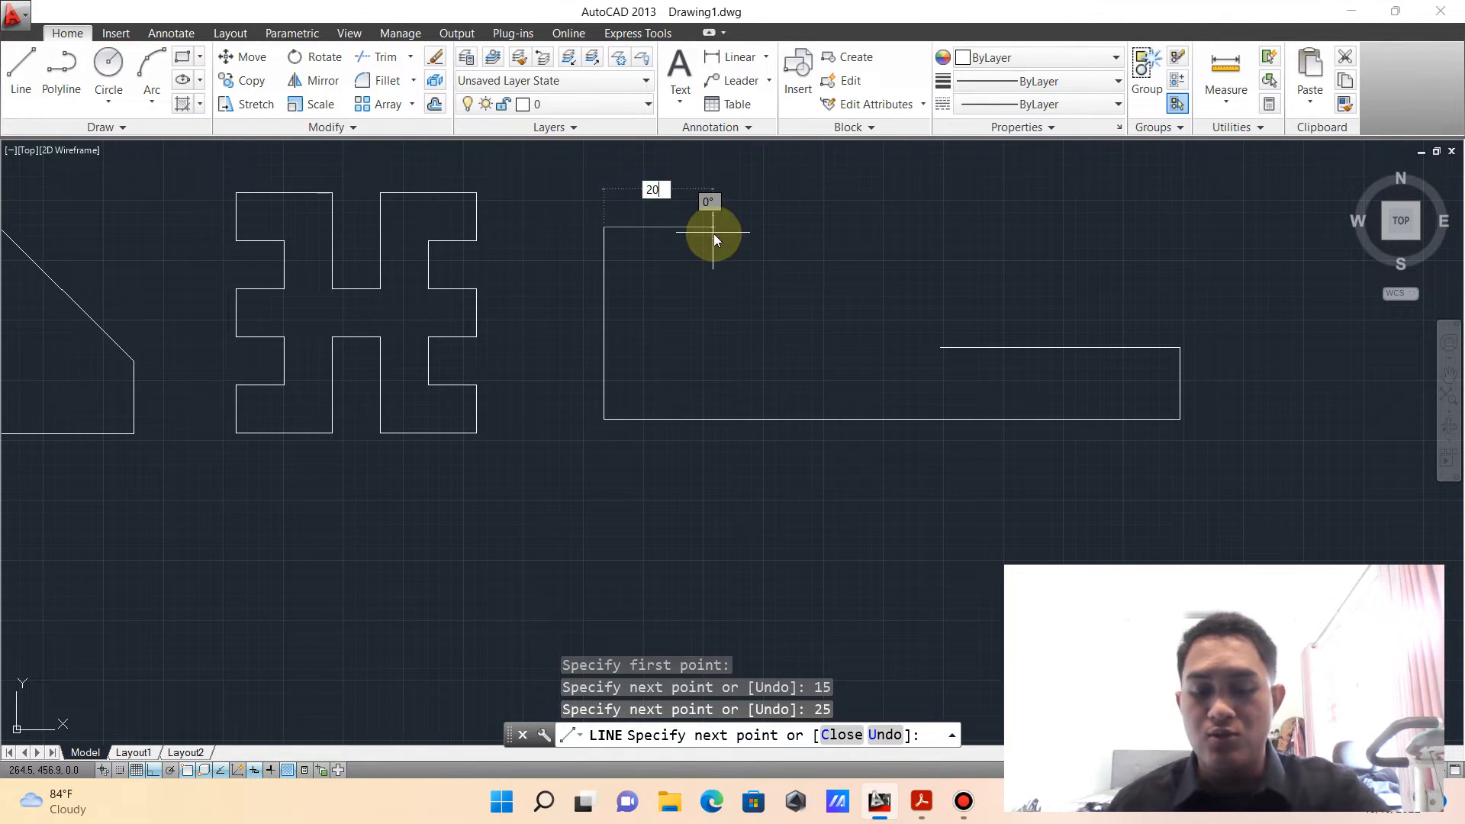
pyautogui.press('Return')
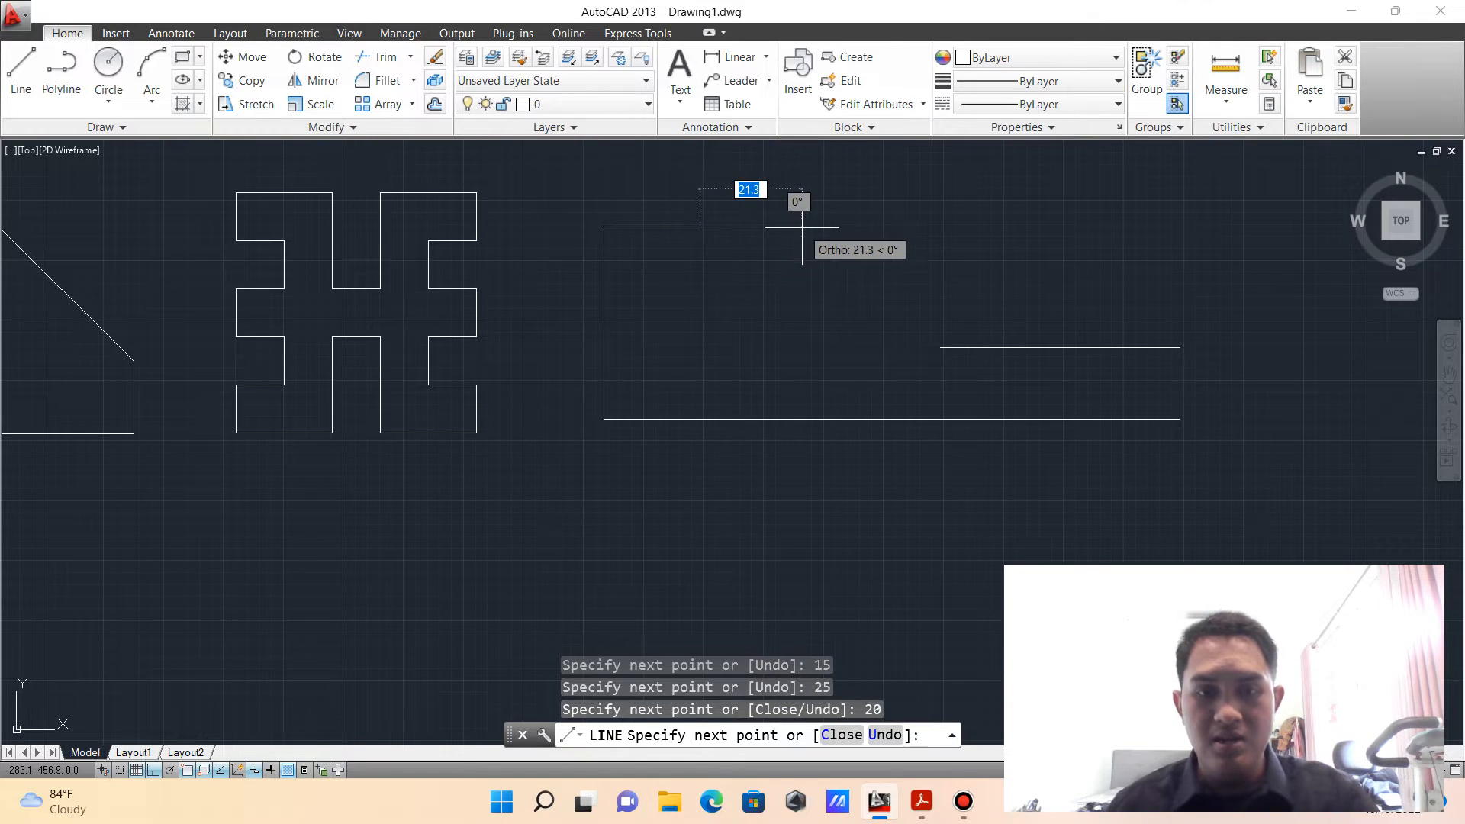
pyautogui.write('20')
pyautogui.press('Return')
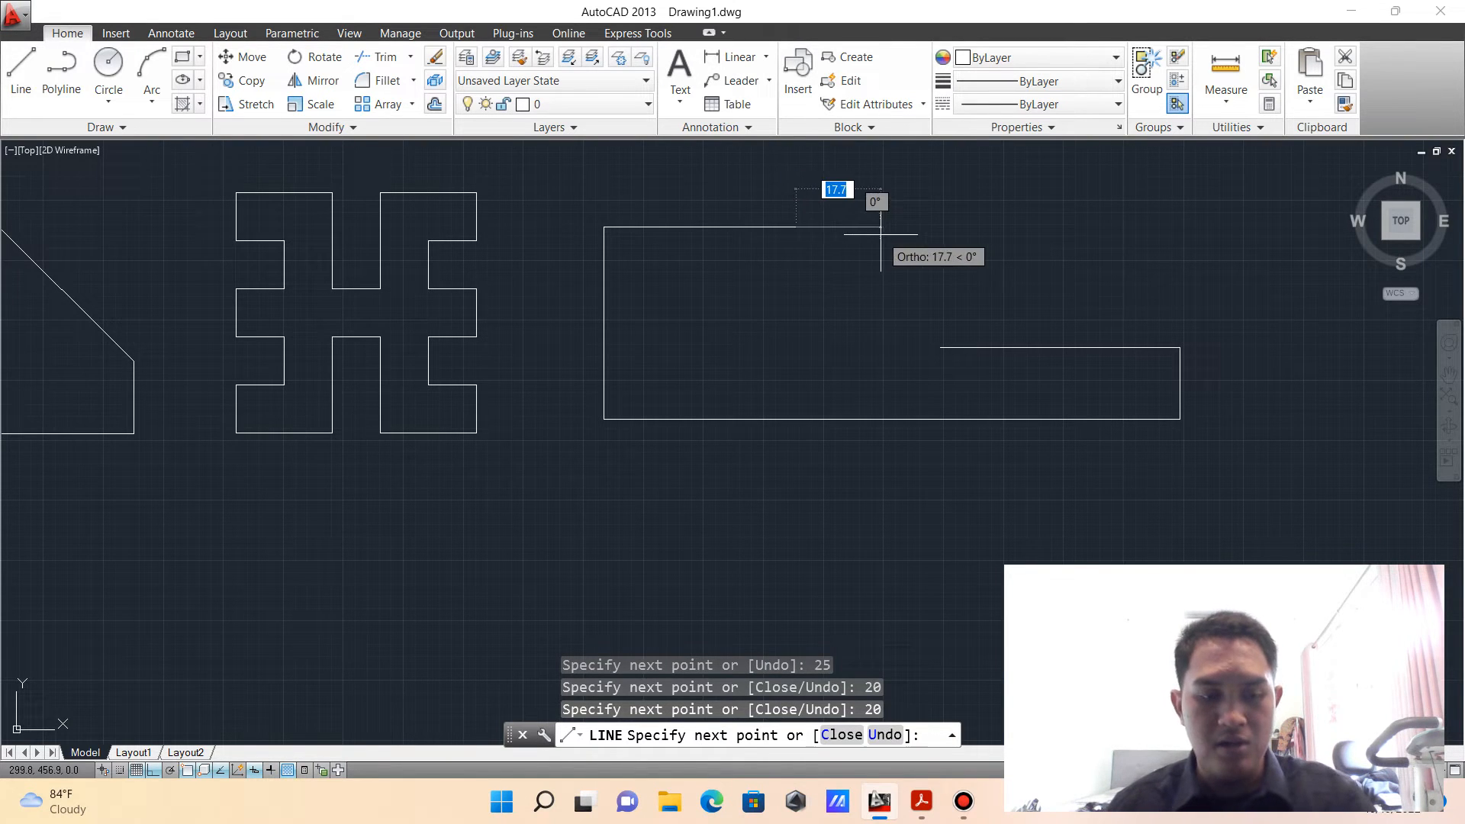
pyautogui.write('0')
pyautogui.press('Return')
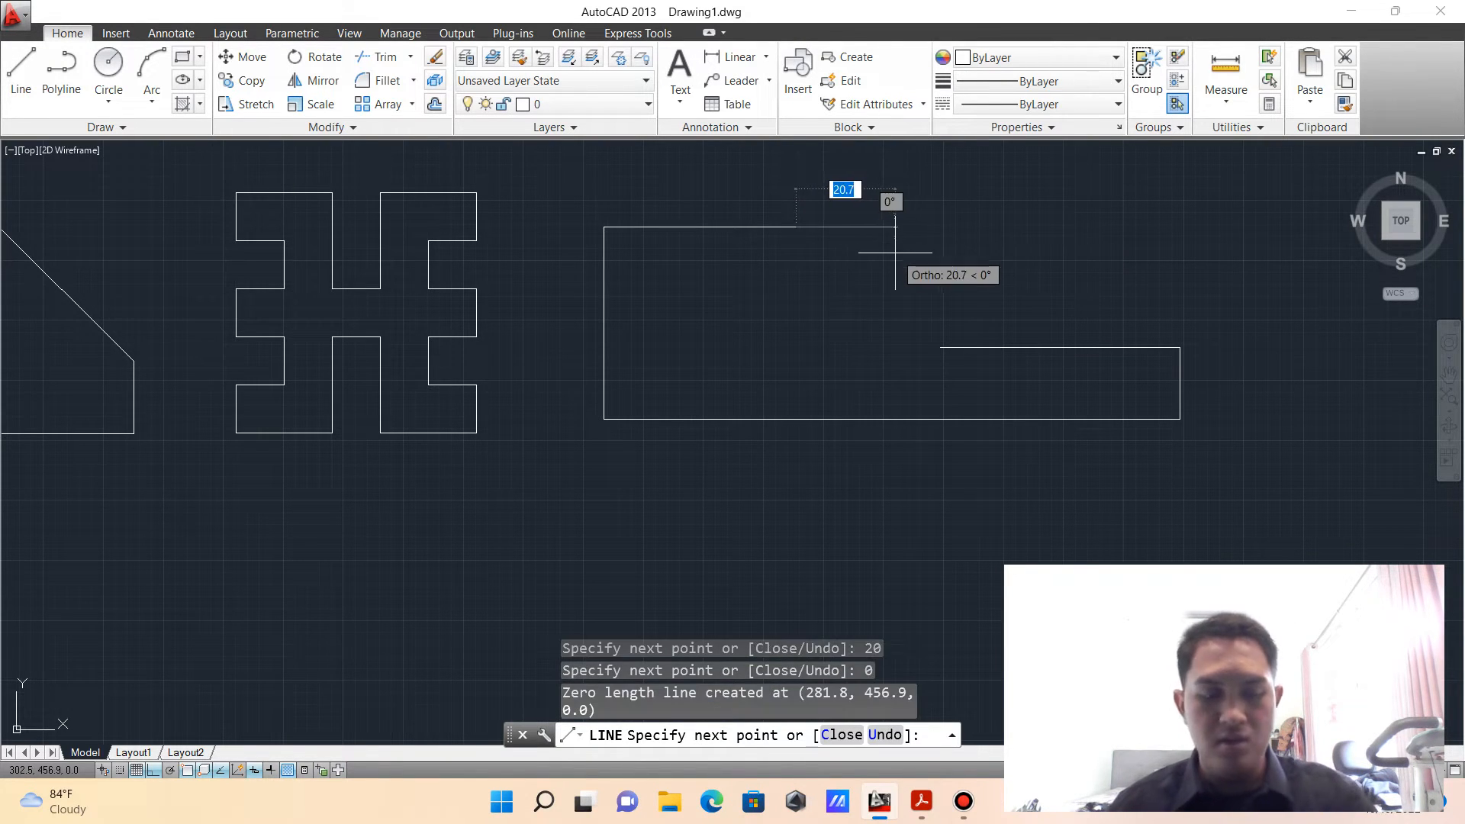
pyautogui.press('Escape')
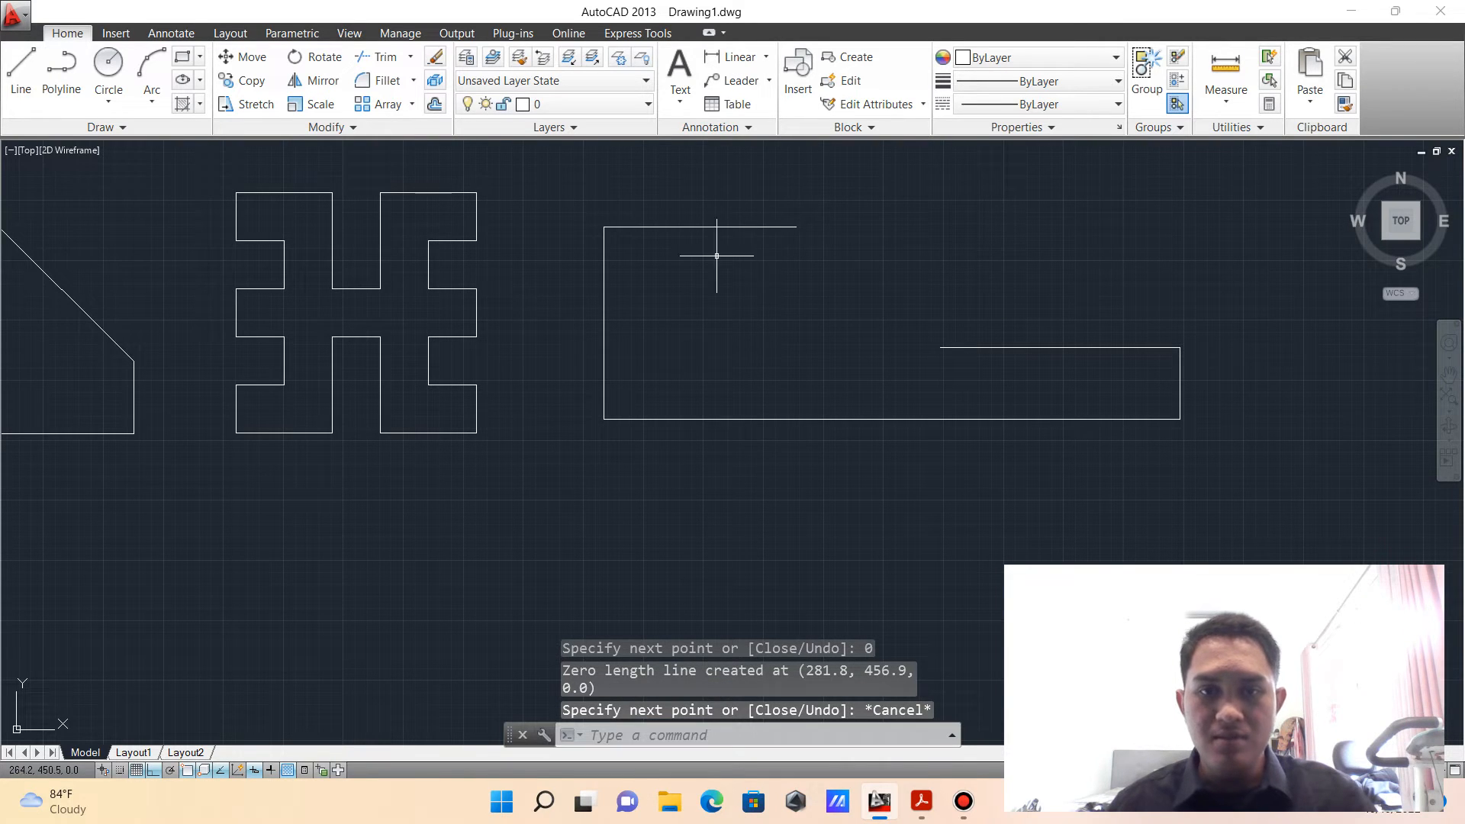
# - Draw a sloping line from the right end of the third figure's top edge to the free end of the 50-unit line
pyautogui.press('Return')
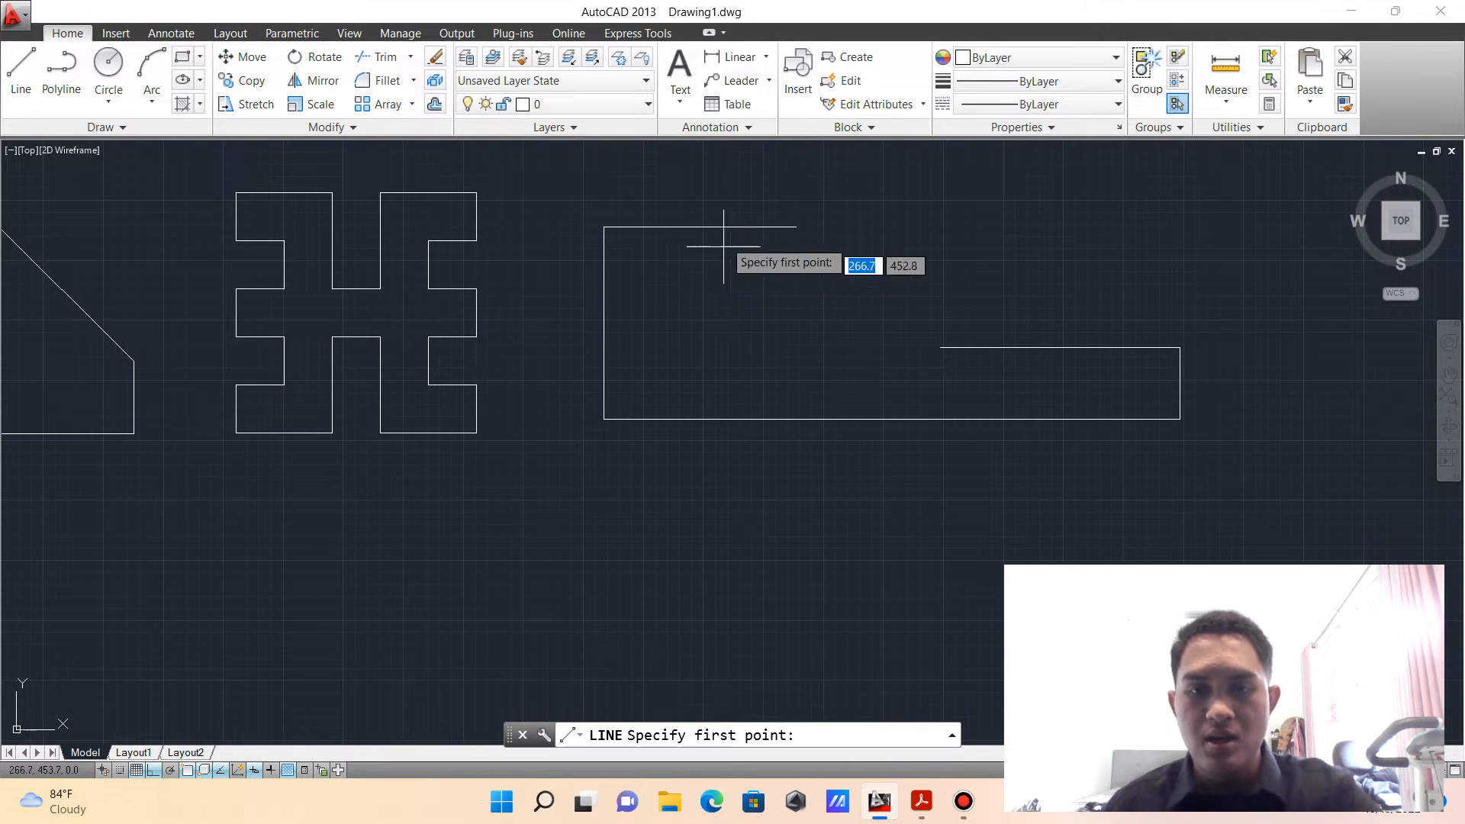
pyautogui.click(796, 227)
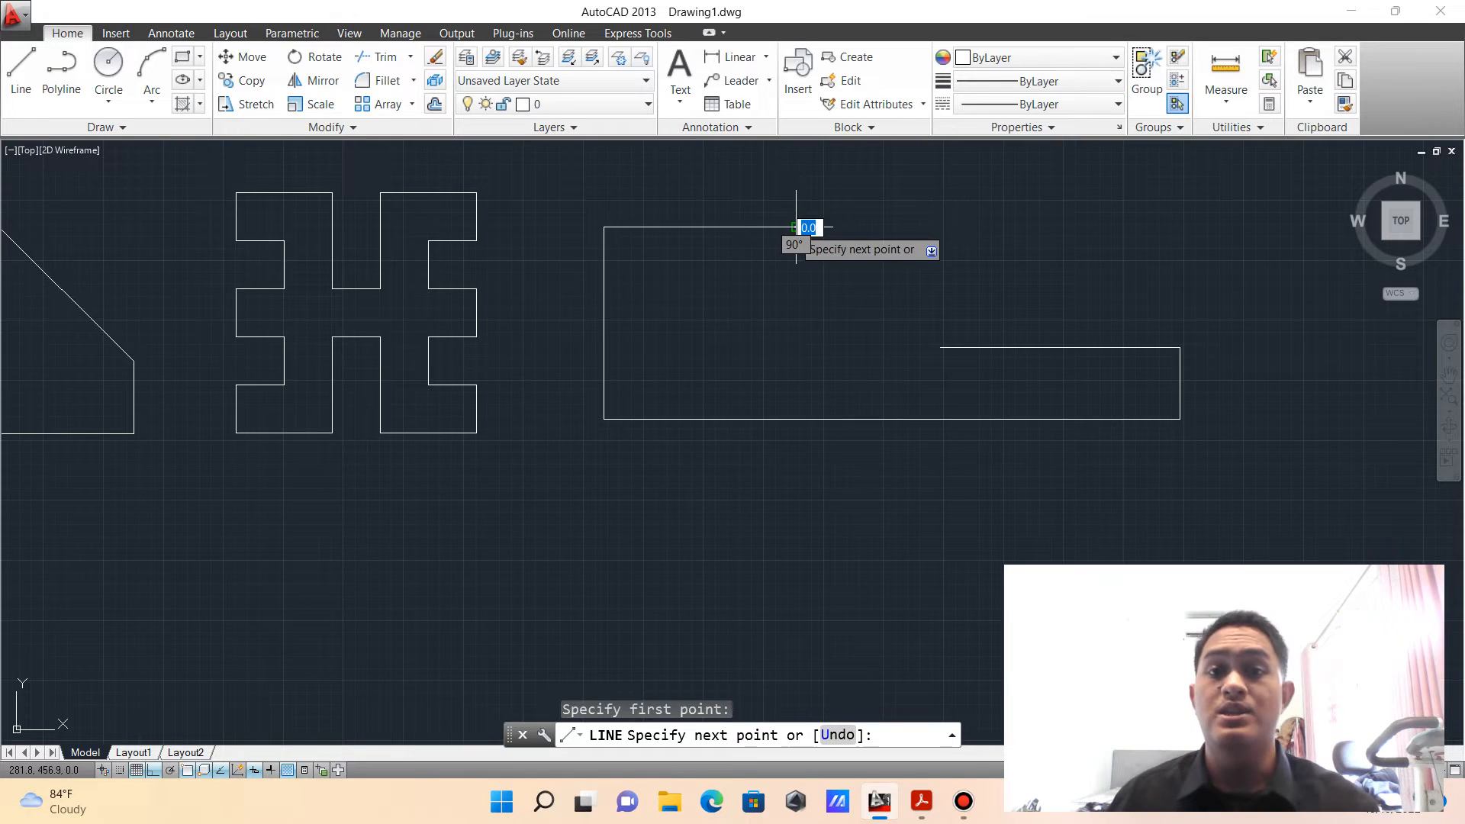
pyautogui.click(940, 347)
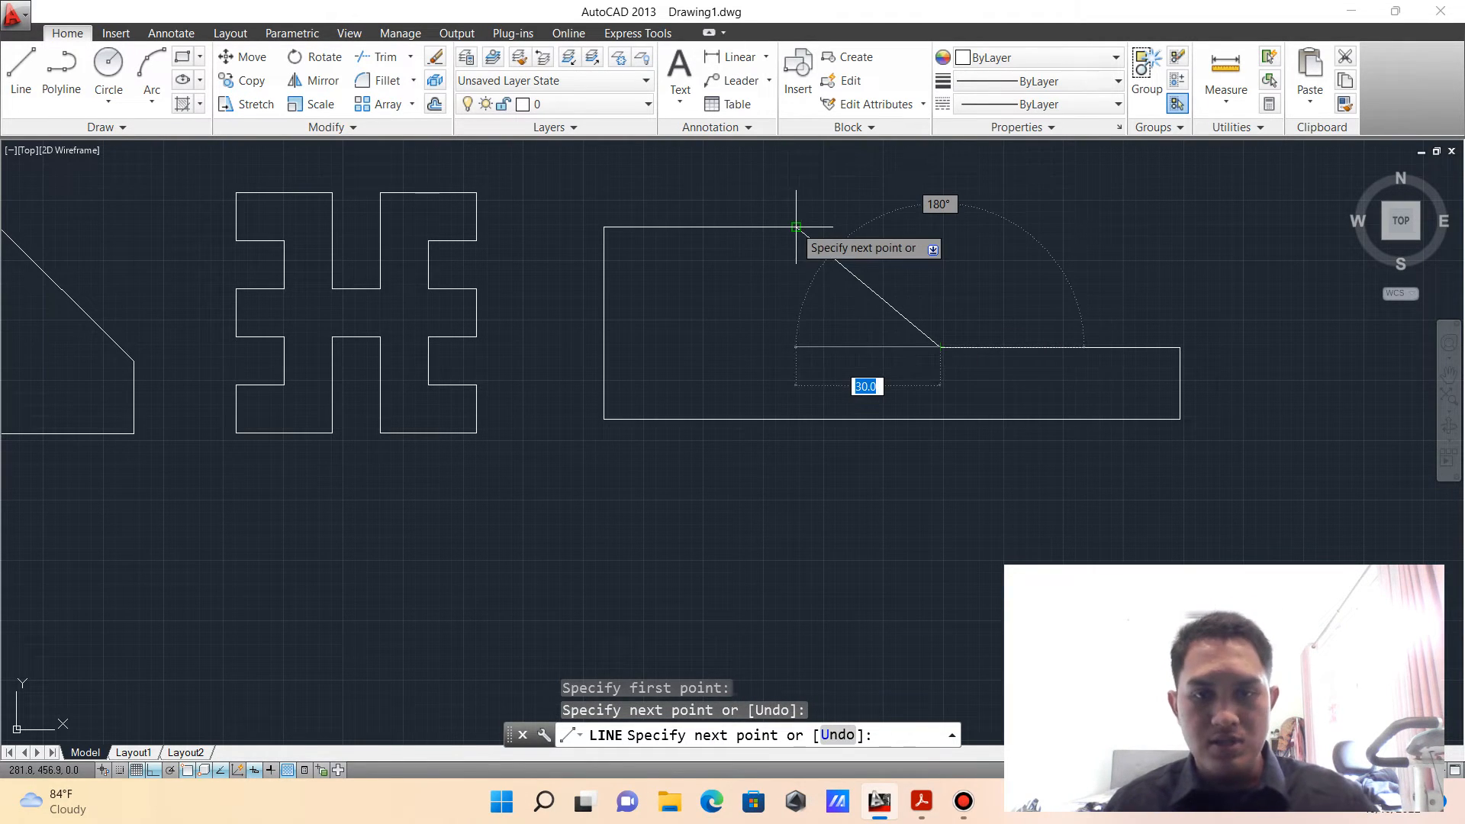
pyautogui.press('Escape')
# - Draw a sloping line from the top of the 15-unit left edge to the point joining the two 20-unit top lines
pyautogui.press('space')
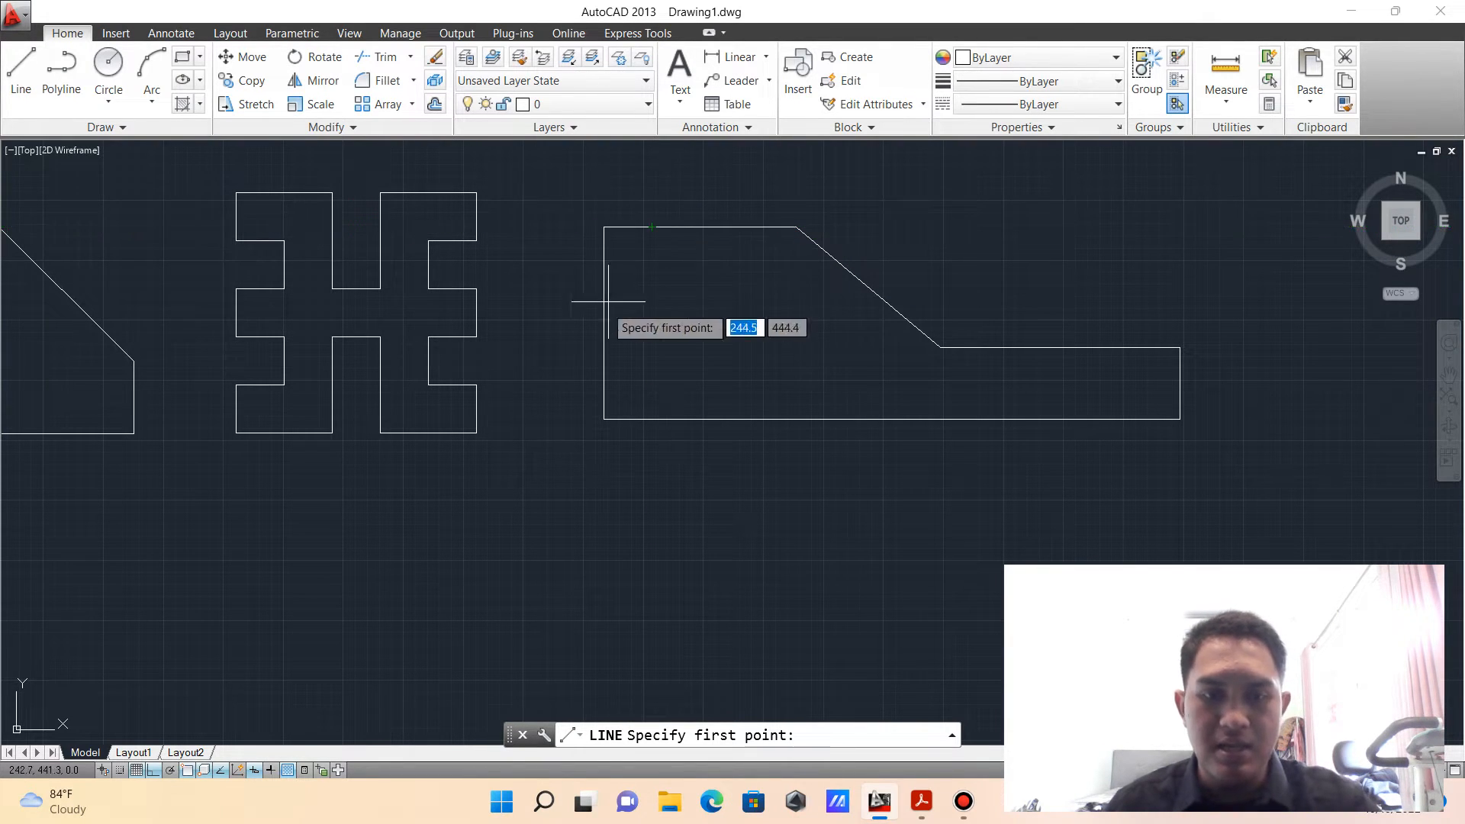
pyautogui.click(603, 347)
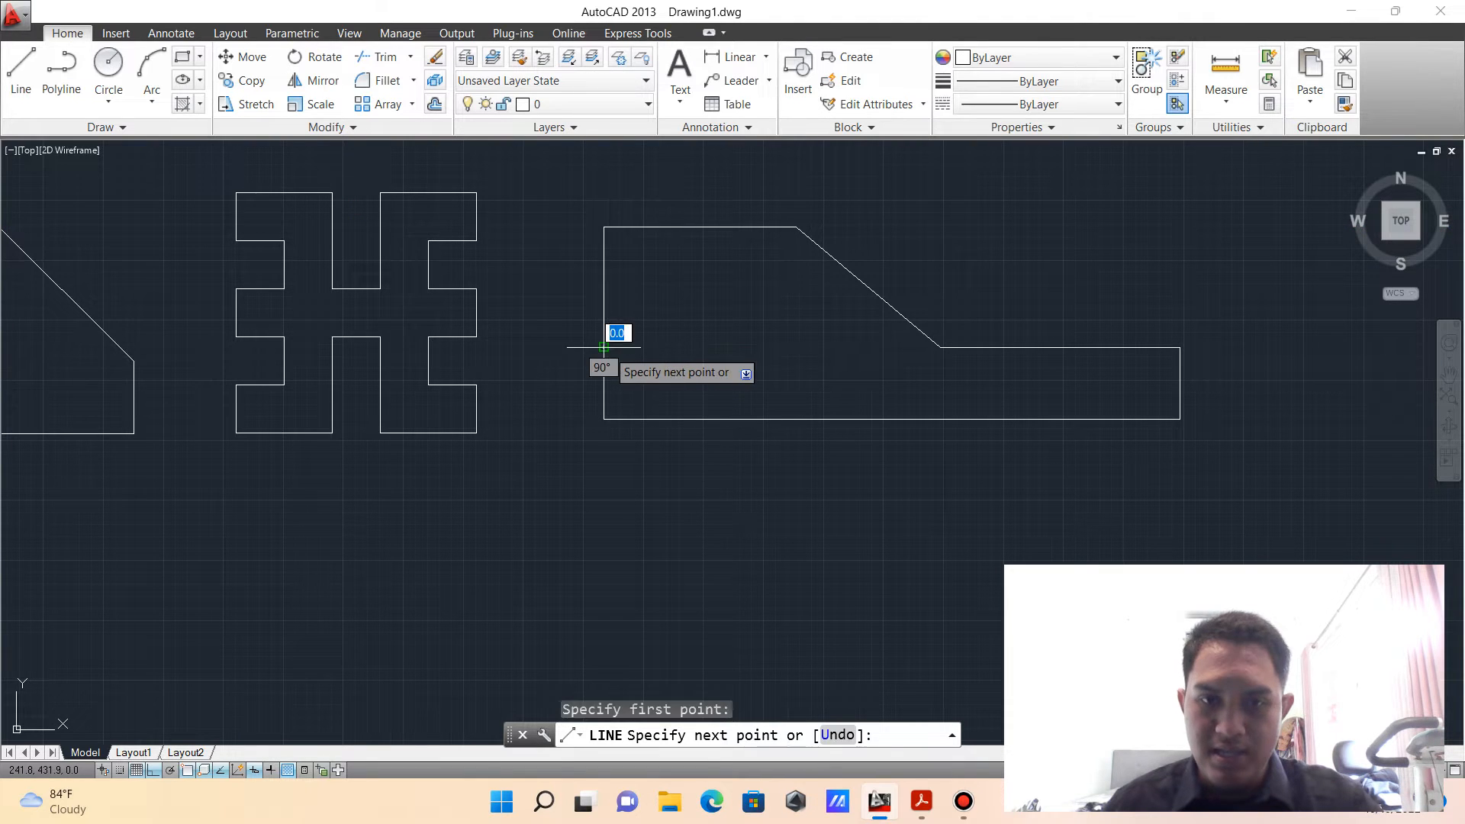
pyautogui.click(702, 227)
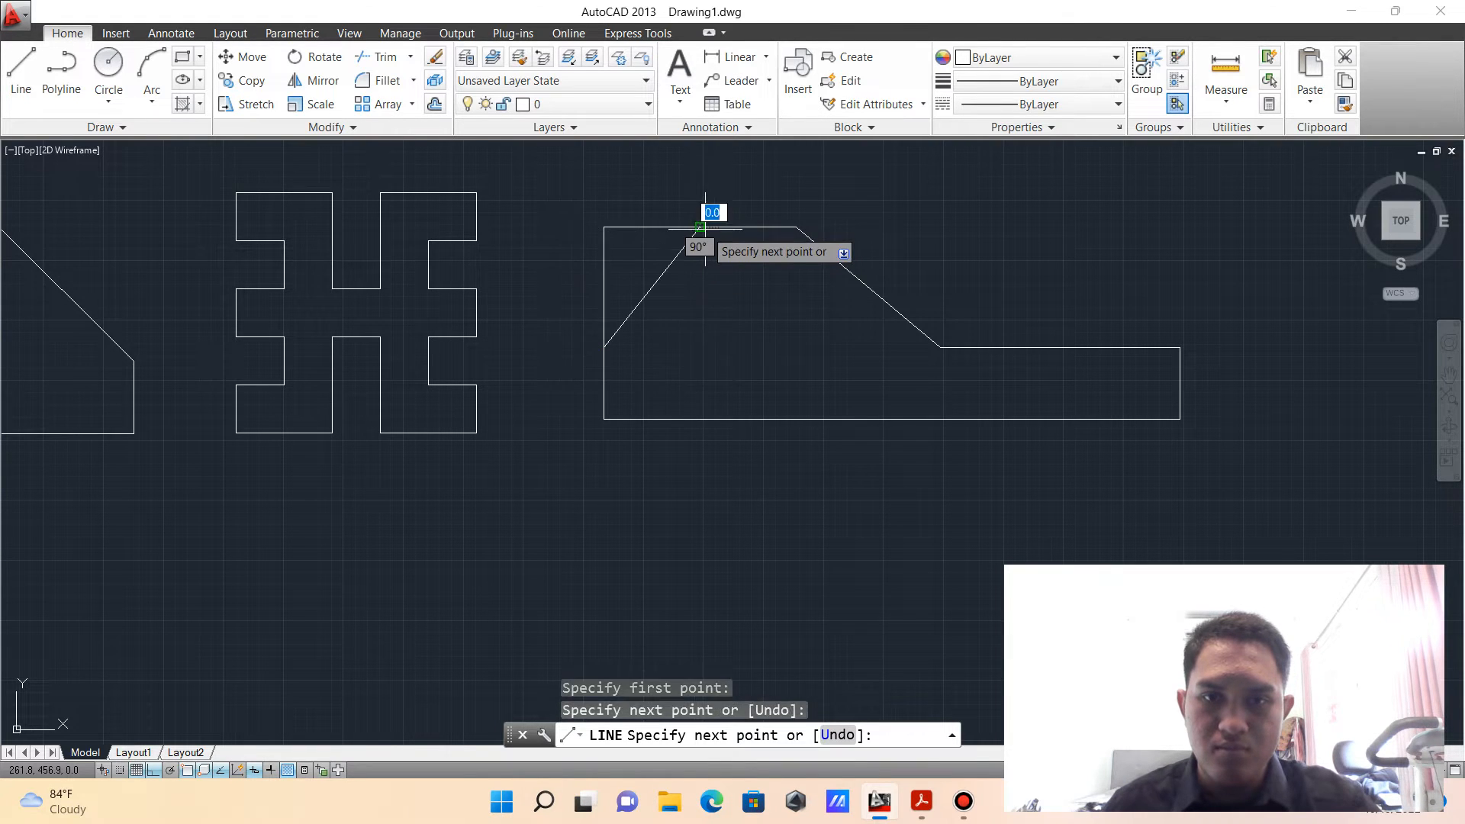
pyautogui.press('Return')
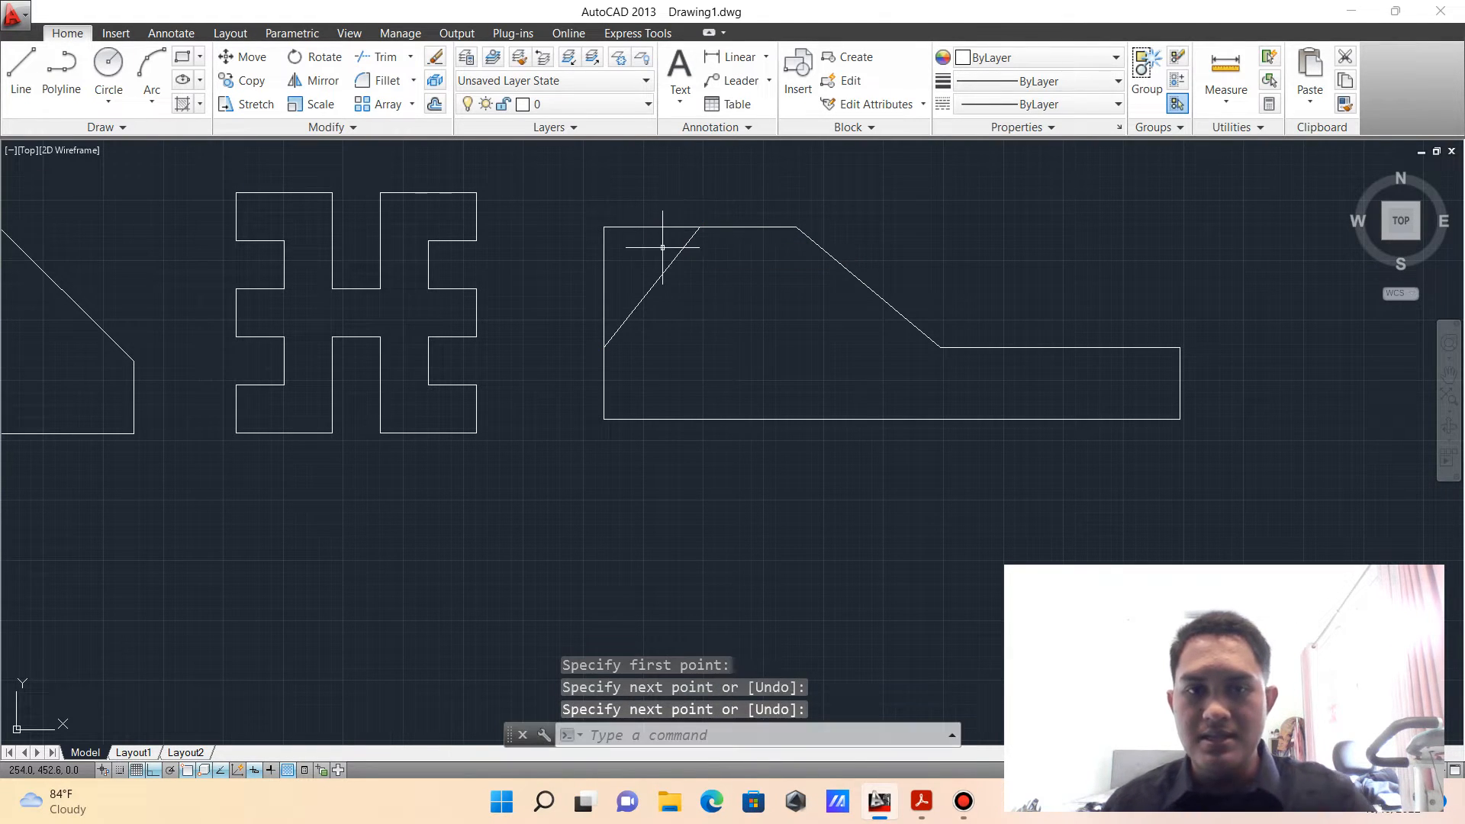
# - Erase the 25-unit vertical and first 20-unit horizontal construction lines at the third figure's upper-left corner, keeping the sloping line
pyautogui.click(640, 198)
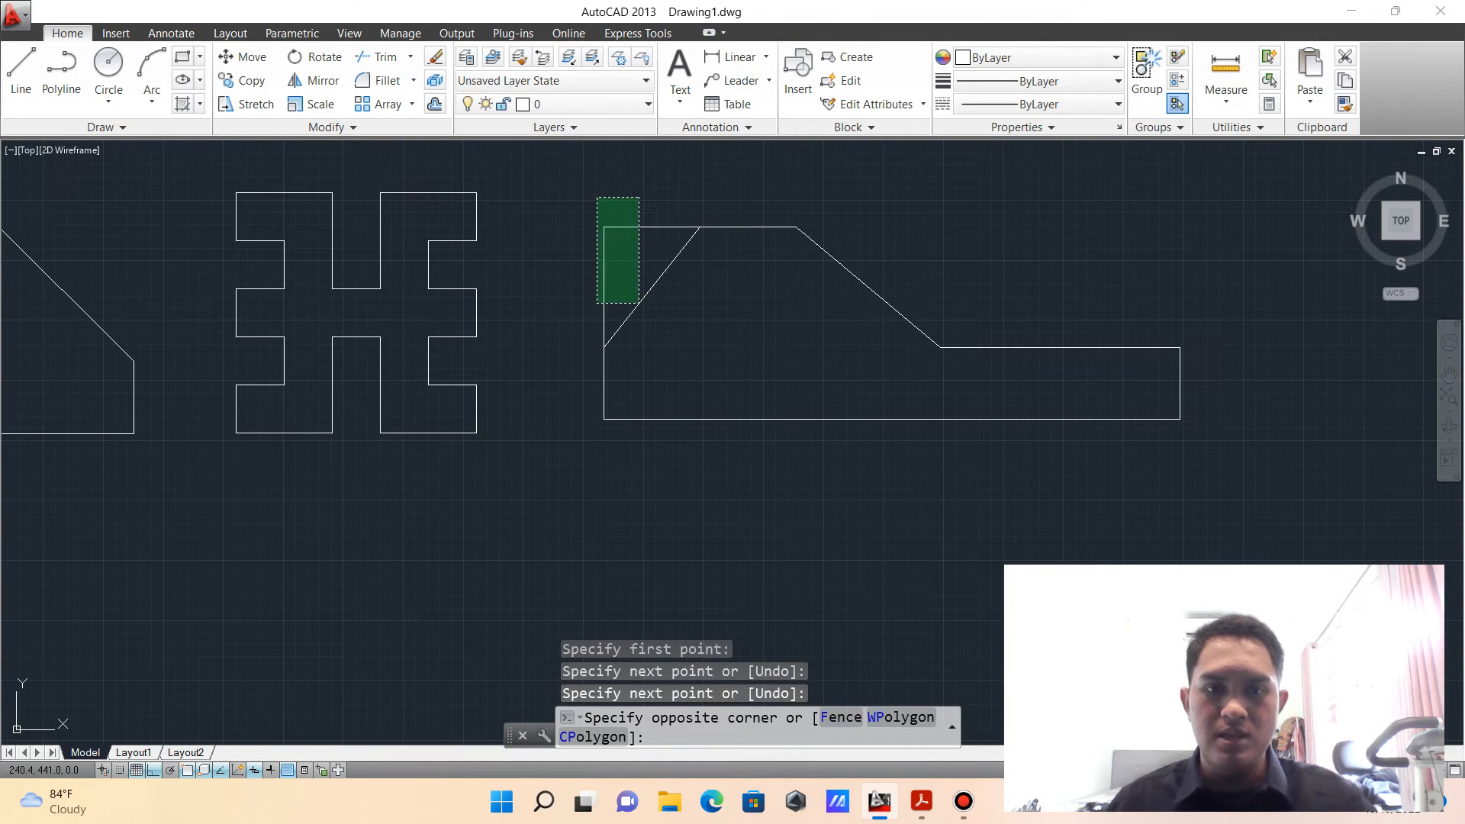
pyautogui.click(598, 303)
pyautogui.click(679, 211)
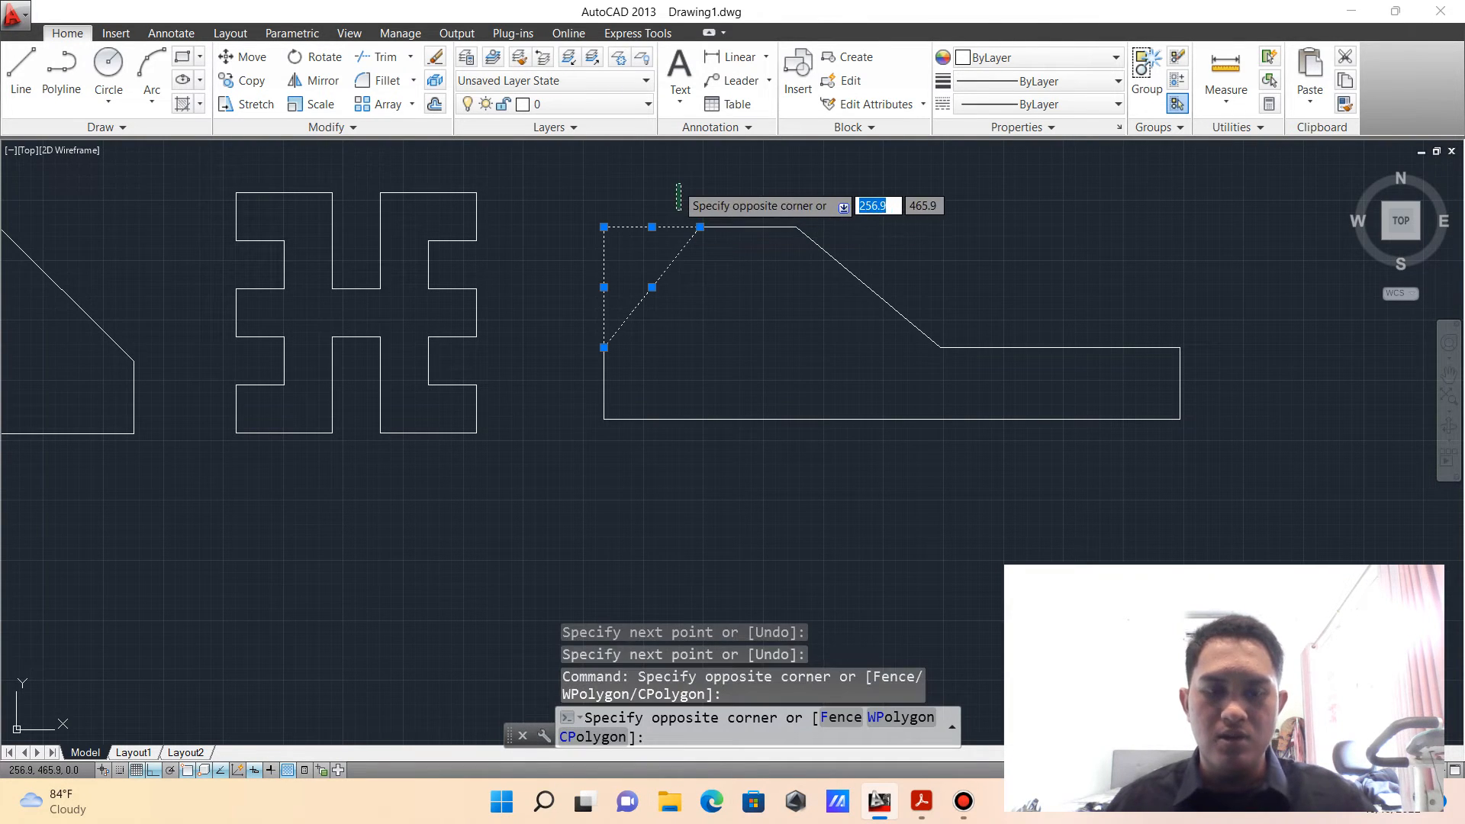
pyautogui.click(673, 199)
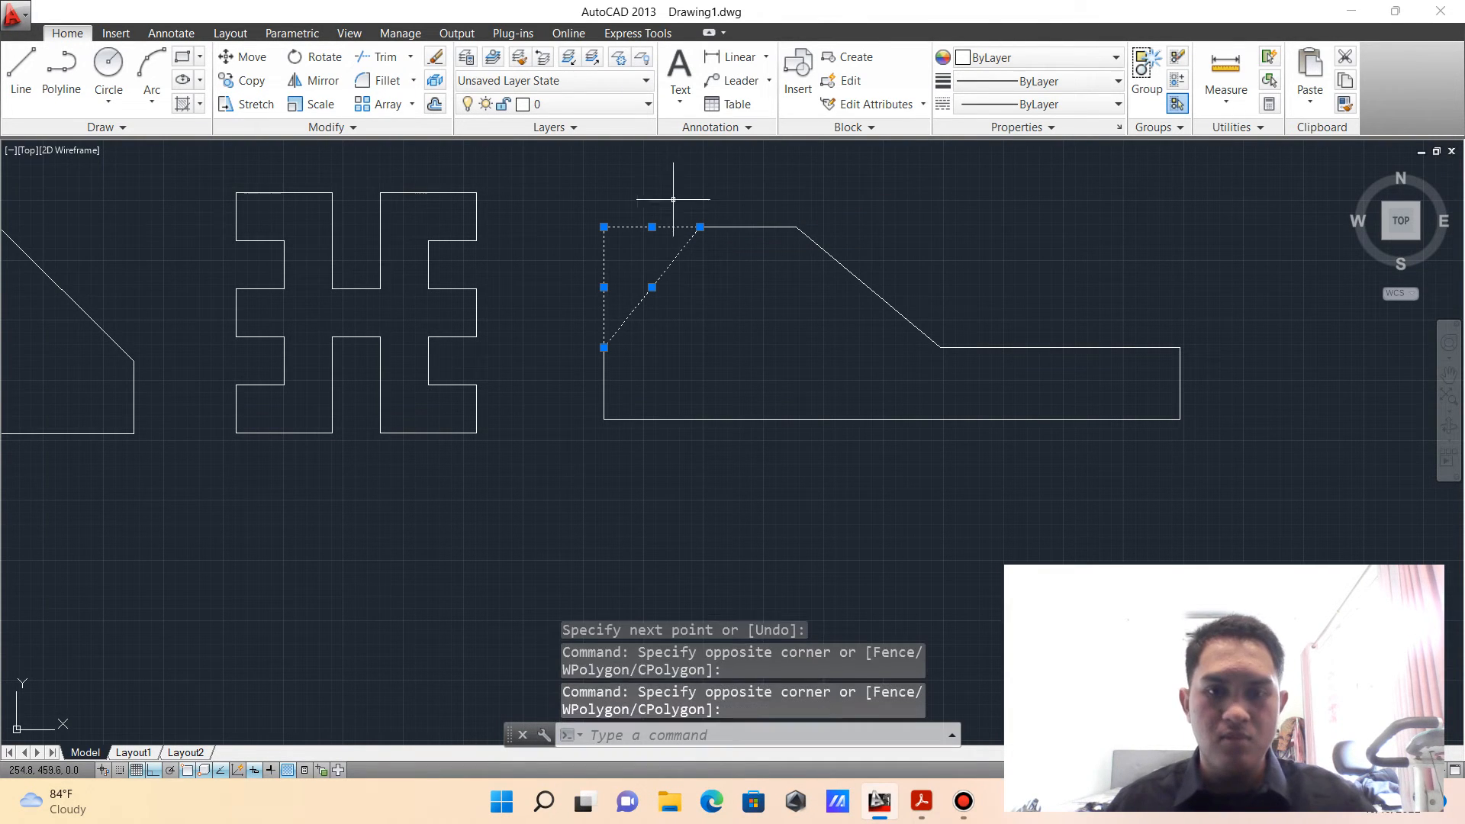
pyautogui.keyDown('shift'); pyautogui.click(661, 286); pyautogui.keyUp('shift')
pyautogui.keyDown('shift'); pyautogui.click(653, 282); pyautogui.keyUp('shift')
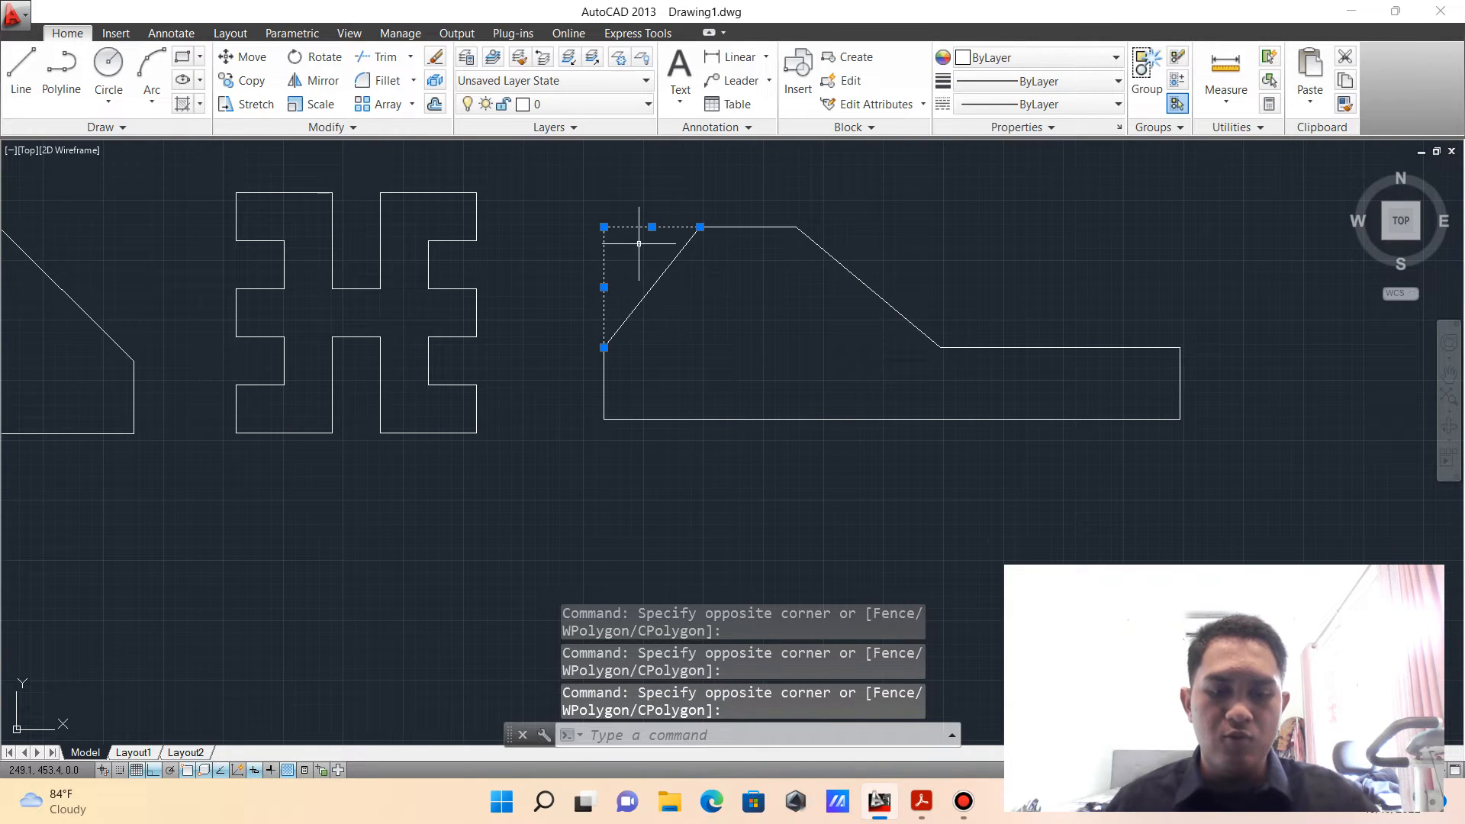
pyautogui.press('Return')
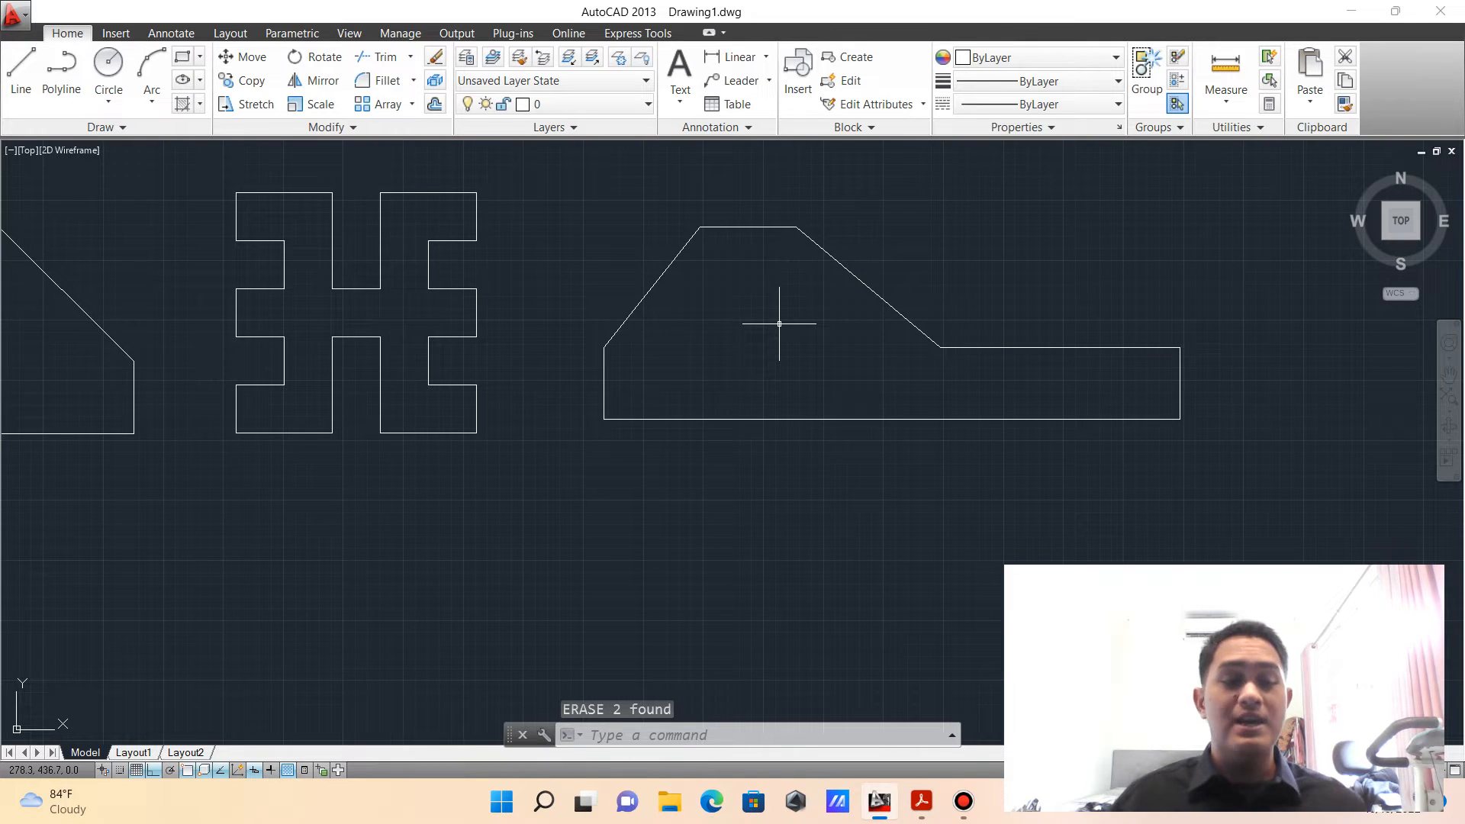
pyautogui.moveTo(791, 413)
pyautogui.mouseDown(button='middle')
pyautogui.moveTo(732, 477)
pyautogui.moveTo(592, 491)
pyautogui.moveTo(474, 530)
pyautogui.moveTo(273, 516)
pyautogui.mouseUp(button='middle')
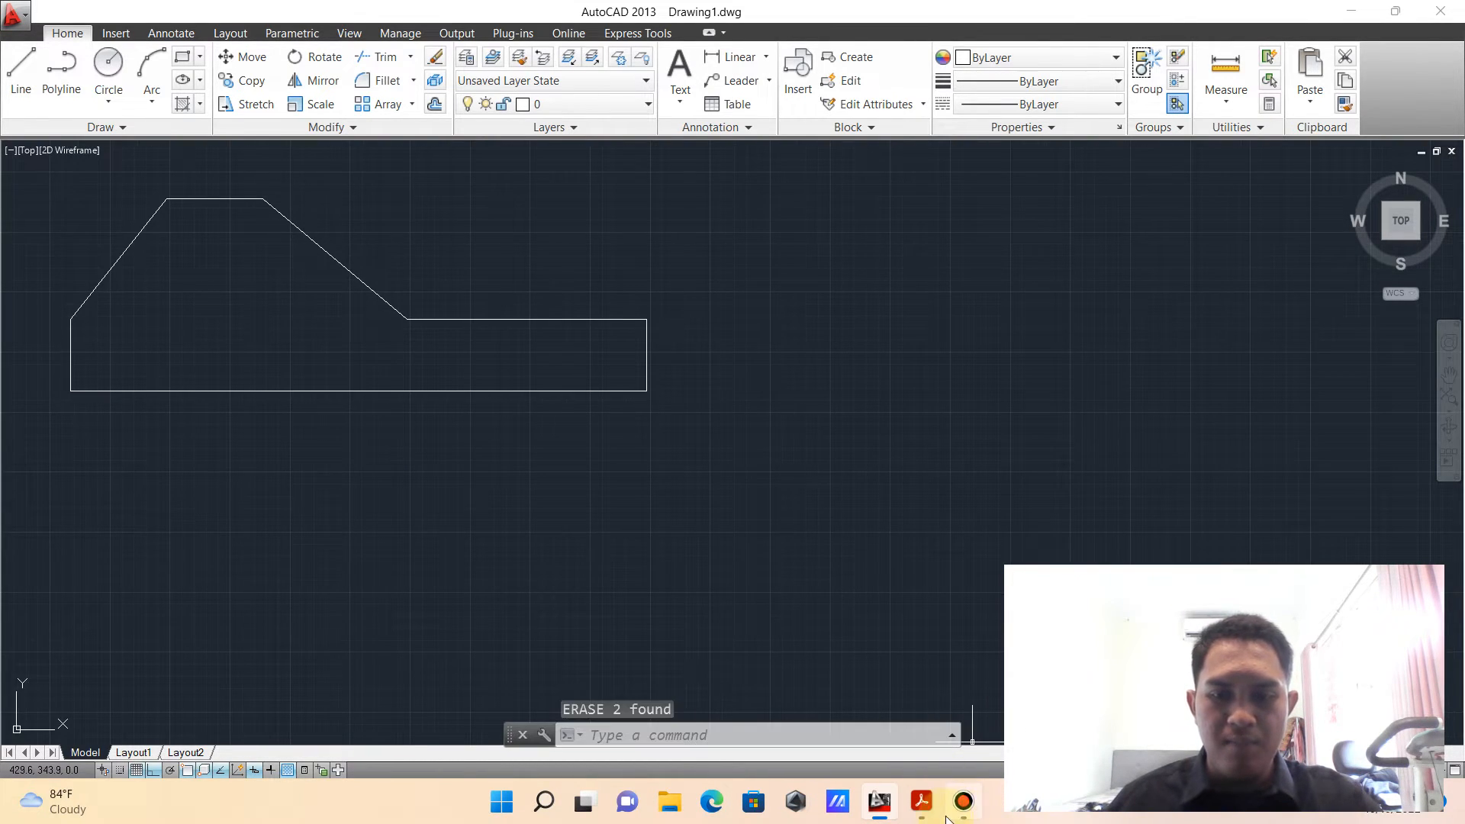
# - Check the dimensions of the fourth figure in LATIHAN 1.pdf and return to AutoCAD
pyautogui.click(922, 801)
pyautogui.hscroll(3, 840, 534)
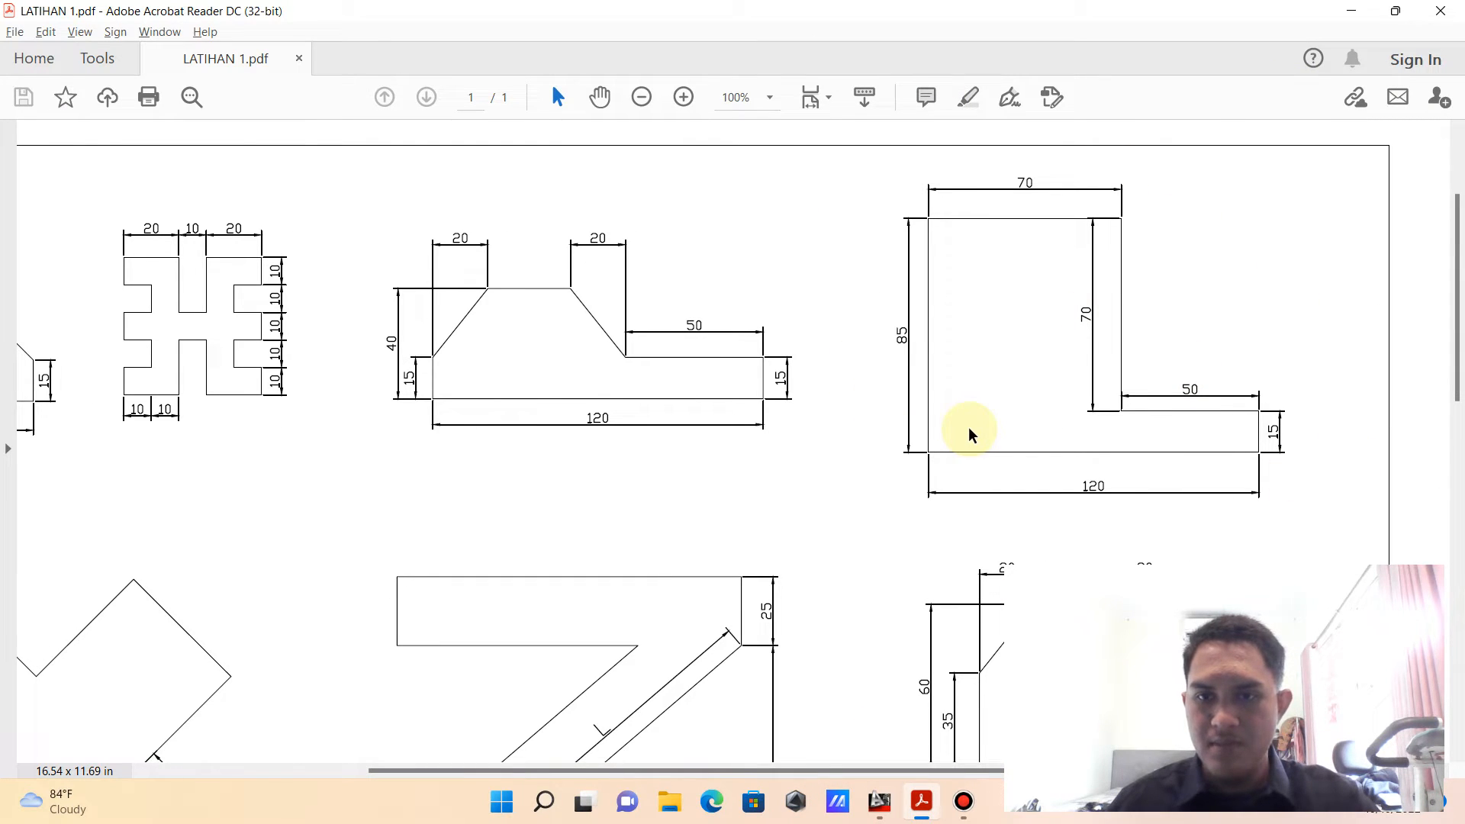
pyautogui.click(879, 801)
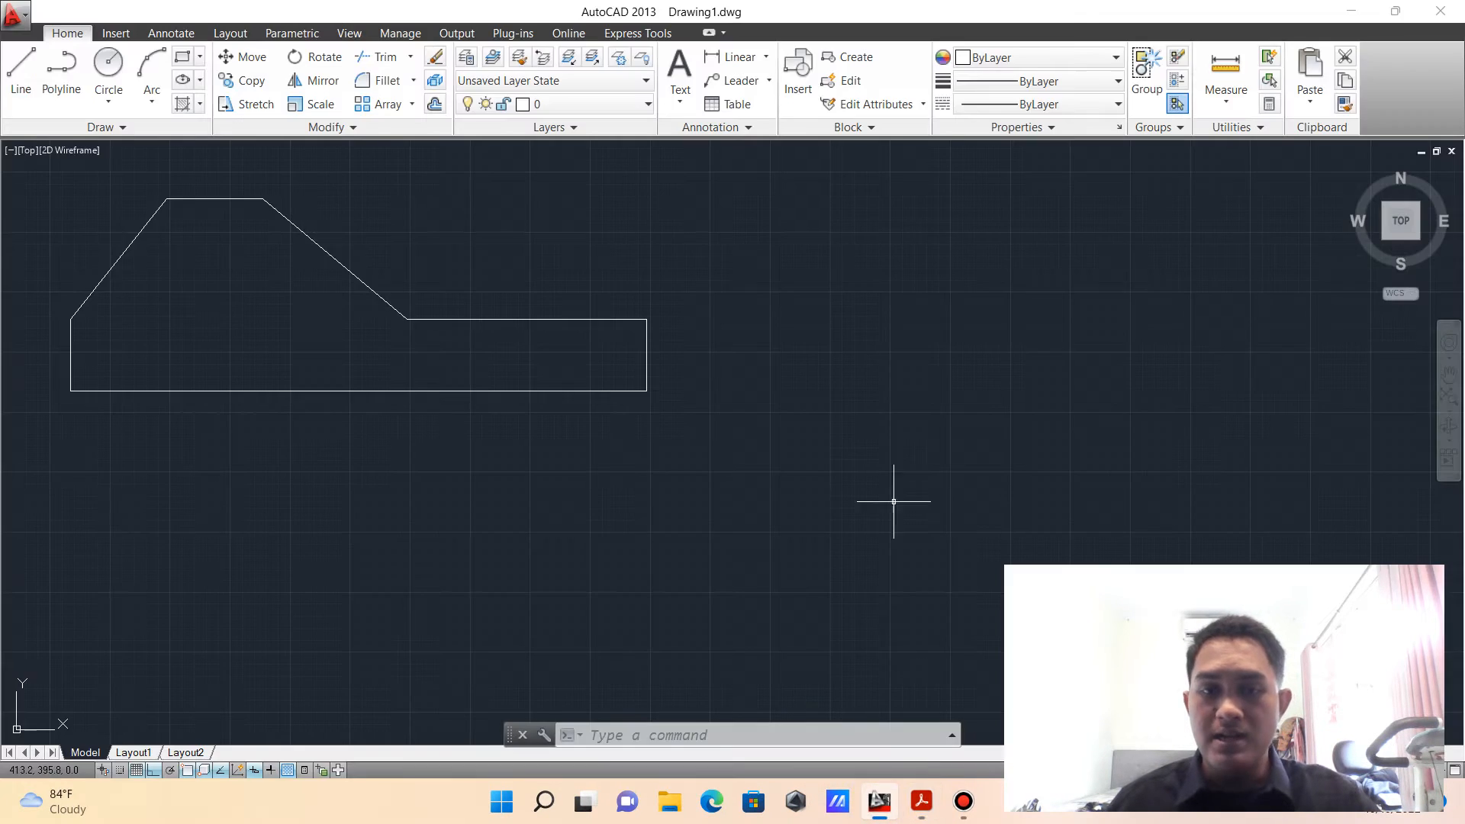
# - Start the fourth figure beside the third with connected lines 120 units to the right, 15 up and 50 to the left
pyautogui.click(21, 68)
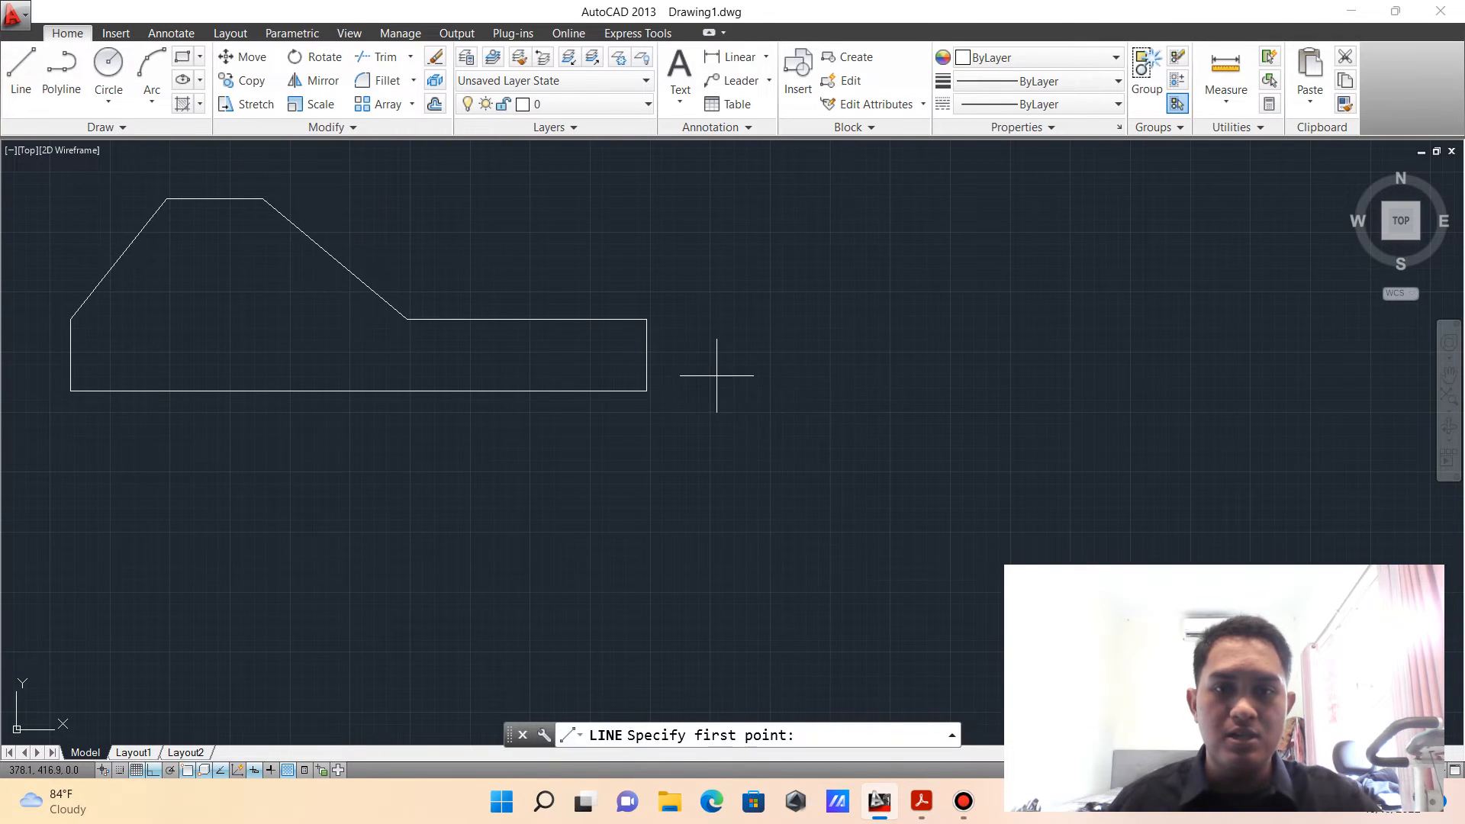
pyautogui.click(785, 419)
pyautogui.write('120')
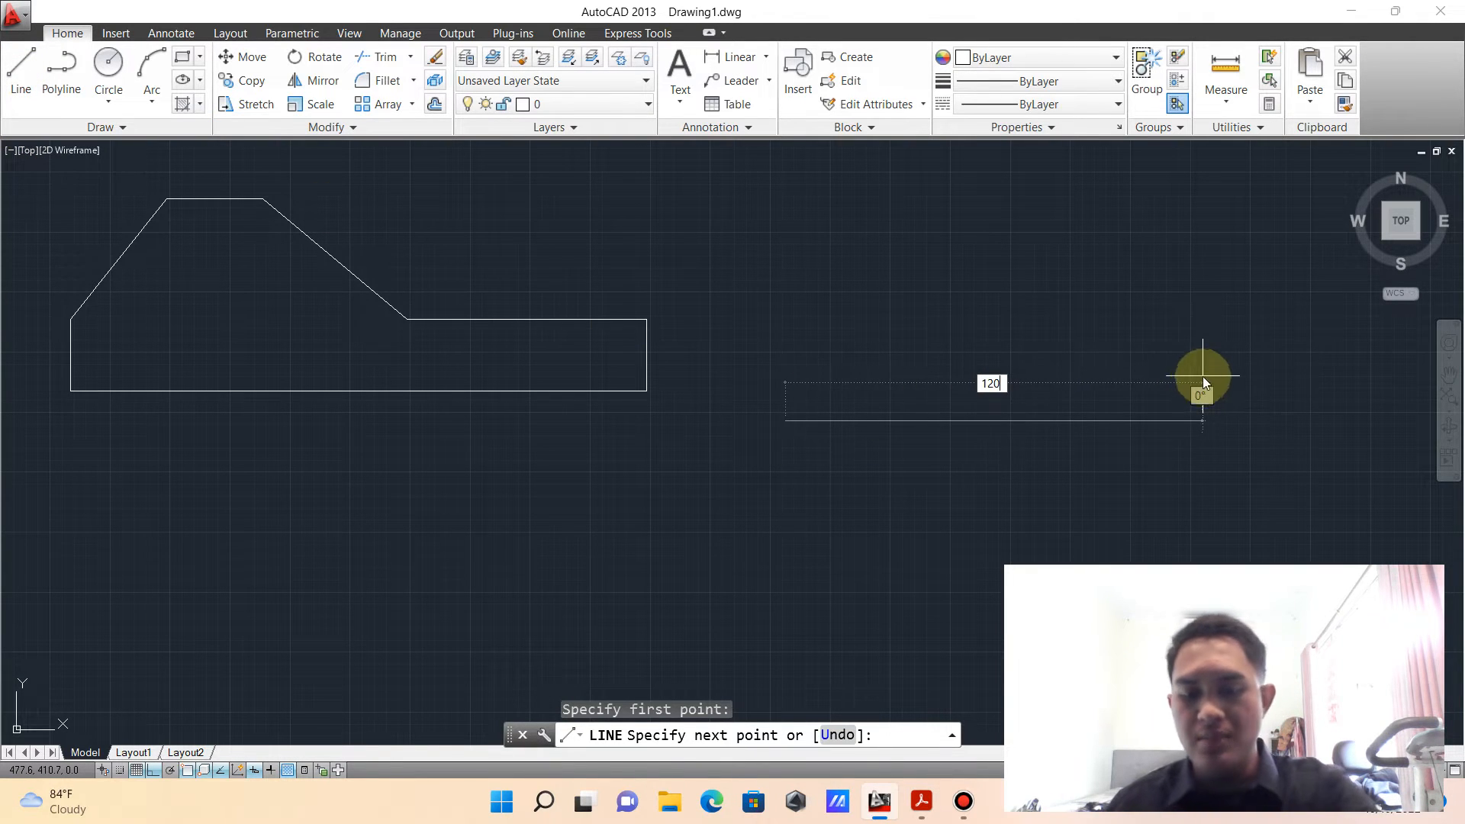
pyautogui.press('Return')
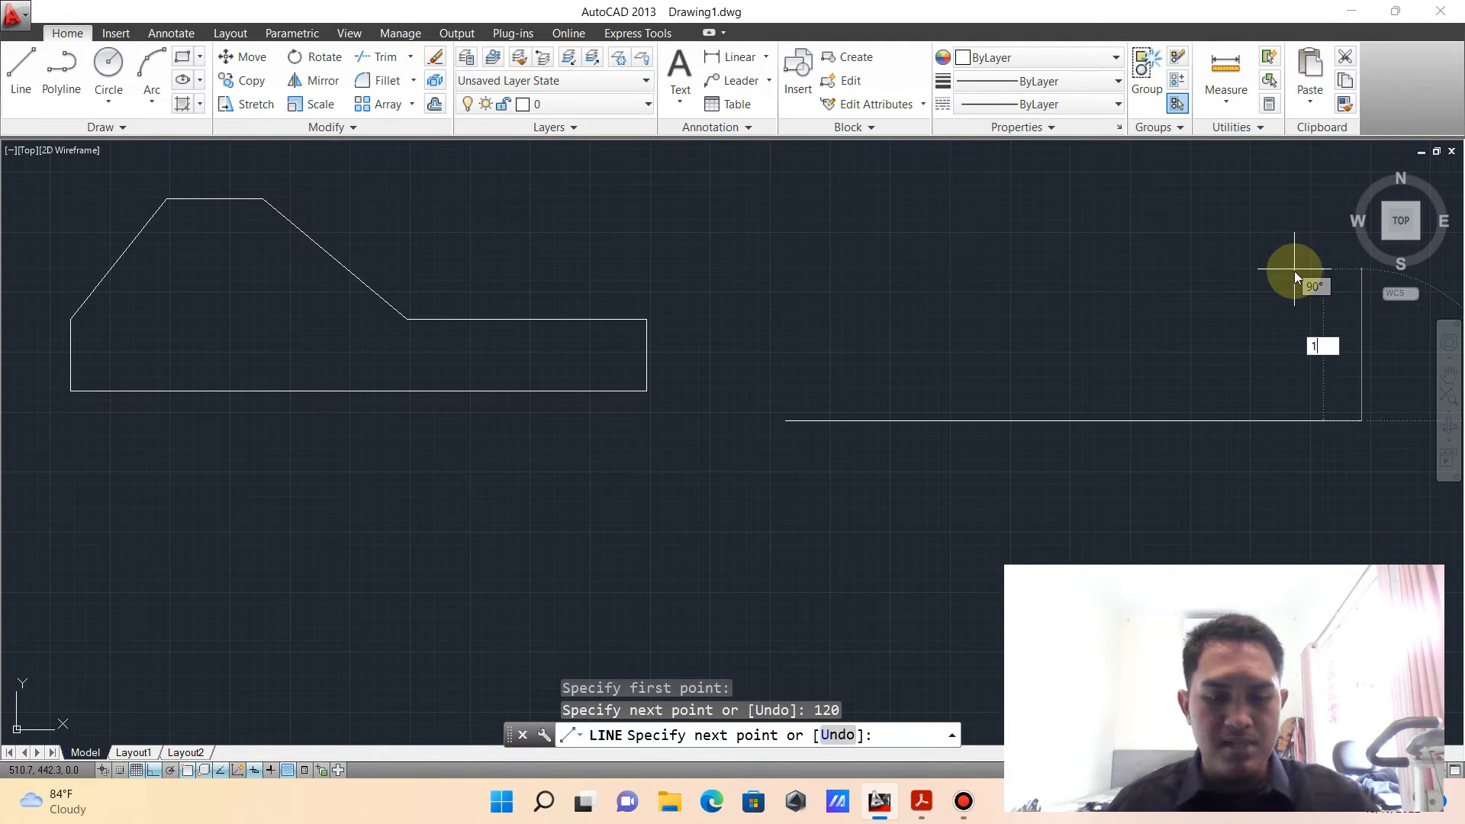
pyautogui.write('15')
pyautogui.press('Return')
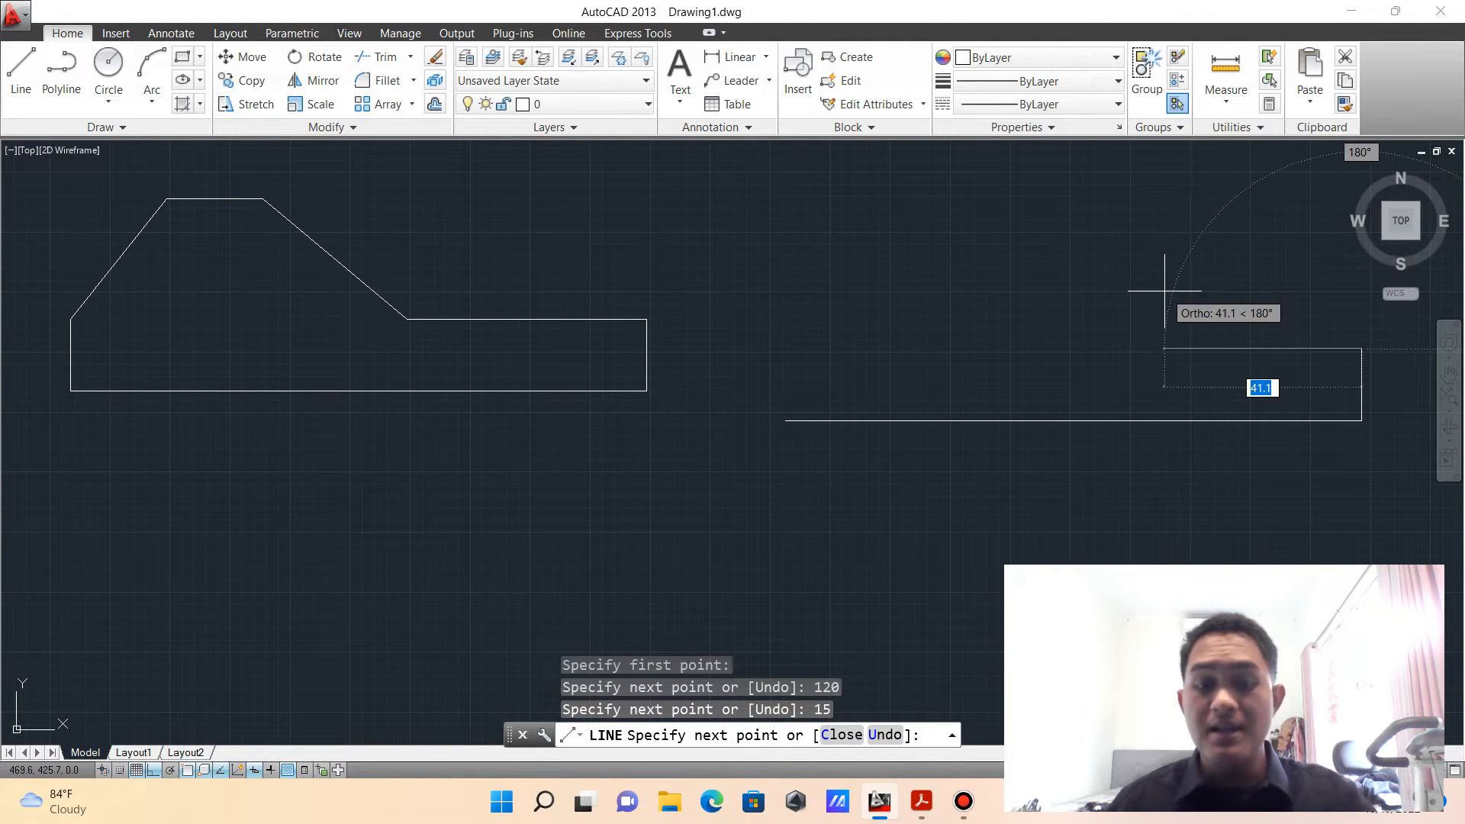
pyautogui.write('50')
pyautogui.press('Return')
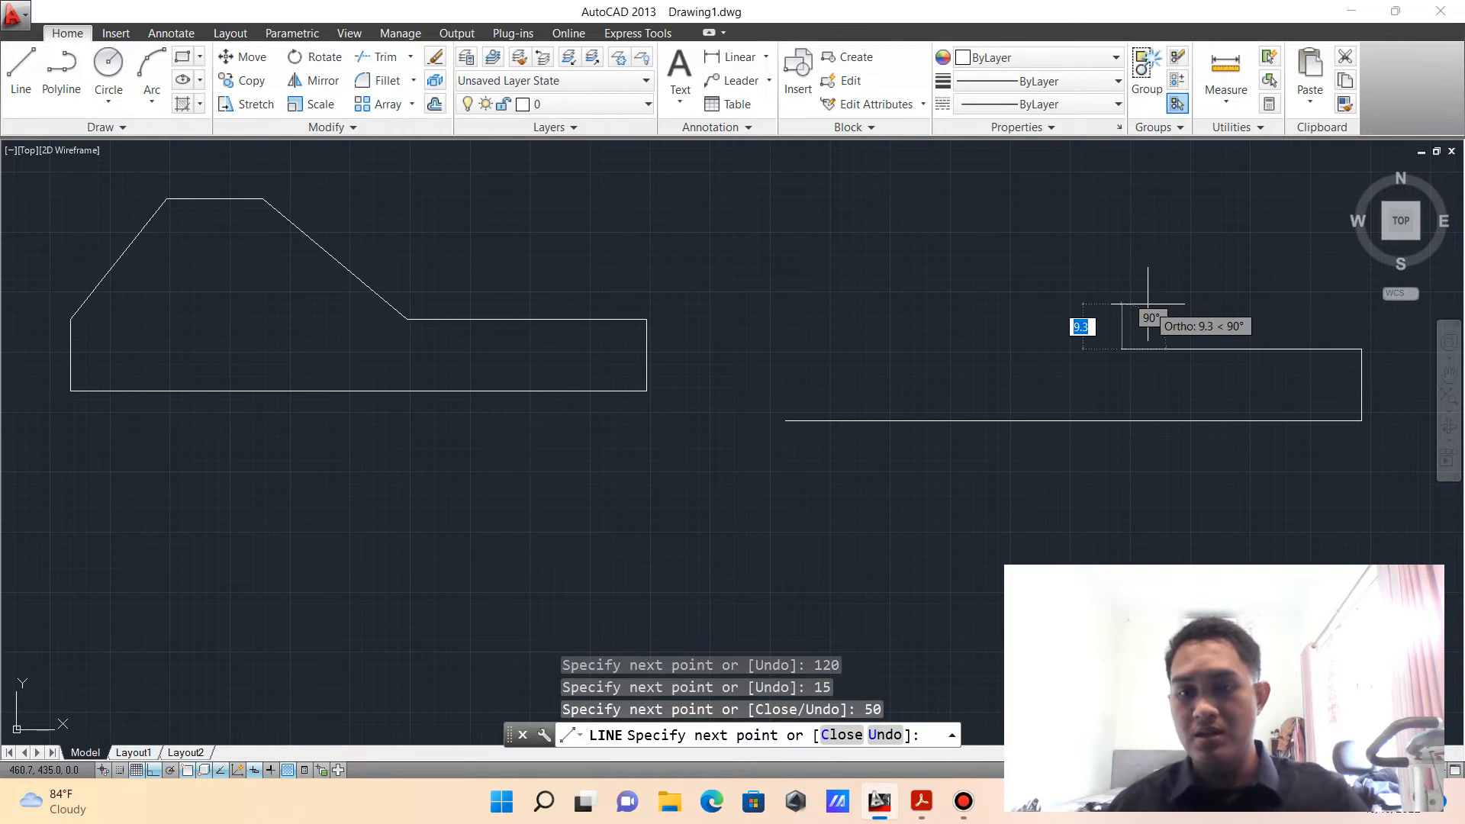
# - Continue the fourth figure's outline with a 70-unit line upward and a 70-unit line to the left
pyautogui.write('0')
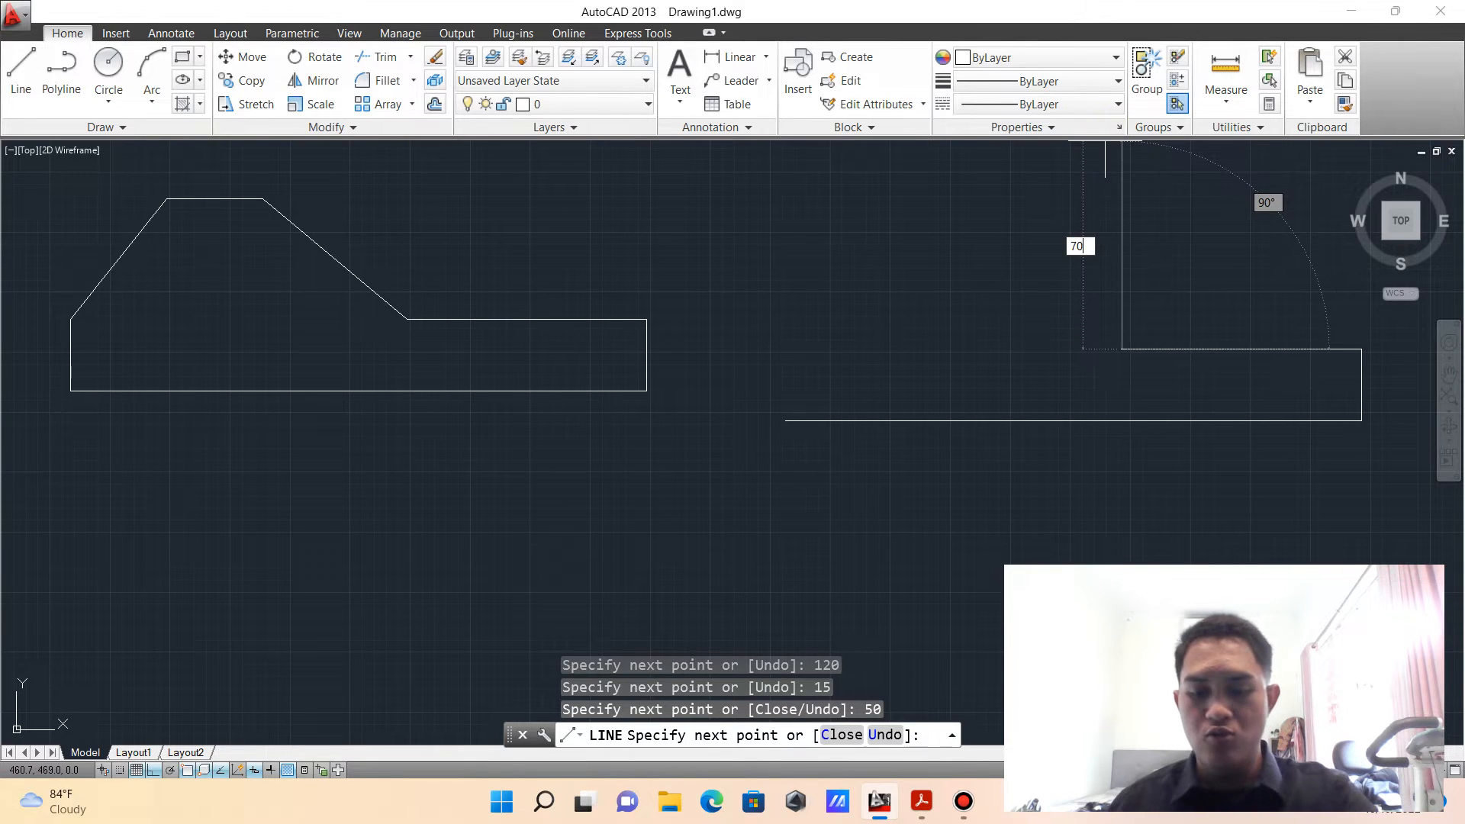
pyautogui.press('Return')
pyautogui.moveTo(1135, 291); pyautogui.dragTo(1152, 529, button='middle')
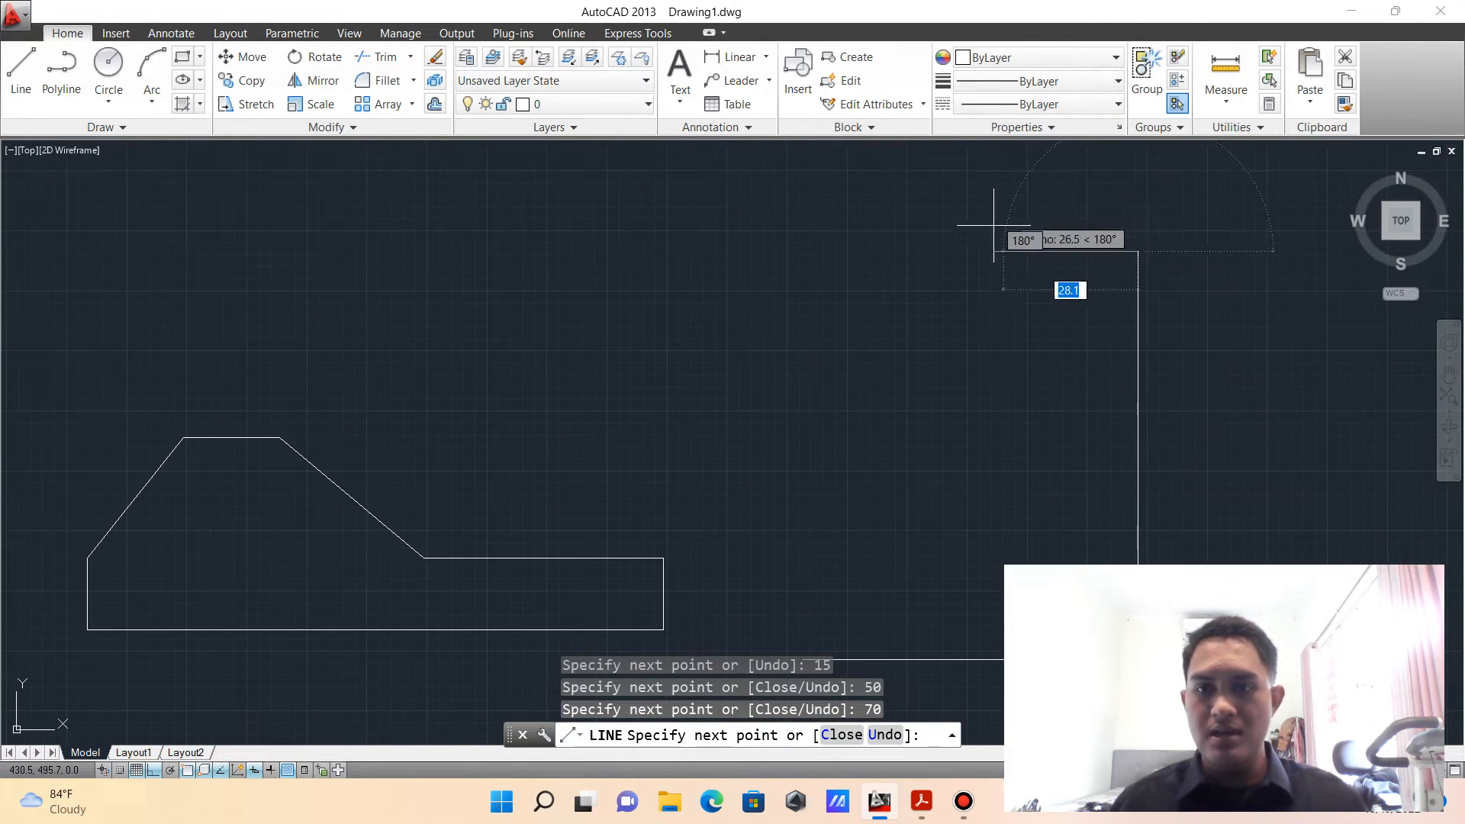
pyautogui.write('70')
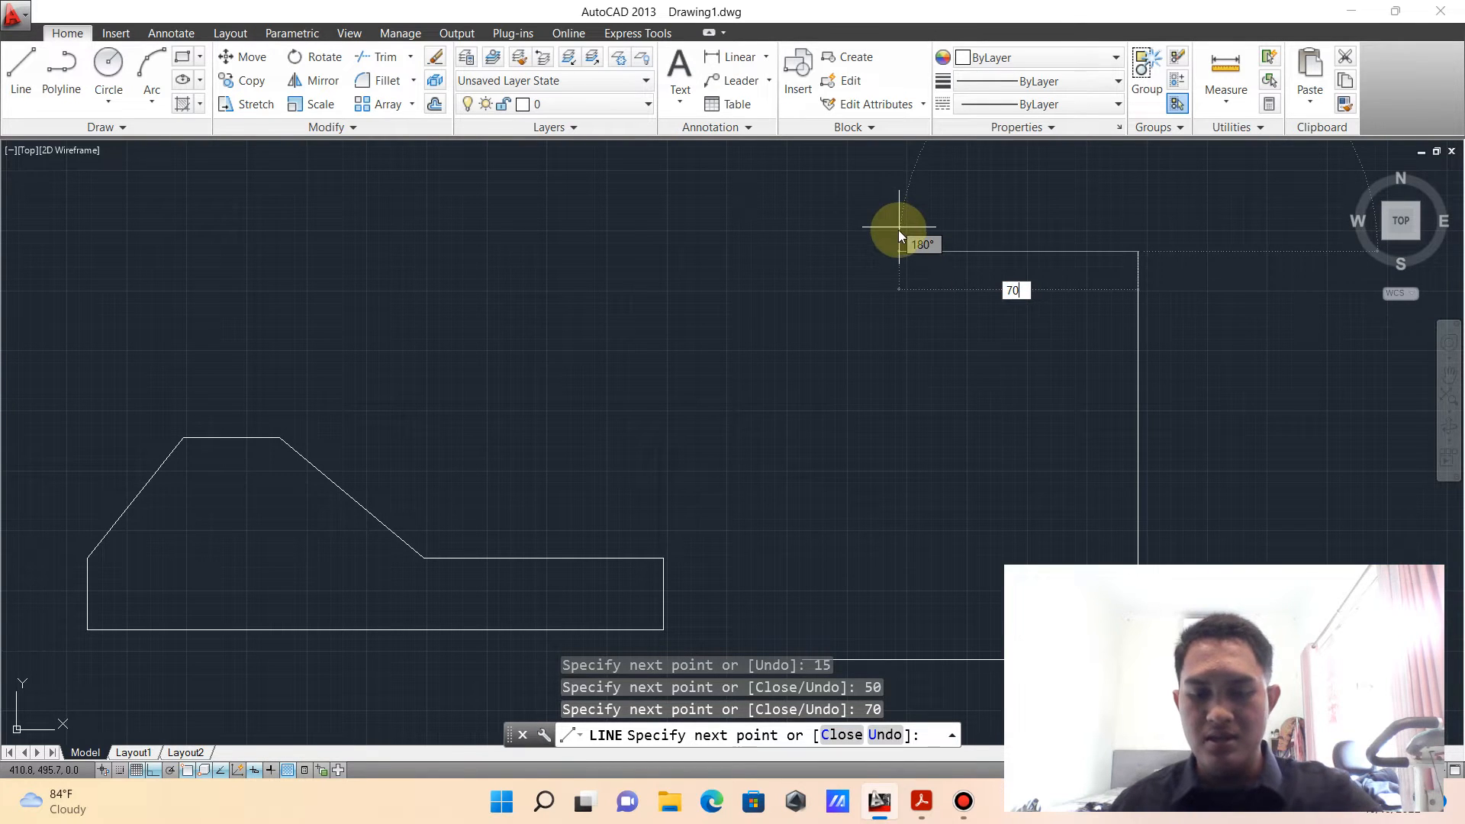
pyautogui.press('Return')
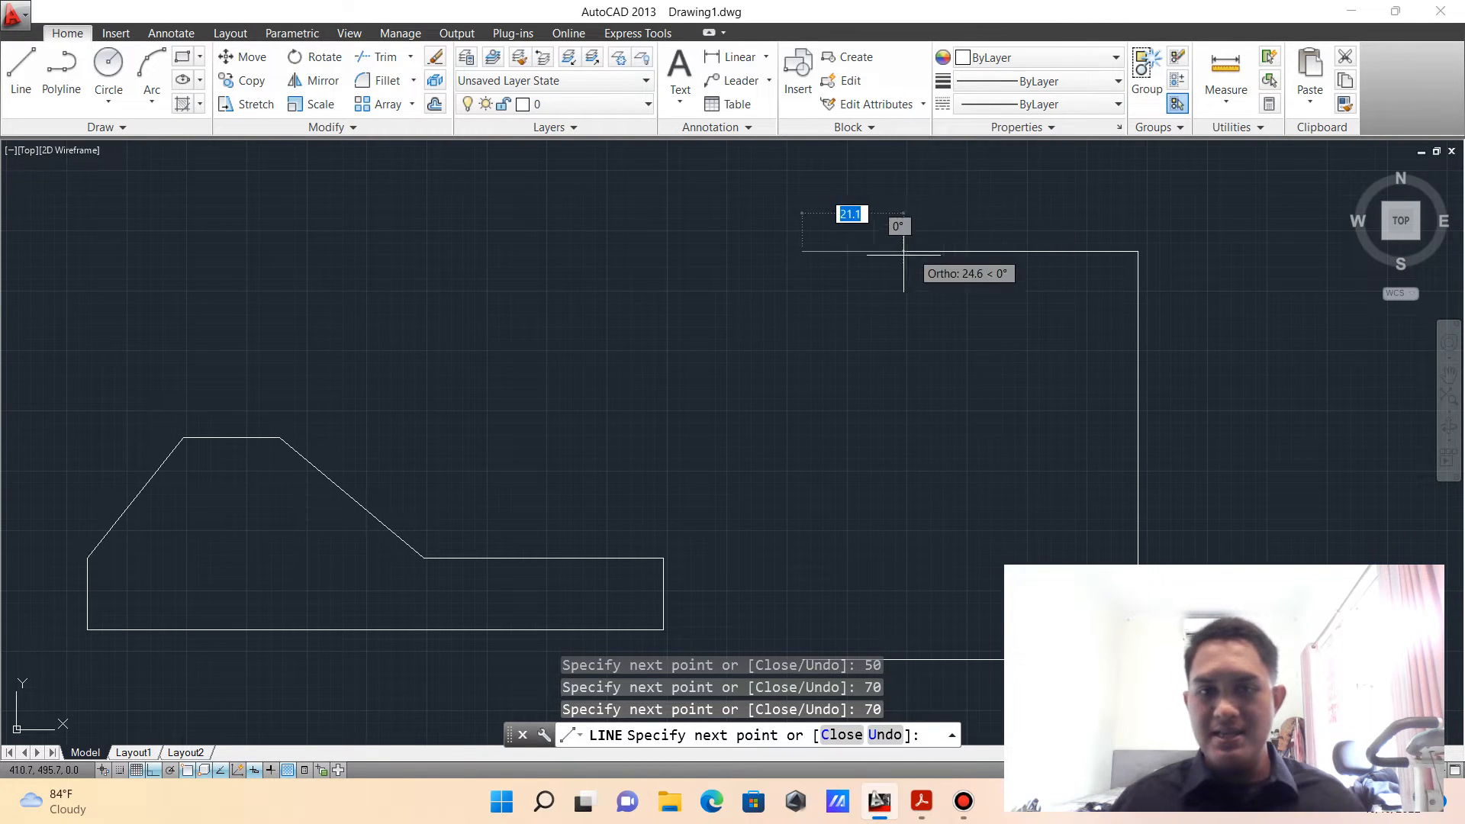
# - Close the fourth figure with a vertical line down to the start of the 120-unit base, and end the line
pyautogui.click(802, 251)
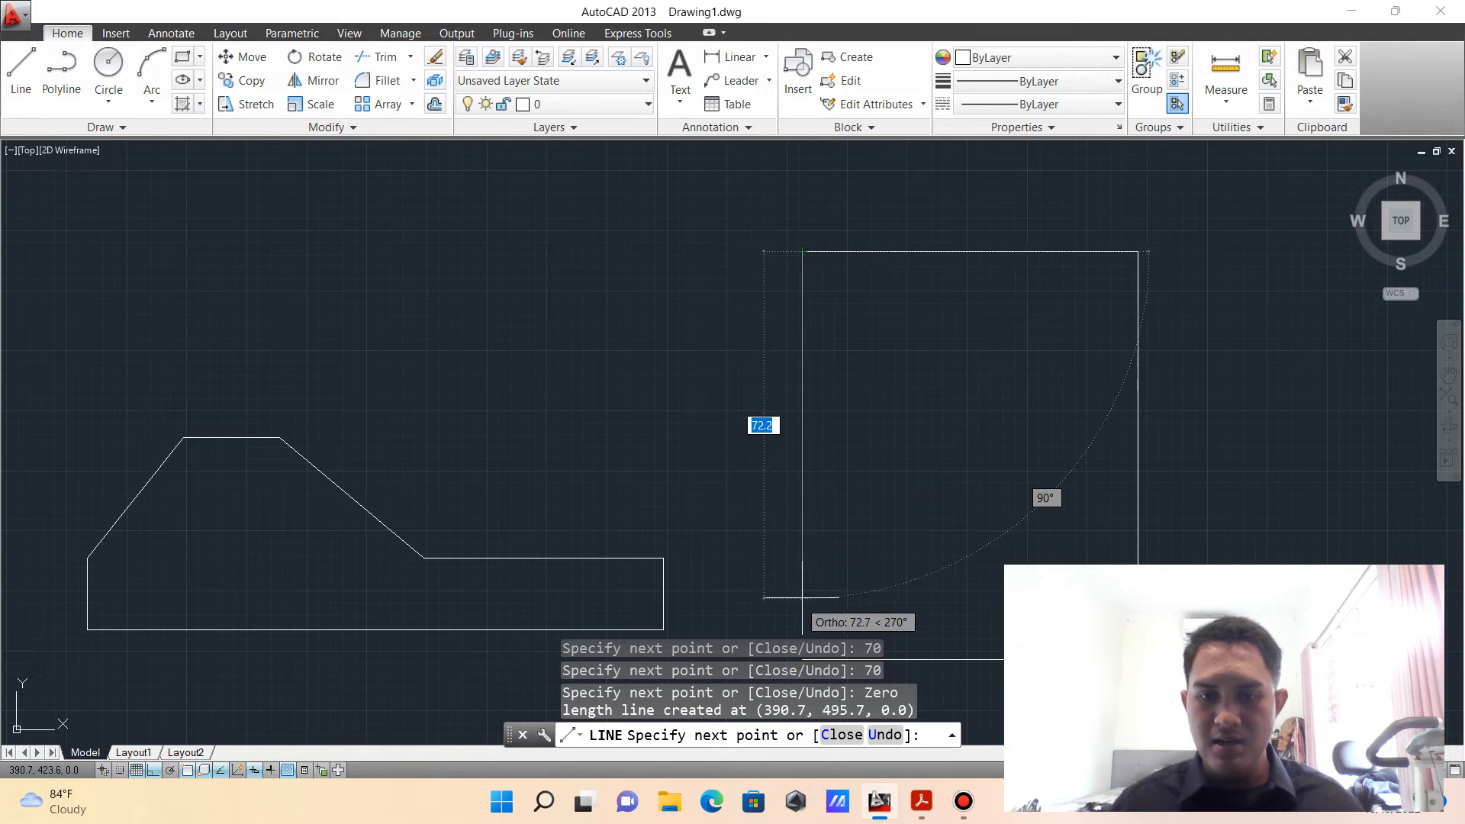
pyautogui.moveTo(793, 590)
pyautogui.mouseDown(button='middle')
pyautogui.moveTo(811, 458)
pyautogui.moveTo(823, 480)
pyautogui.mouseUp(button='middle')
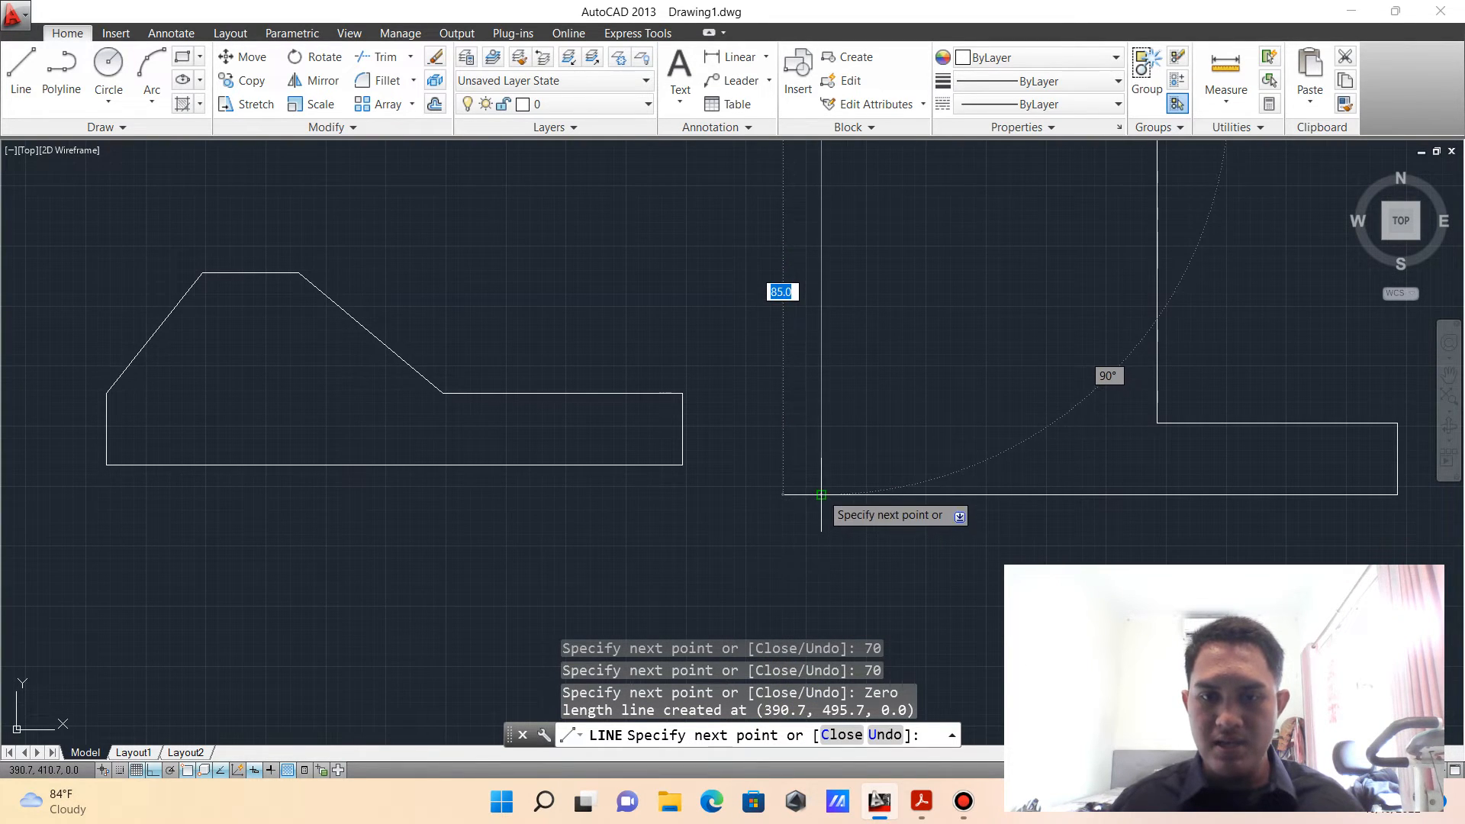
pyautogui.click(823, 495)
pyautogui.press('Escape')
pyautogui.moveTo(876, 318); pyautogui.dragTo(877, 383, button='middle')
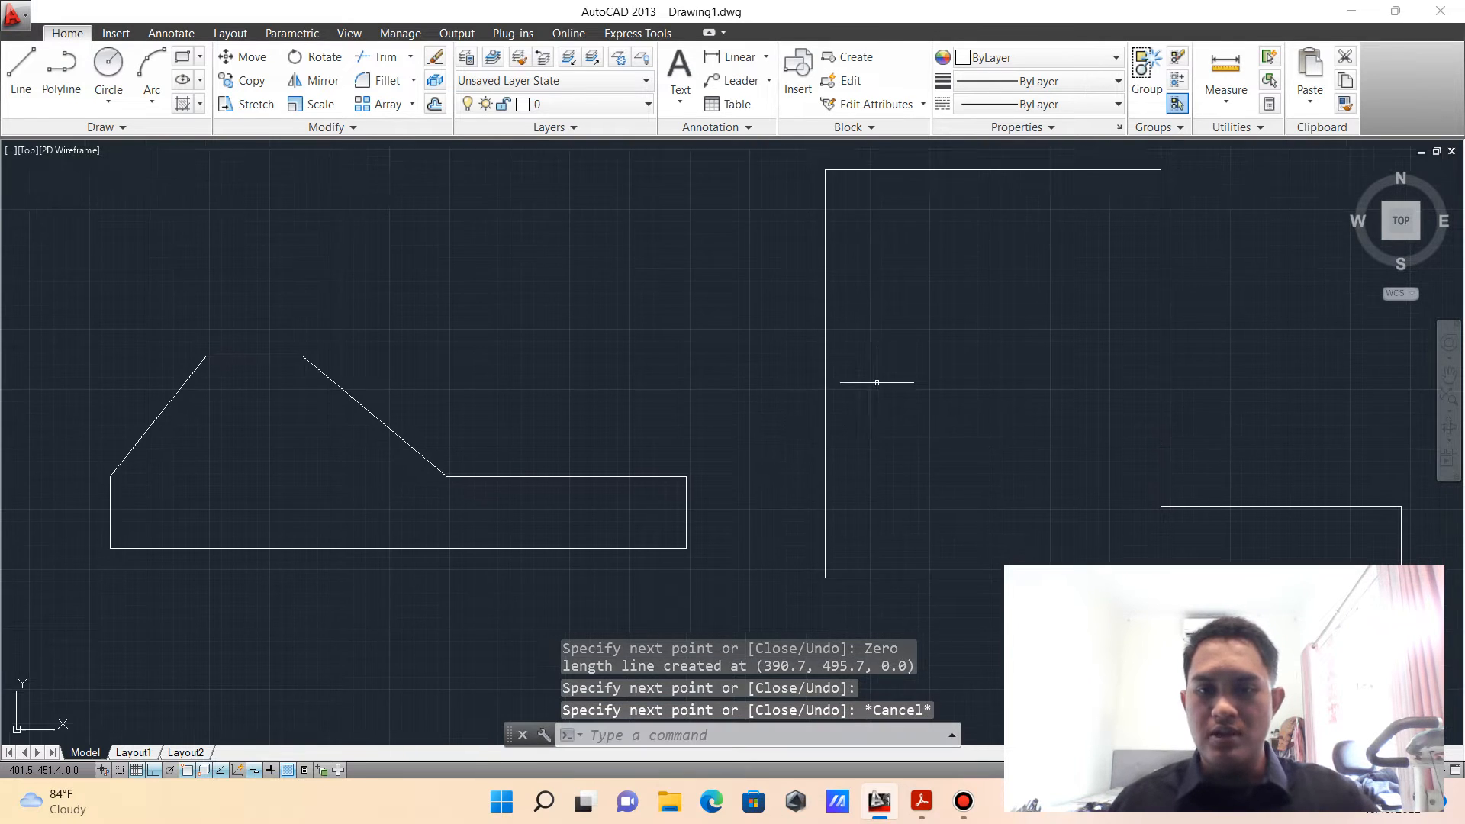
pyautogui.scroll(-2, 875, 379)
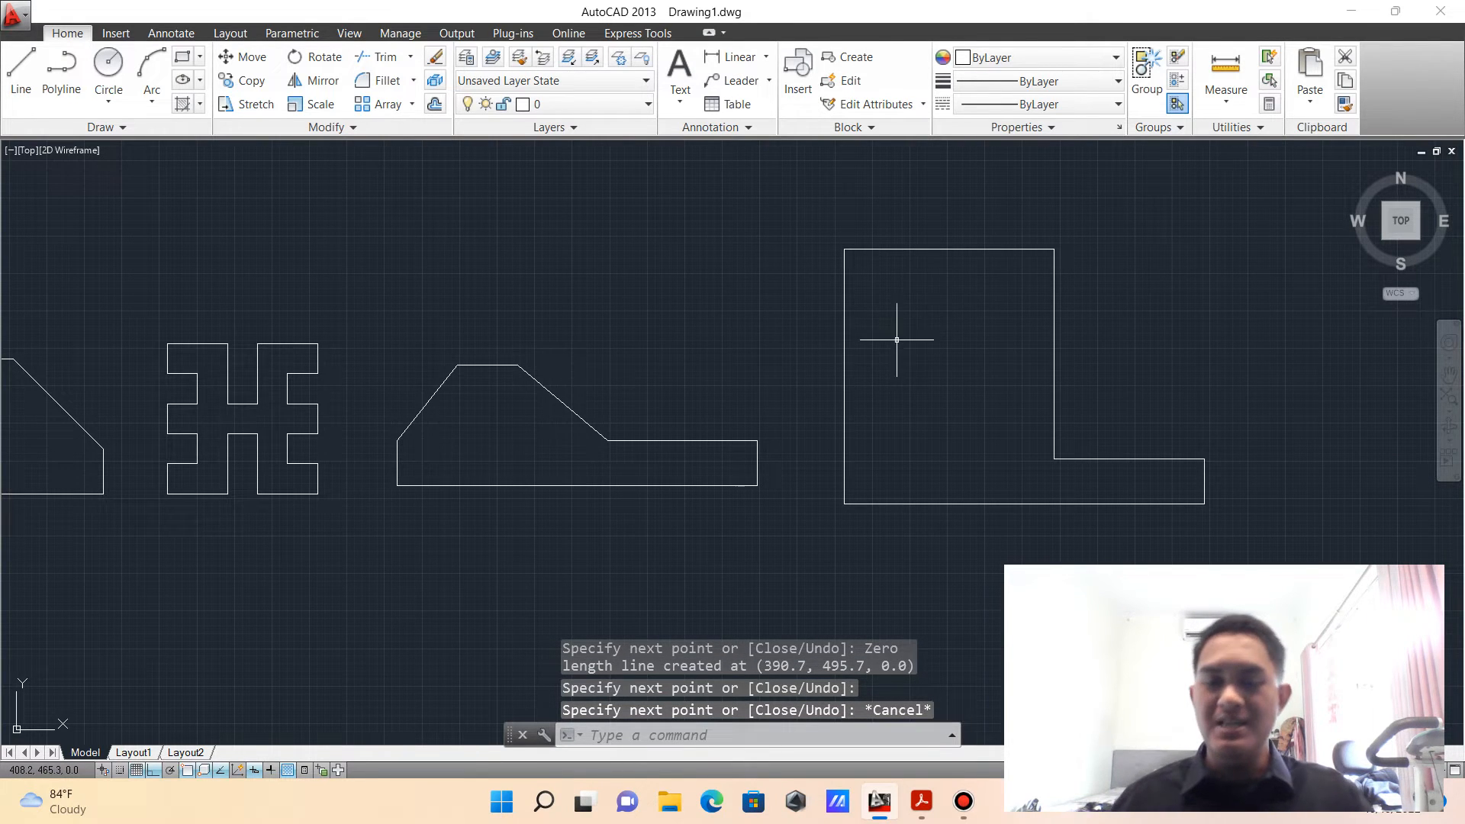
# - Check the dimensions of the cross figure in the second row of LATIHAN 1.pdf and return to AutoCAD
pyautogui.moveTo(808, 541)
pyautogui.mouseDown(button='middle')
pyautogui.moveTo(981, 405)
pyautogui.moveTo(1122, 357)
pyautogui.moveTo(1272, 258)
pyautogui.mouseUp(button='middle')
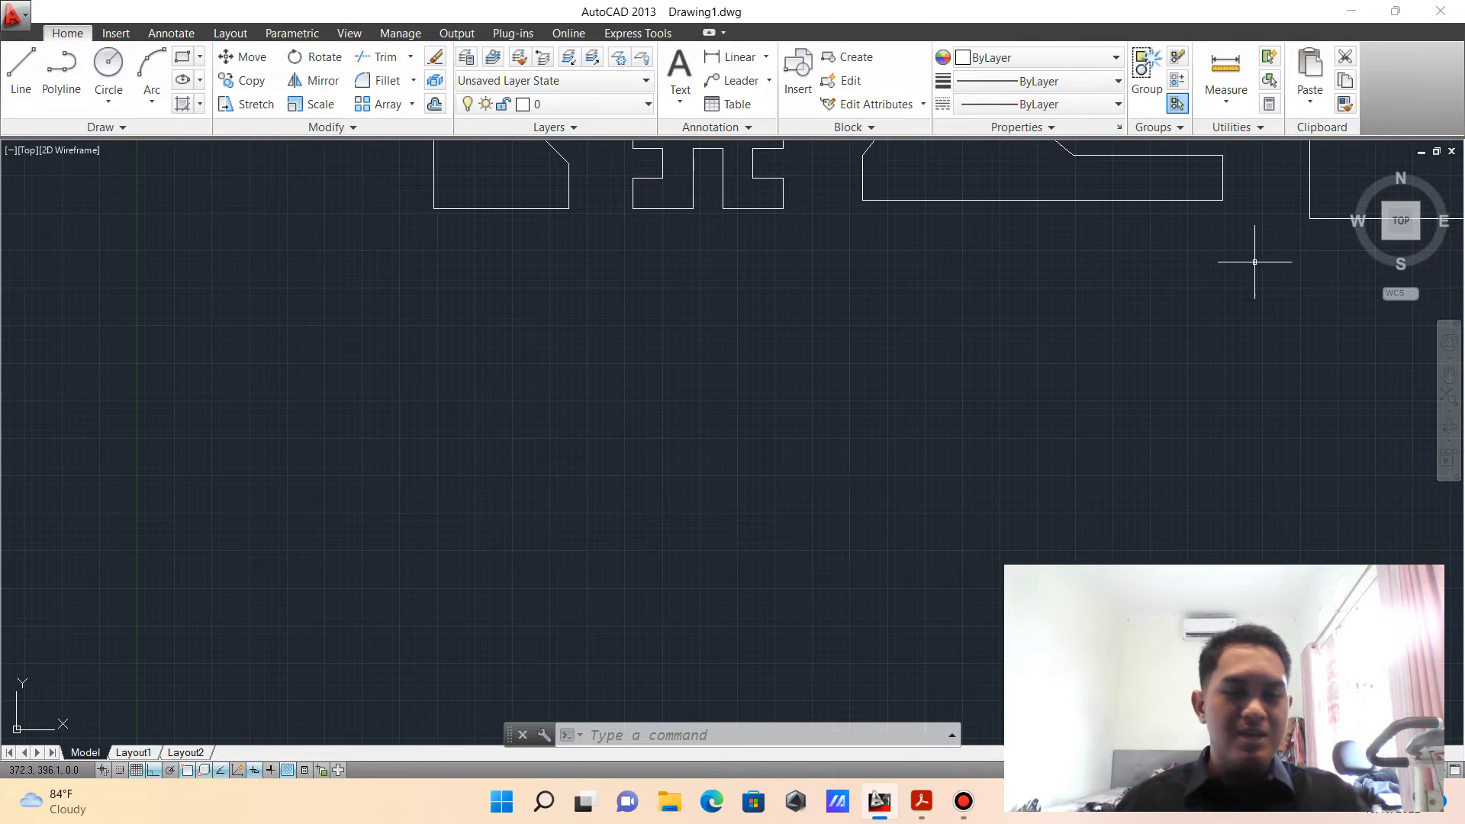
pyautogui.click(920, 801)
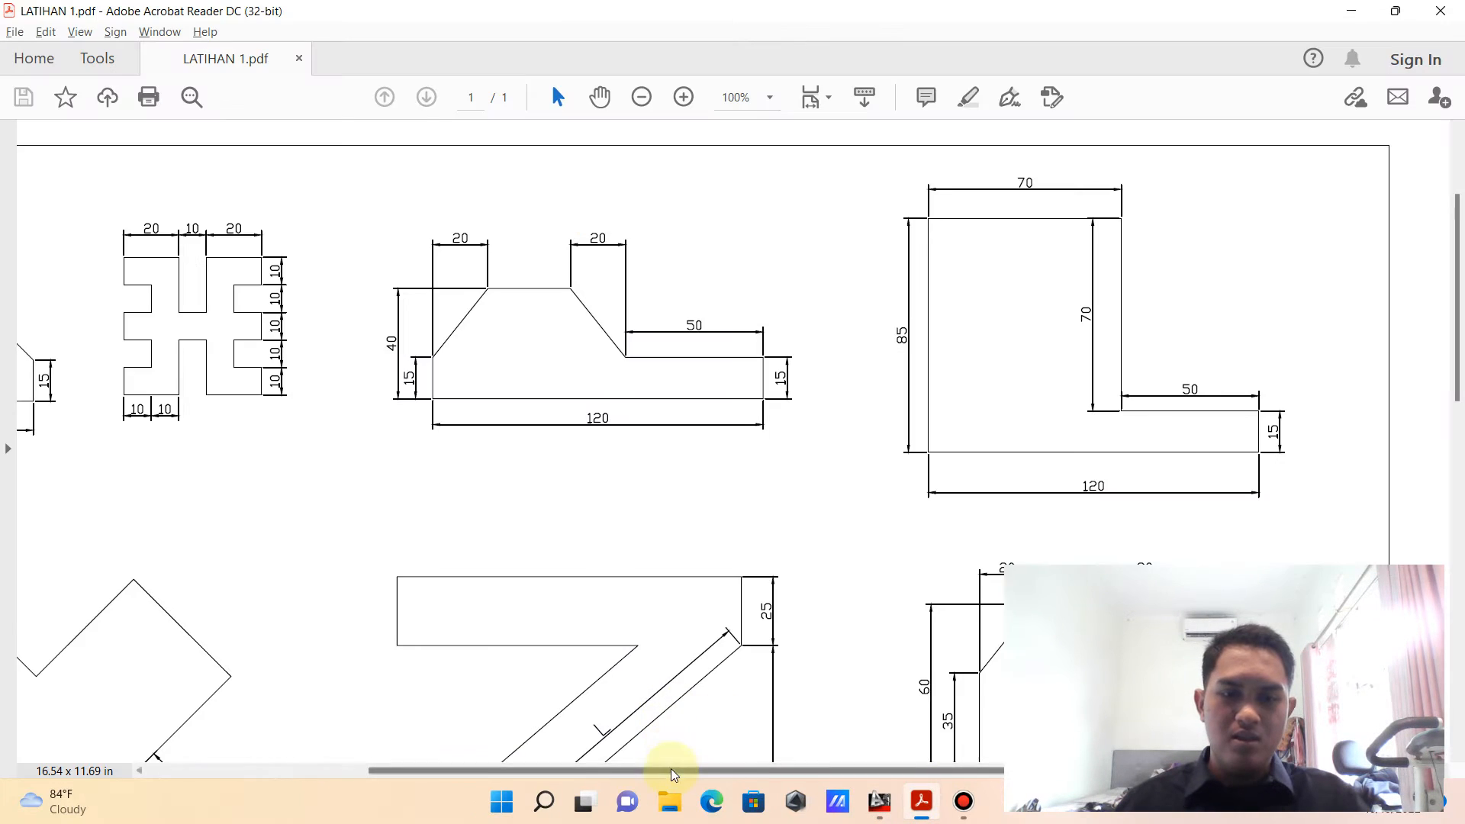
pyautogui.moveTo(664, 768); pyautogui.dragTo(396, 761)
pyautogui.scroll(-5, 1216, 402)
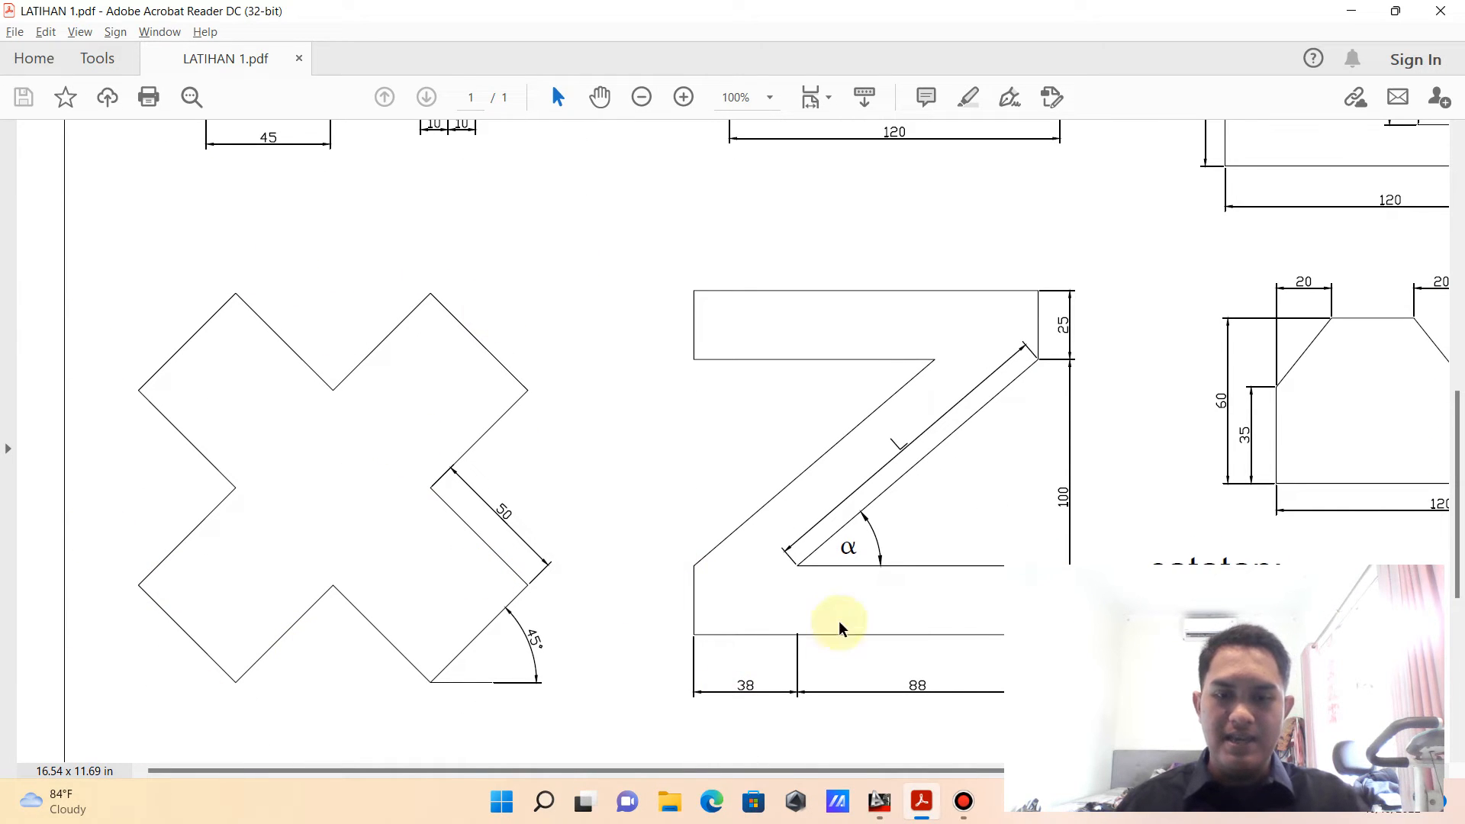
pyautogui.click(879, 801)
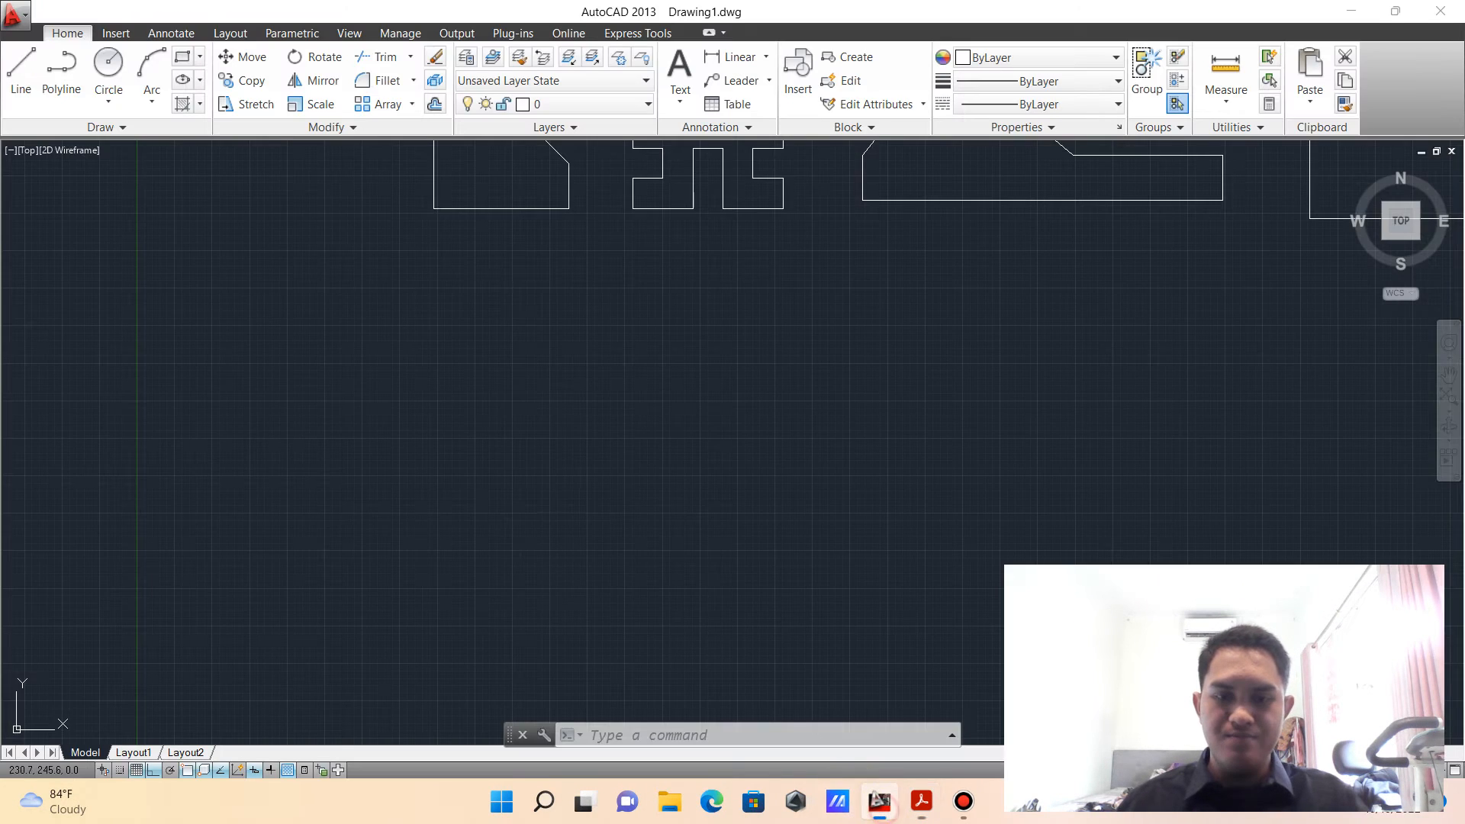
# - Start half of an upright cross below the first figure with lines 25 units to the right and 50 units down
pyautogui.click(21, 69)
pyautogui.click(448, 319)
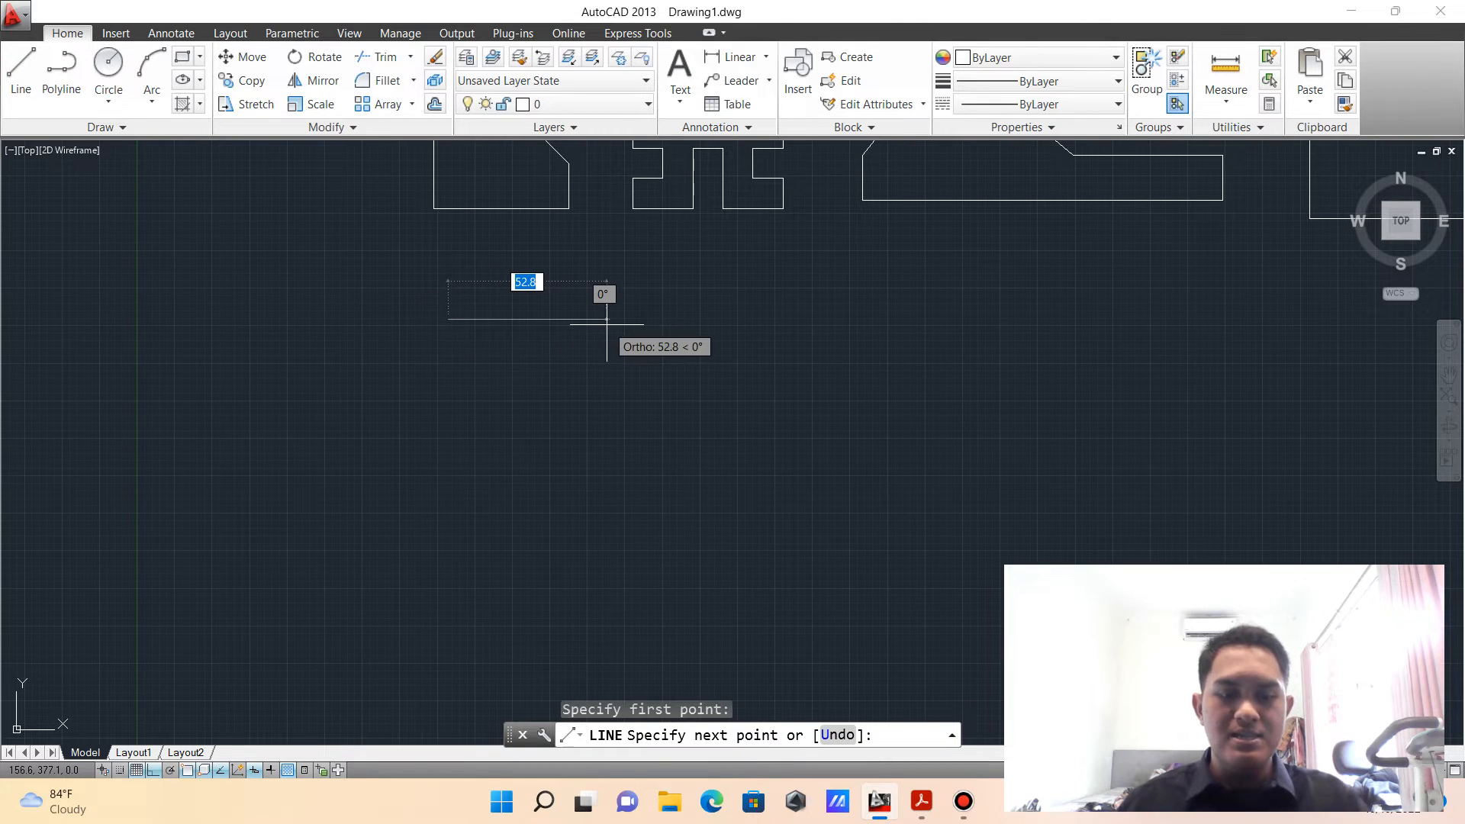
pyautogui.press('Return')
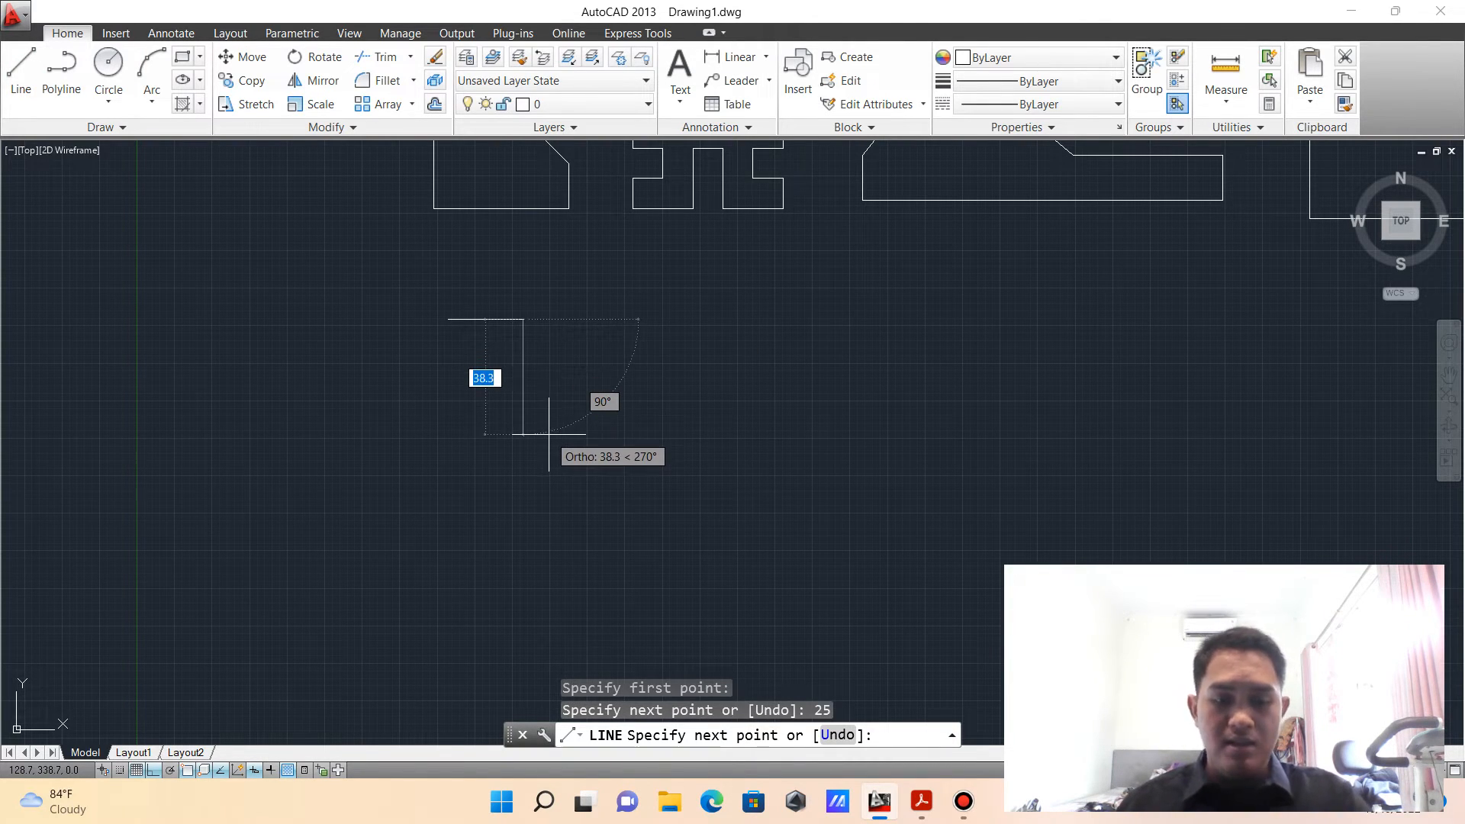
pyautogui.write('50')
pyautogui.press('Return')
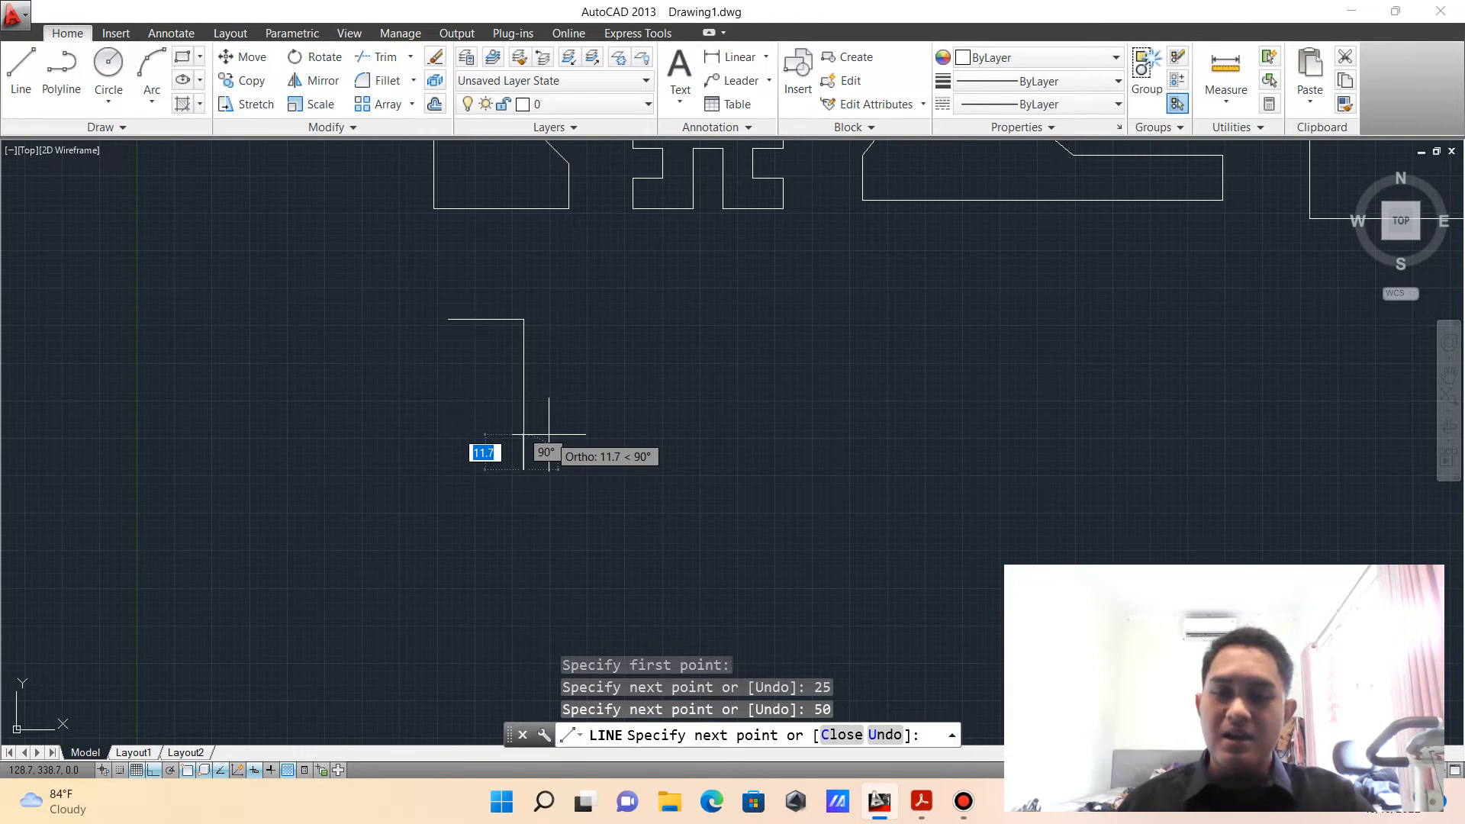
# - Continue the half cross with its side arm, using 50-unit lines to the right, down and back to the left
pyautogui.write('5')
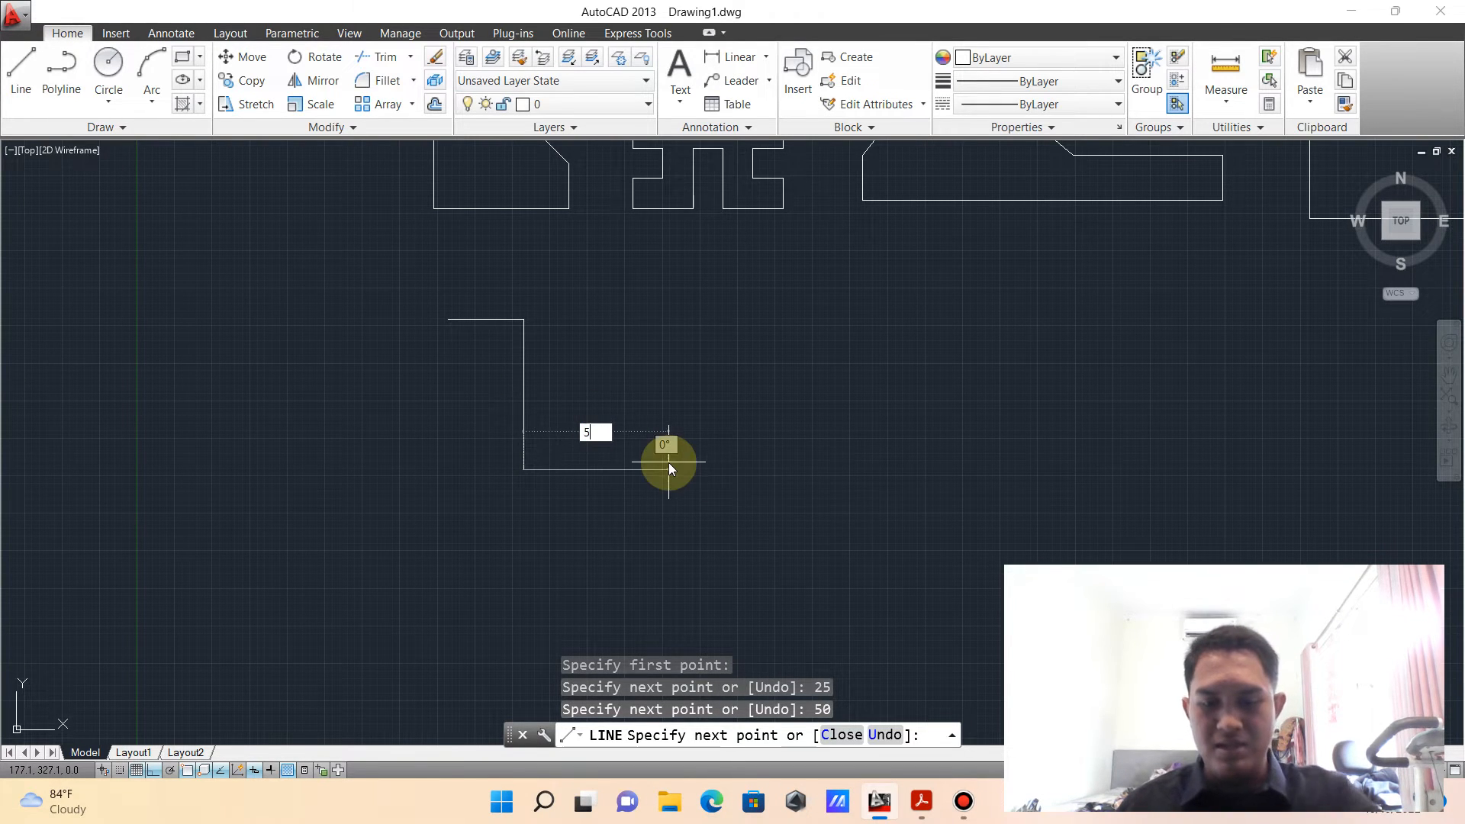
pyautogui.write('0')
pyautogui.press('Return')
pyautogui.write('5')
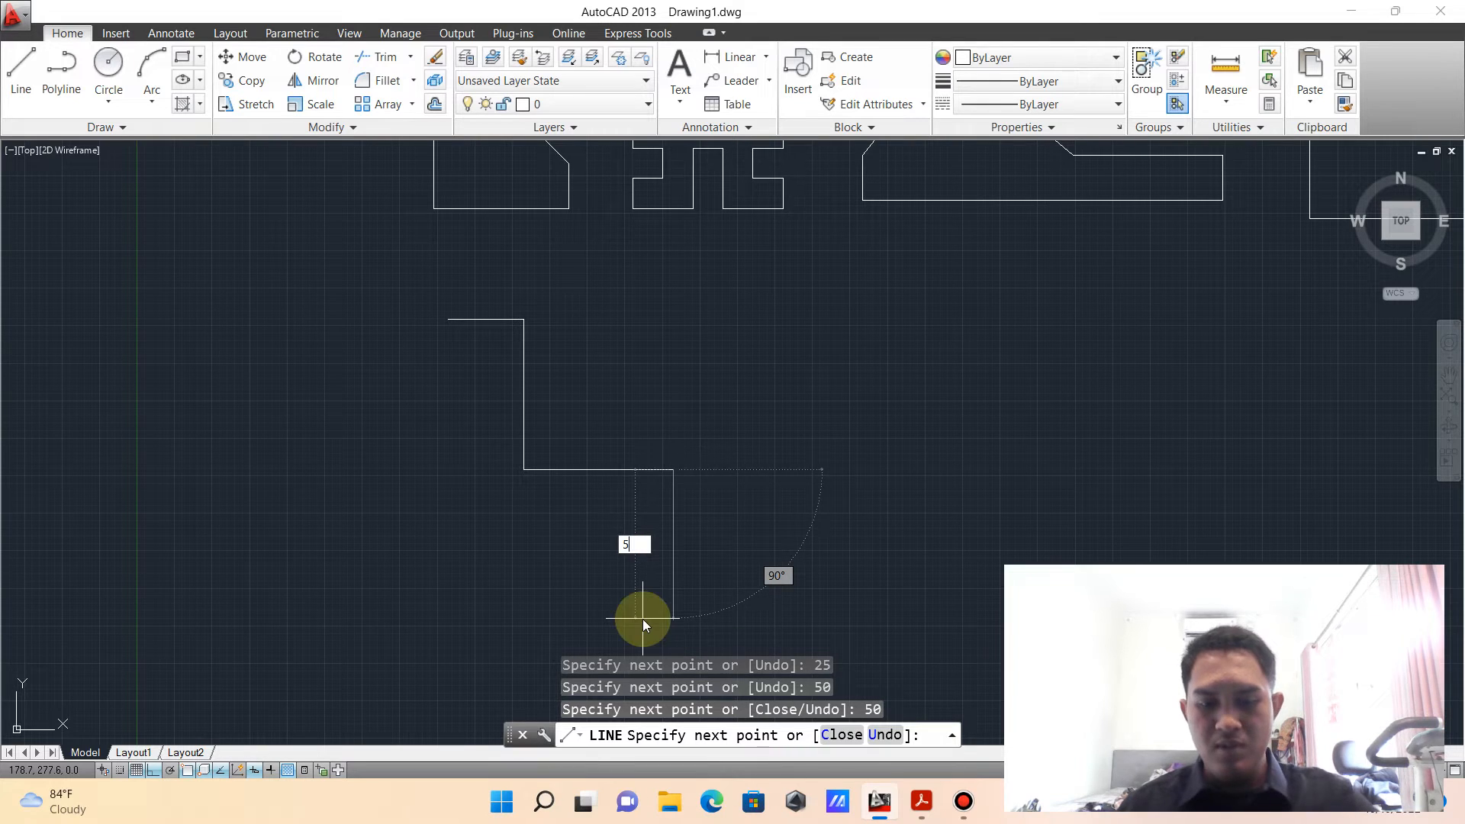
pyautogui.write('0')
pyautogui.press('Return')
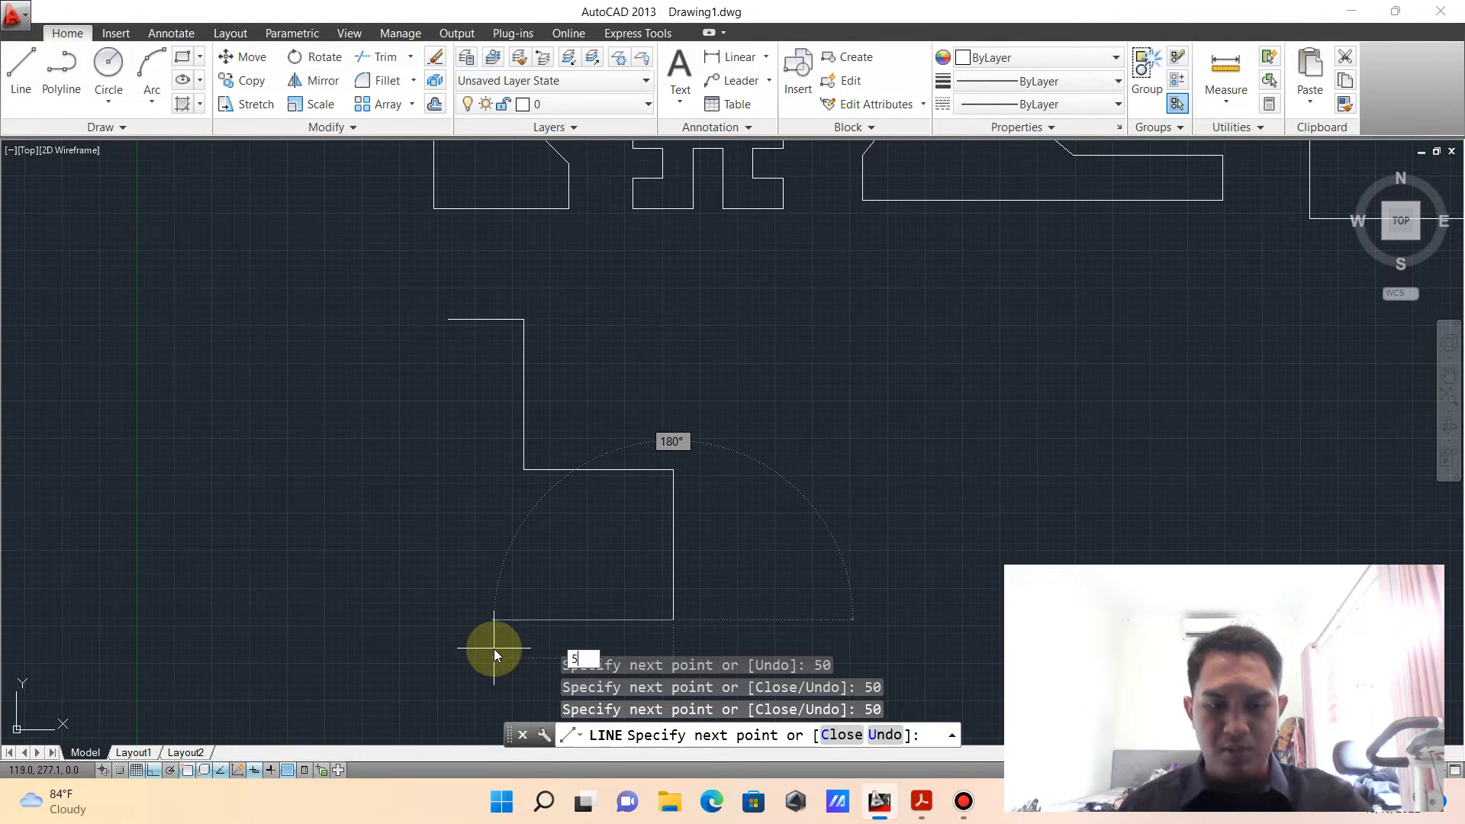
pyautogui.write('50')
pyautogui.press('Return')
# - Finish the half cross with a 50-unit line down and a 25-unit line to the left, and end the line
pyautogui.moveTo(492, 648)
pyautogui.mouseDown(button='middle')
pyautogui.moveTo(523, 690)
pyautogui.moveTo(534, 458)
pyautogui.moveTo(522, 492)
pyautogui.mouseUp(button='middle')
pyautogui.write('5')
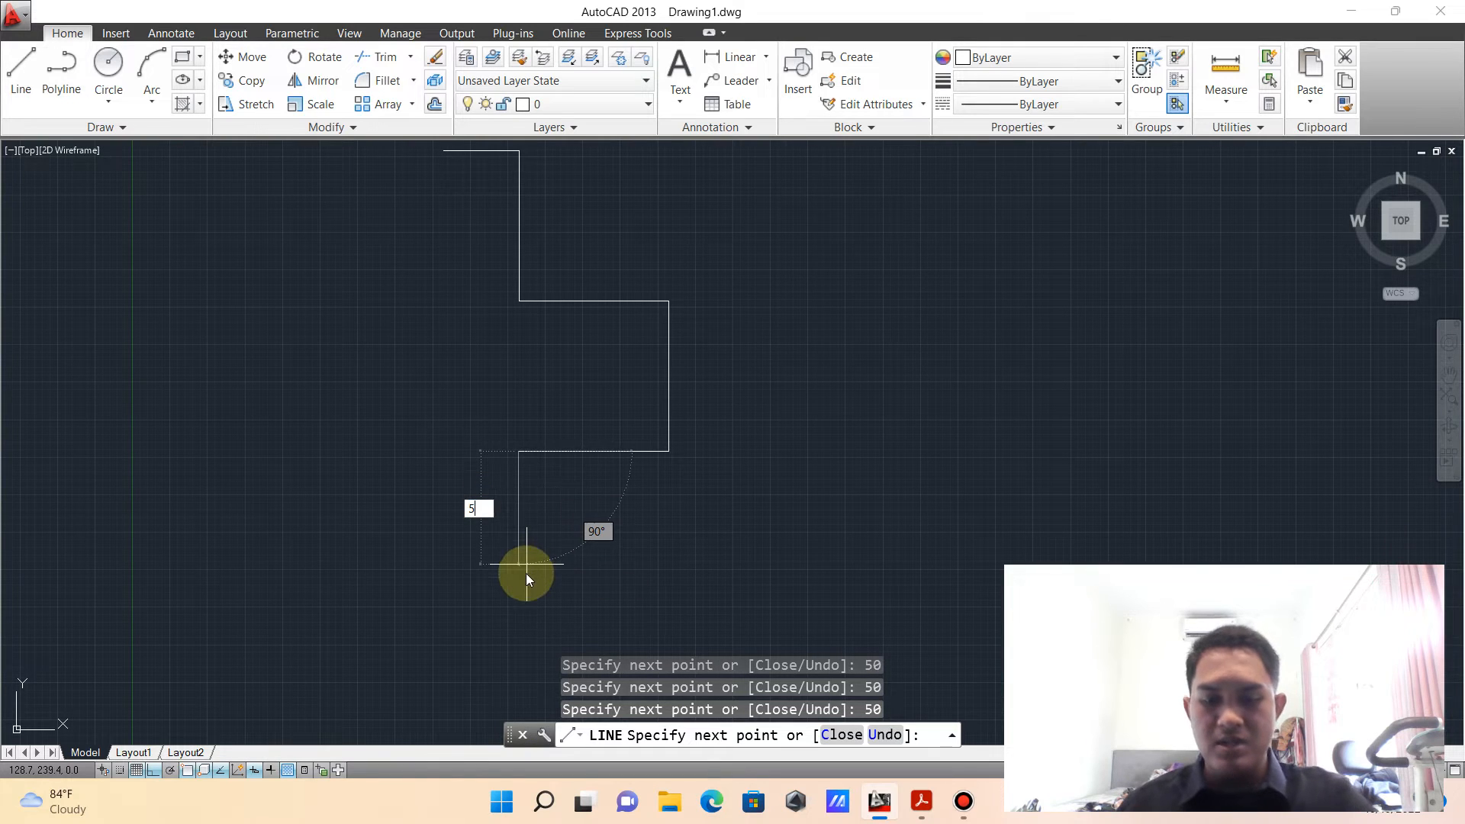
pyautogui.write('0')
pyautogui.press('Return')
pyautogui.write('2')
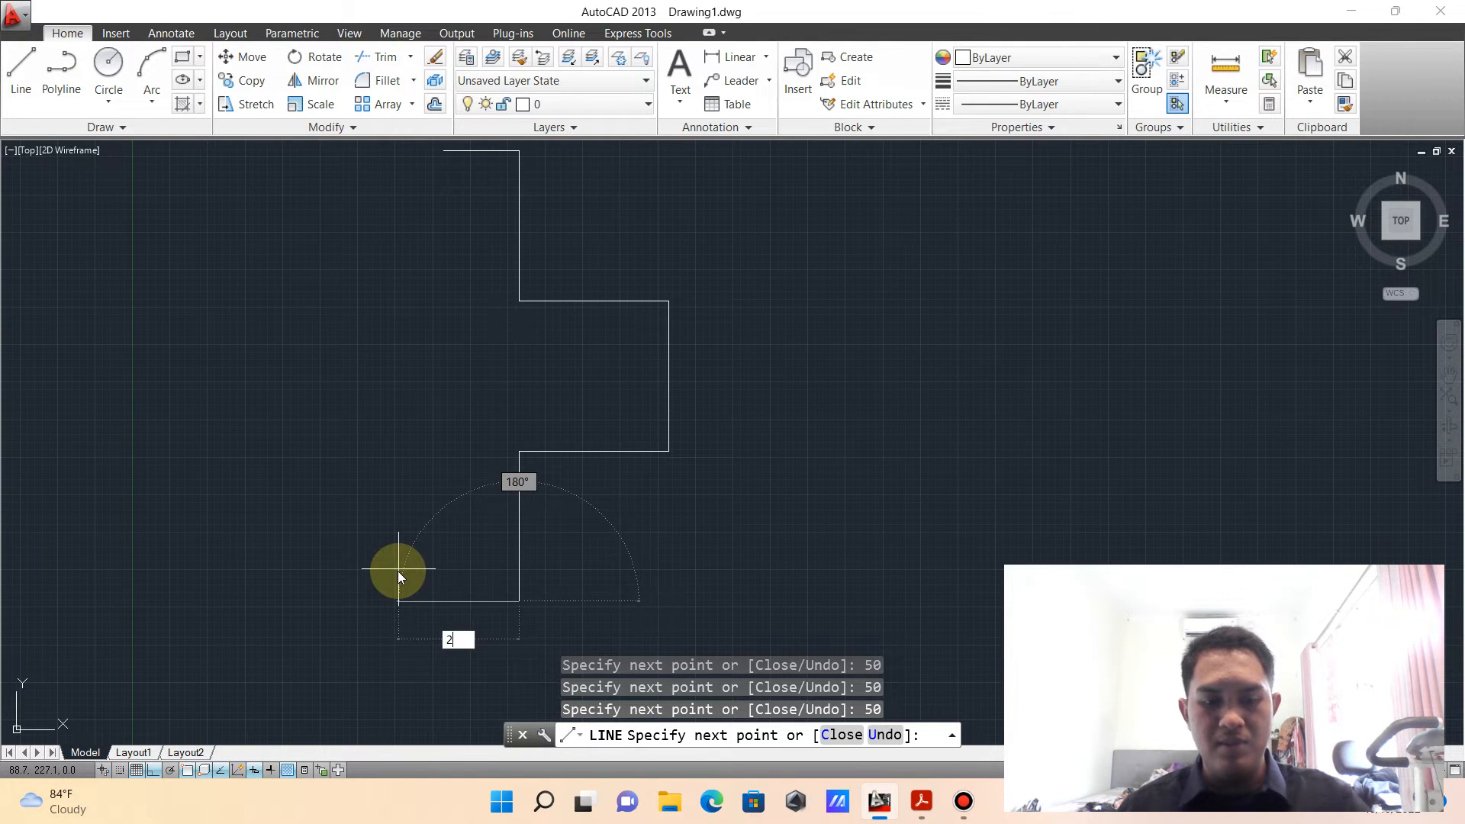
pyautogui.write('5')
pyautogui.press('Return')
pyautogui.press('Escape')
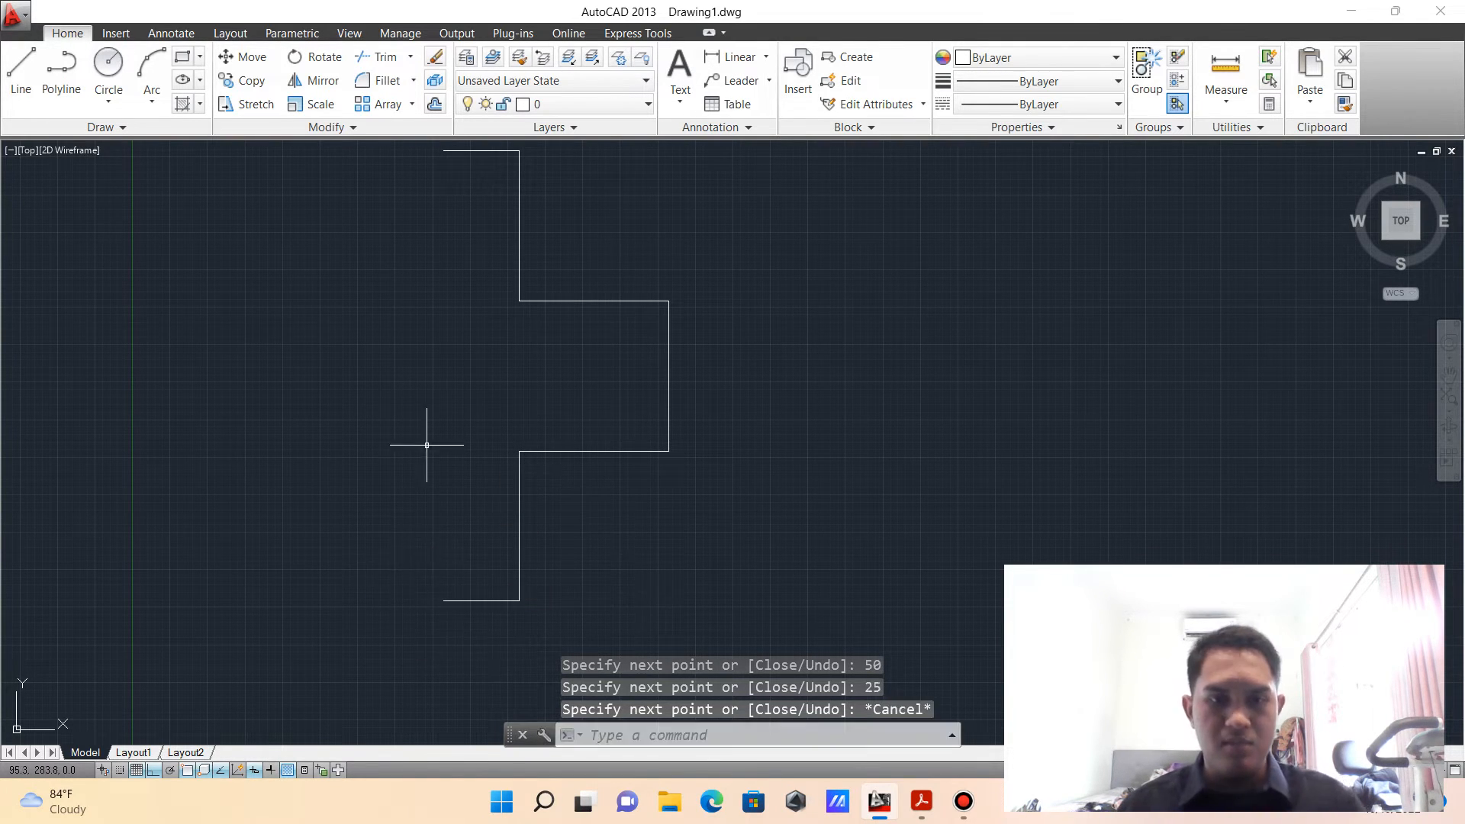
# - Mirror all lines of the half cross about the vertical axis through its open ends, keeping the source objects
pyautogui.click(389, 181)
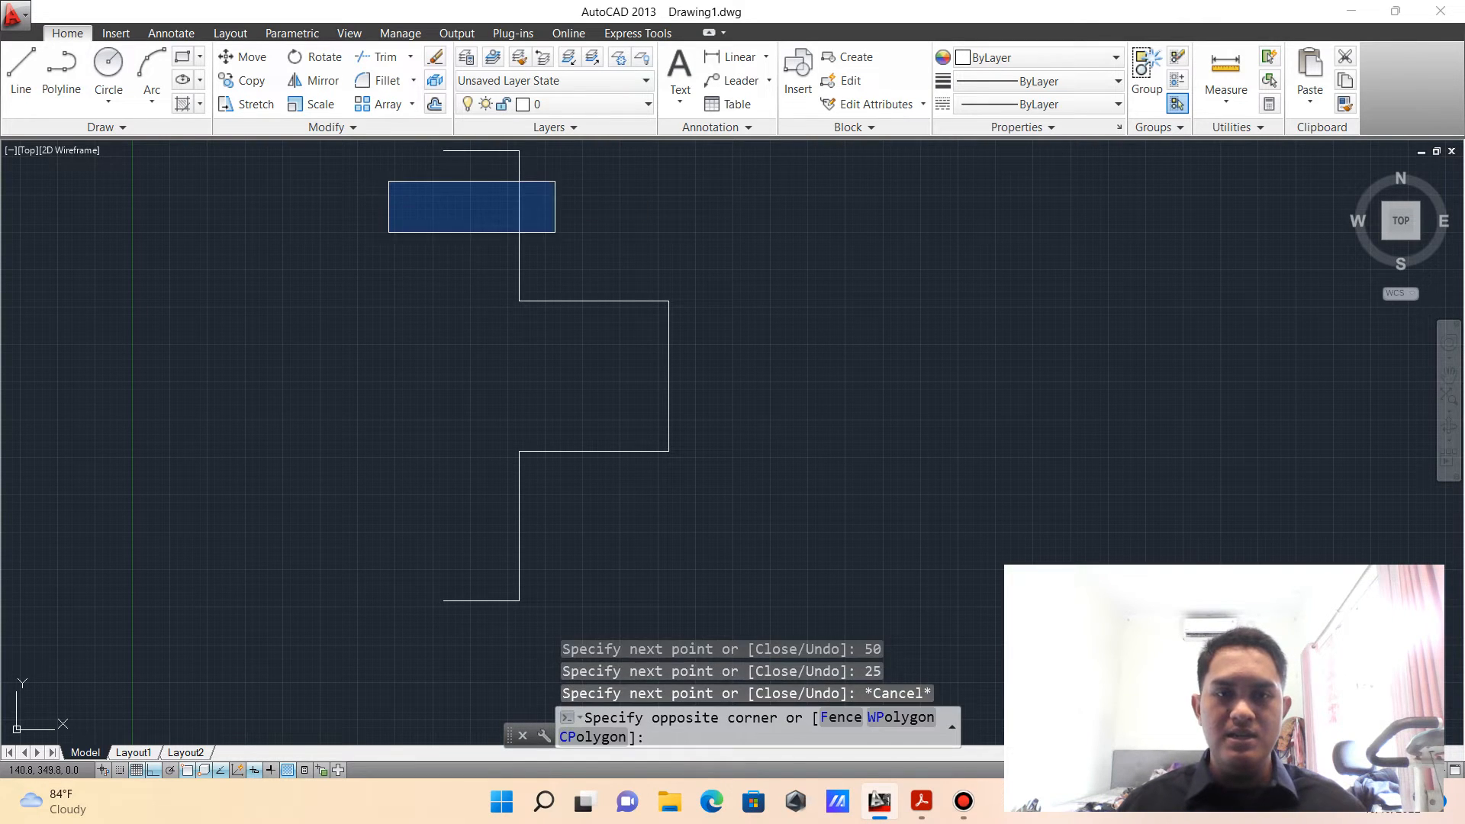
pyautogui.click(611, 272)
pyautogui.click(370, 168)
pyautogui.click(847, 631)
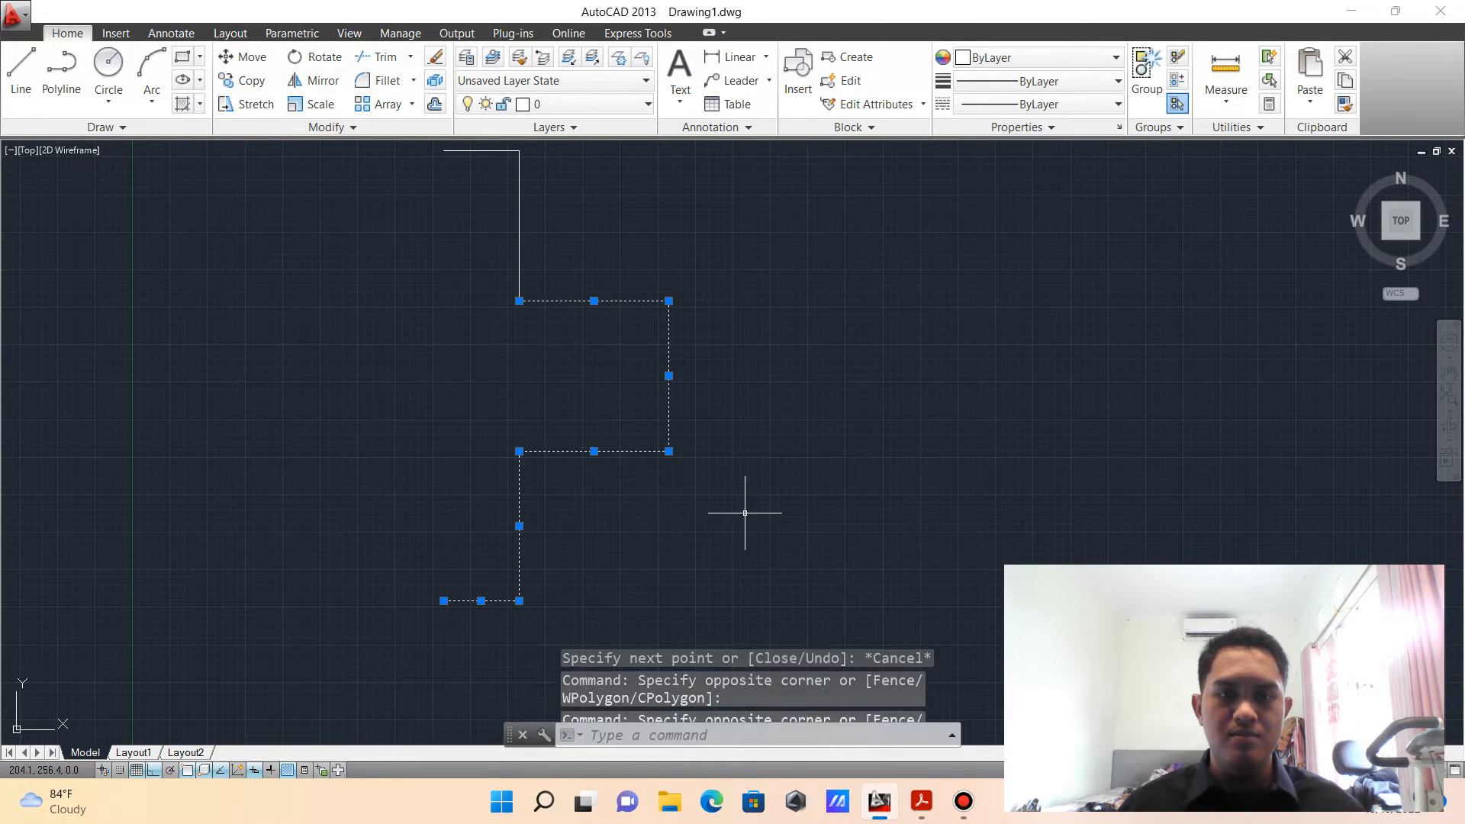
pyautogui.click(611, 255)
pyautogui.click(365, 147)
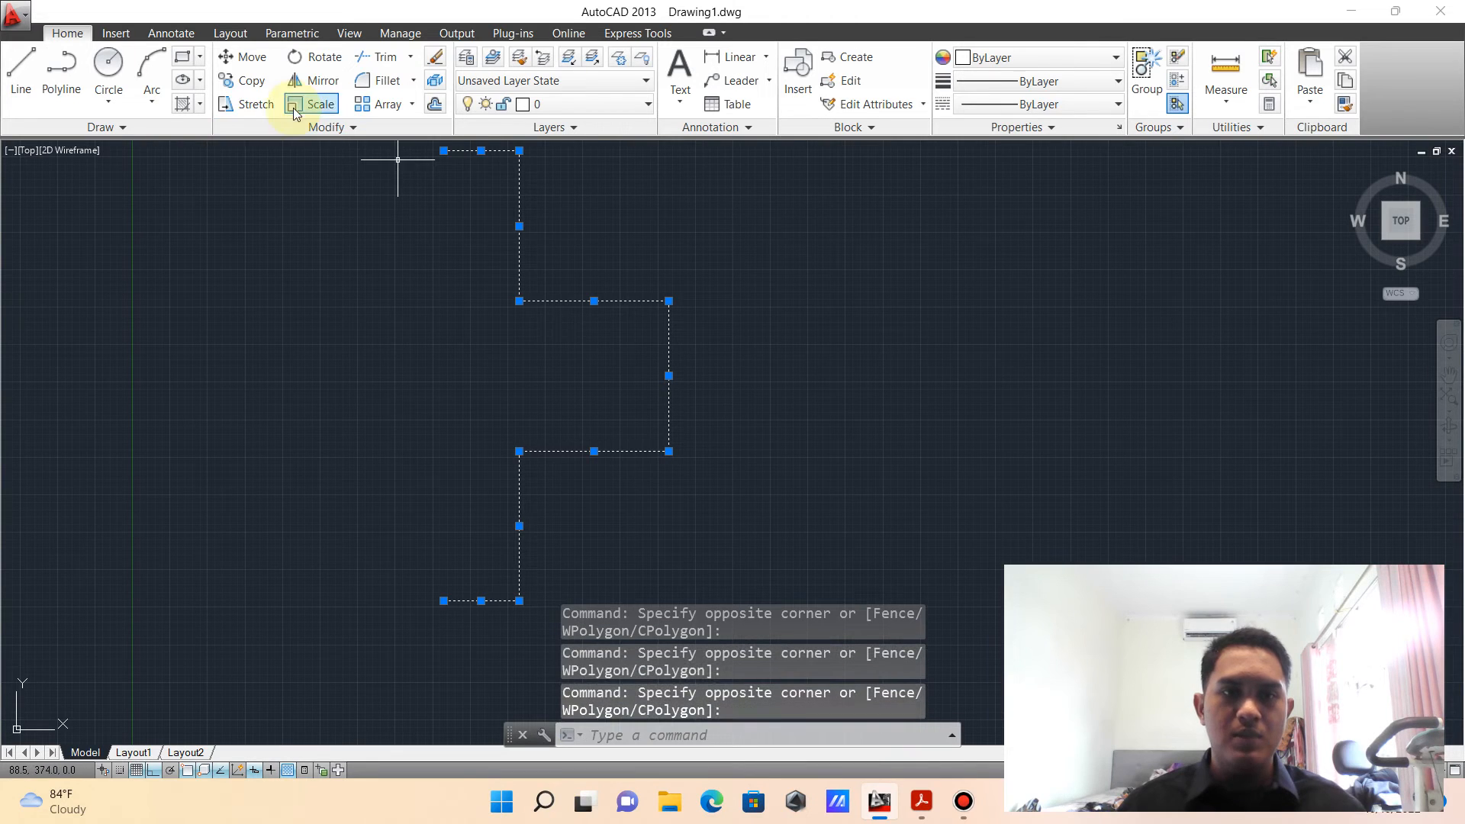
pyautogui.click(321, 80)
pyautogui.click(444, 600)
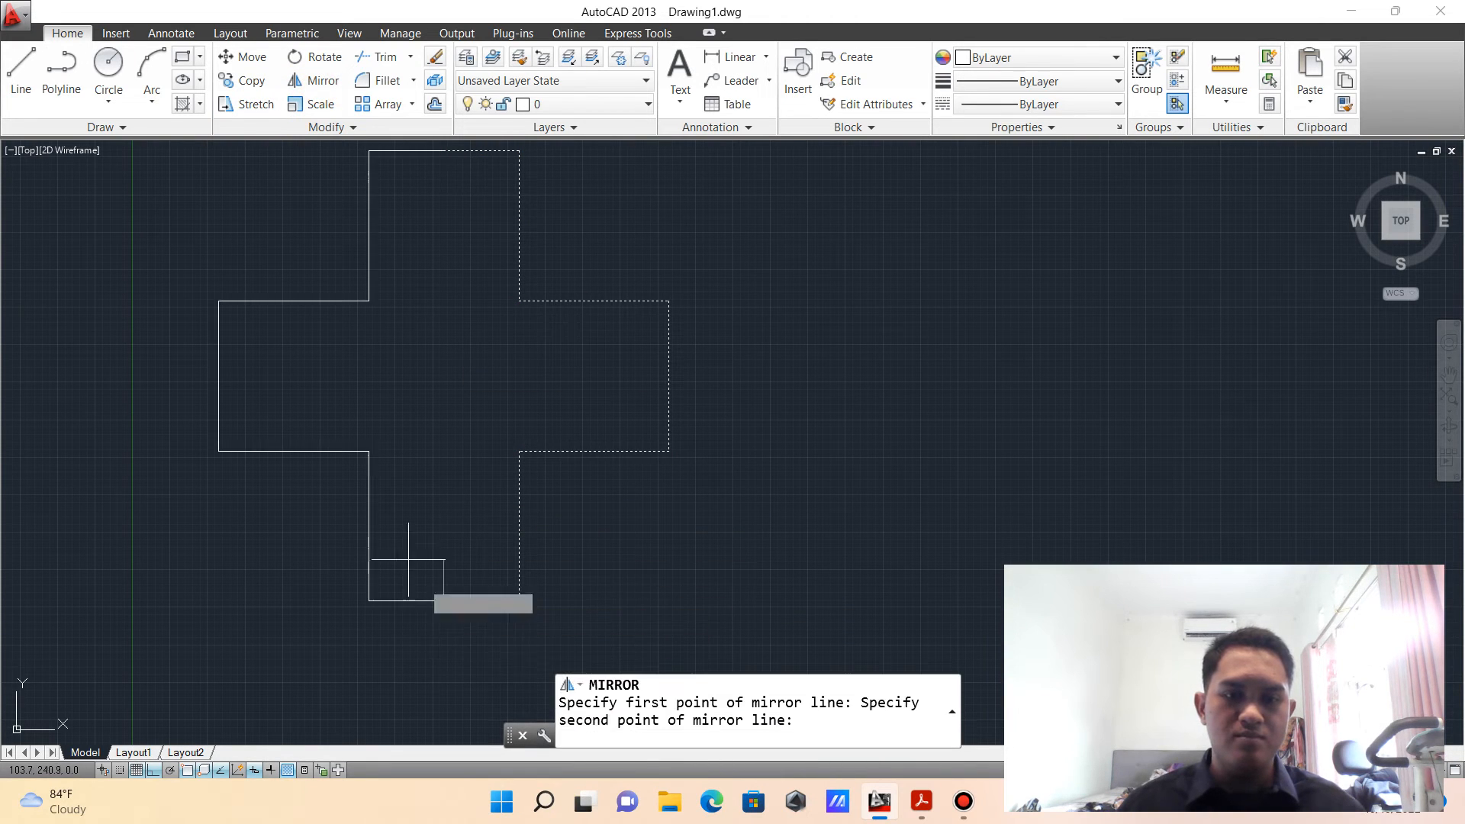
pyautogui.click(342, 314)
pyautogui.press('Return')
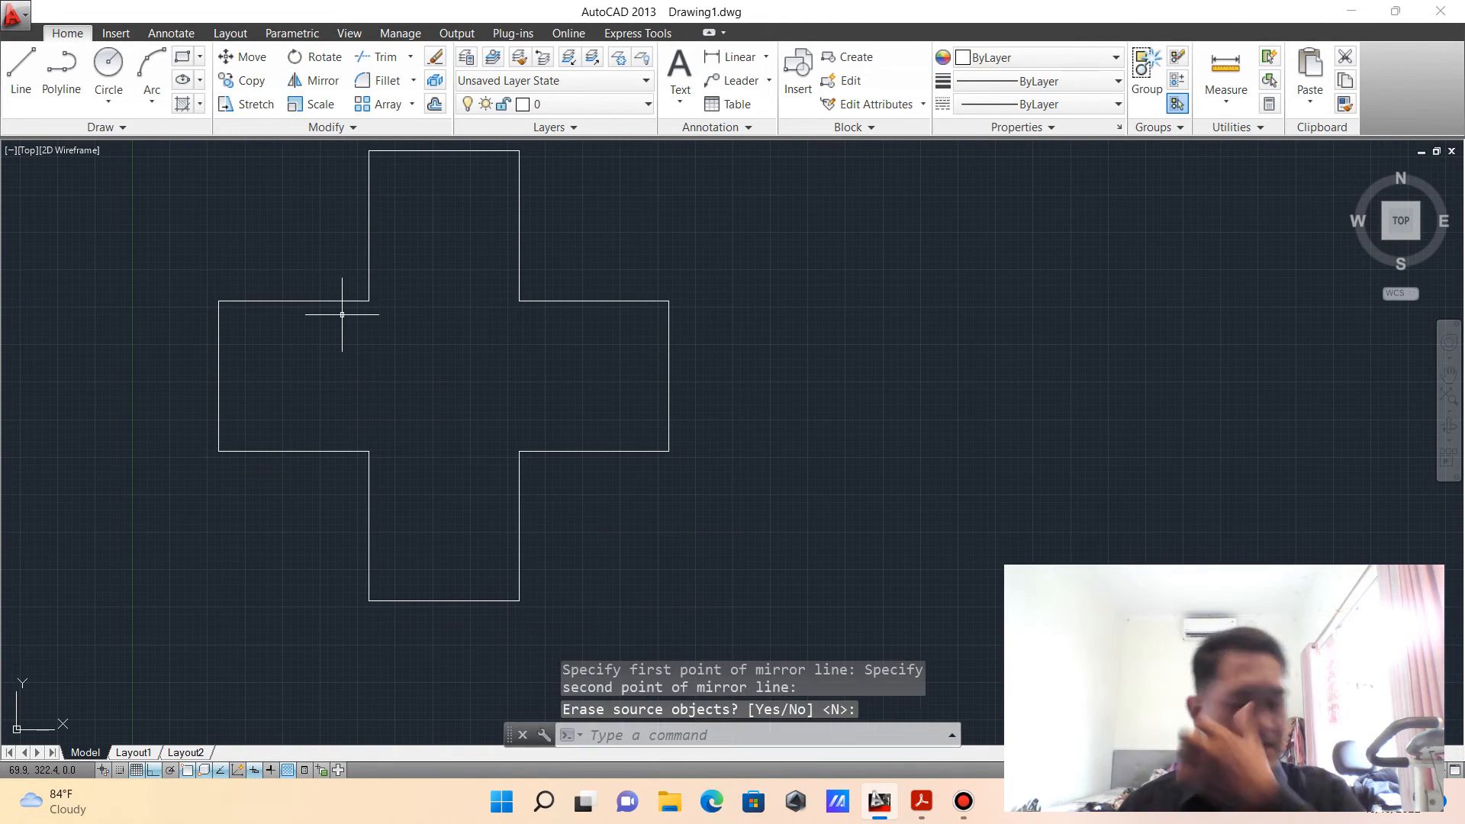
# - Check the cross's rotation angle in LATIHAN 1.pdf, and back in AutoCAD switch Ortho mode off and polar tracking on
pyautogui.moveTo(588, 340)
pyautogui.mouseDown(button='middle')
pyautogui.moveTo(618, 432)
pyautogui.moveTo(638, 389)
pyautogui.moveTo(701, 386)
pyautogui.mouseUp(button='middle')
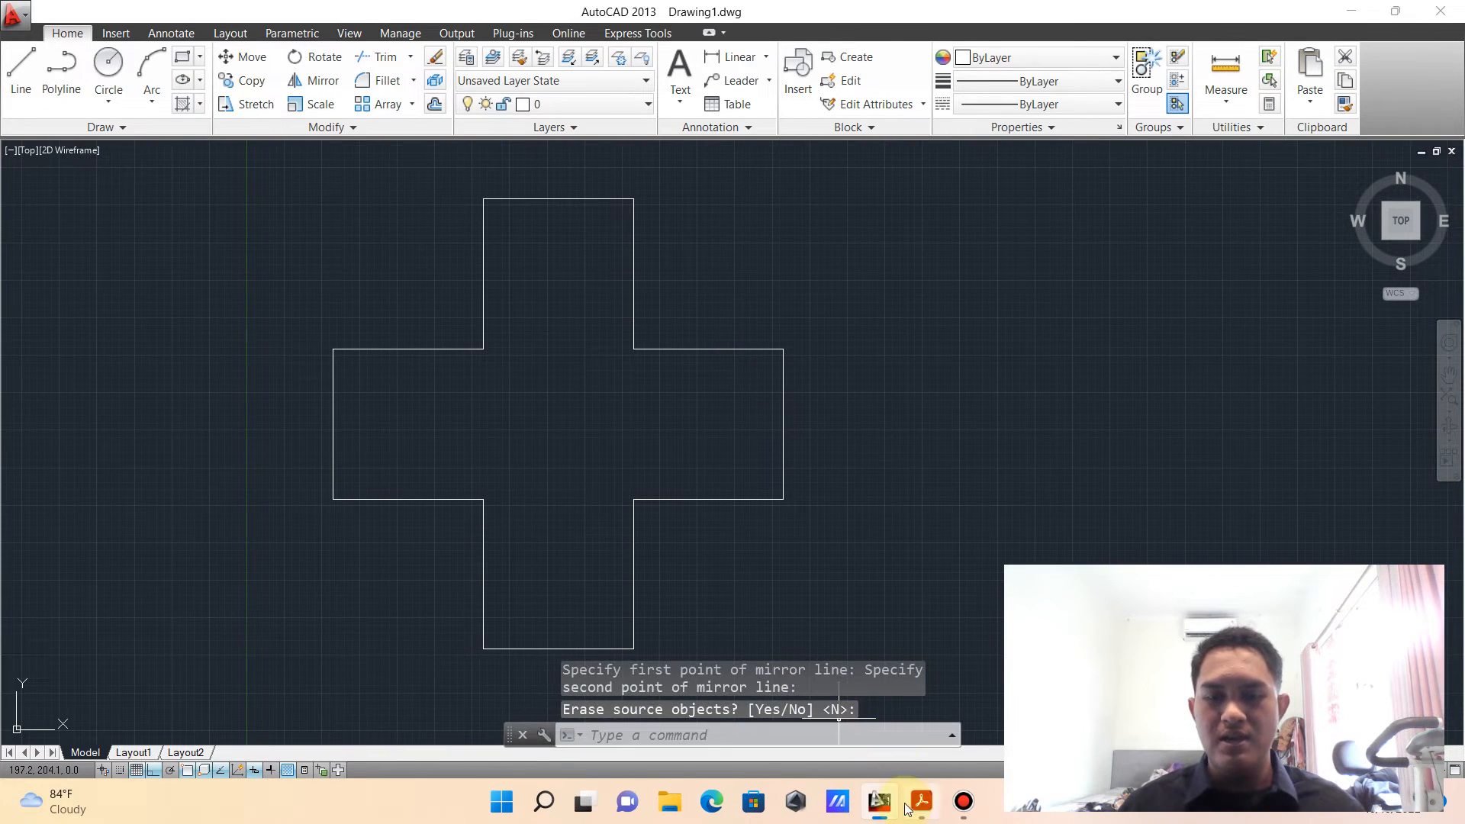
pyautogui.click(922, 801)
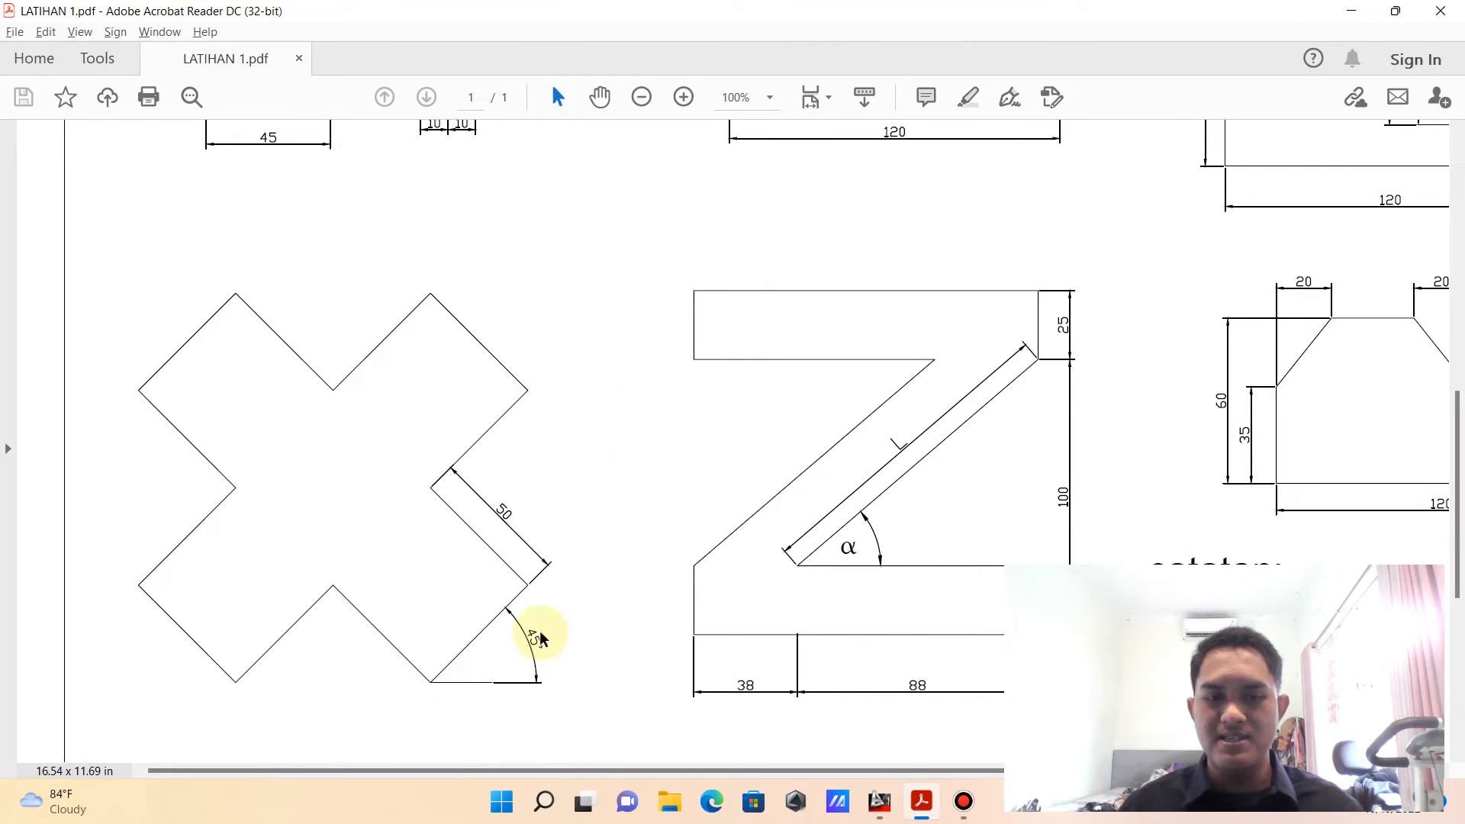
pyautogui.click(880, 801)
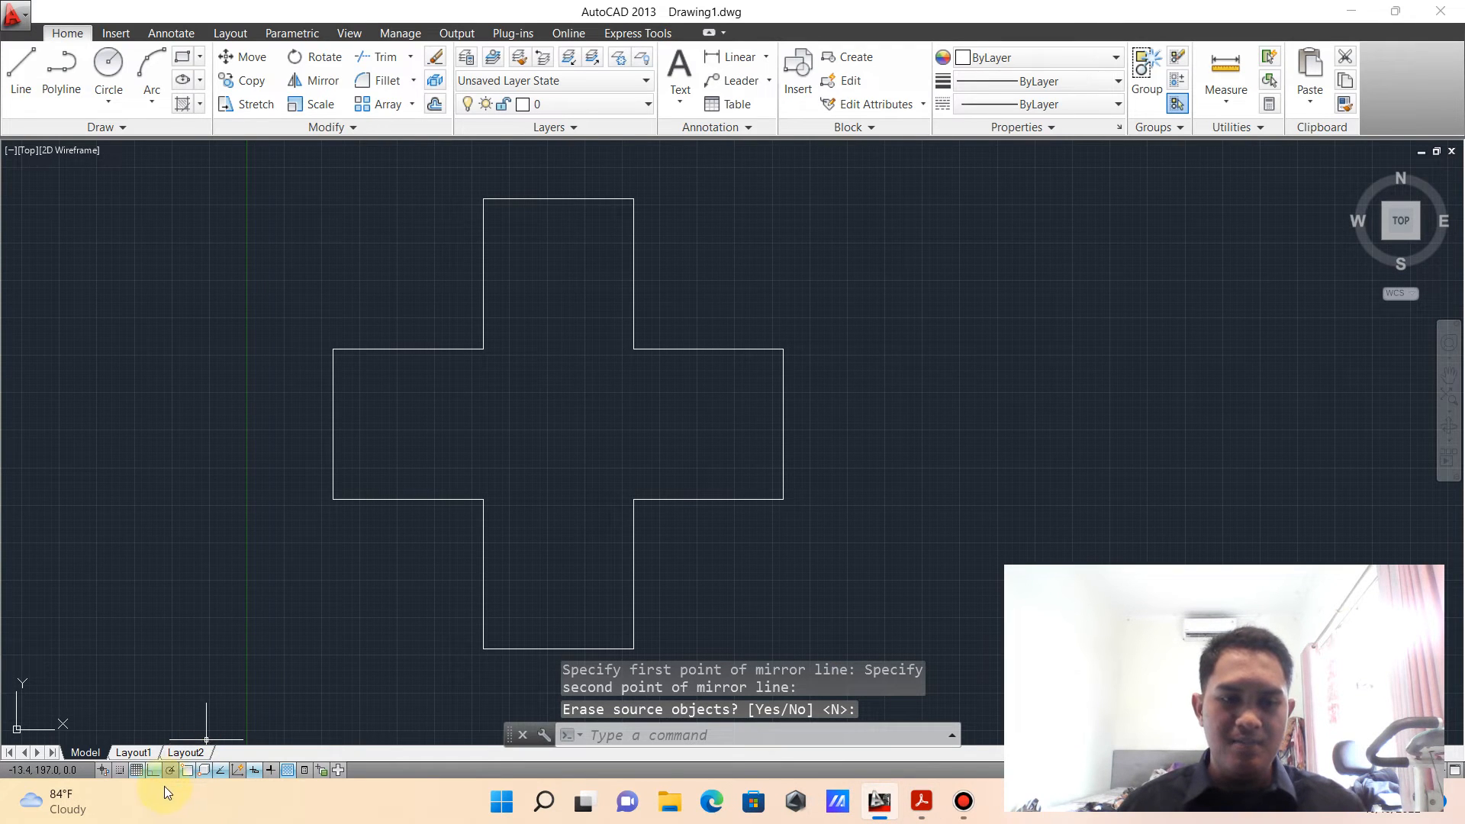
pyautogui.click(154, 772)
pyautogui.click(170, 771)
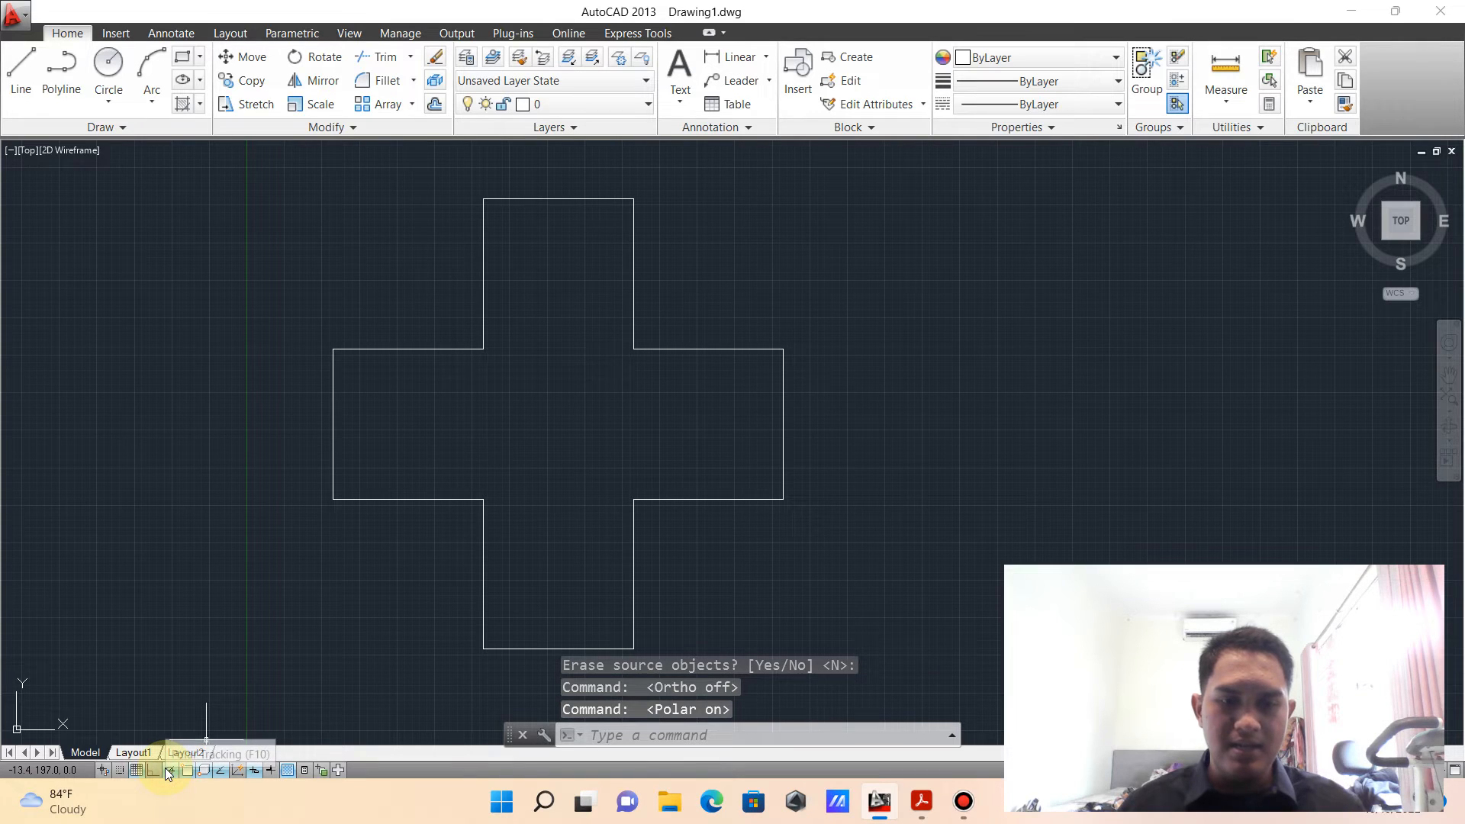
# - Rotate all lines of the upright cross by 45 degrees about the upper-right corner of its top arm
pyautogui.click(341, 178)
pyautogui.click(1037, 671)
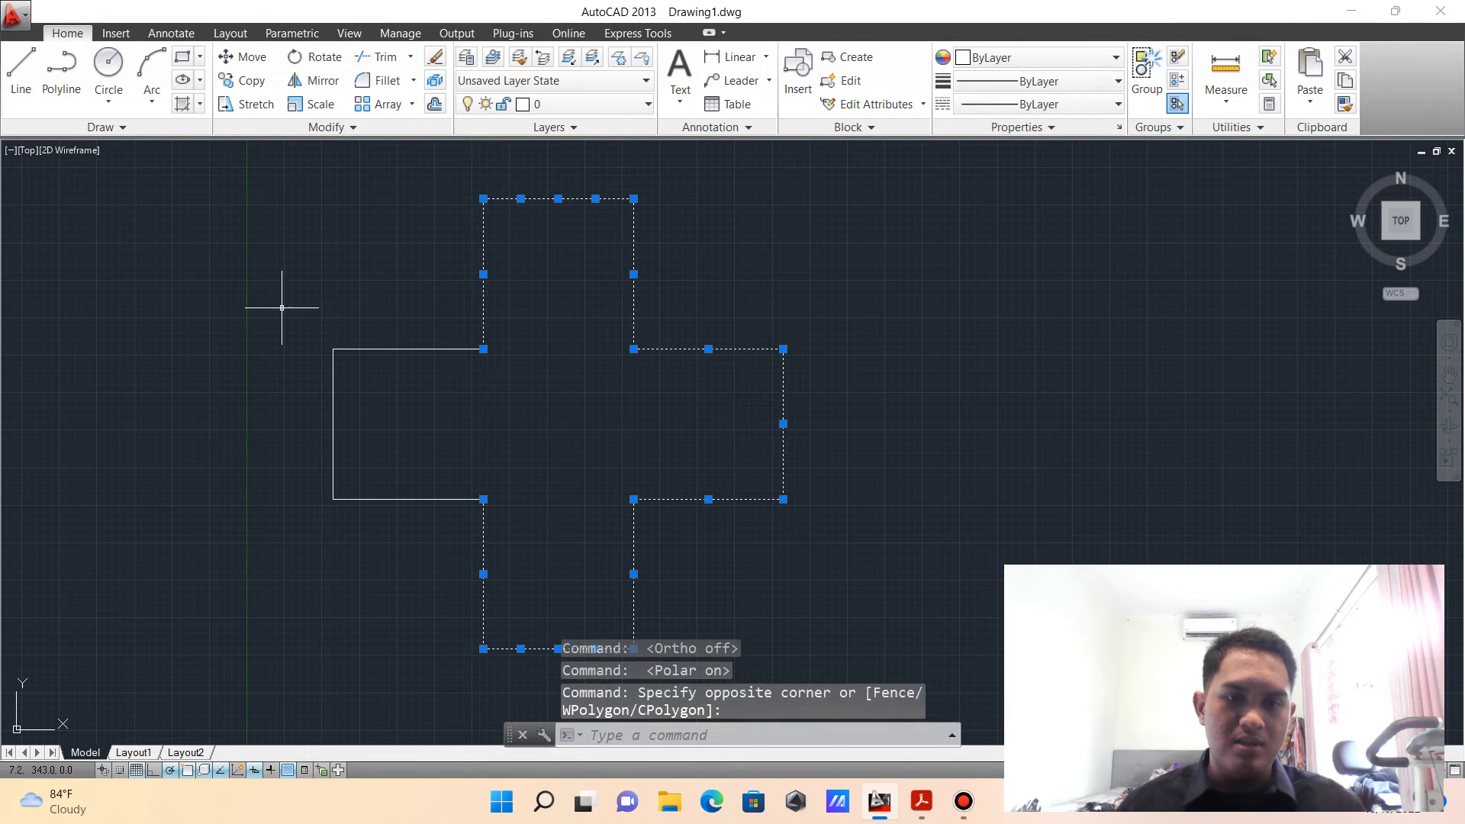
pyautogui.click(210, 273)
pyautogui.click(576, 513)
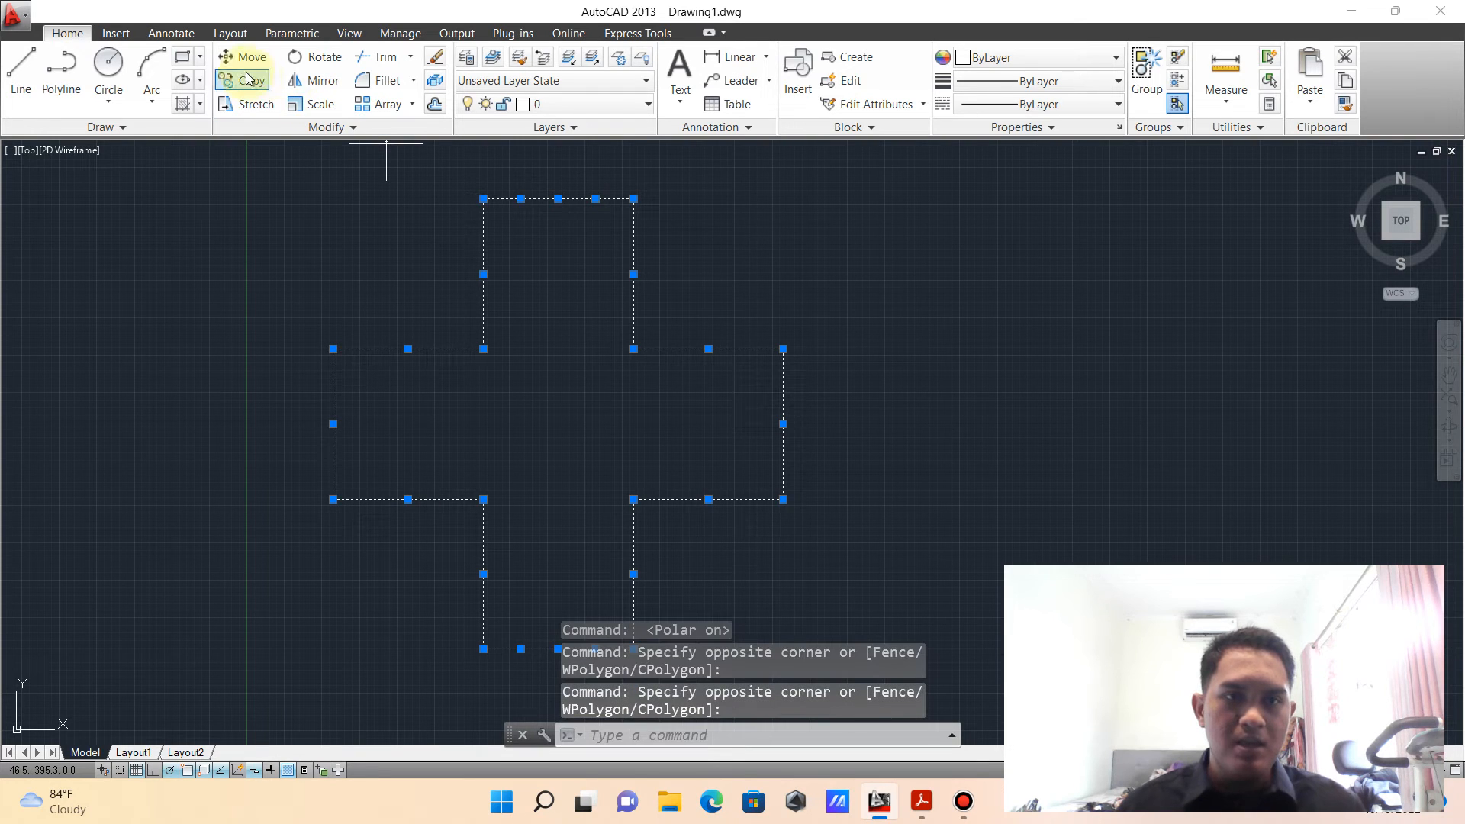
pyautogui.click(318, 58)
pyautogui.click(634, 198)
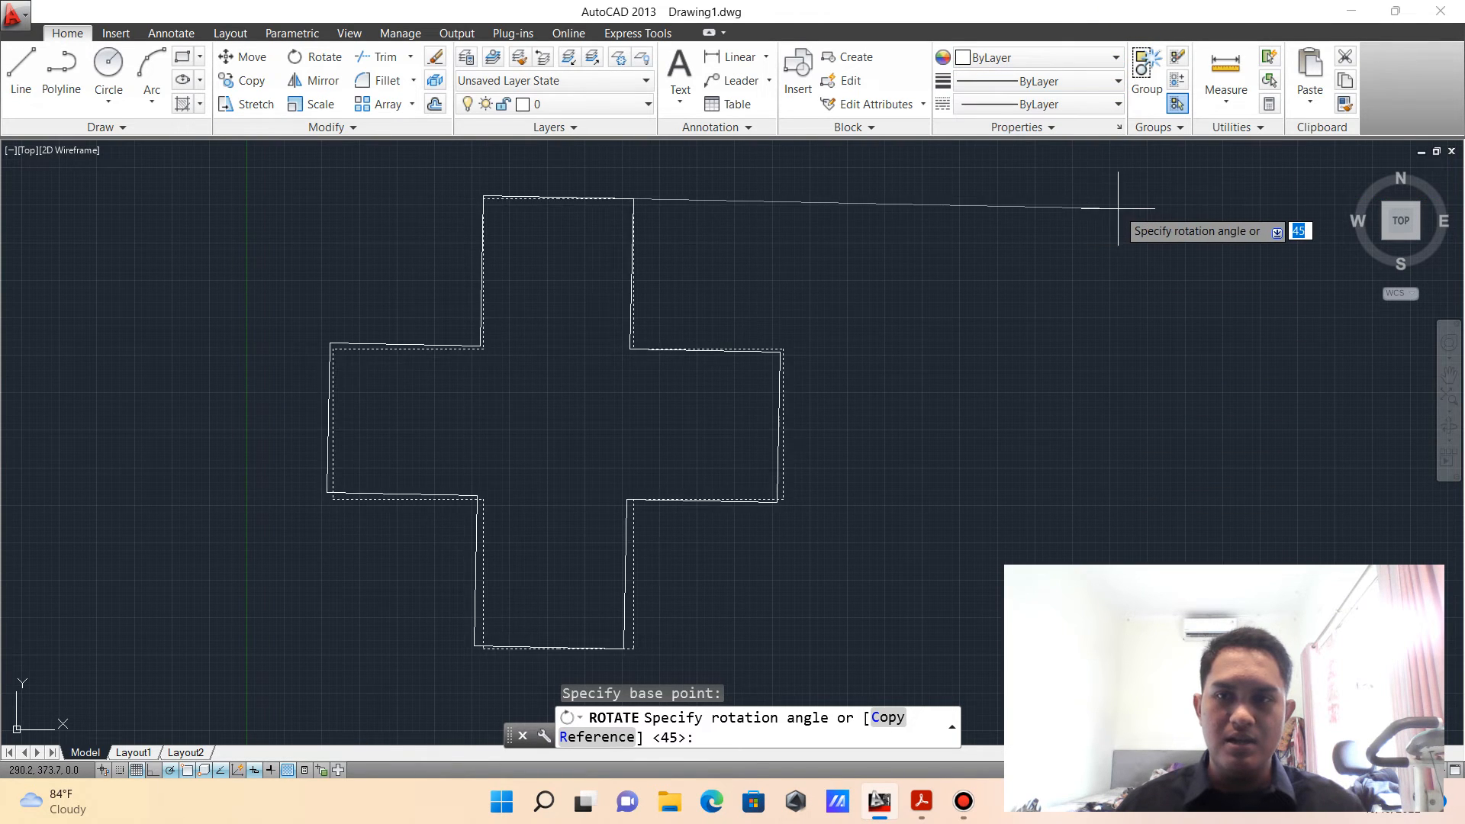
pyautogui.scroll(-5, 1124, 204)
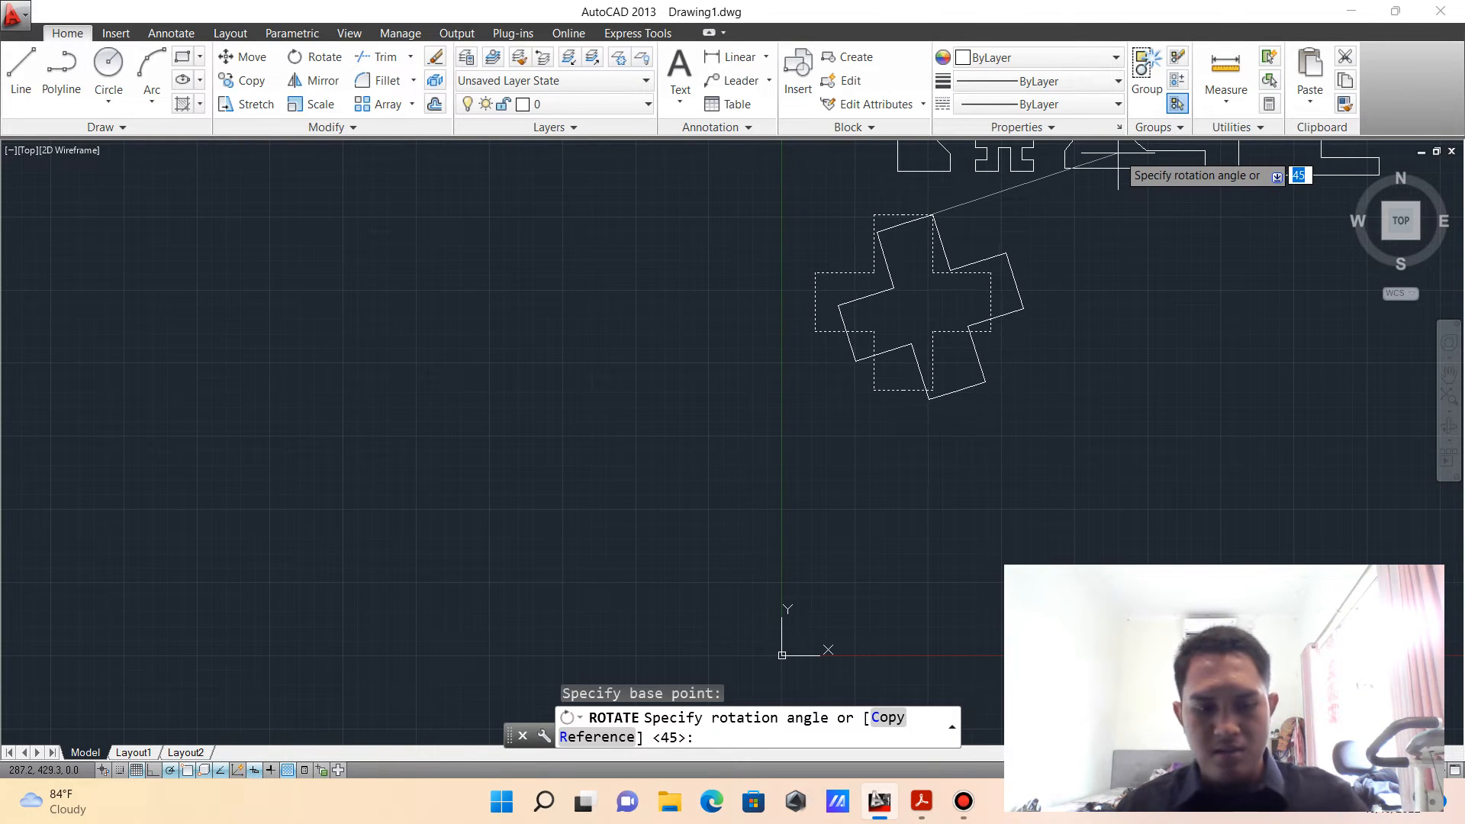
pyautogui.press('Return')
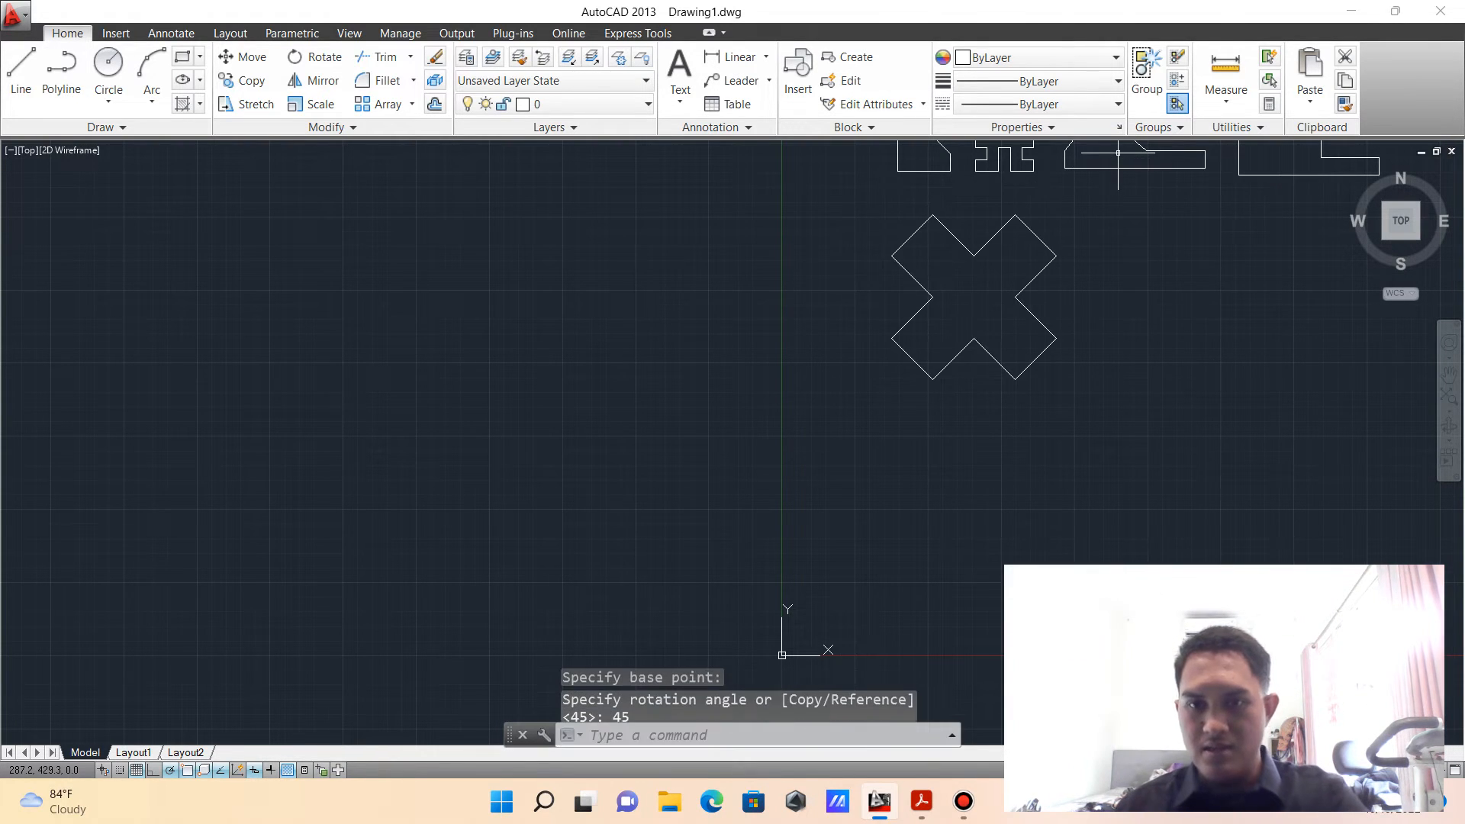
pyautogui.moveTo(974, 295); pyautogui.dragTo(805, 367, button='middle')
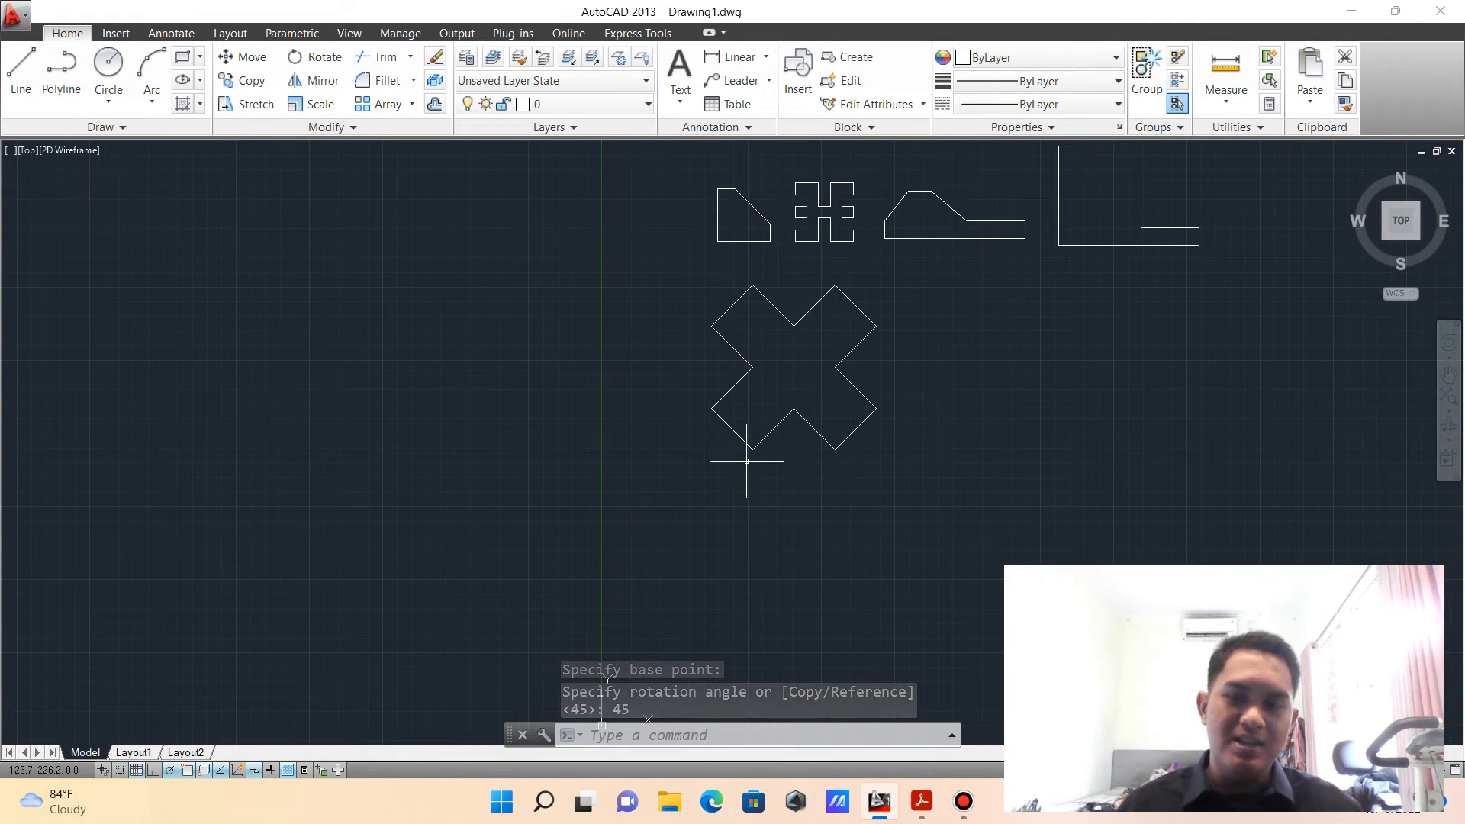
pyautogui.scroll(3, 879, 423)
pyautogui.moveTo(878, 424); pyautogui.dragTo(676, 497, button='middle')
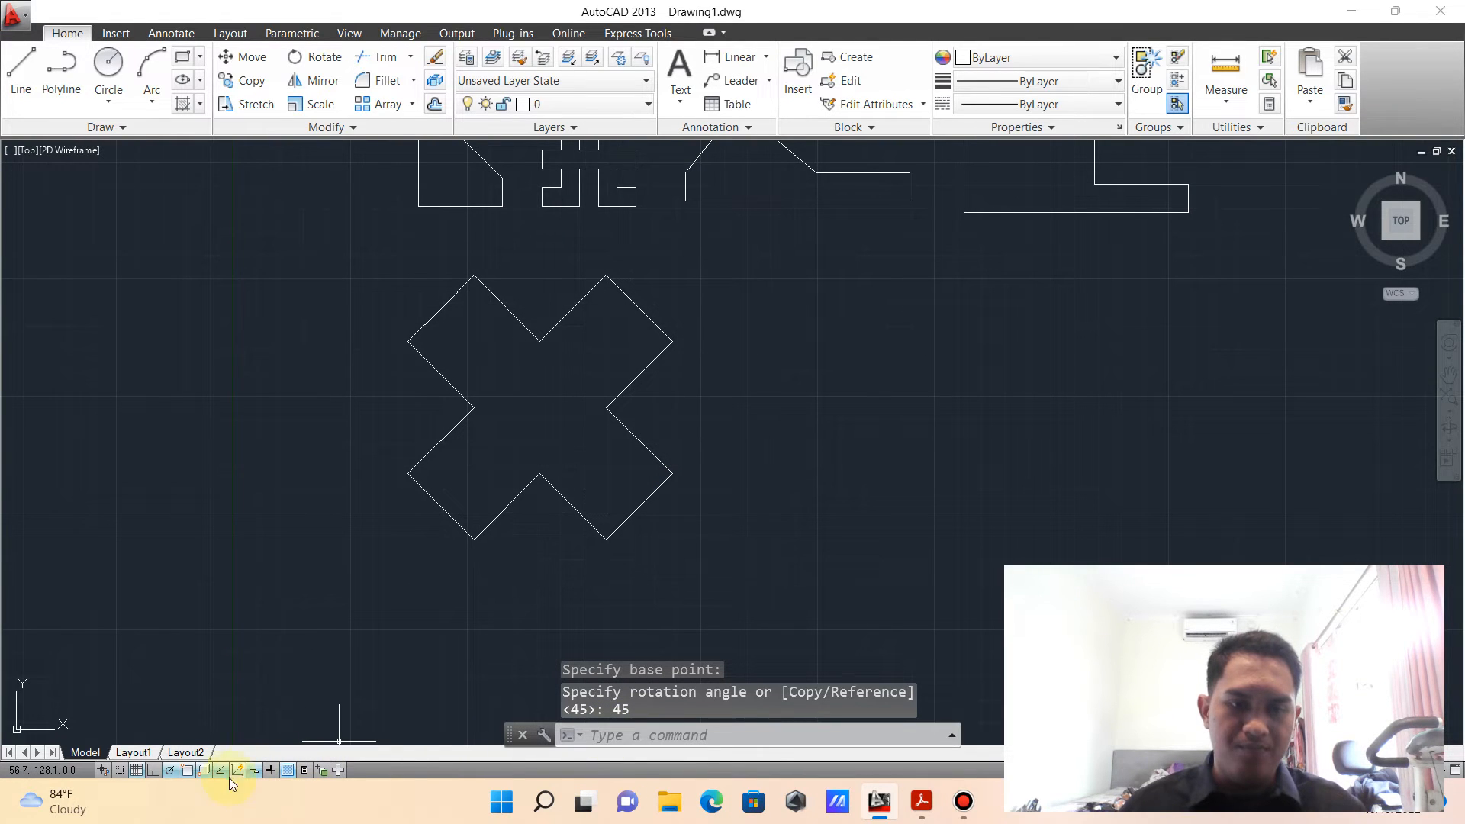
# - Turn Ortho mode on, examine the Z figure's dimensions and notes in LATIHAN 1.pdf, and return to AutoCAD with the Properties palette closed
pyautogui.click(157, 771)
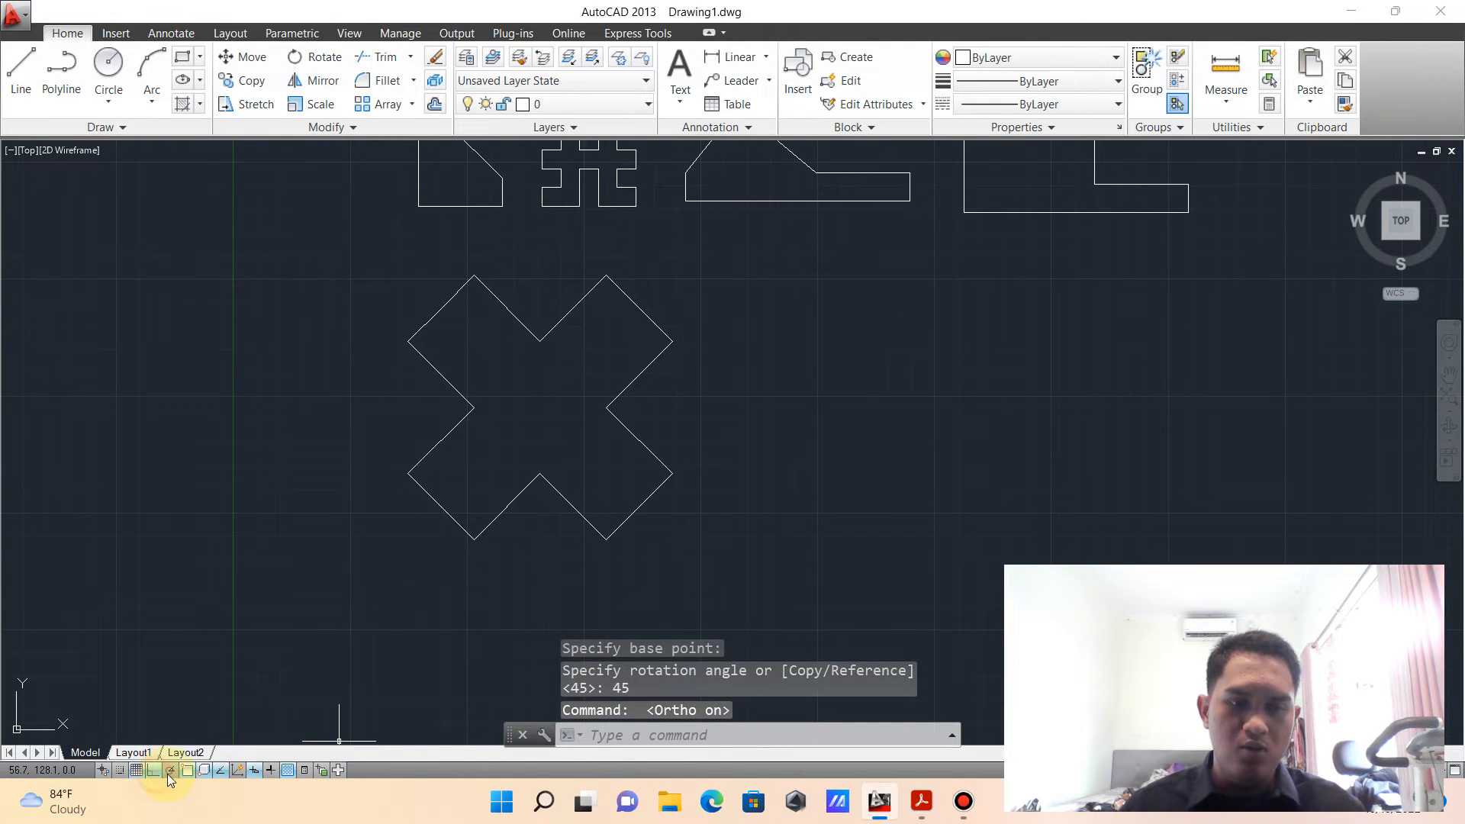
pyautogui.click(919, 805)
pyautogui.scroll(5, 857, 274)
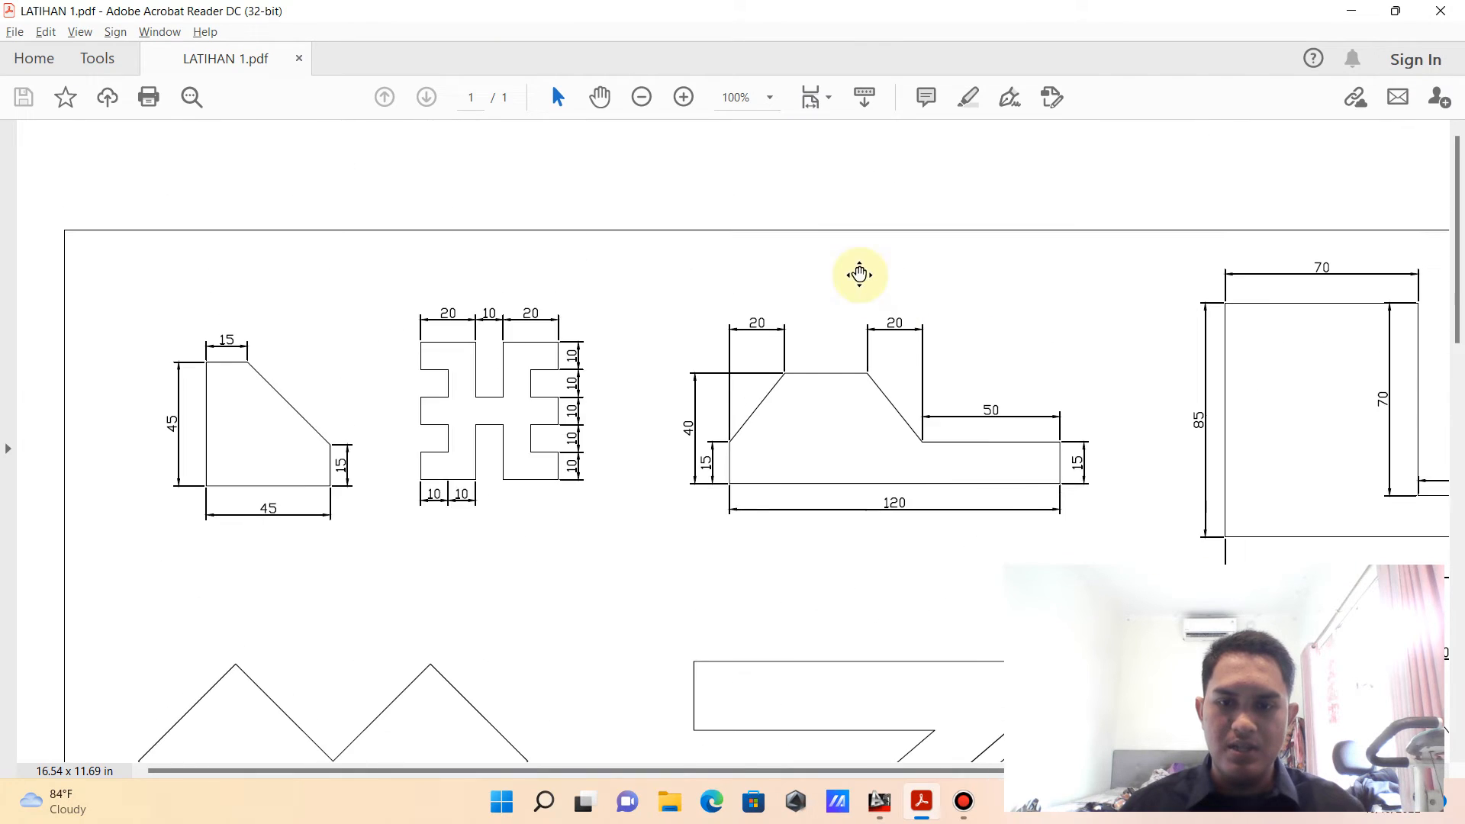
pyautogui.scroll(-2, 899, 437)
pyautogui.scroll(-5, 897, 450)
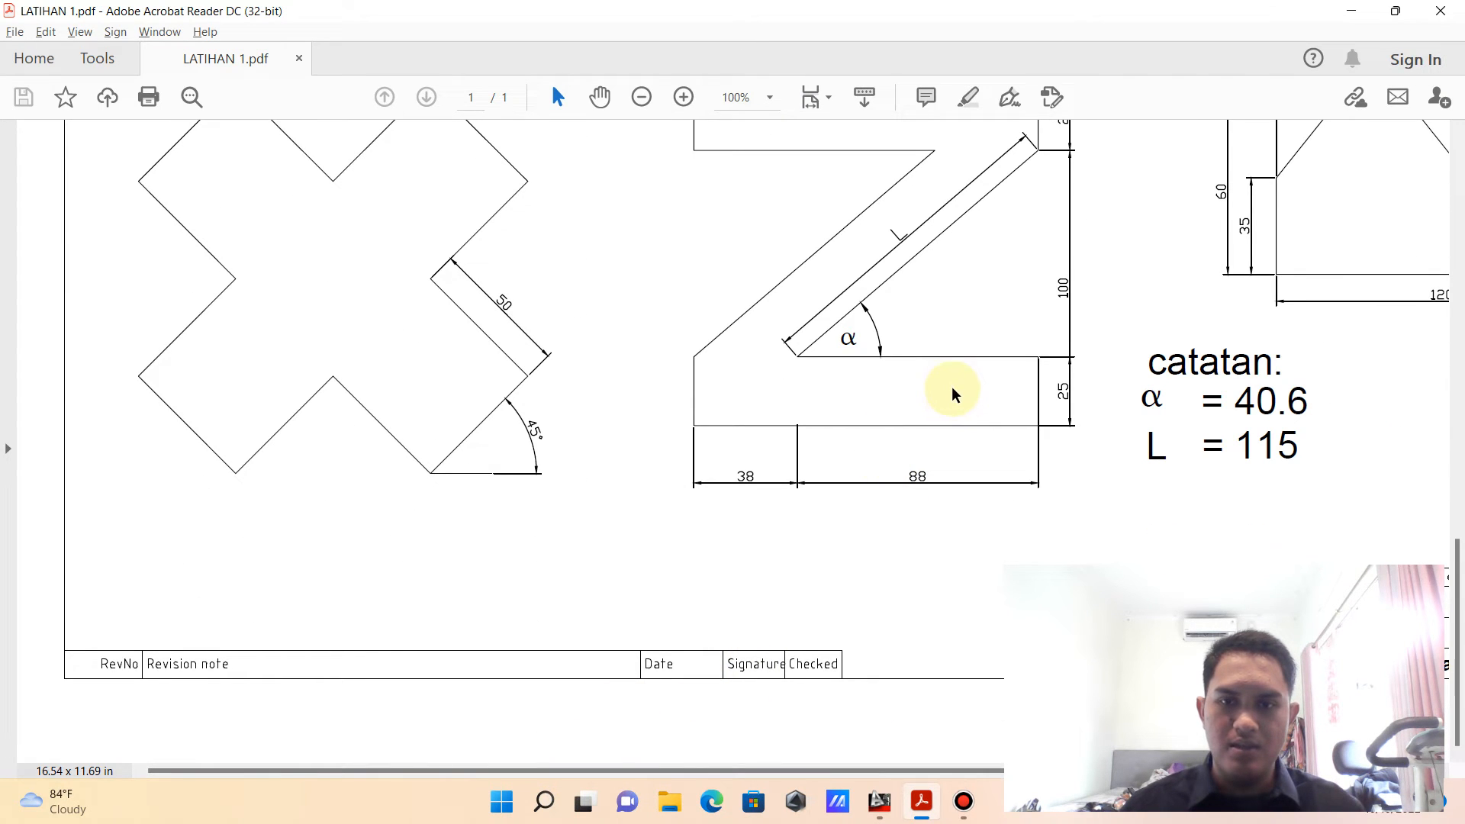
pyautogui.scroll(2, 985, 296)
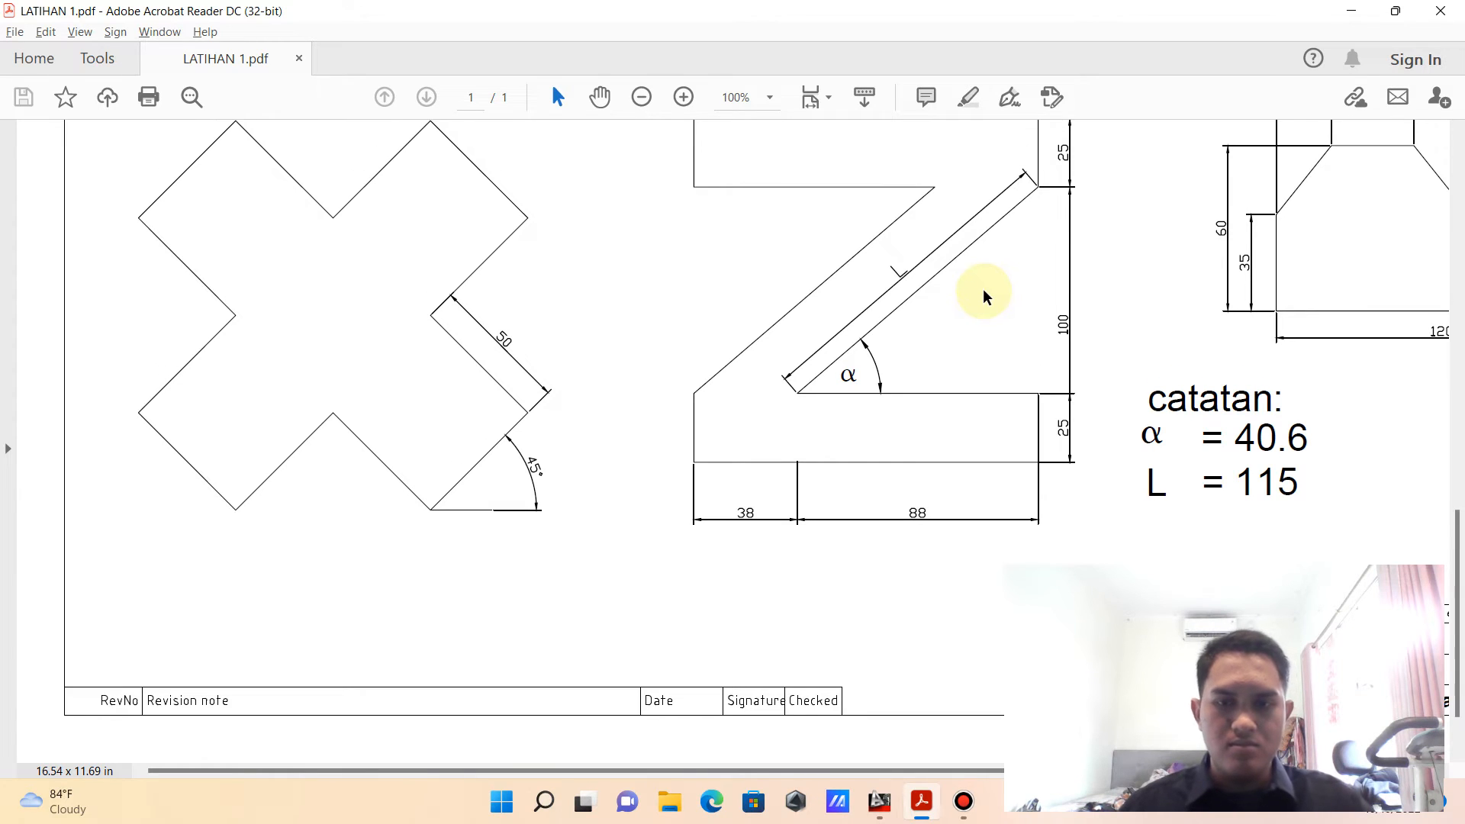
pyautogui.scroll(1, 984, 296)
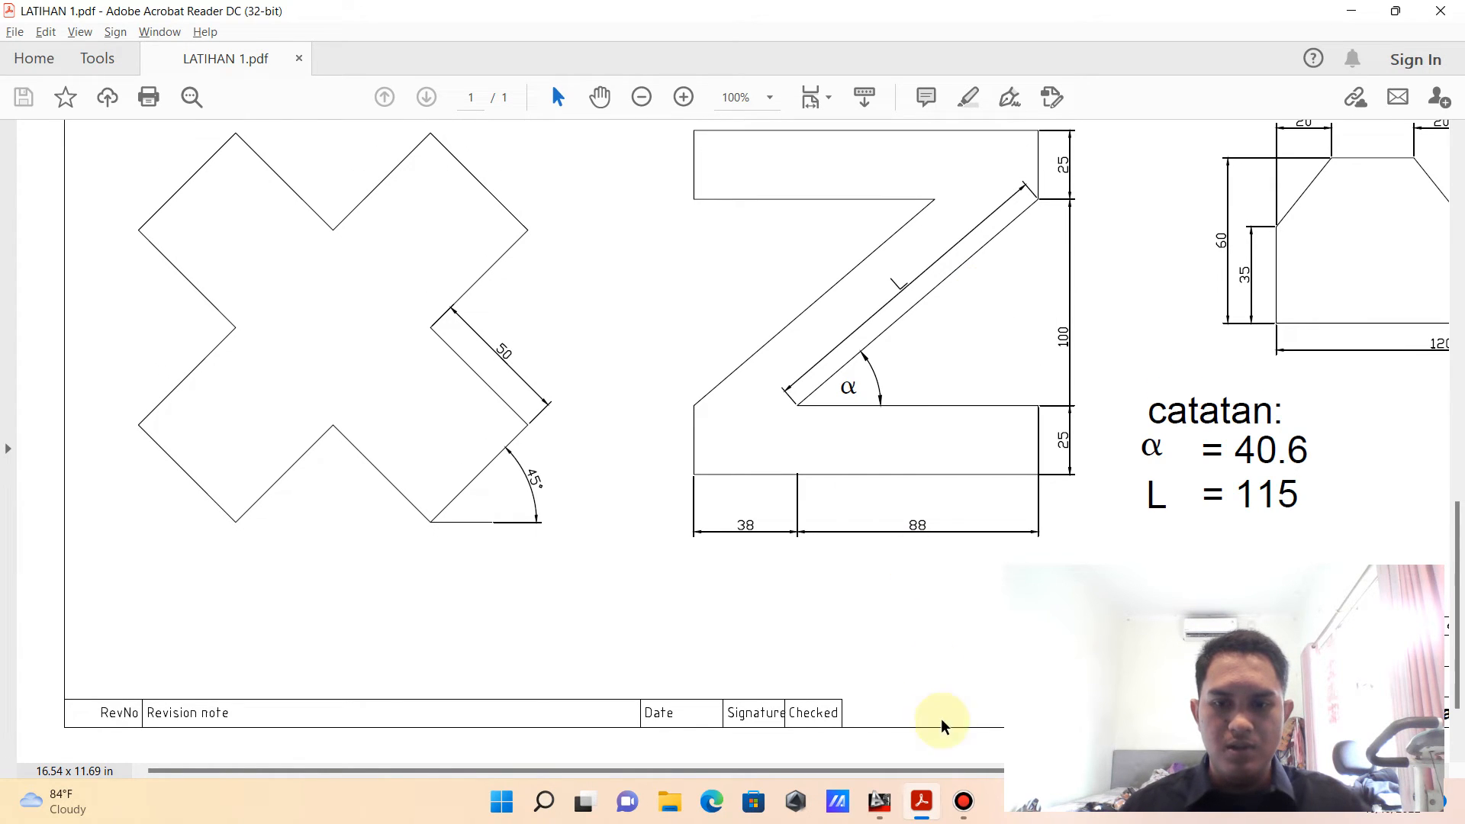
pyautogui.click(879, 802)
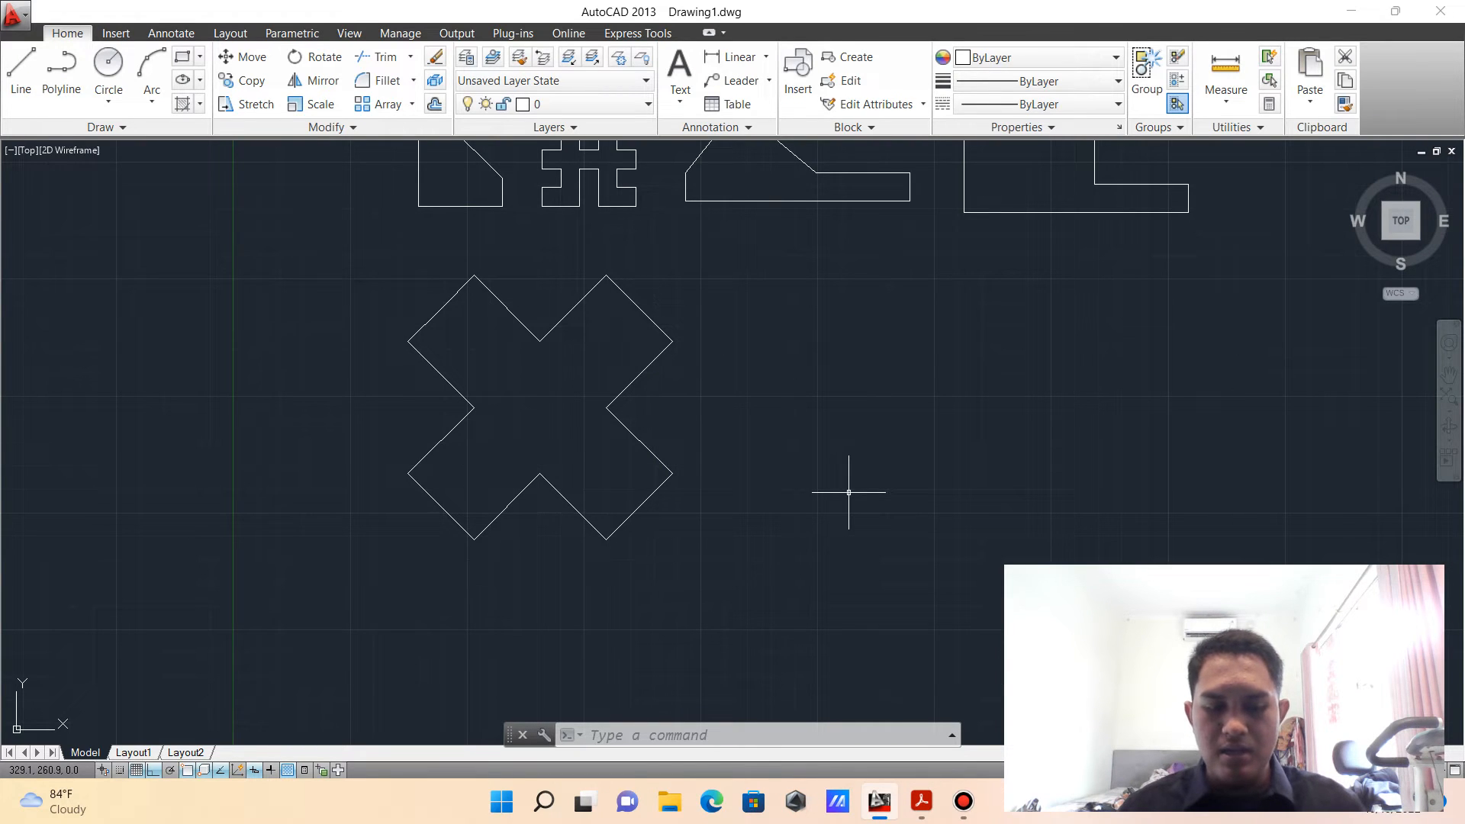
pyautogui.hotkey('ctrl', '1')
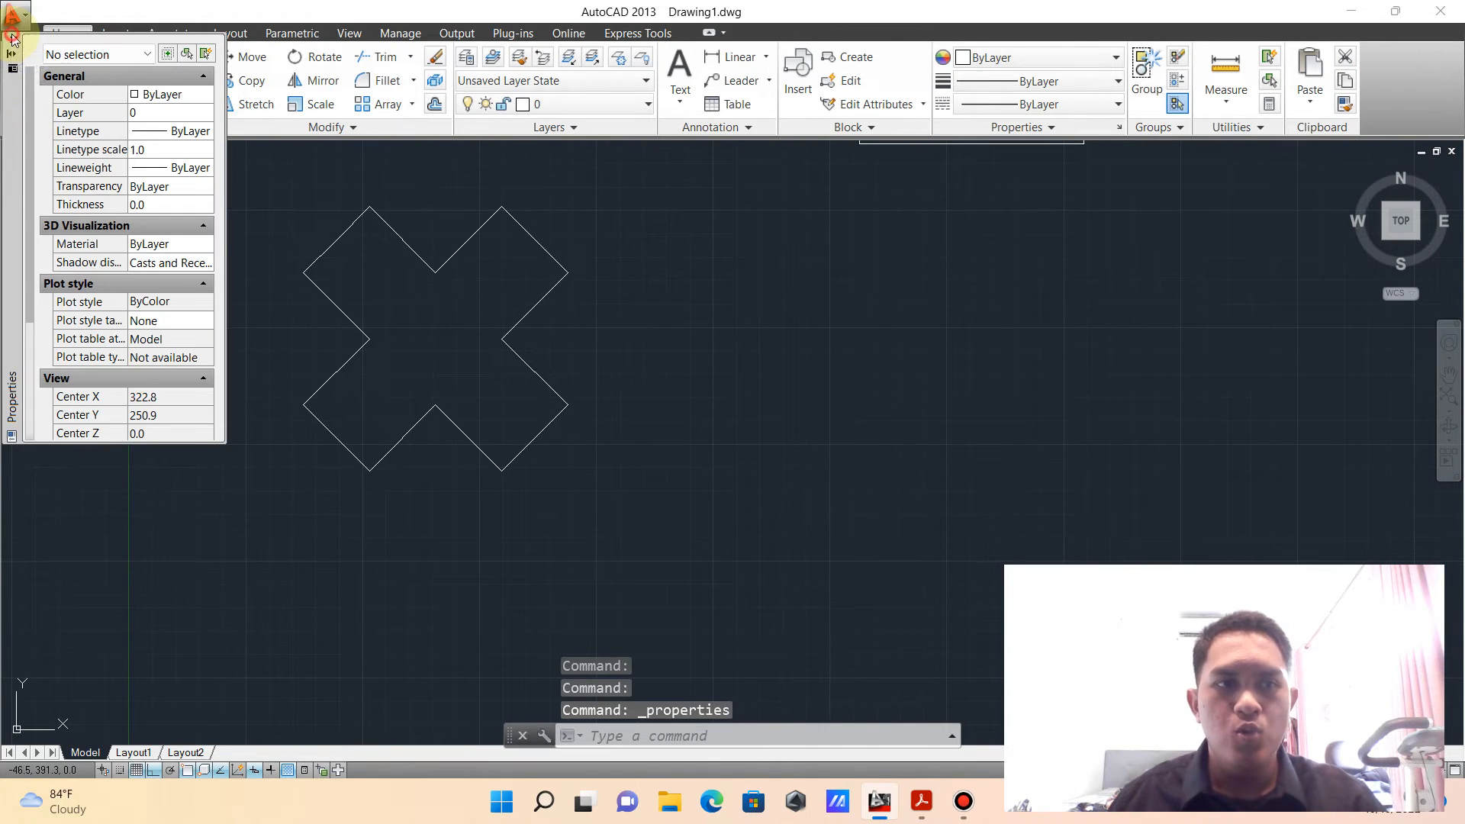
pyautogui.click(12, 36)
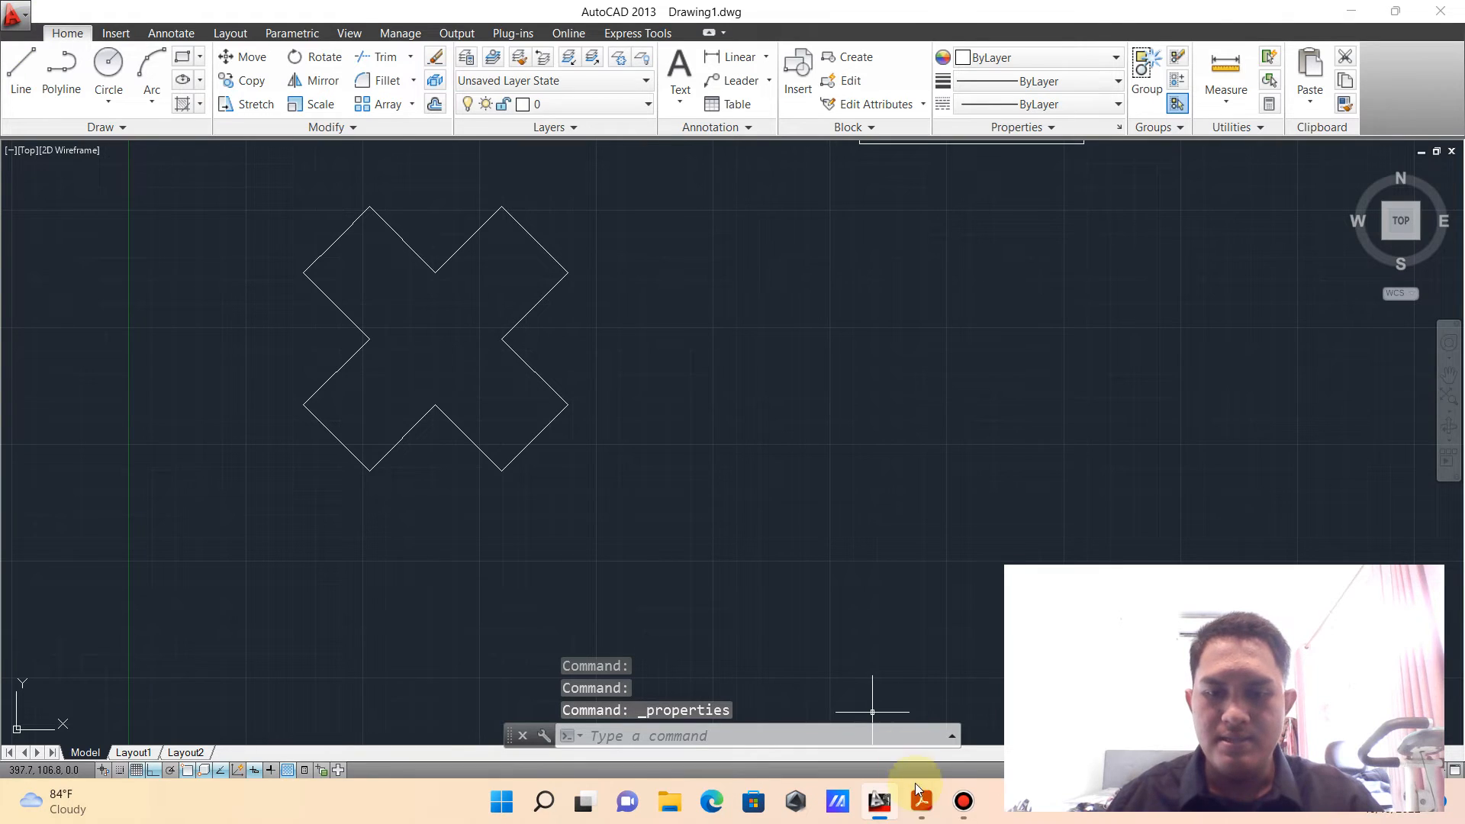
# - Recheck the Z figure in LATIHAN 1.pdf and draw its base in AutoCAD beside the cross, with 38 and 88-unit lines to the right
pyautogui.click(919, 810)
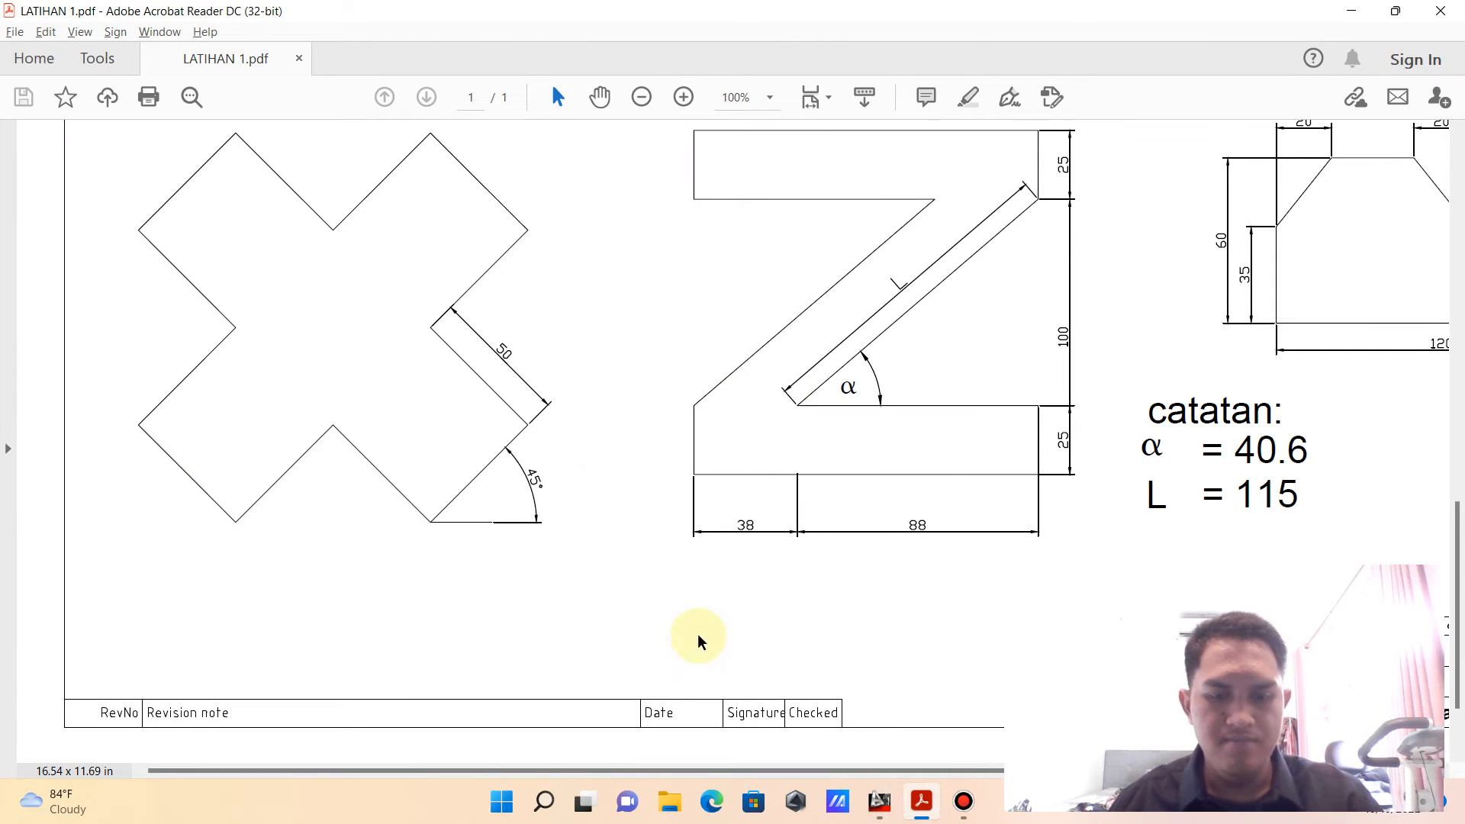
pyautogui.click(876, 815)
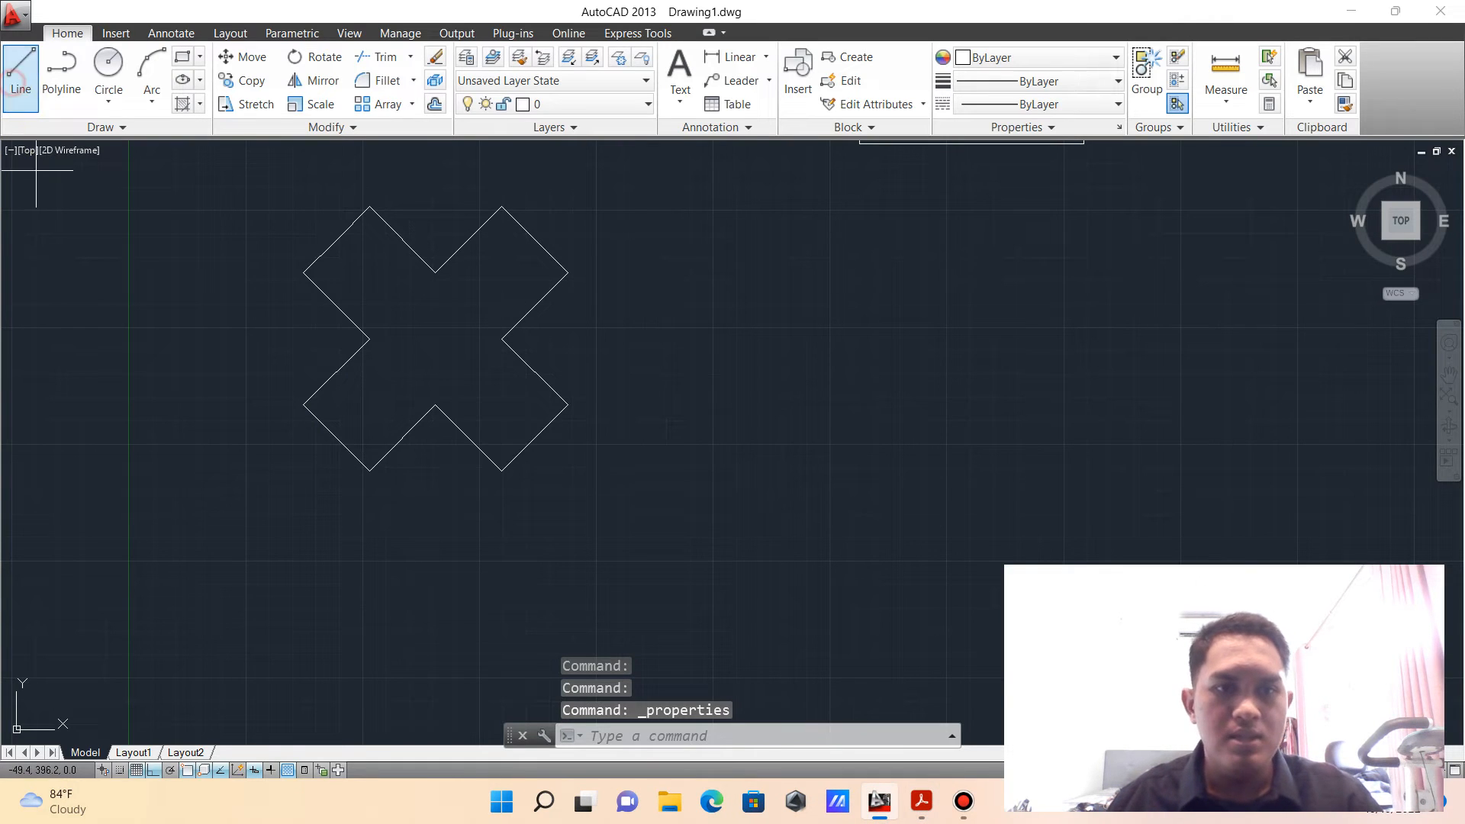
pyautogui.click(20, 70)
pyautogui.click(684, 449)
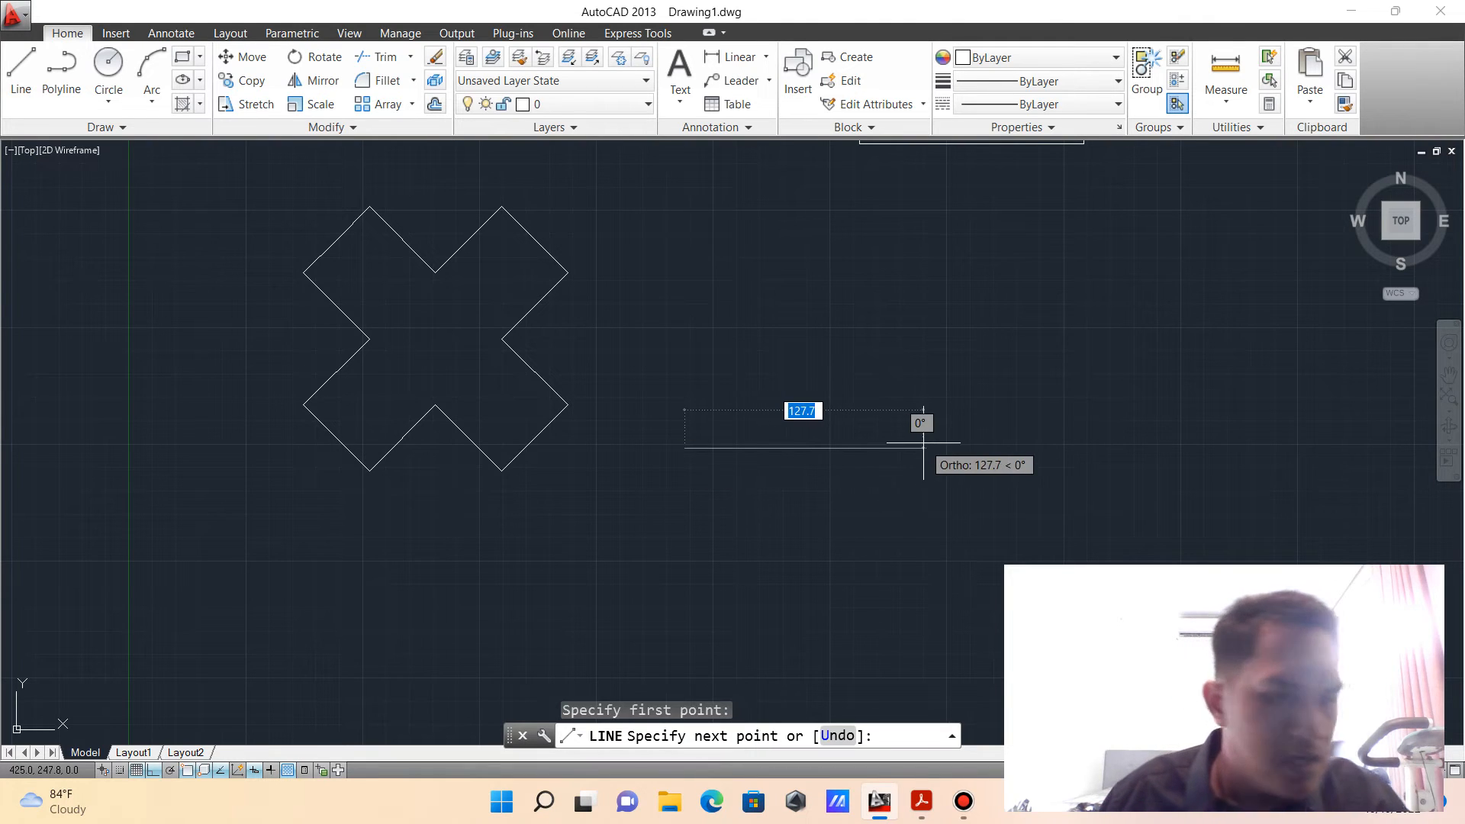
pyautogui.write('38')
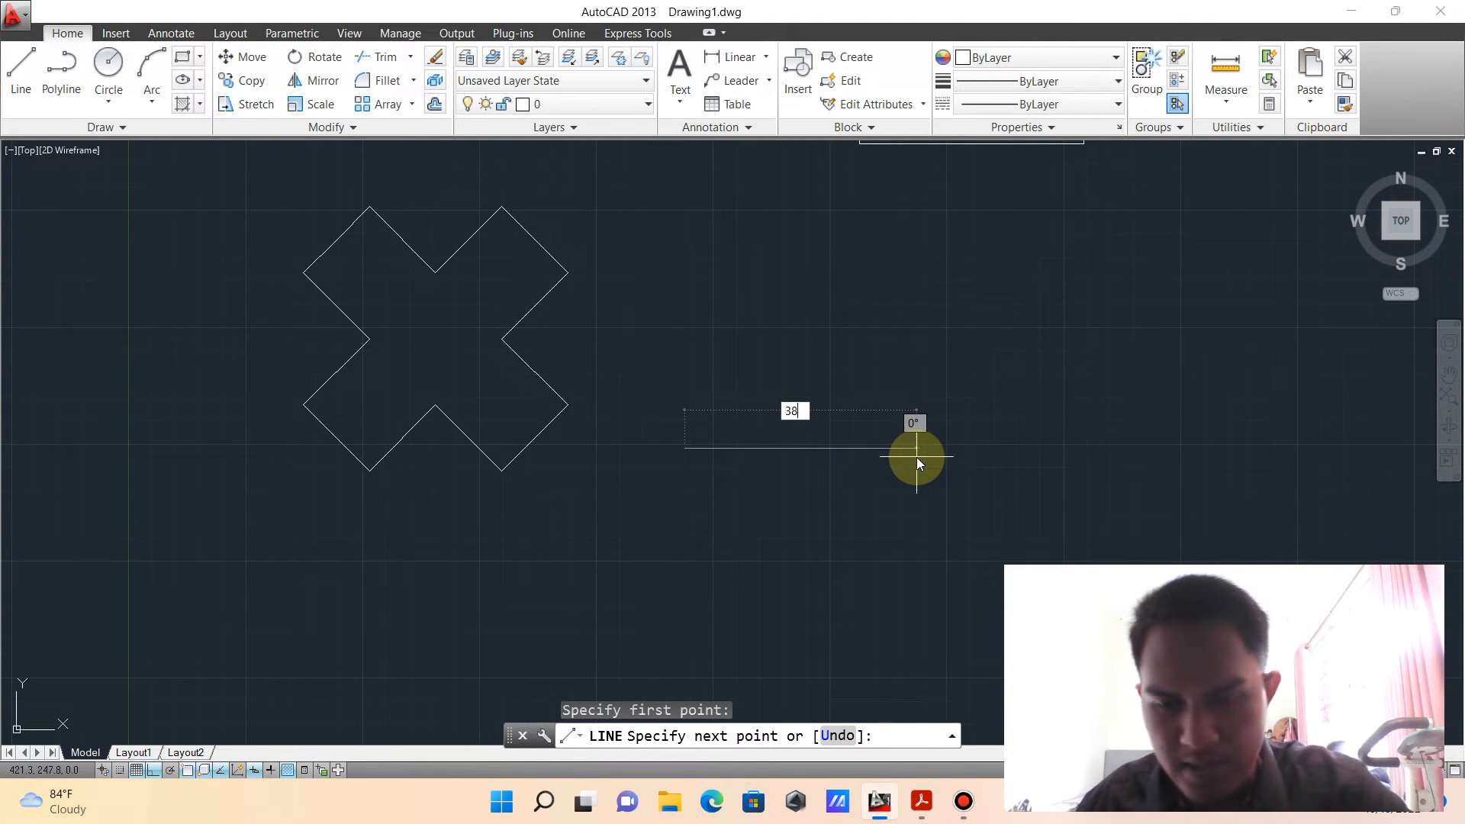
pyautogui.press('Return')
pyautogui.write('88')
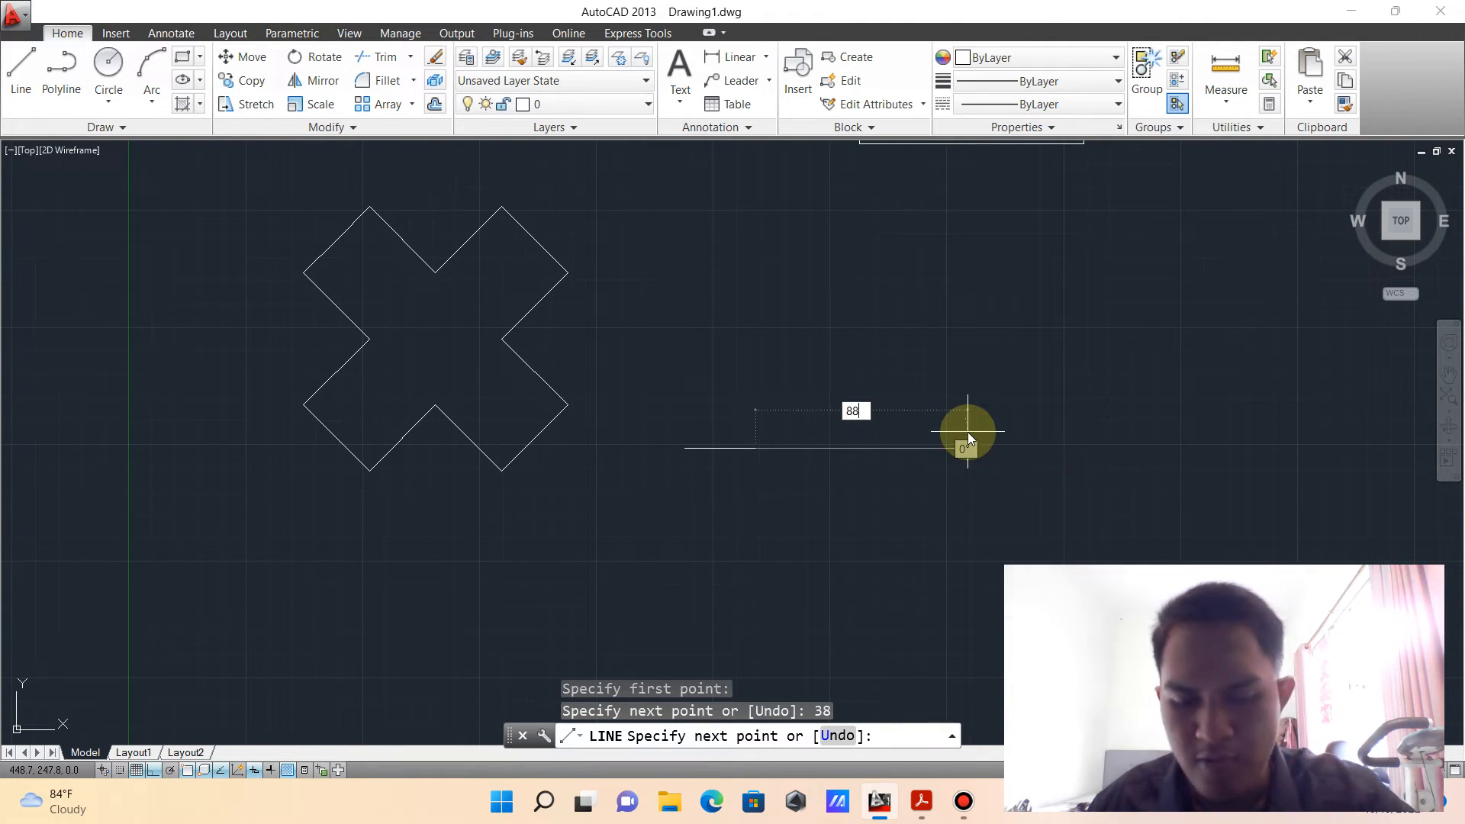
pyautogui.press('Return')
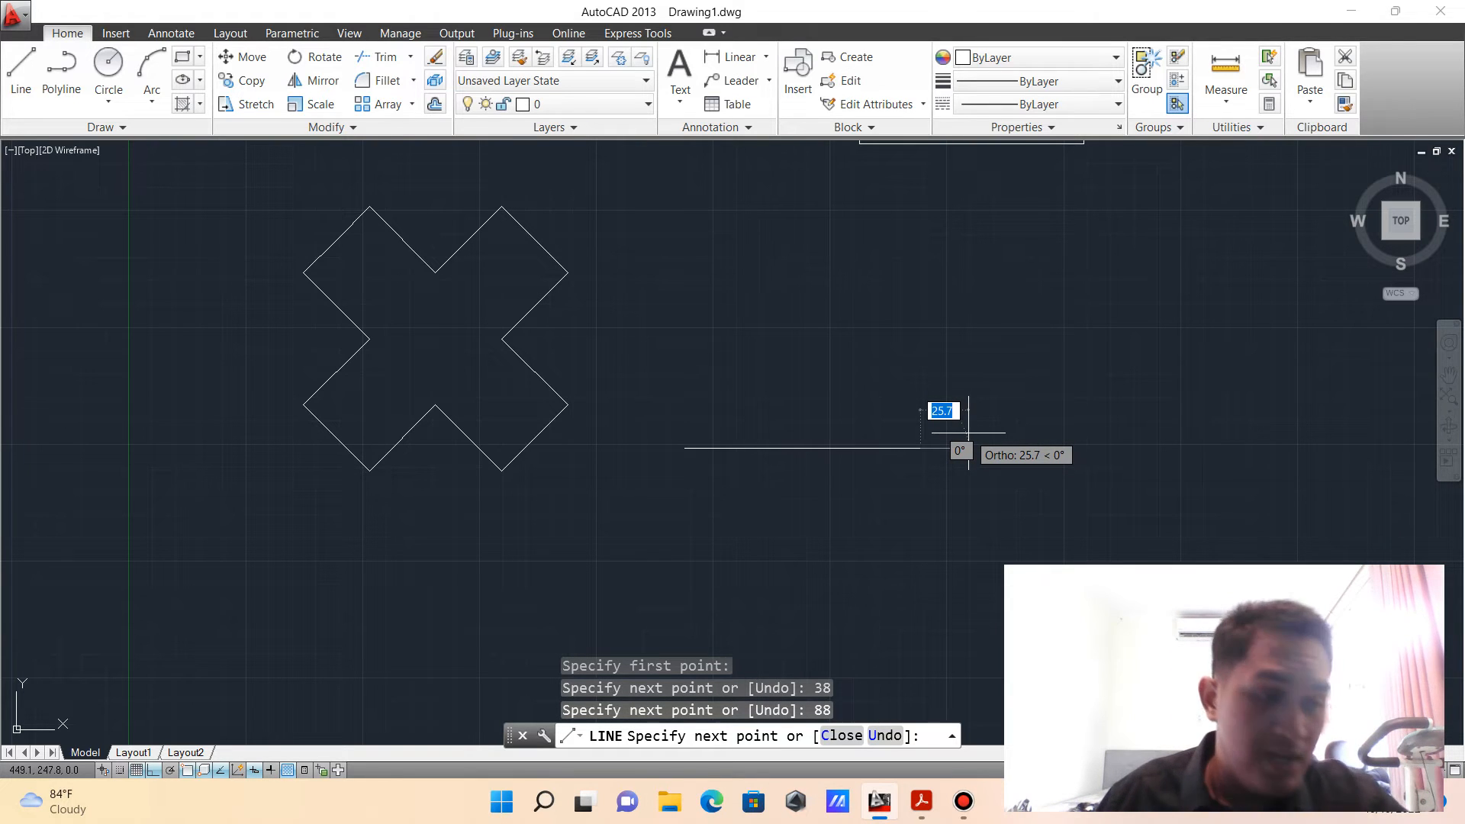
# - Continue the Z figure's base with a 25-unit line up and an 88-unit line to the left, and end the line
pyautogui.write('2')
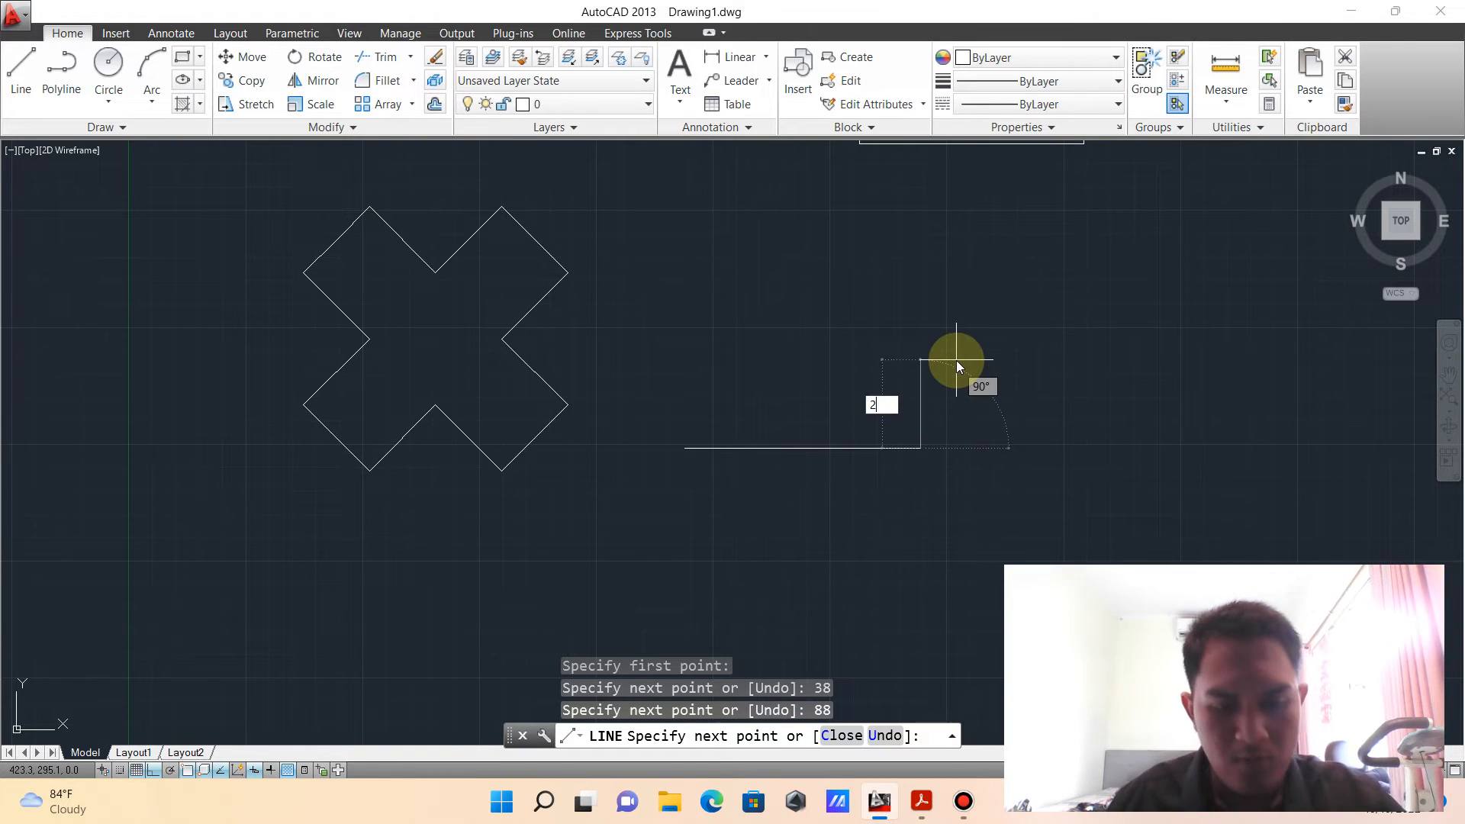
pyautogui.write('5')
pyautogui.press('Return')
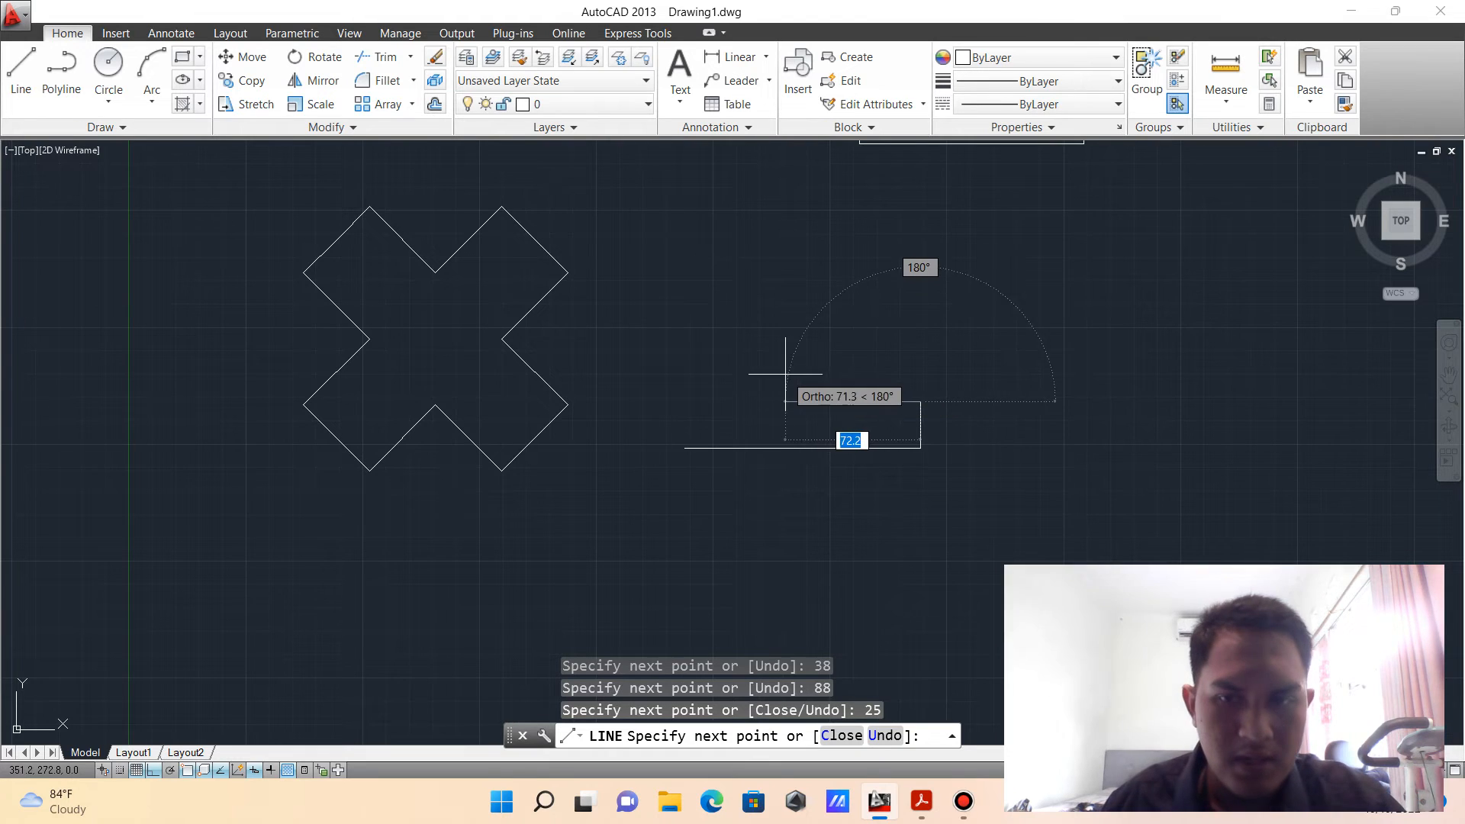
pyautogui.write('88')
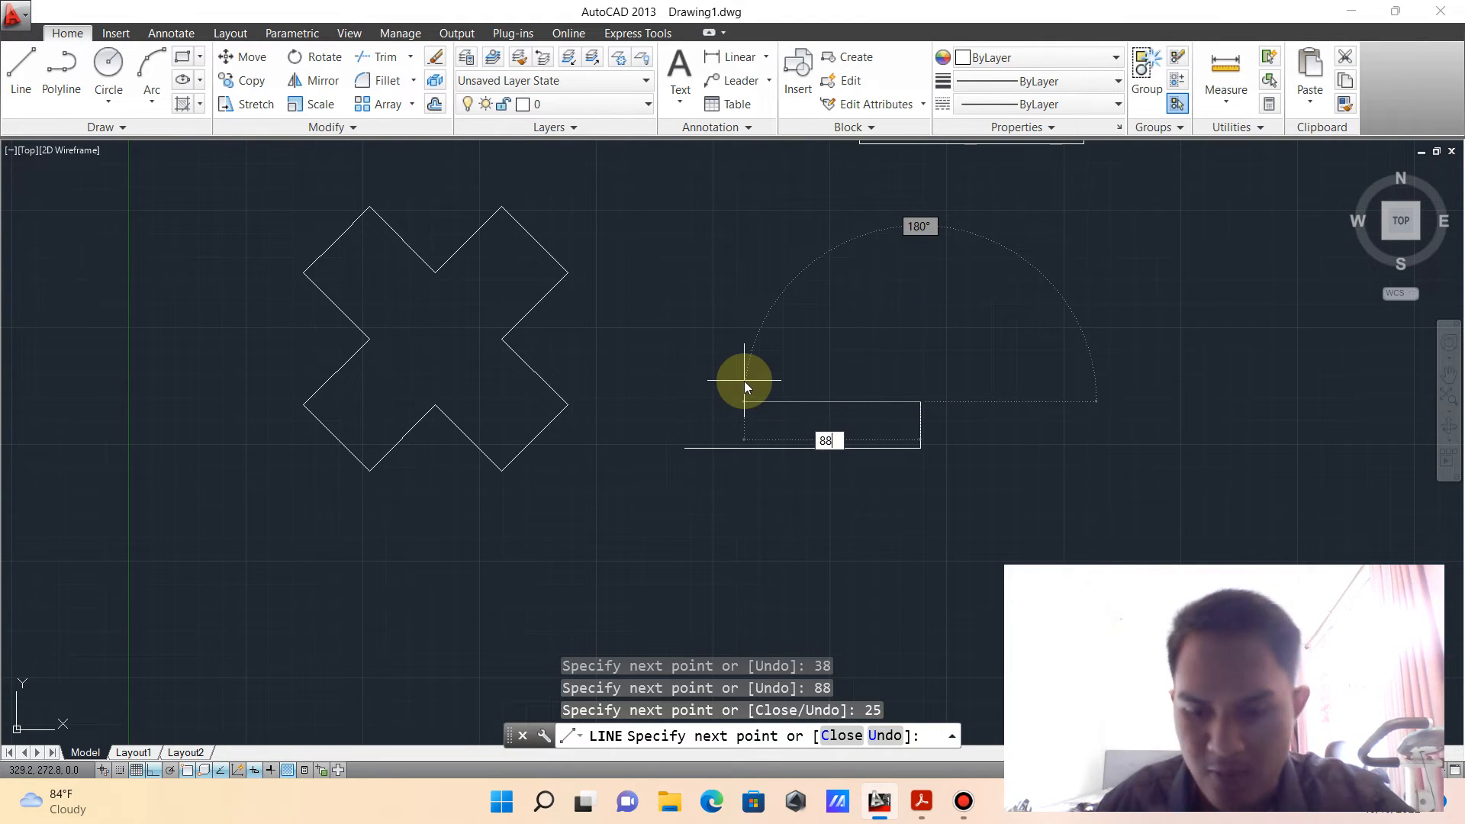
pyautogui.press('Return')
pyautogui.press('Escape')
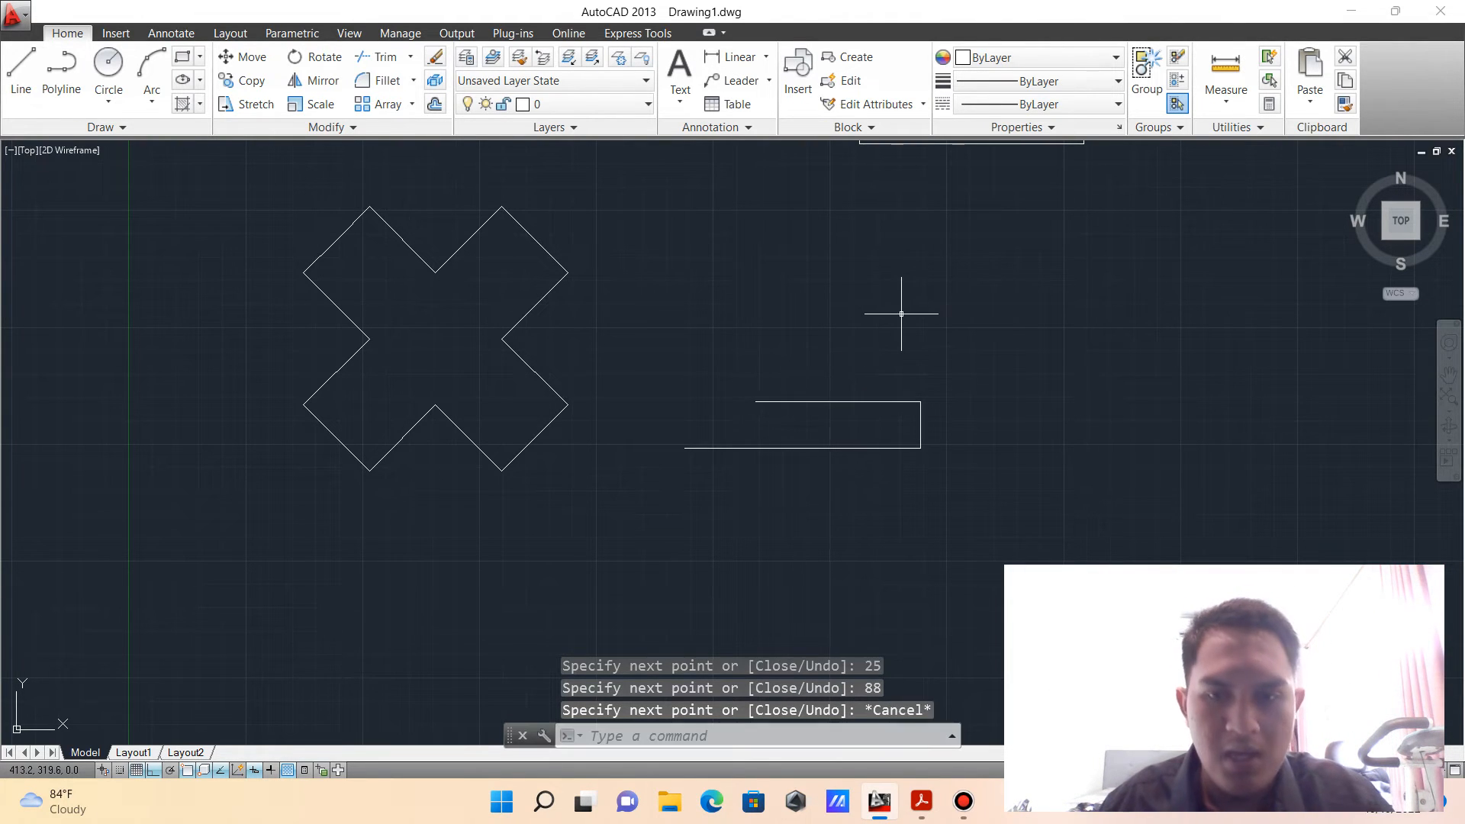
# - Draw a 100-unit vertical line upward from the upper-right corner of the Z figure's base
pyautogui.press('Return')
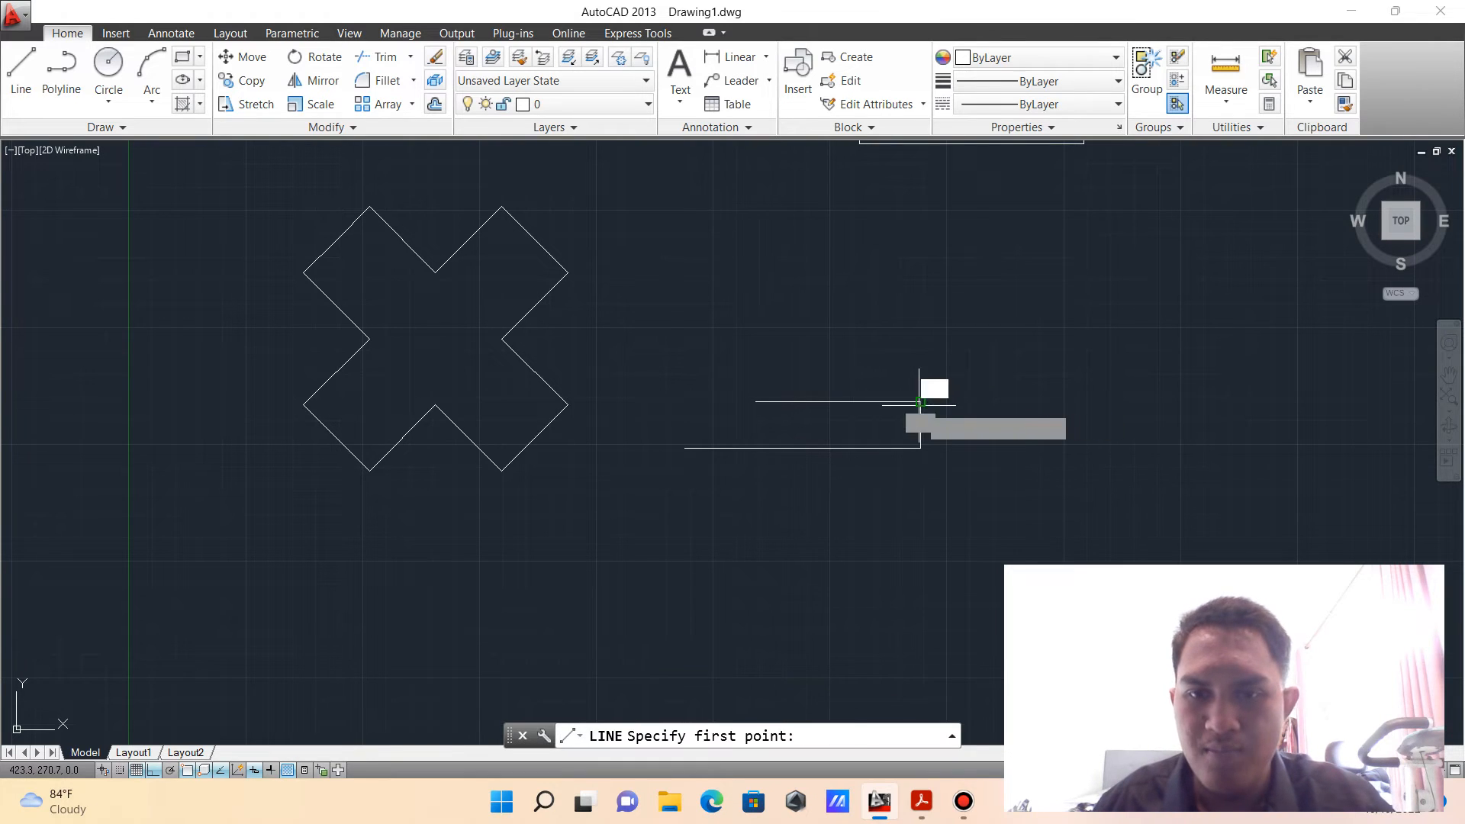
pyautogui.click(921, 401)
pyautogui.write('100')
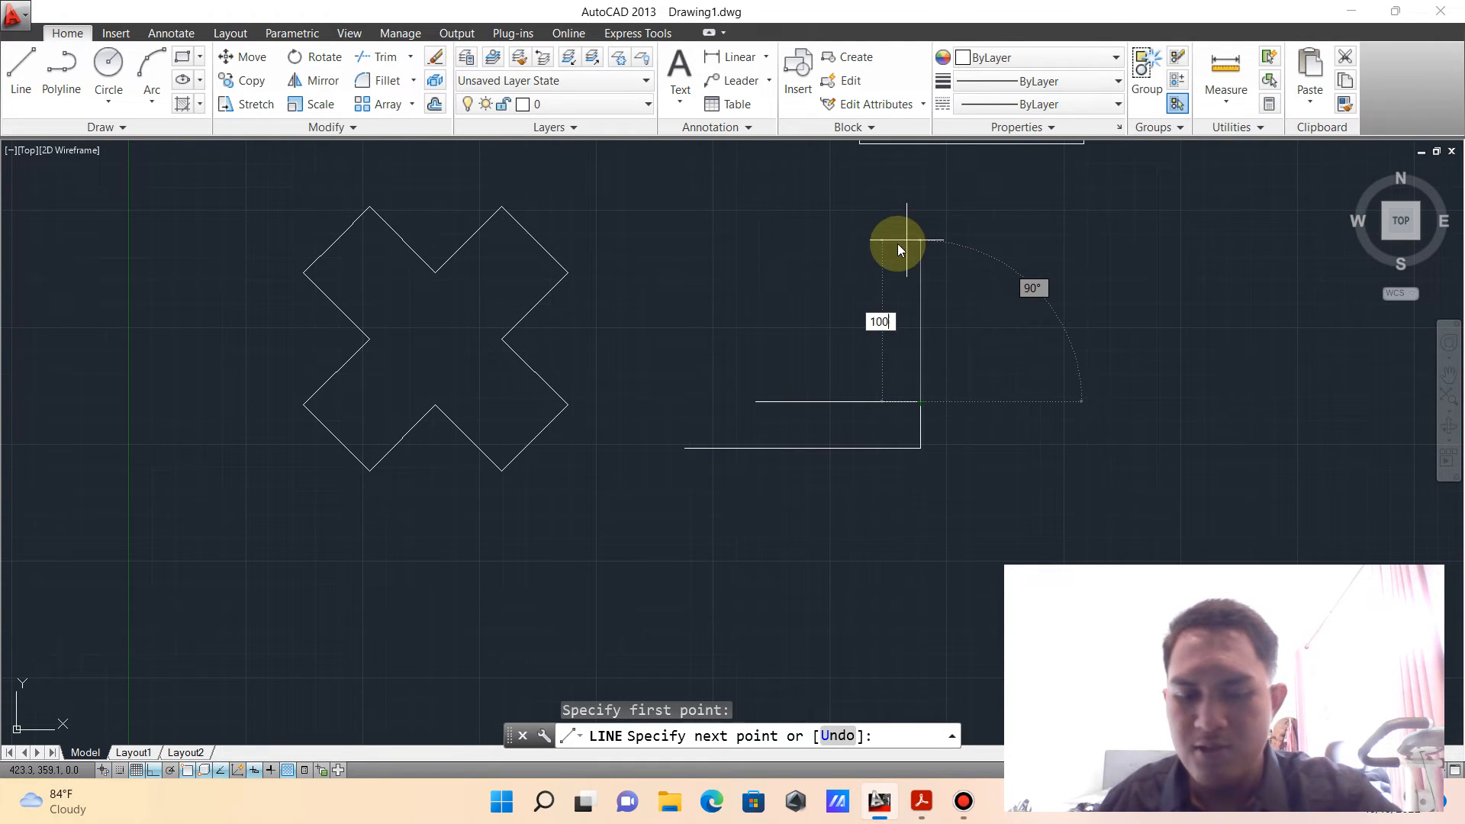
pyautogui.press('Return')
pyautogui.press('Escape')
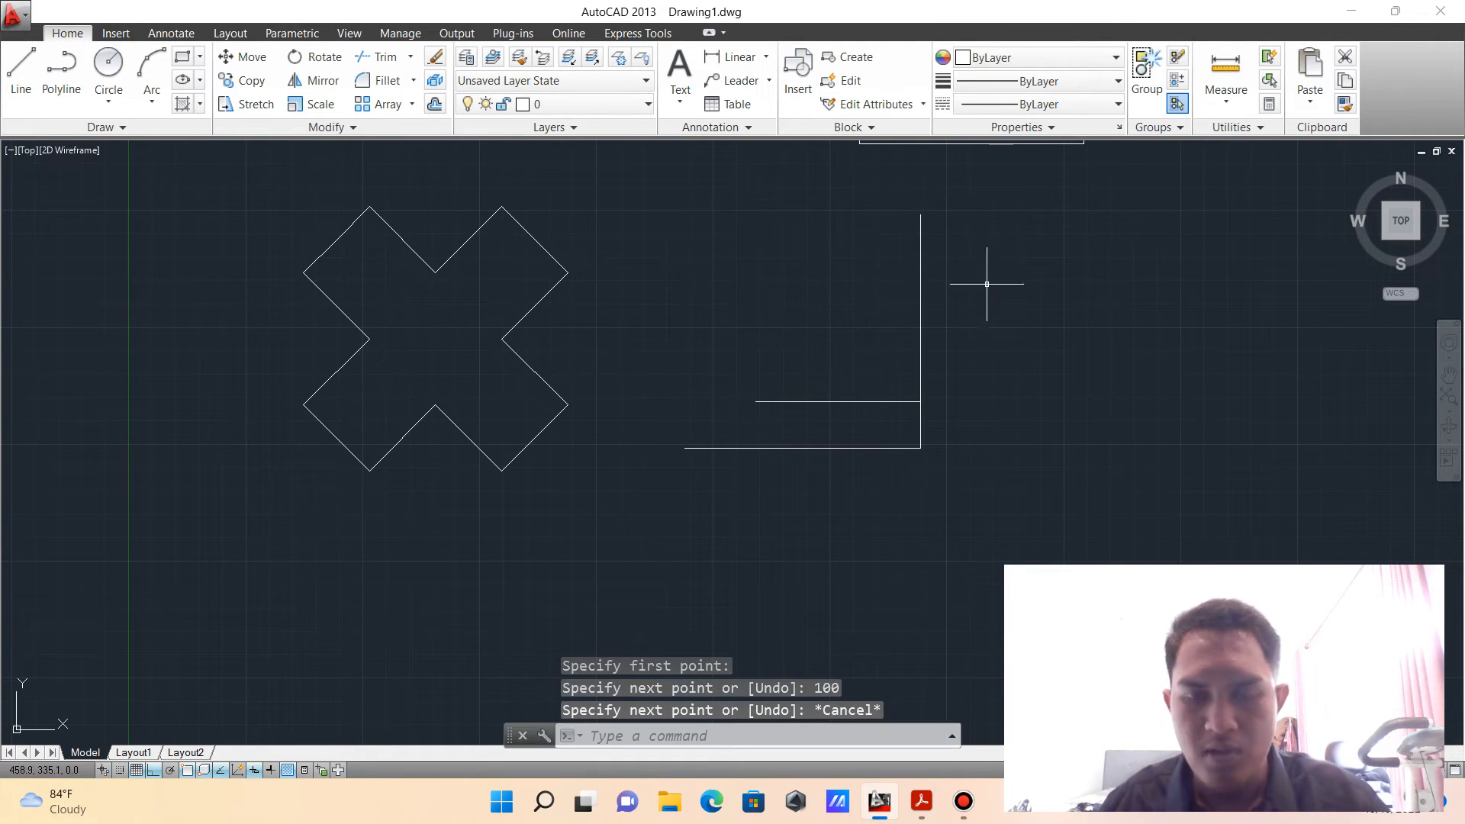
# - Move all the lines of the unfinished Z figure straight to the right, farther away from the cross
pyautogui.moveTo(986, 284); pyautogui.dragTo(977, 395, button='middle')
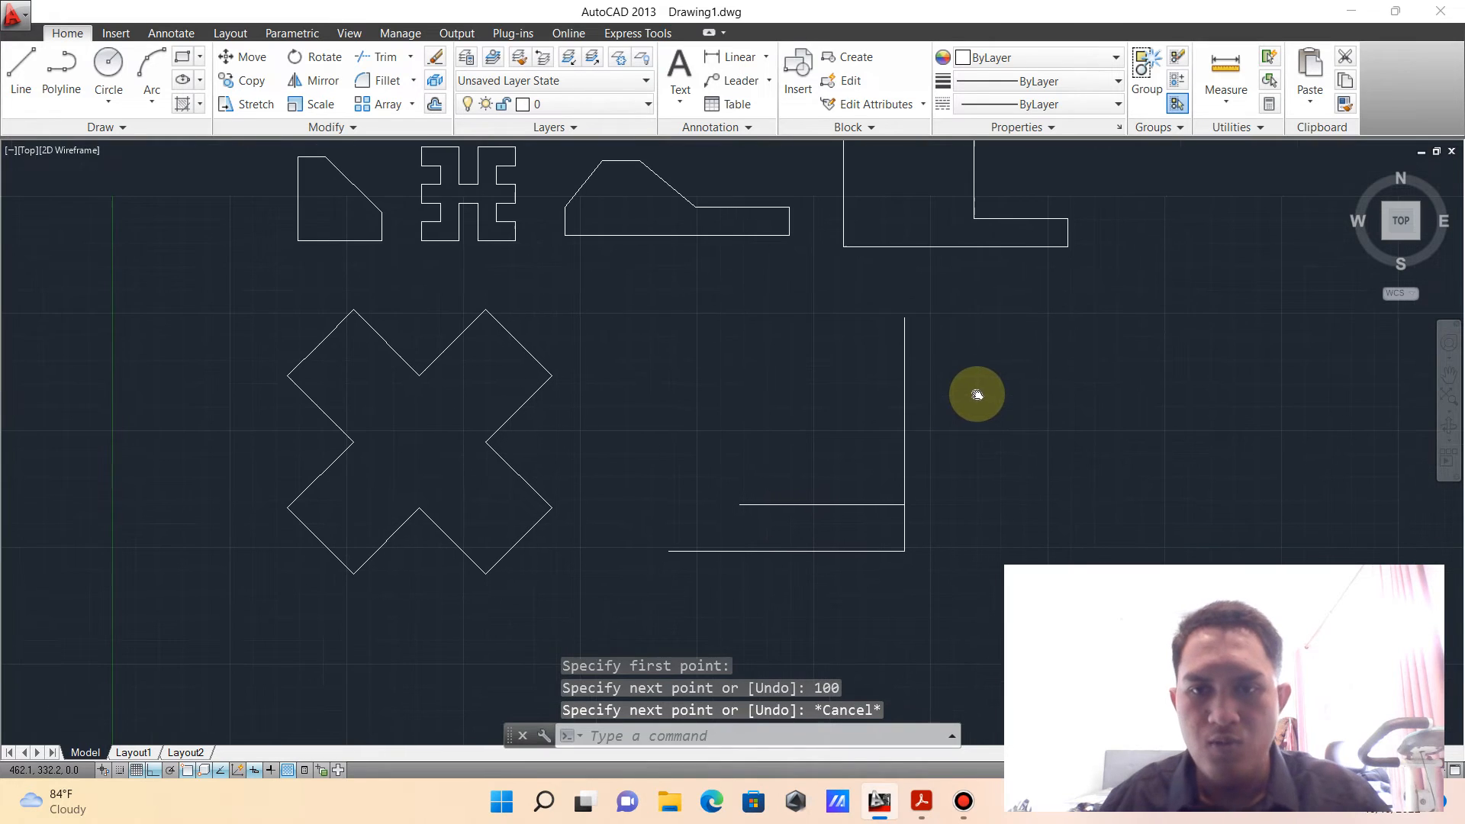
pyautogui.click(750, 307)
pyautogui.click(1011, 603)
pyautogui.click(661, 487)
pyautogui.click(900, 641)
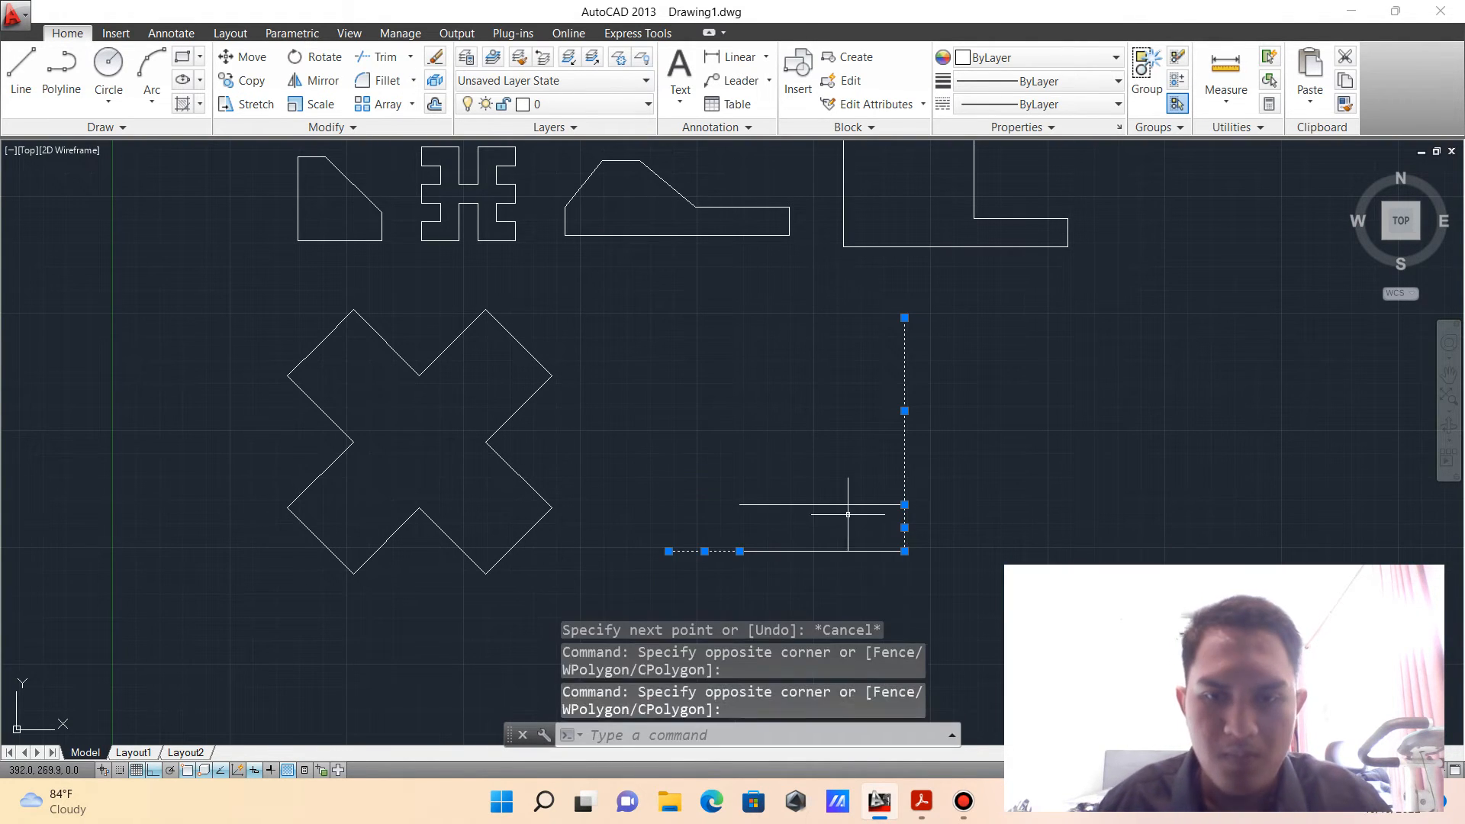
pyautogui.click(847, 514)
pyautogui.click(818, 518)
pyautogui.click(867, 594)
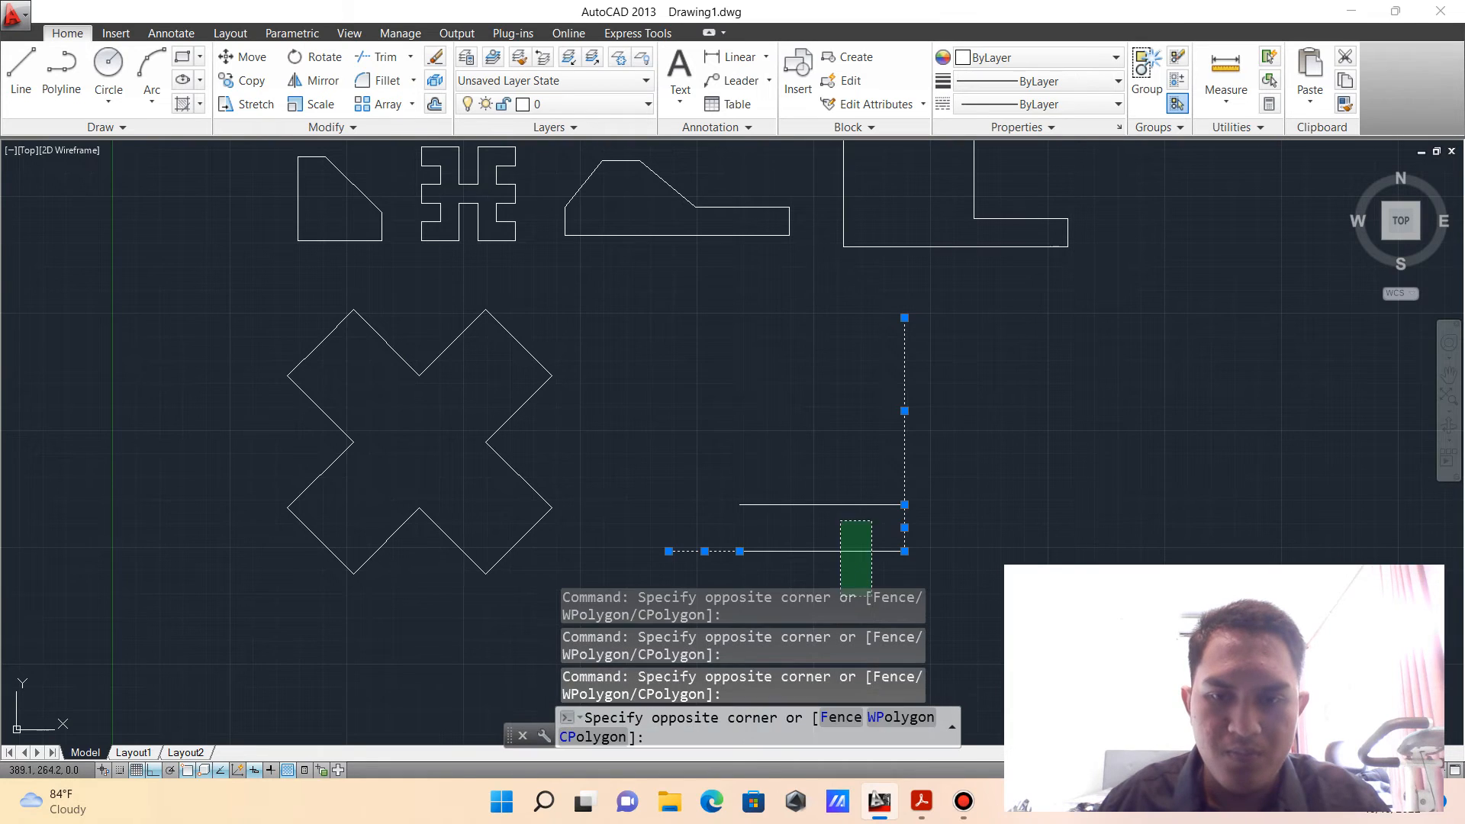
pyautogui.click(819, 492)
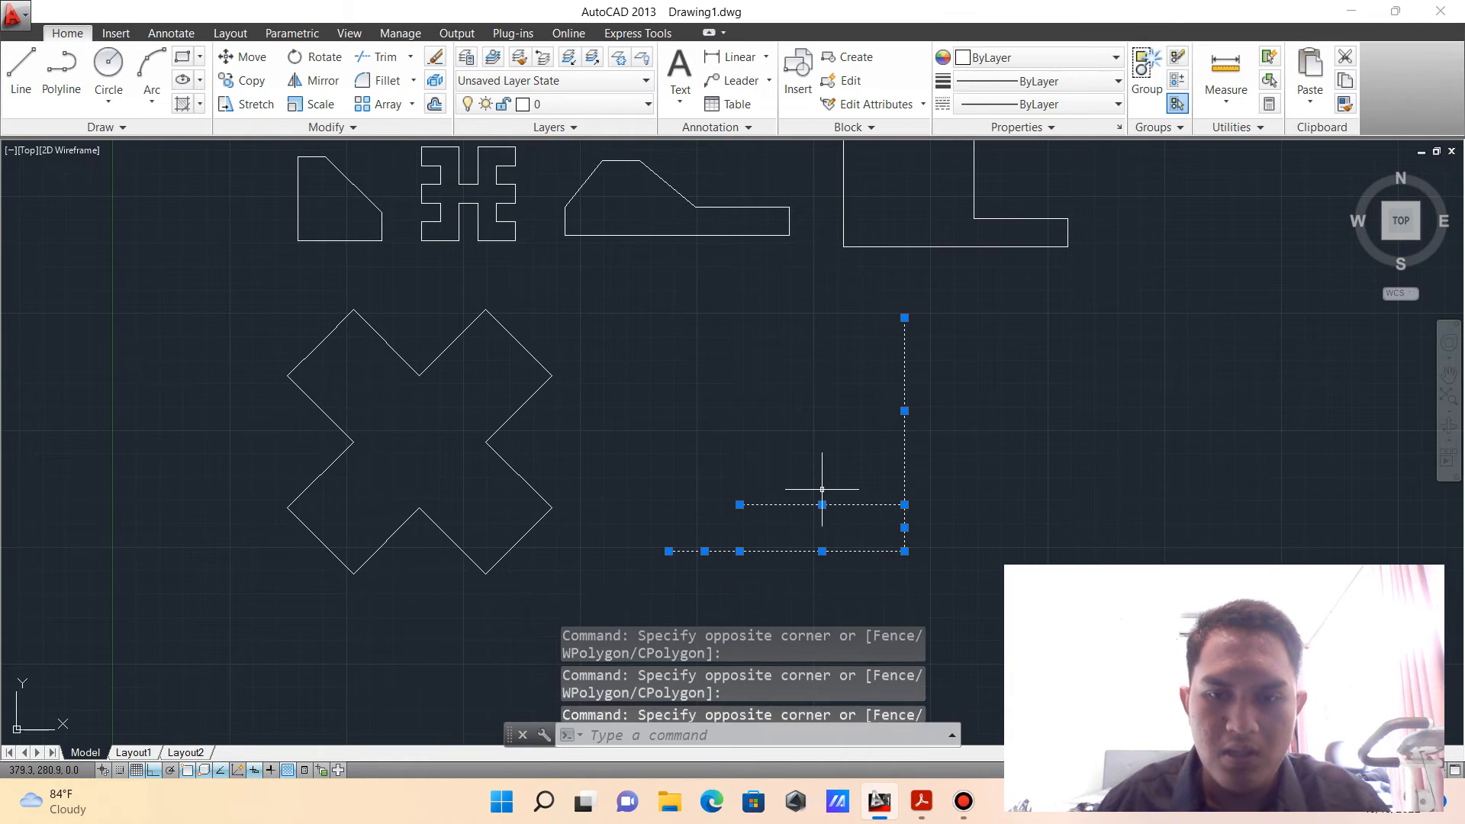
pyautogui.click(253, 57)
pyautogui.click(850, 551)
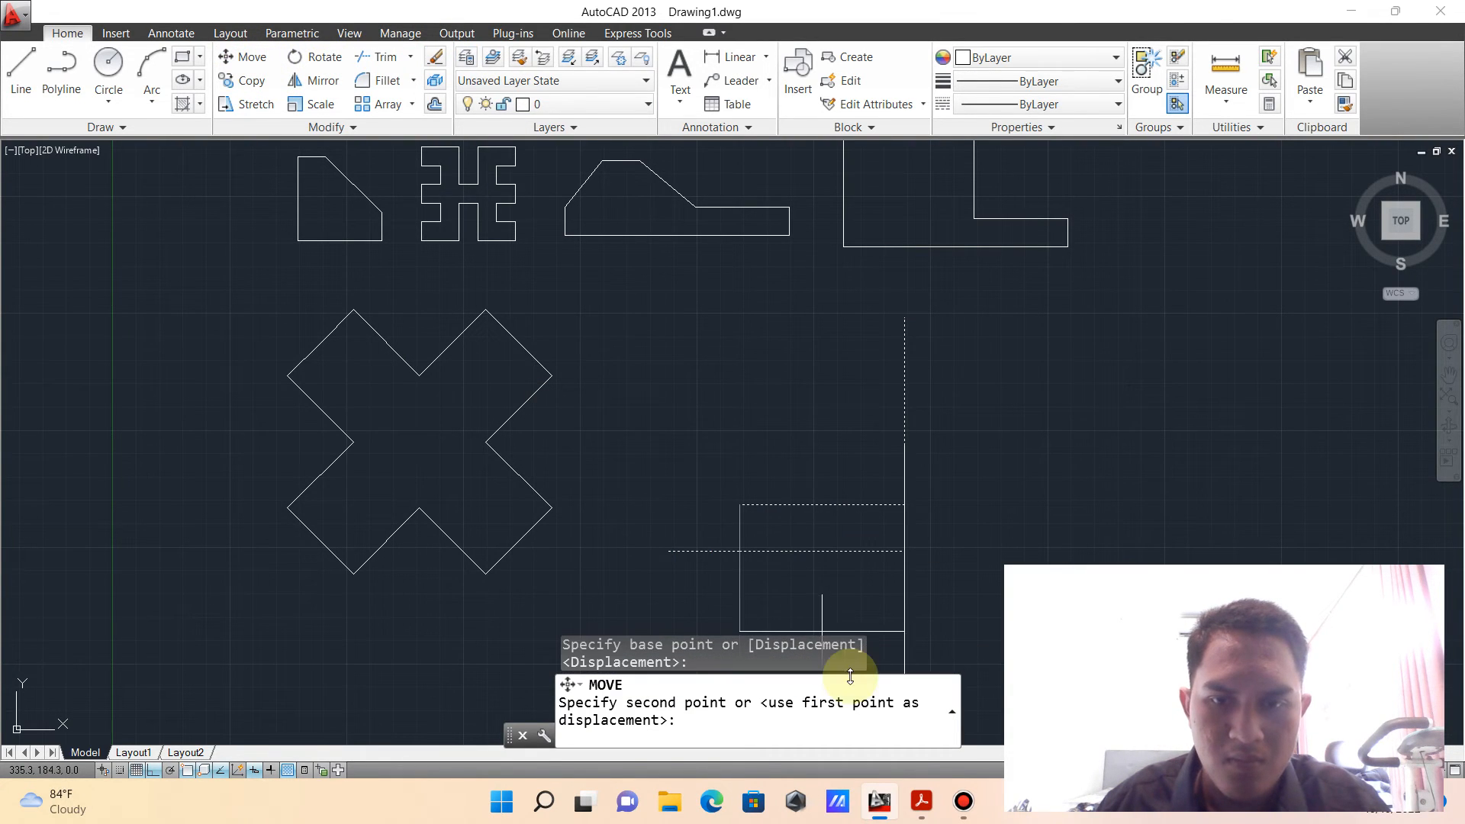
pyautogui.click(964, 687)
pyautogui.moveTo(1162, 496); pyautogui.dragTo(955, 428, button='middle')
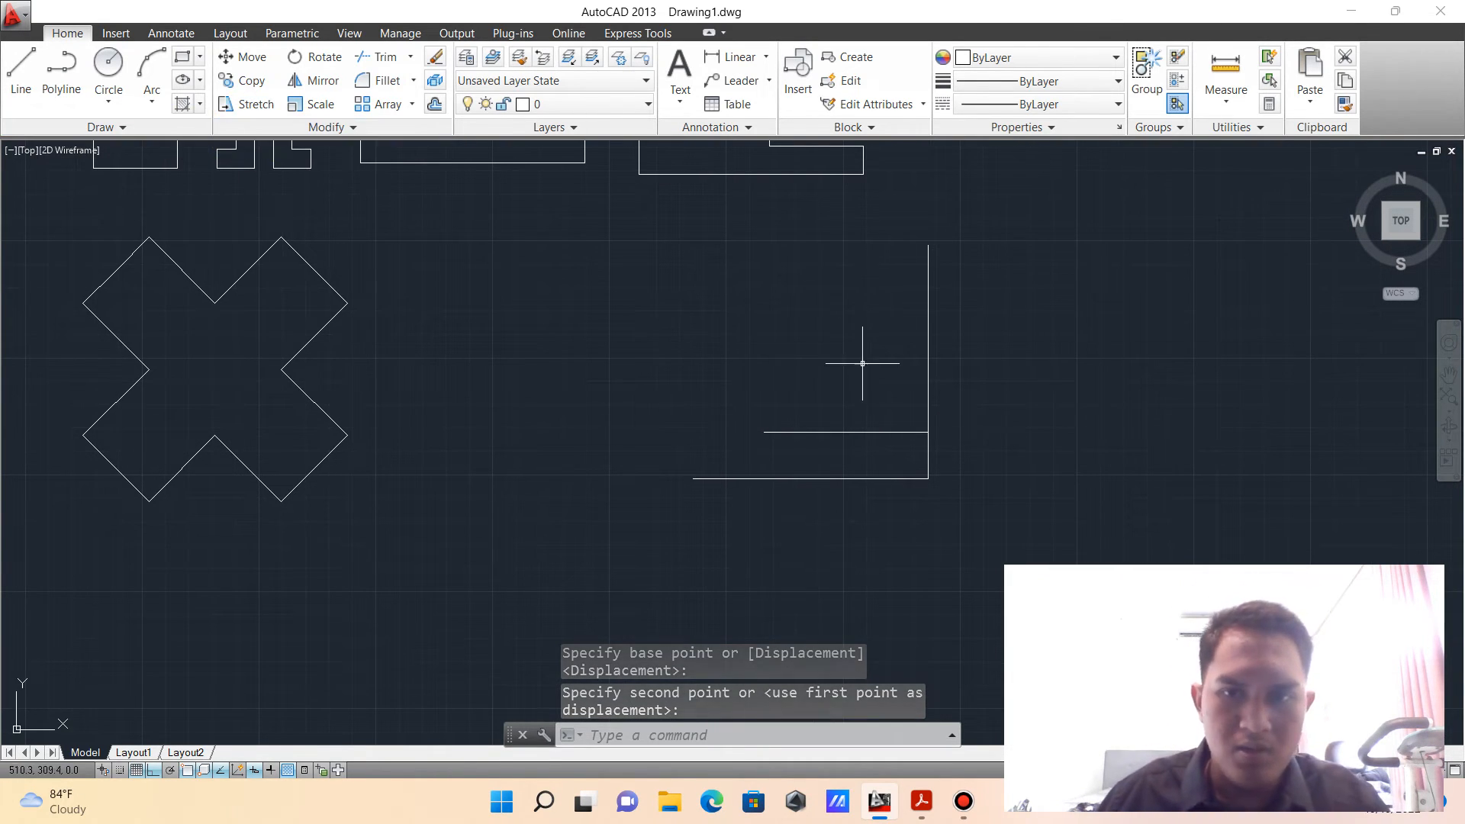
# - Draw a diagonal line from the left end of the base's upper edge to the top of the 100-unit vertical line
pyautogui.click(21, 72)
pyautogui.click(763, 432)
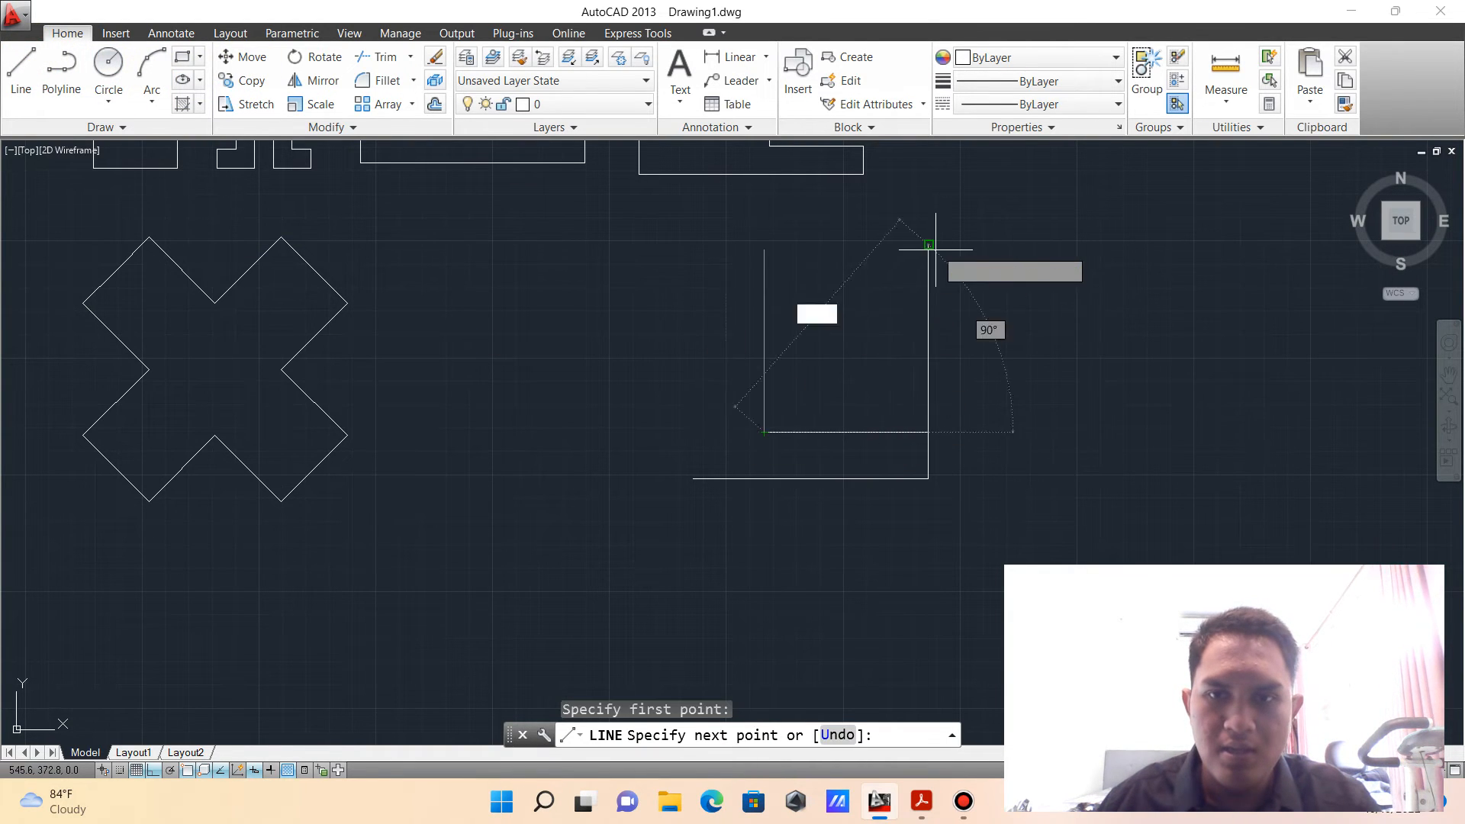
pyautogui.click(928, 245)
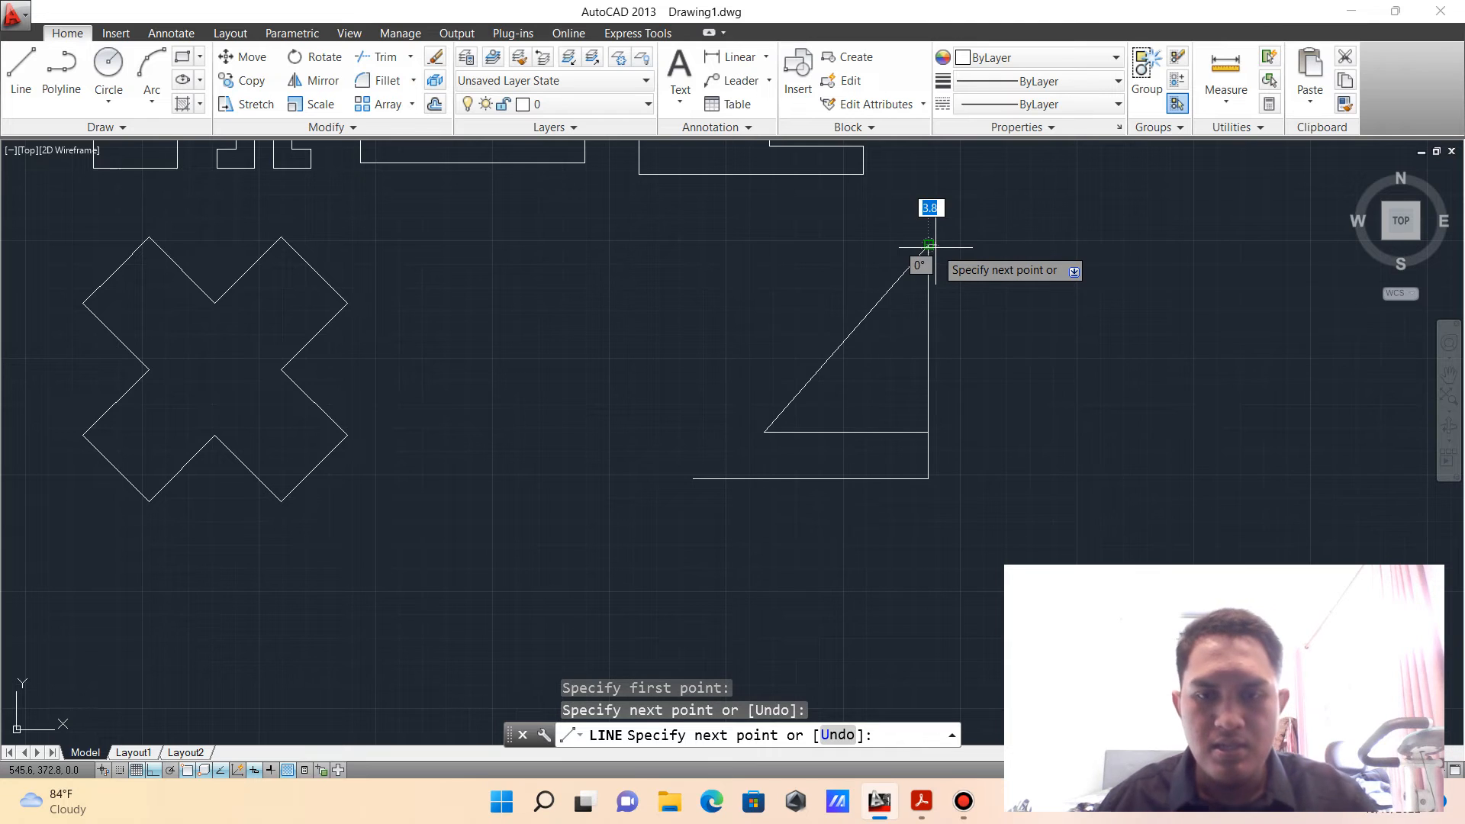
pyautogui.press('Escape')
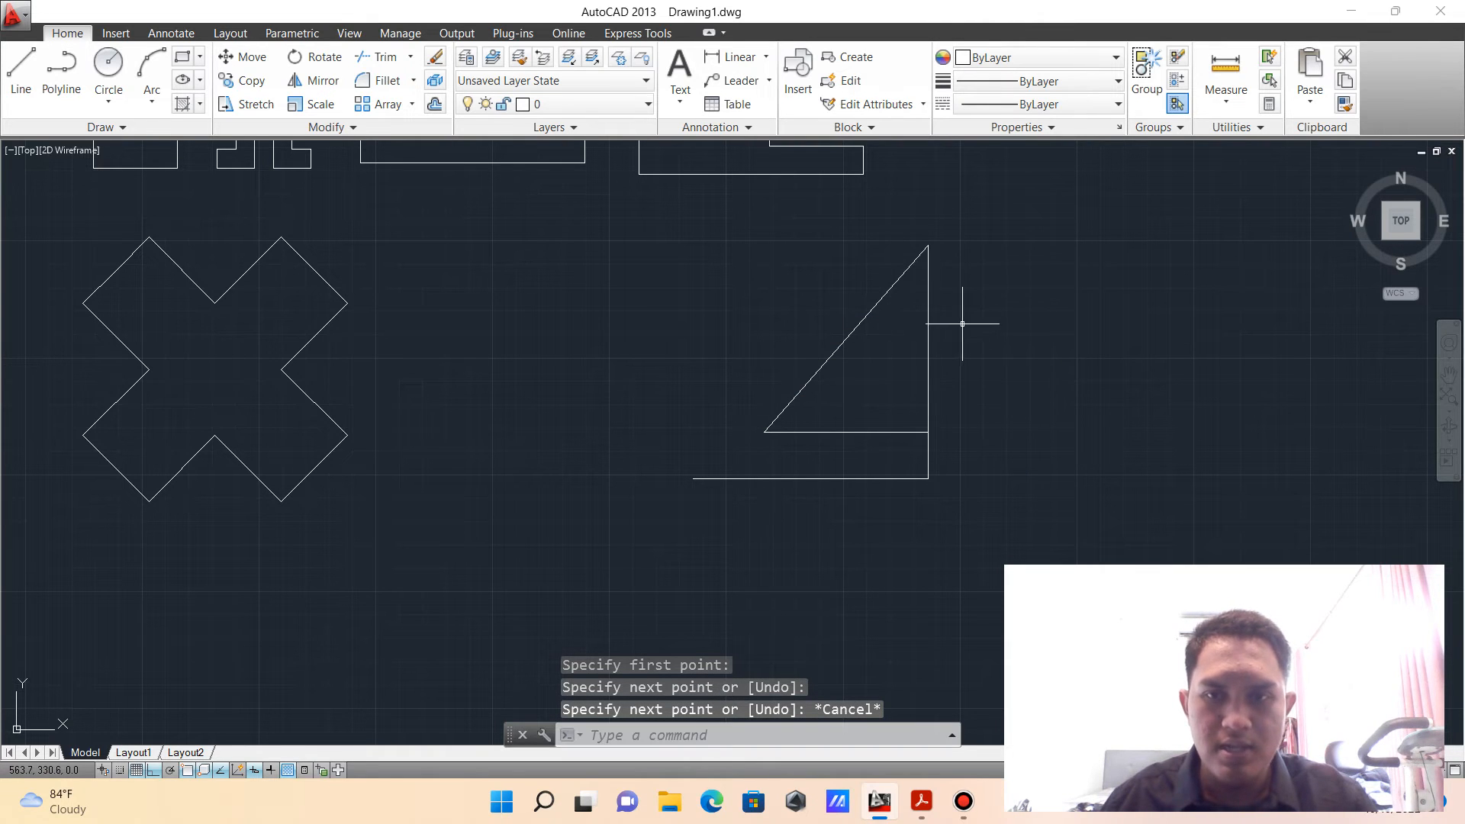
pyautogui.moveTo(962, 324); pyautogui.dragTo(954, 432, button='middle')
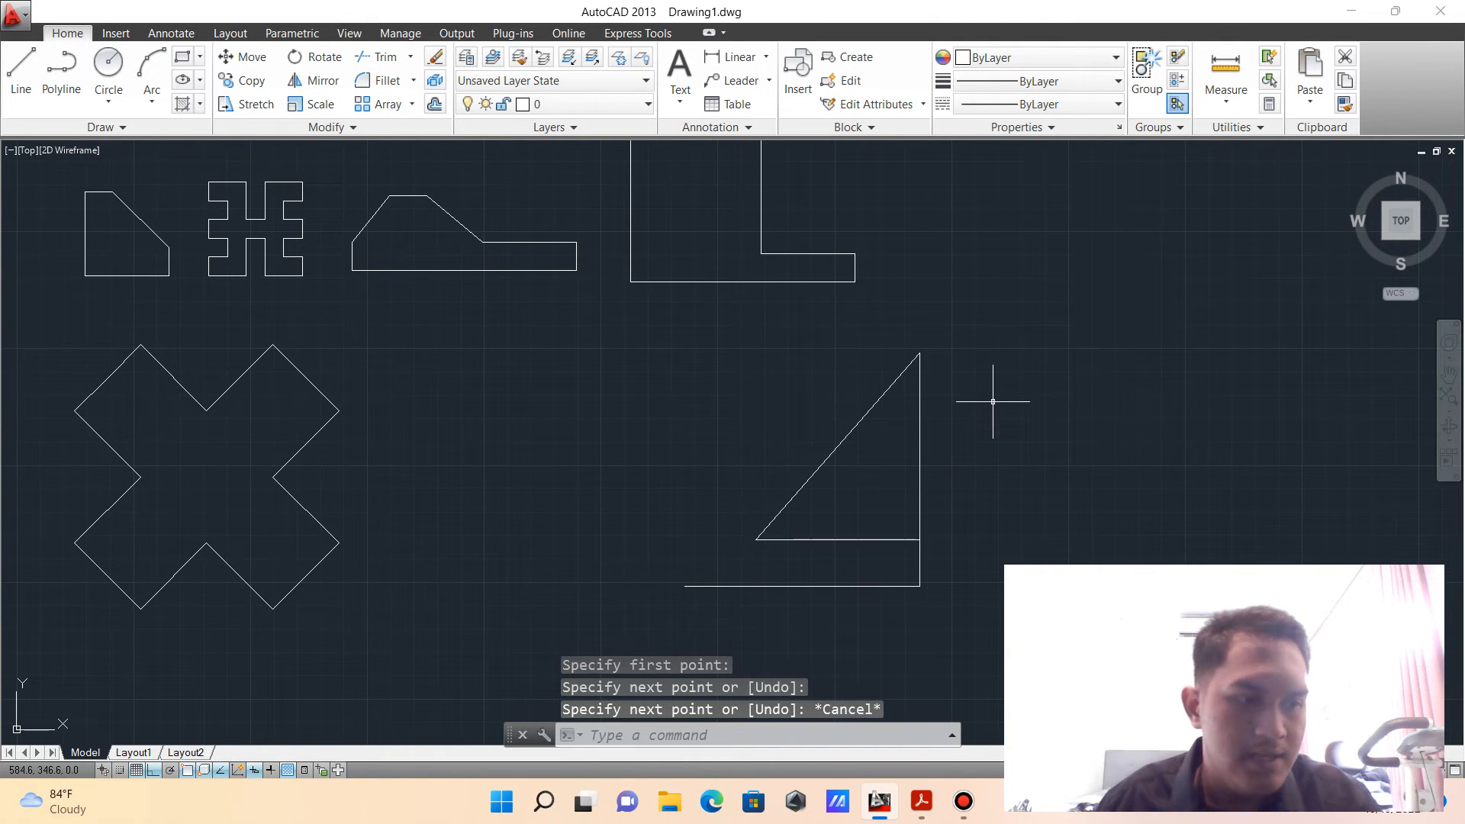
# - From the top of the 100-unit vertical, draw the Z's top bar with a 25-unit line up, then 88 and 38-unit lines to the left
pyautogui.click(21, 68)
pyautogui.click(919, 355)
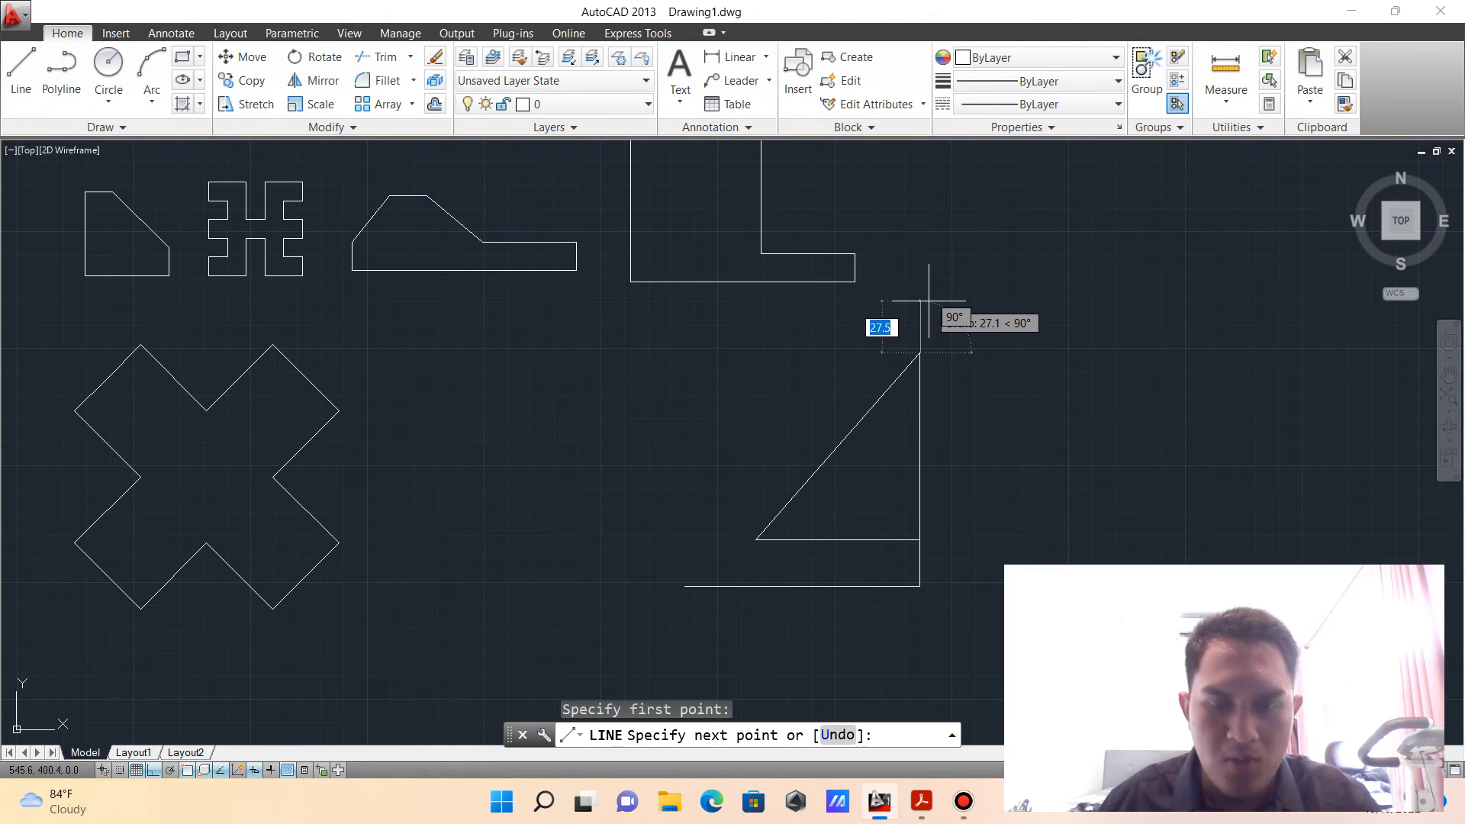
pyautogui.write('25')
pyautogui.press('Return')
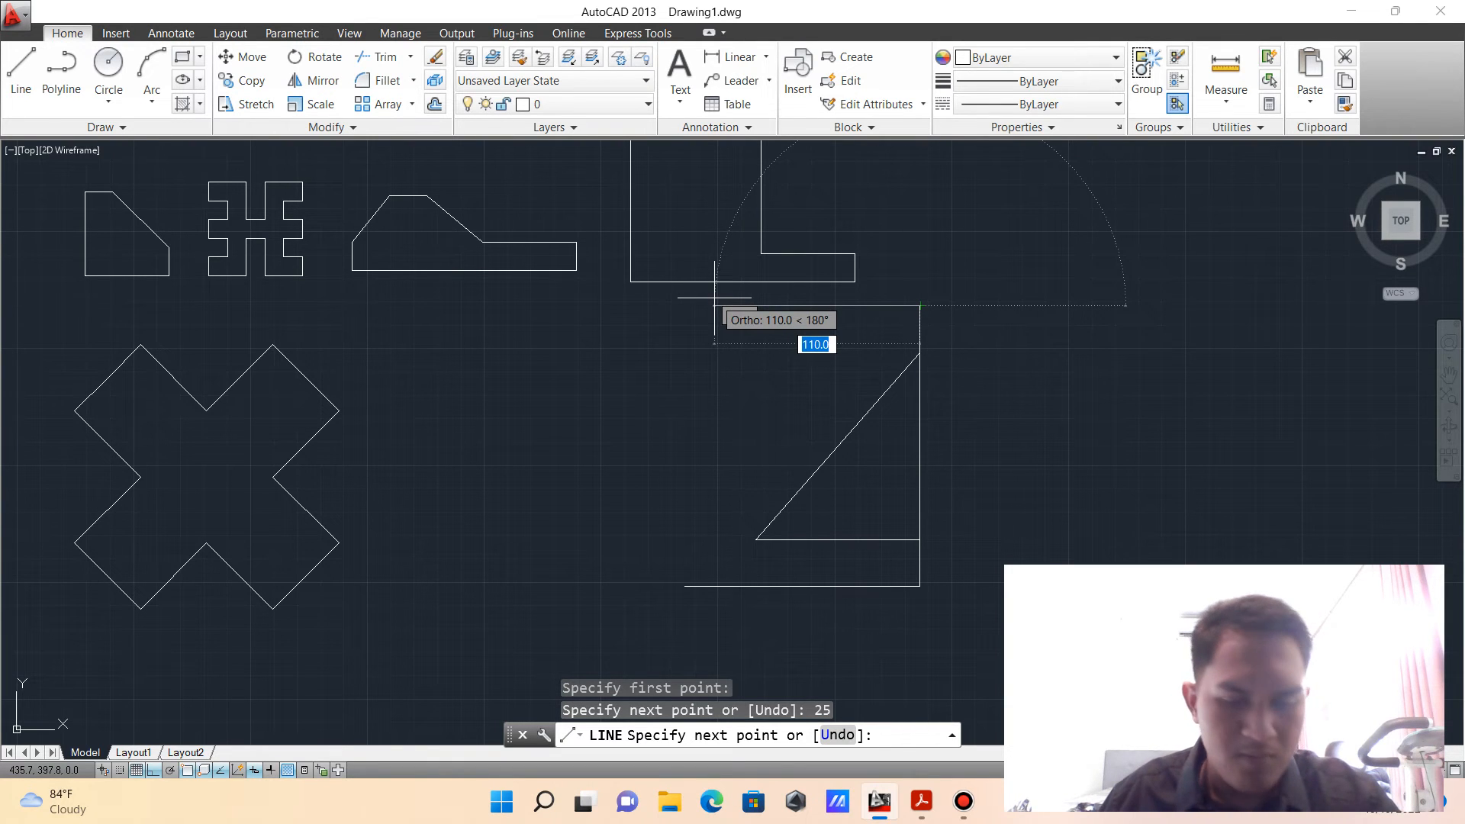
pyautogui.write('88')
pyautogui.press('Return')
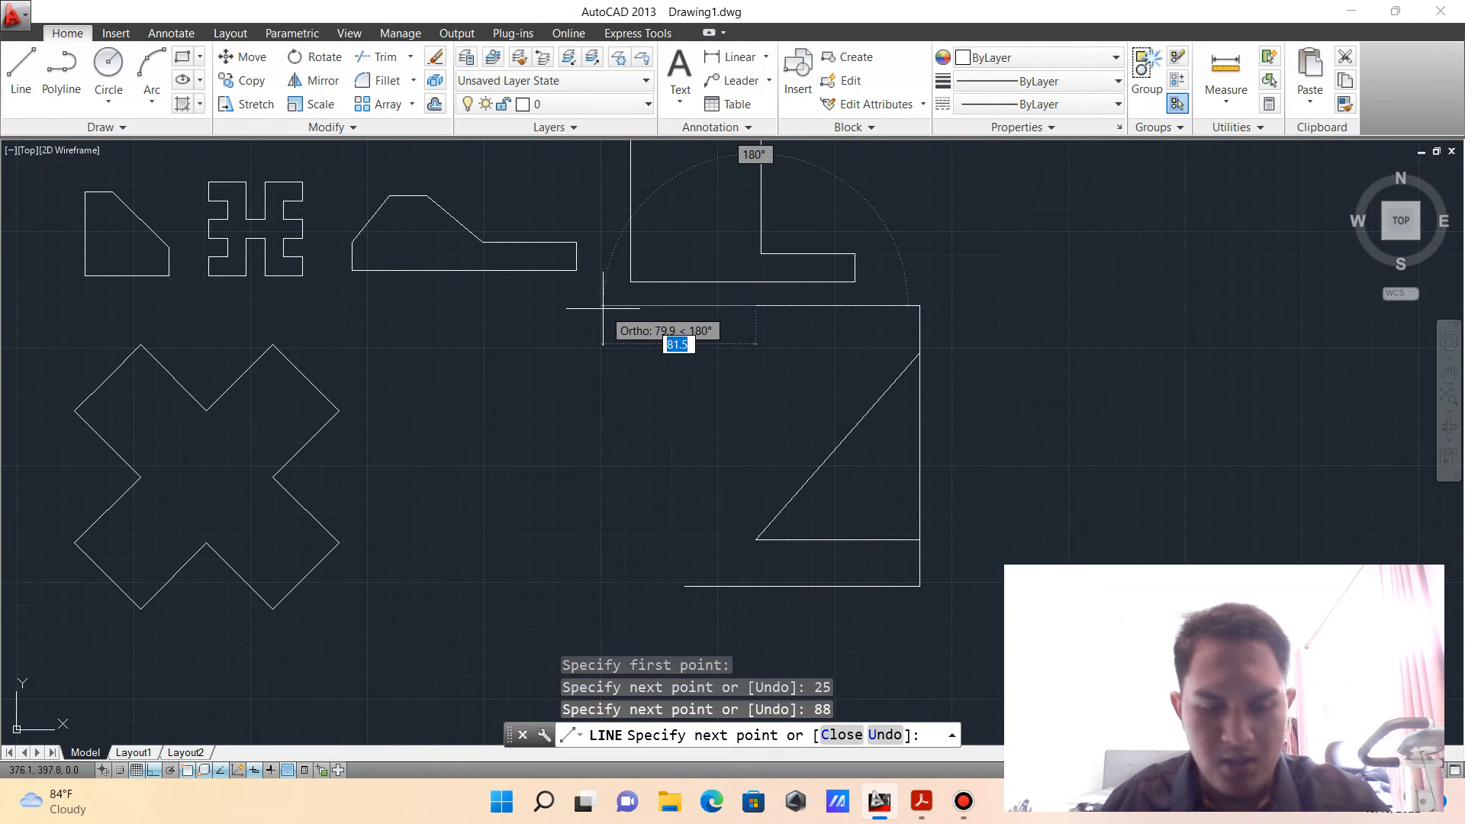
pyautogui.write('2')
pyautogui.press('BackSpace')
pyautogui.write('38')
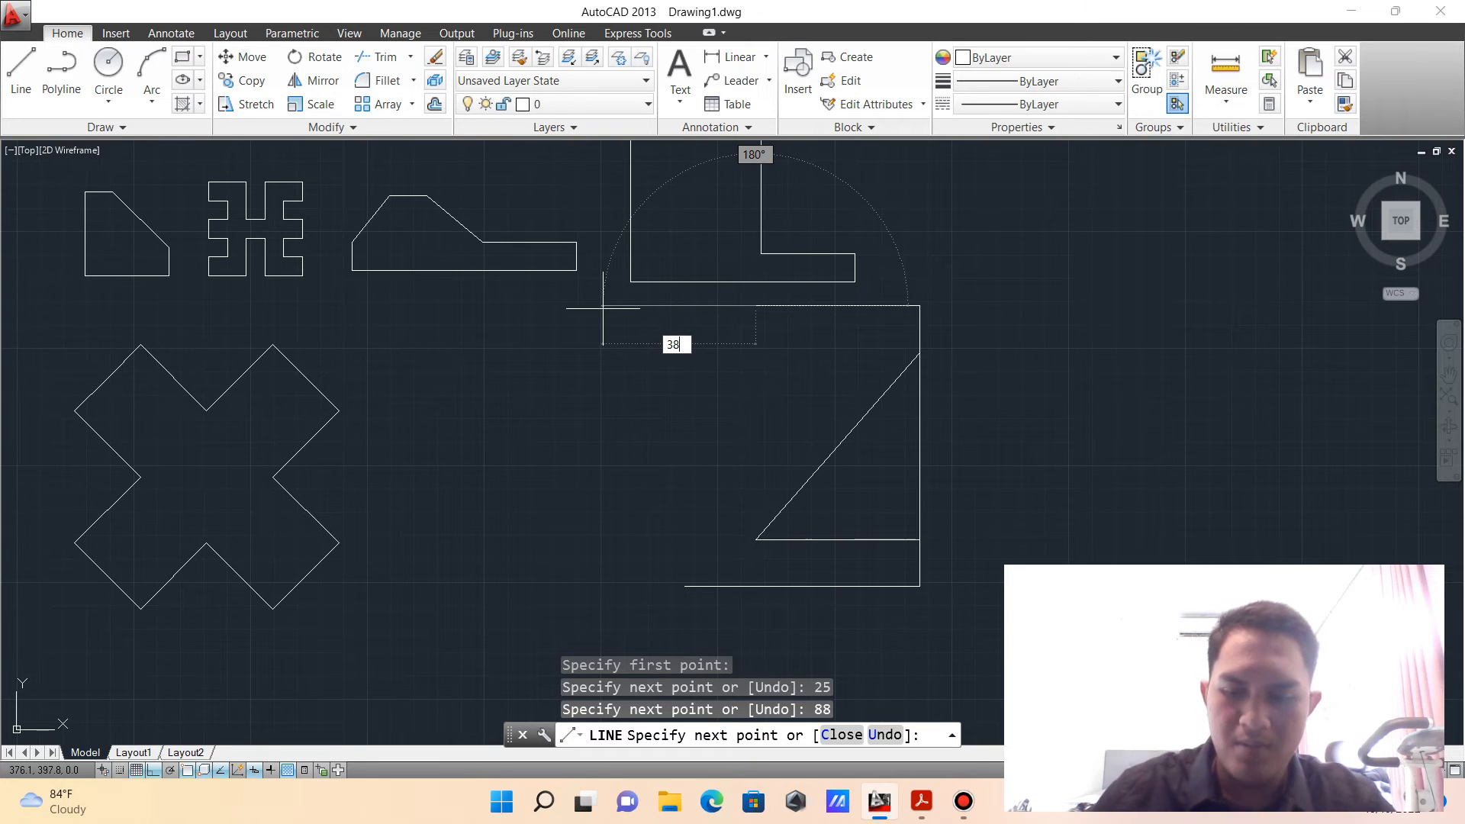
pyautogui.press('Return')
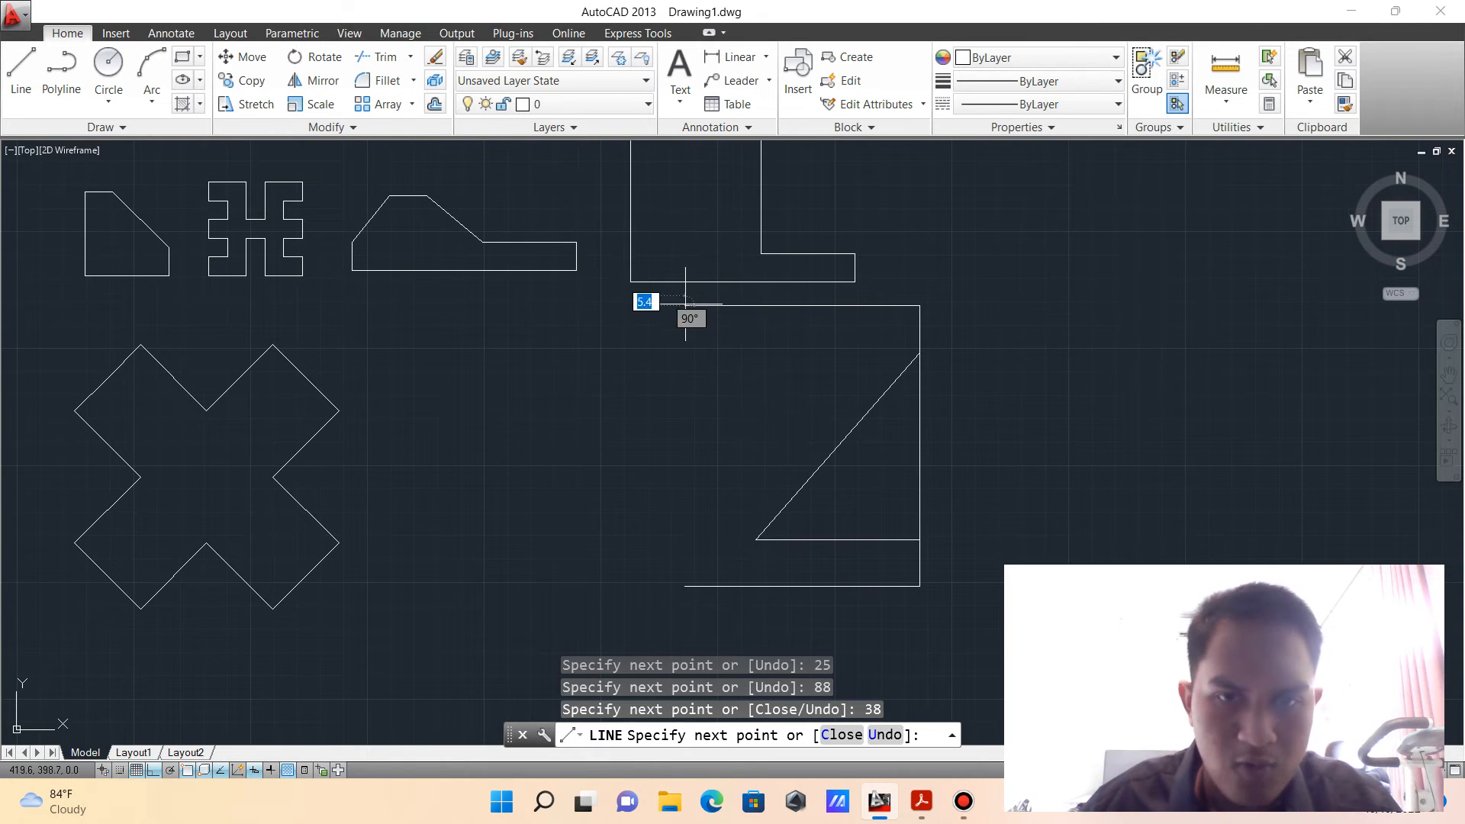
# - Continue the top bar with a 25-unit line down and an 88-unit line to the right, and end the line
pyautogui.write('1')
pyautogui.press('BackSpace')
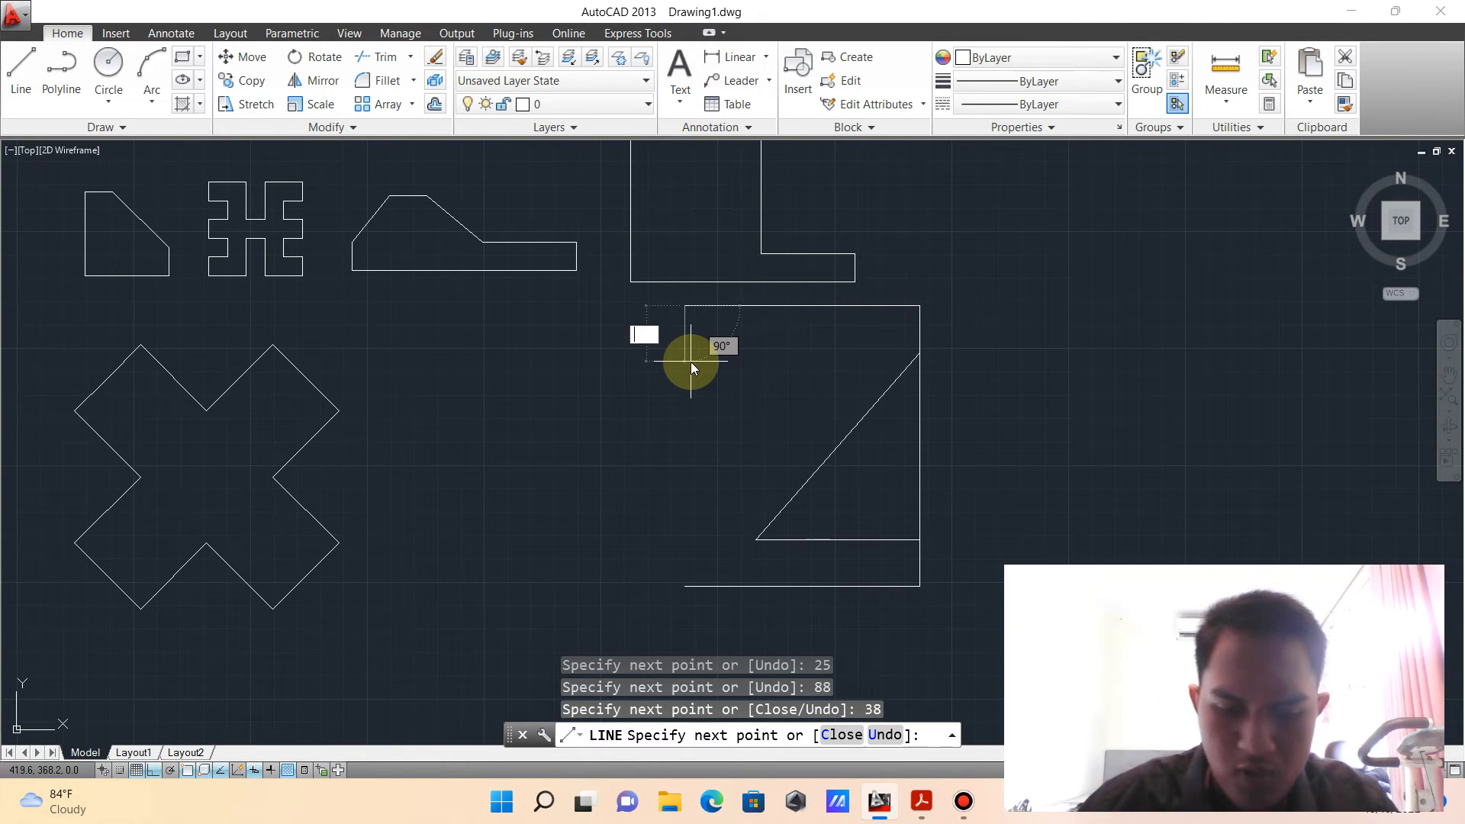
pyautogui.write('25')
pyautogui.press('Return')
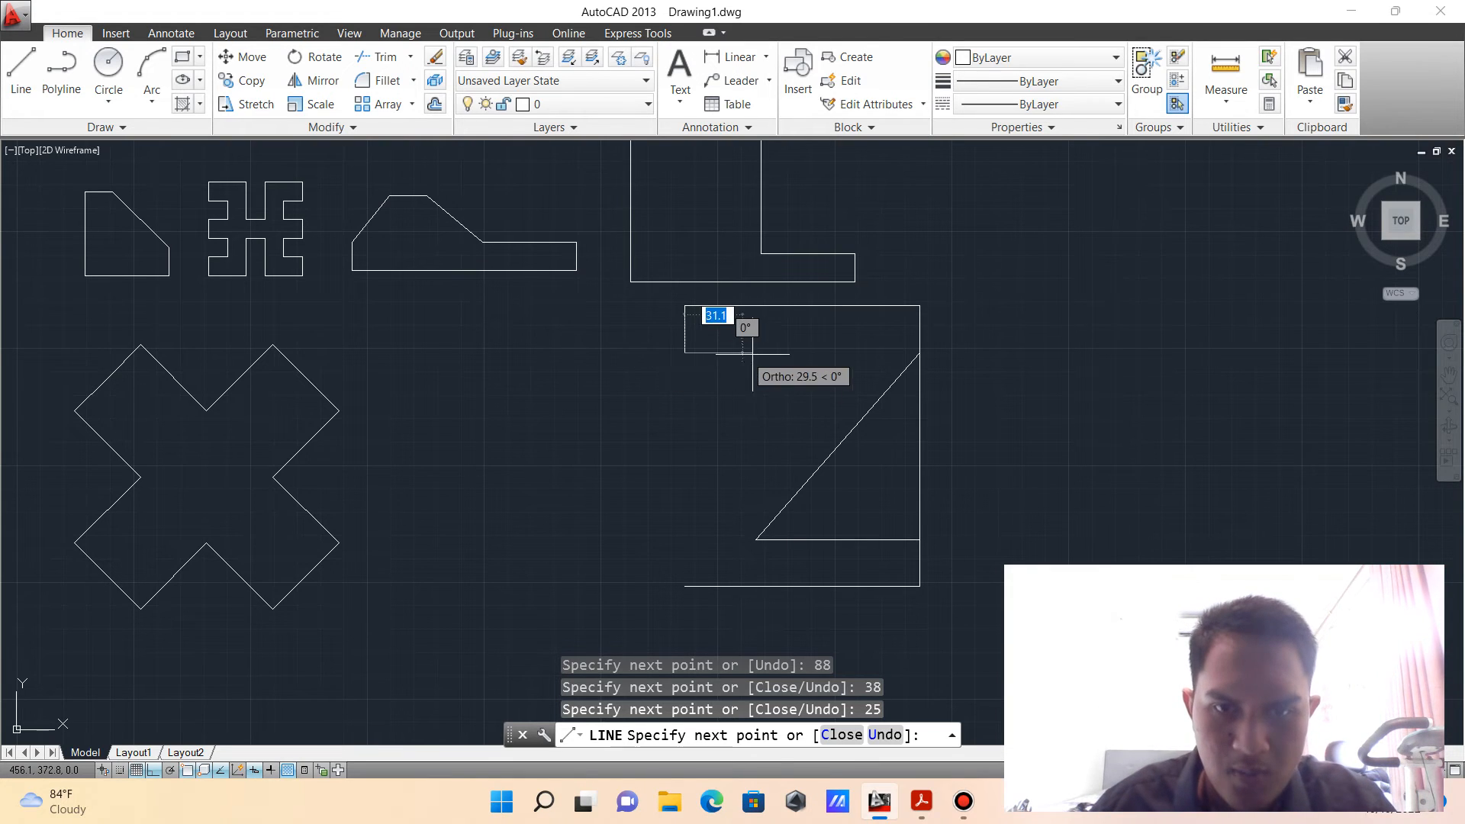
pyautogui.write('88')
pyautogui.press('Return')
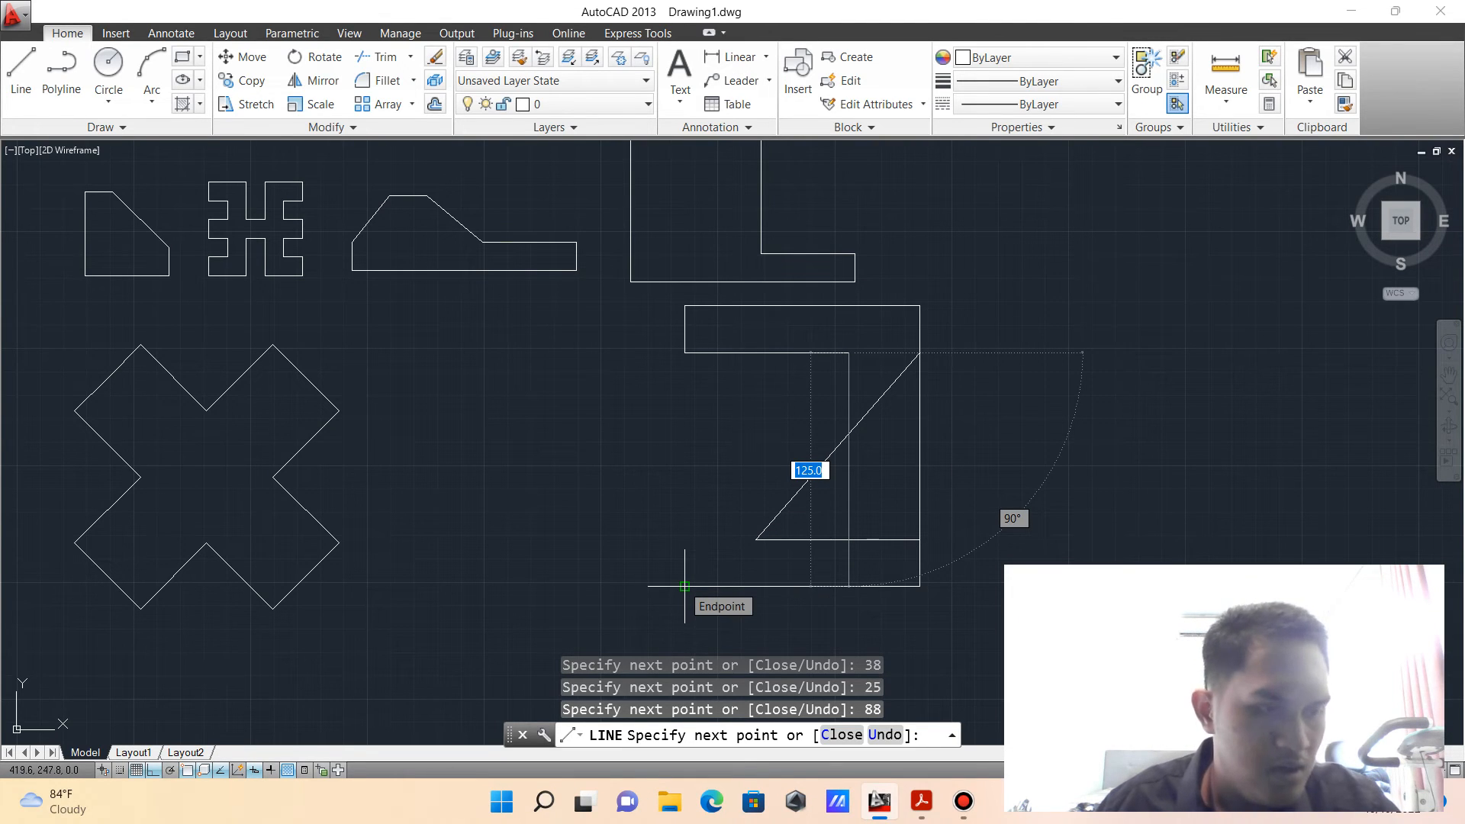
pyautogui.press('Escape')
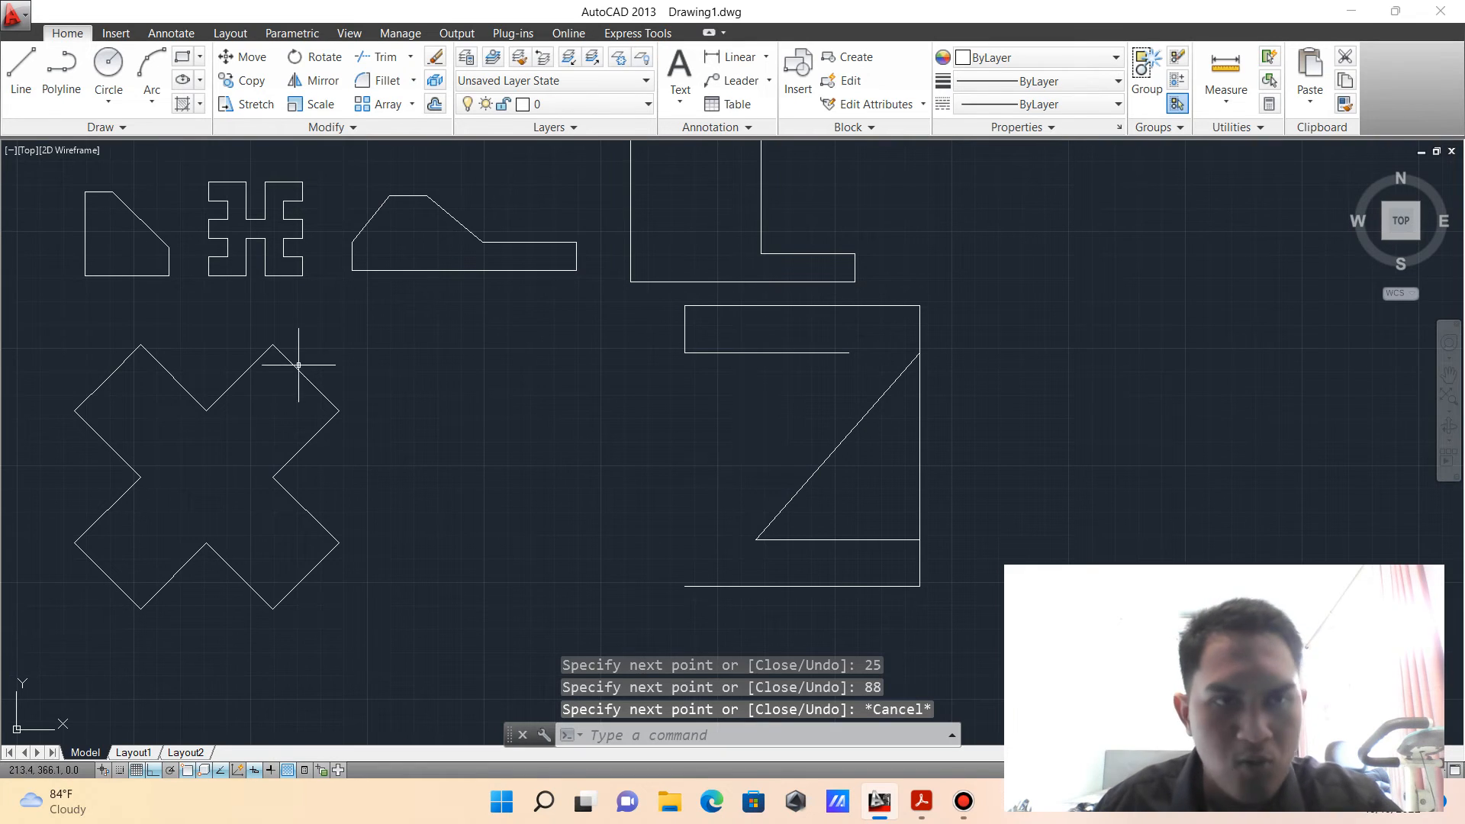
# - Draw a 25-unit vertical line upward from the left end of the Z figure's base
pyautogui.click(22, 72)
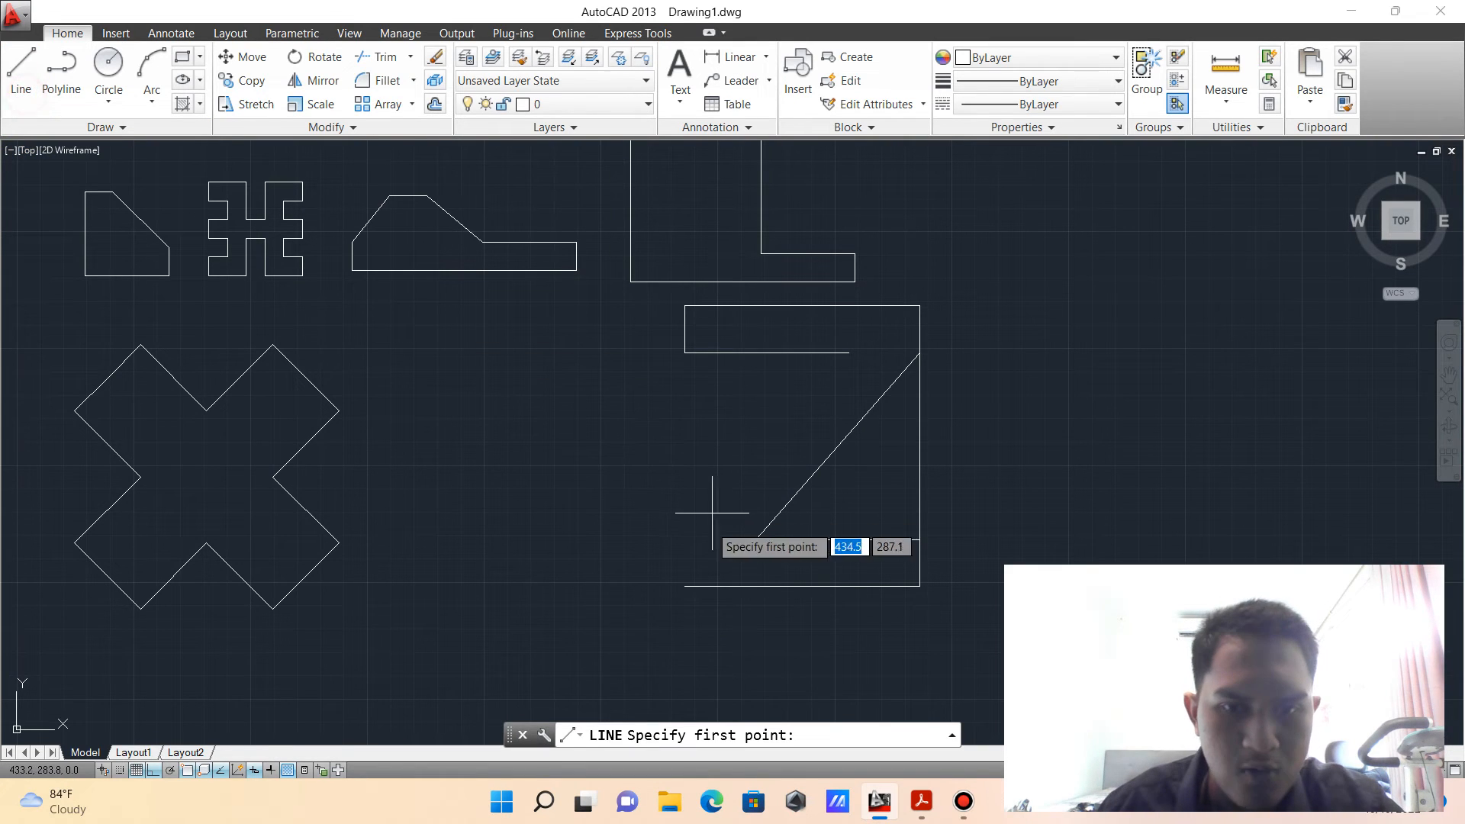
pyautogui.click(684, 586)
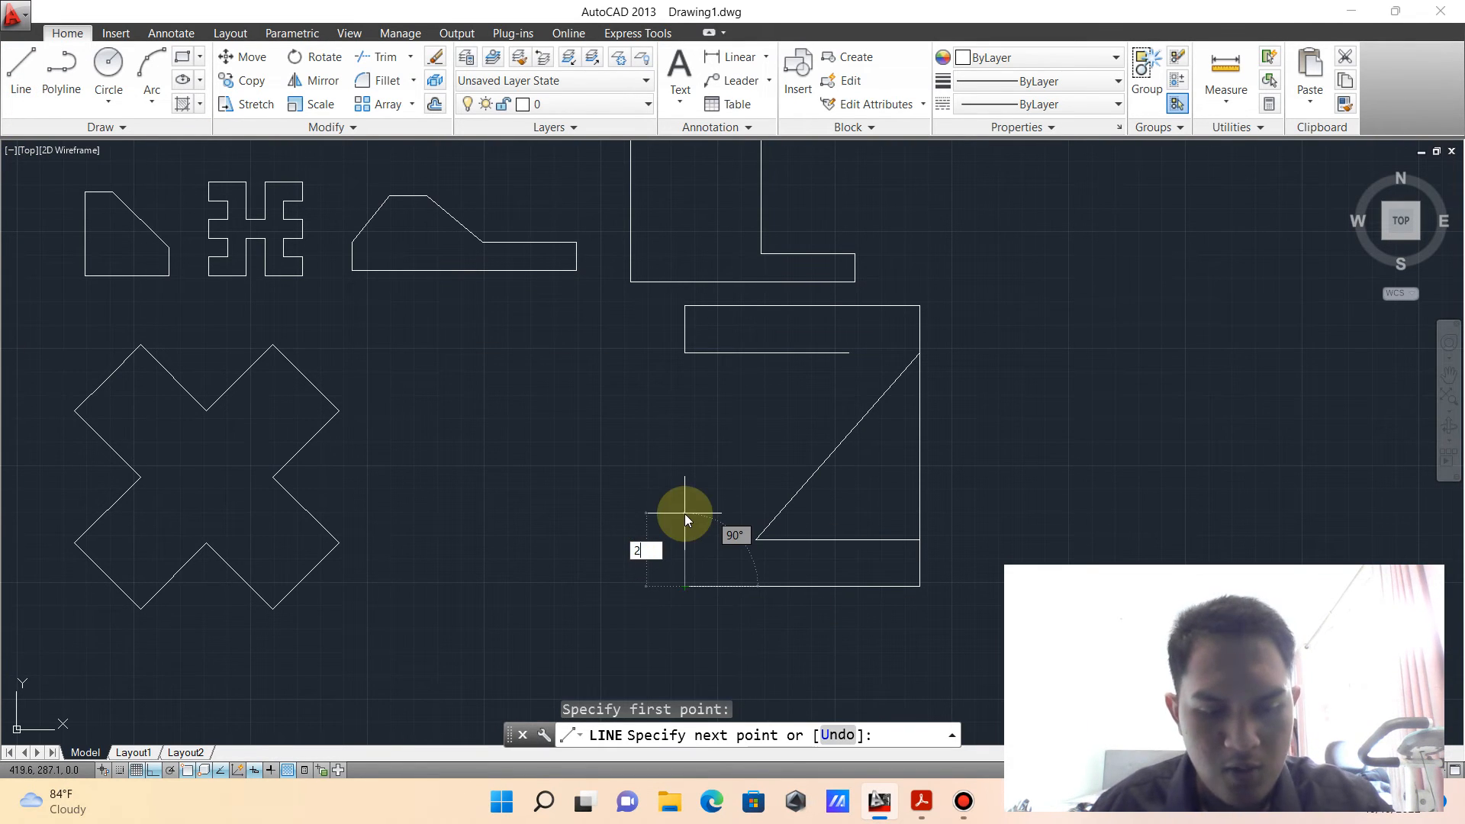
pyautogui.write('25')
pyautogui.press('Return')
pyautogui.press('Escape')
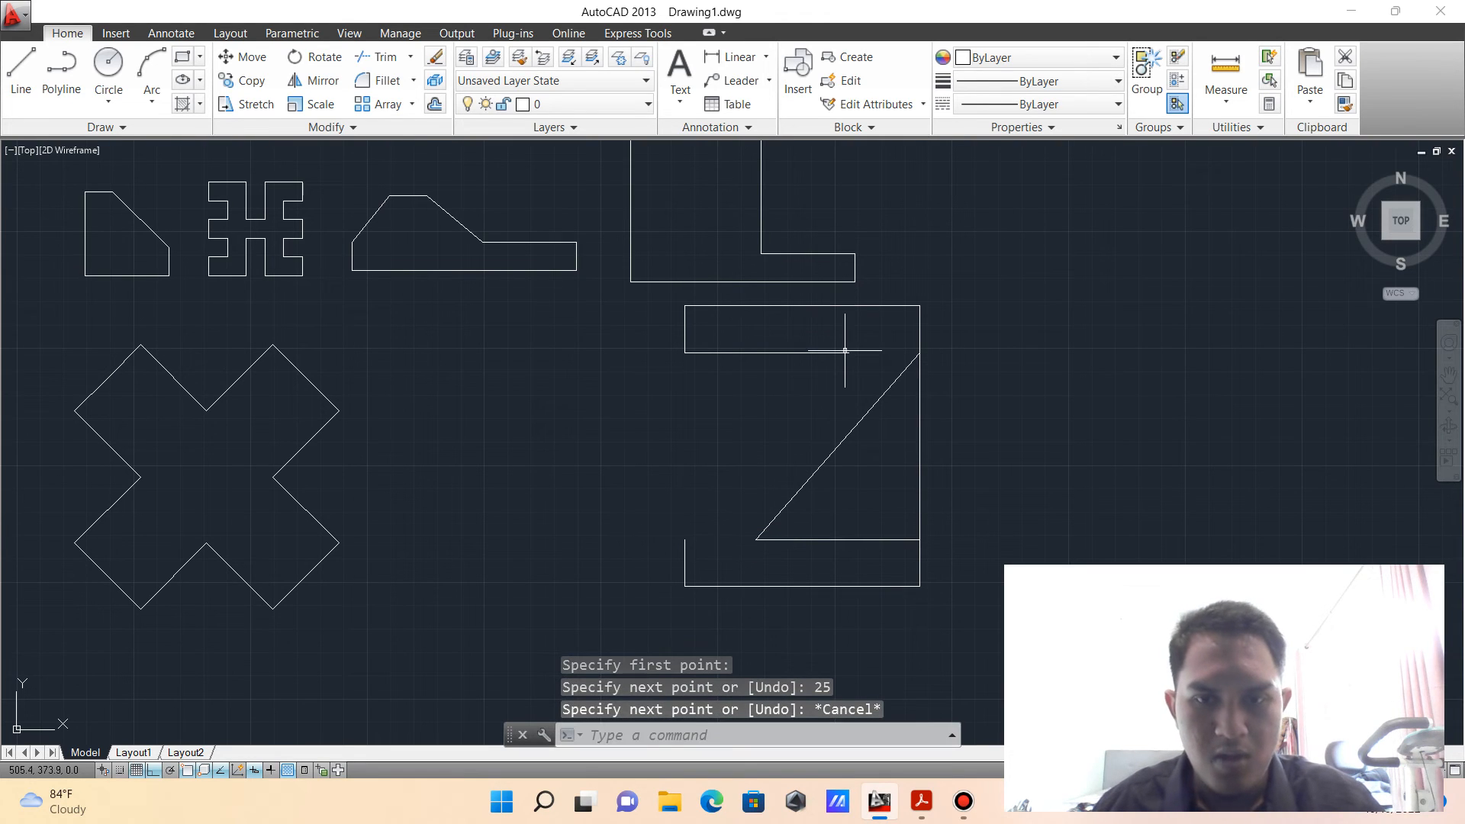
# - Draw the second diagonal from the right end of the top bar's lower edge to the top of the base's left side
pyautogui.click(21, 72)
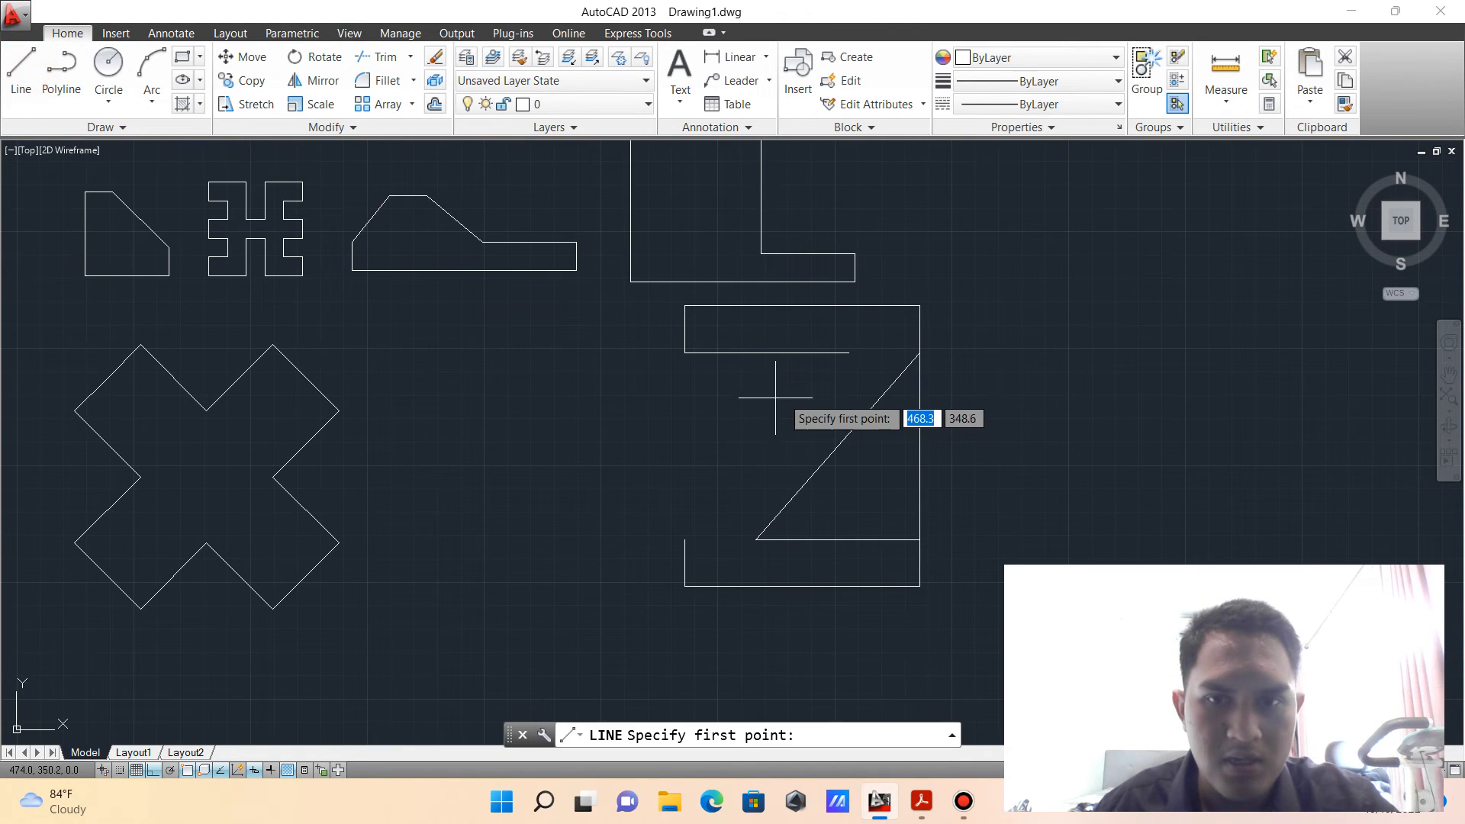
pyautogui.click(849, 352)
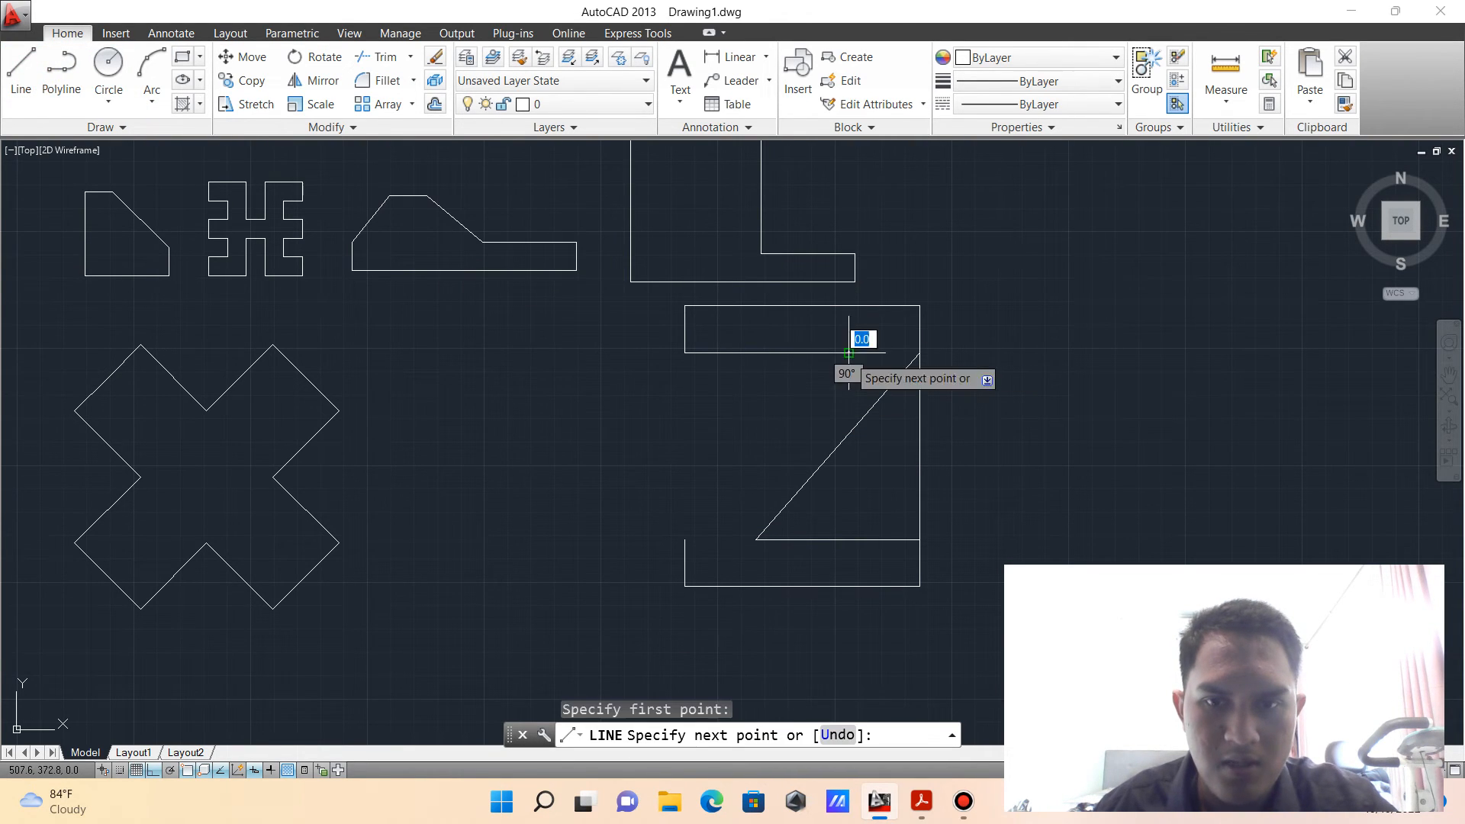
pyautogui.click(685, 540)
pyautogui.press('Escape')
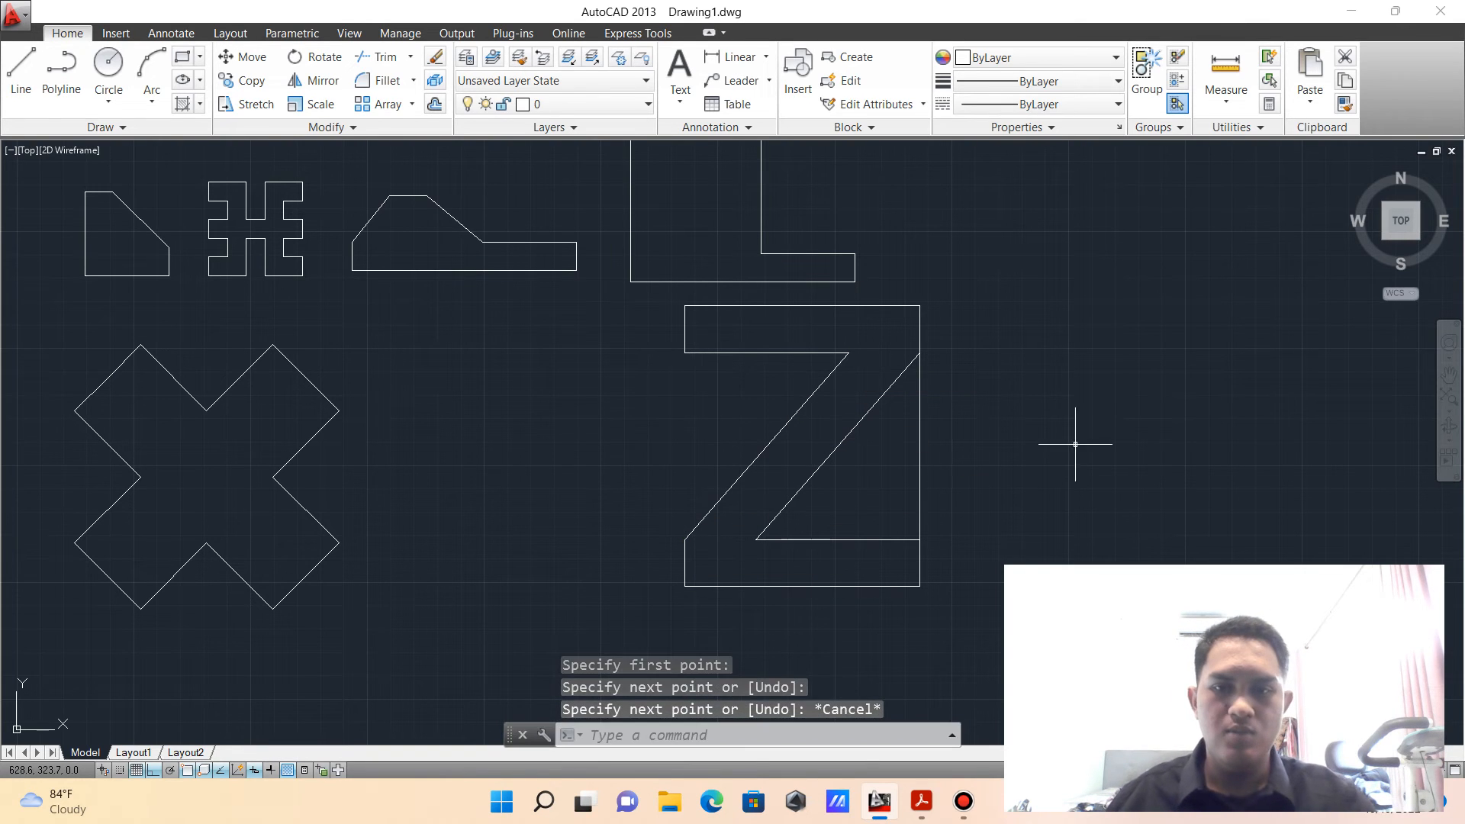
# - Erase the 100-unit vertical line joining the Z figure's top bar and base
pyautogui.click(1147, 469)
pyautogui.click(891, 441)
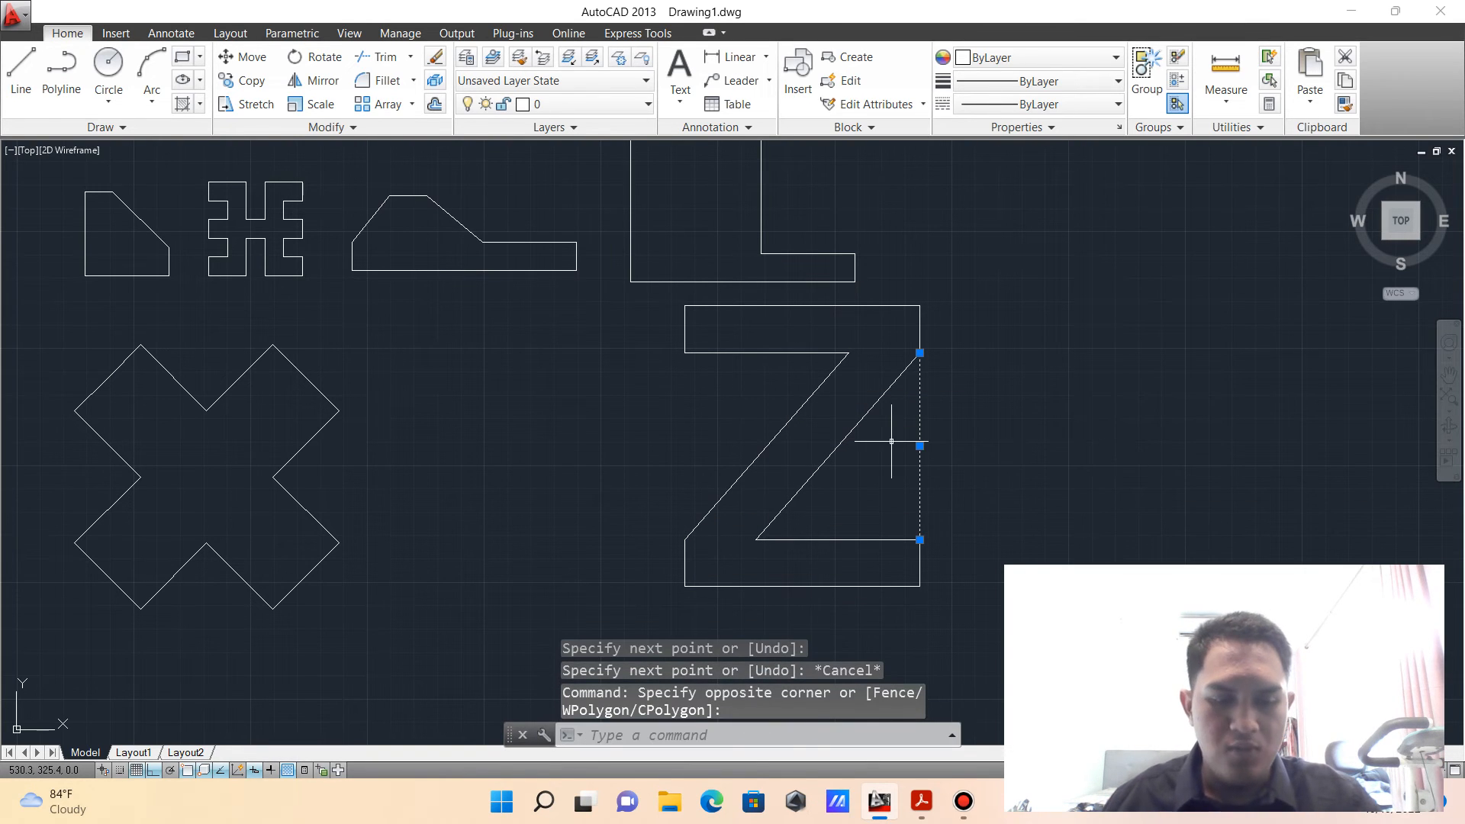
pyautogui.write('e')
pyautogui.press('Return')
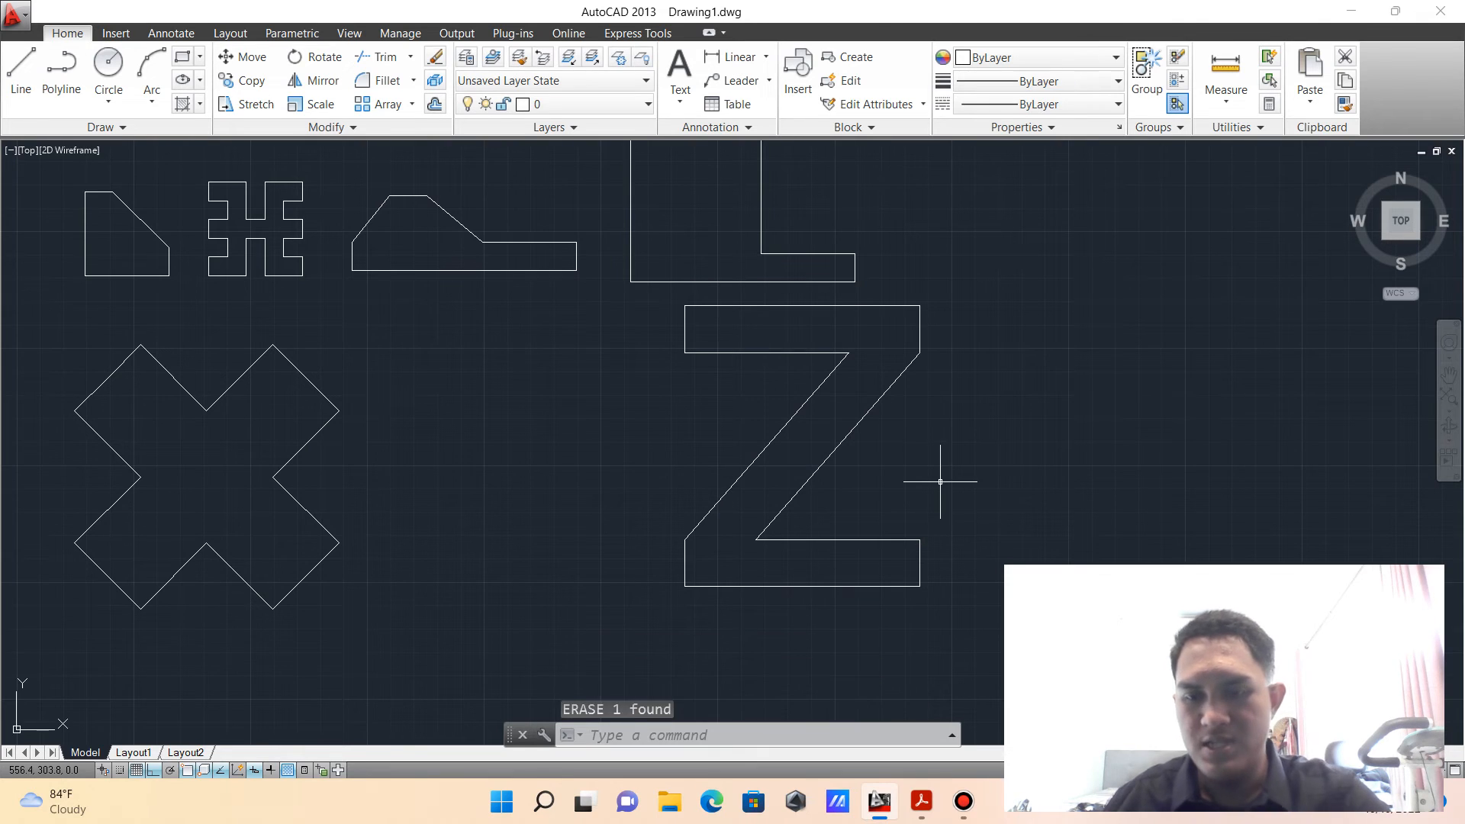
# - Move the completed Z figure straight to the left, close beside the rotated cross
pyautogui.press('Return')
pyautogui.moveTo(1005, 457)
pyautogui.mouseDown(button='middle')
pyautogui.moveTo(788, 428)
pyautogui.moveTo(745, 442)
pyautogui.mouseUp(button='middle')
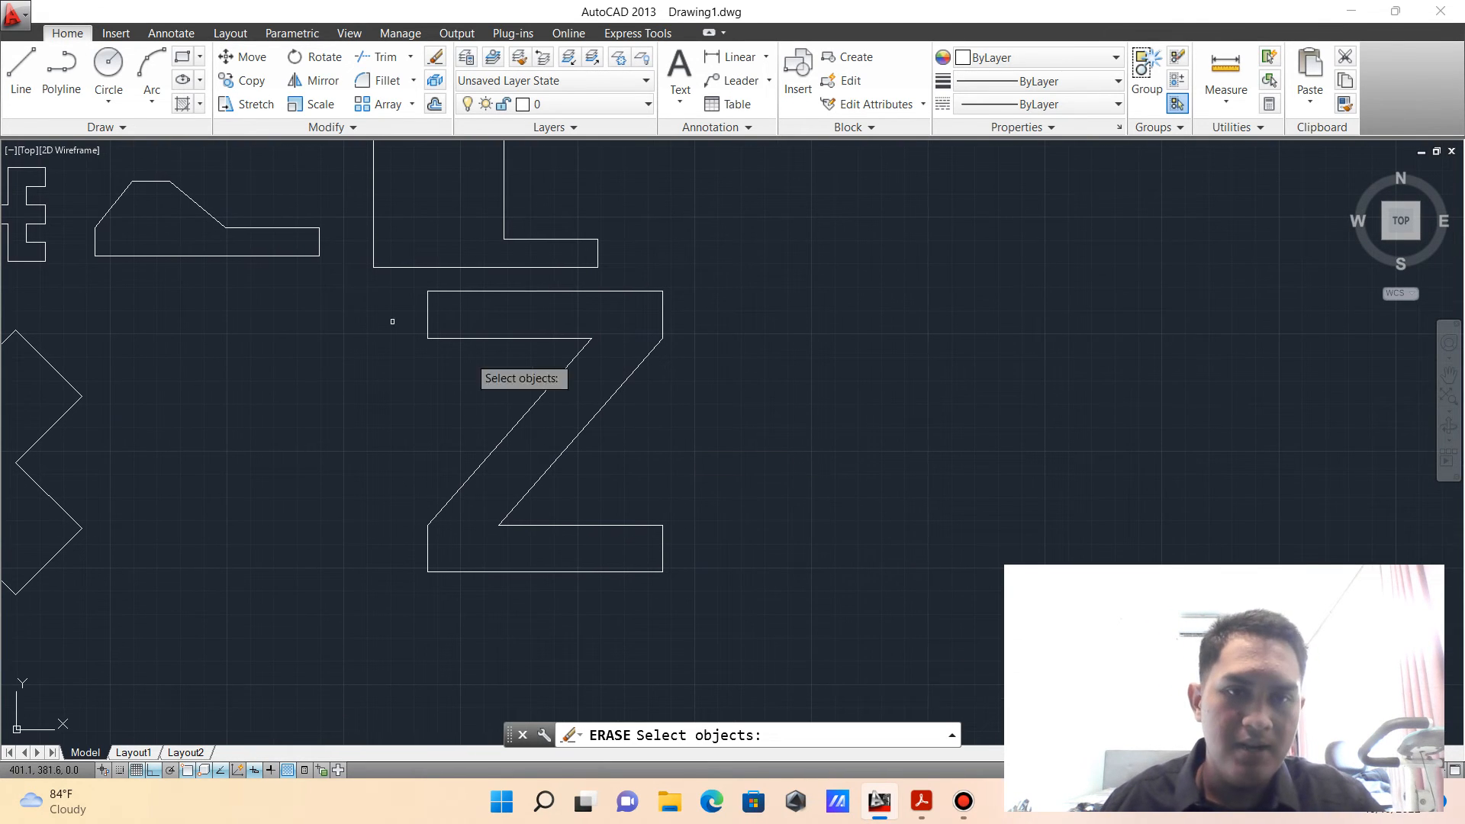
pyautogui.click(327, 277)
pyautogui.click(868, 600)
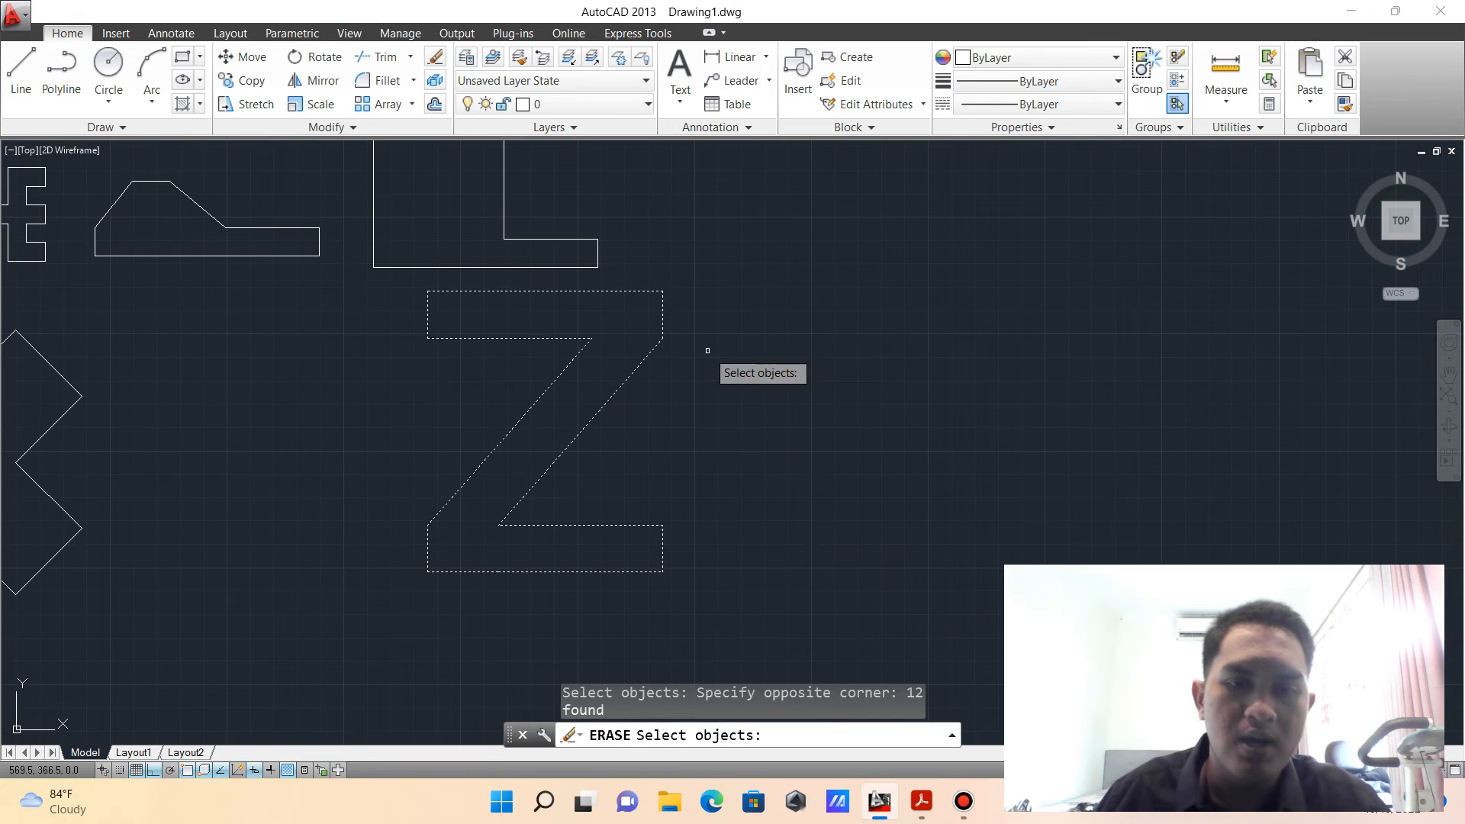
pyautogui.click(259, 64)
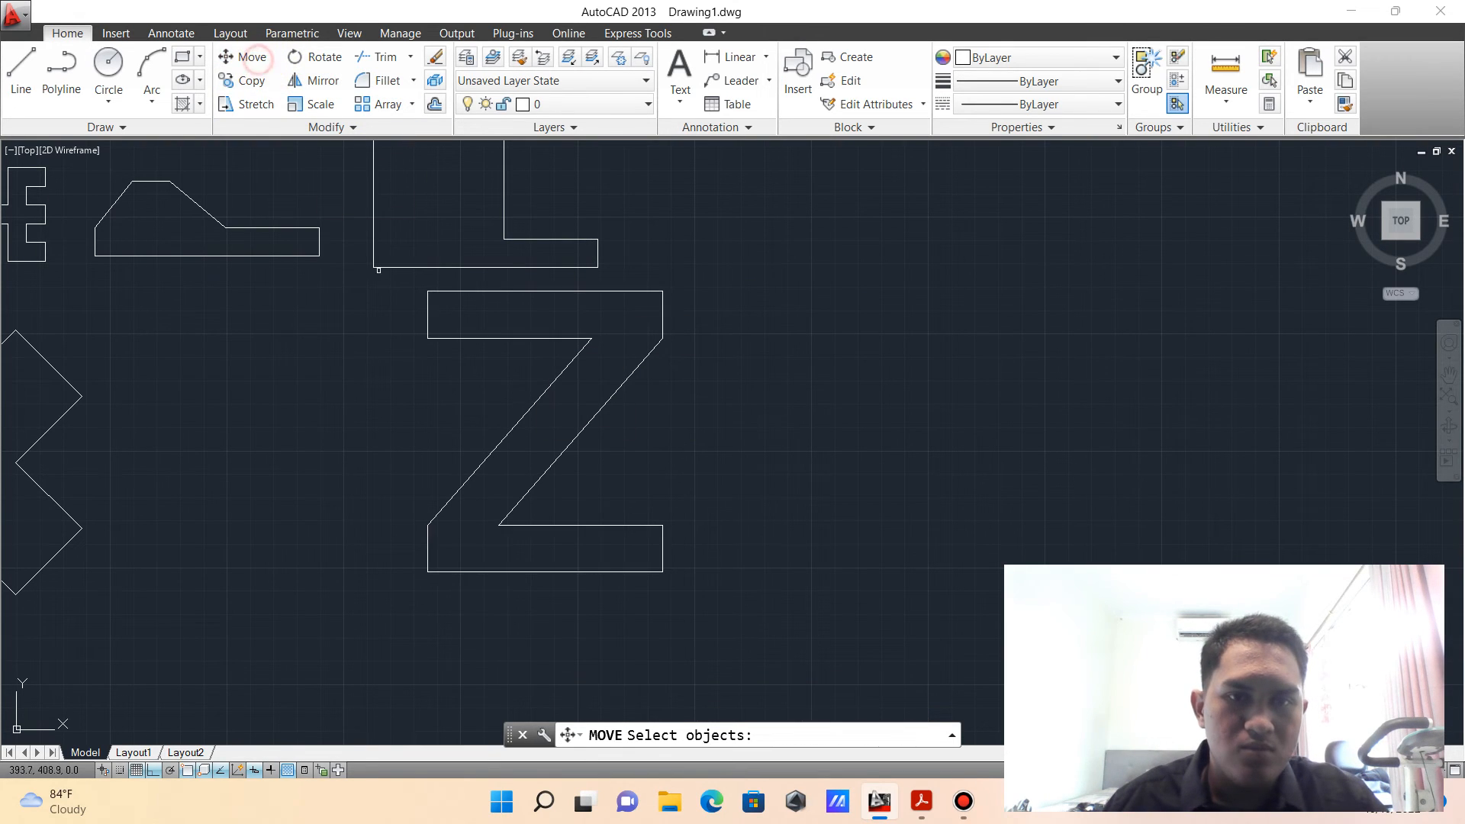
pyautogui.click(506, 435)
pyautogui.click(340, 445)
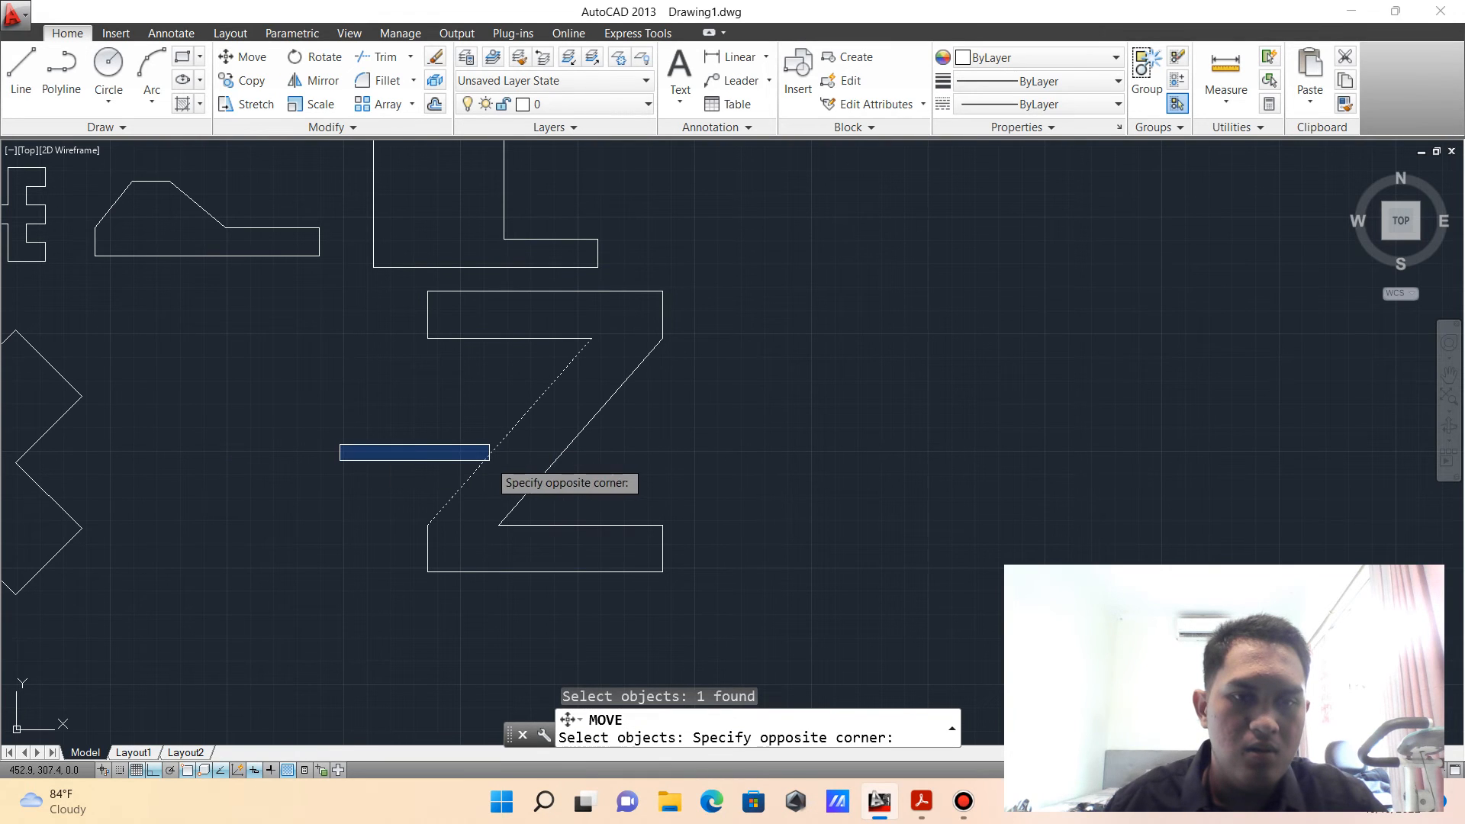
pyautogui.click(491, 459)
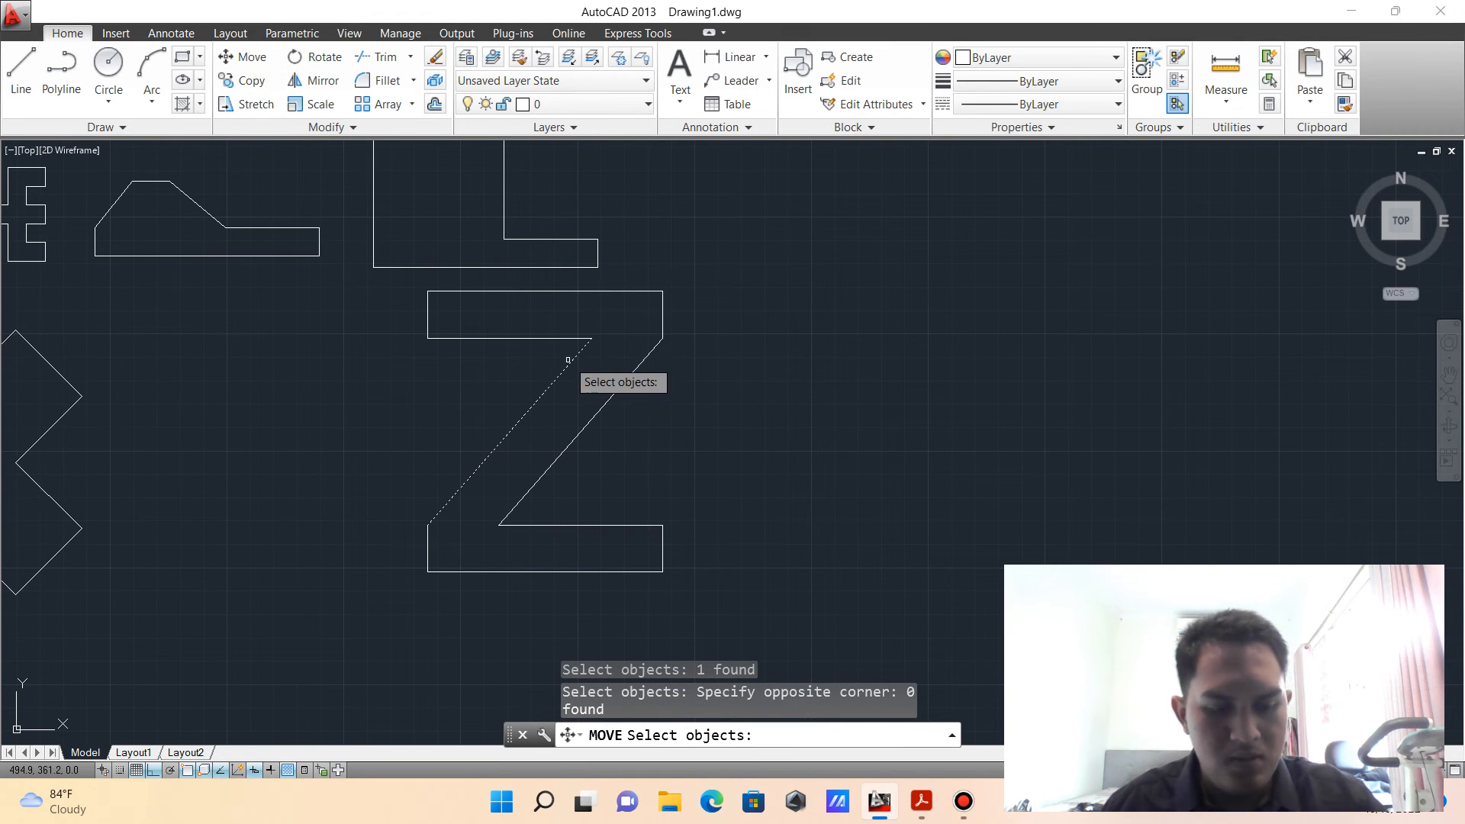
pyautogui.hotkey('ctrl', '1')
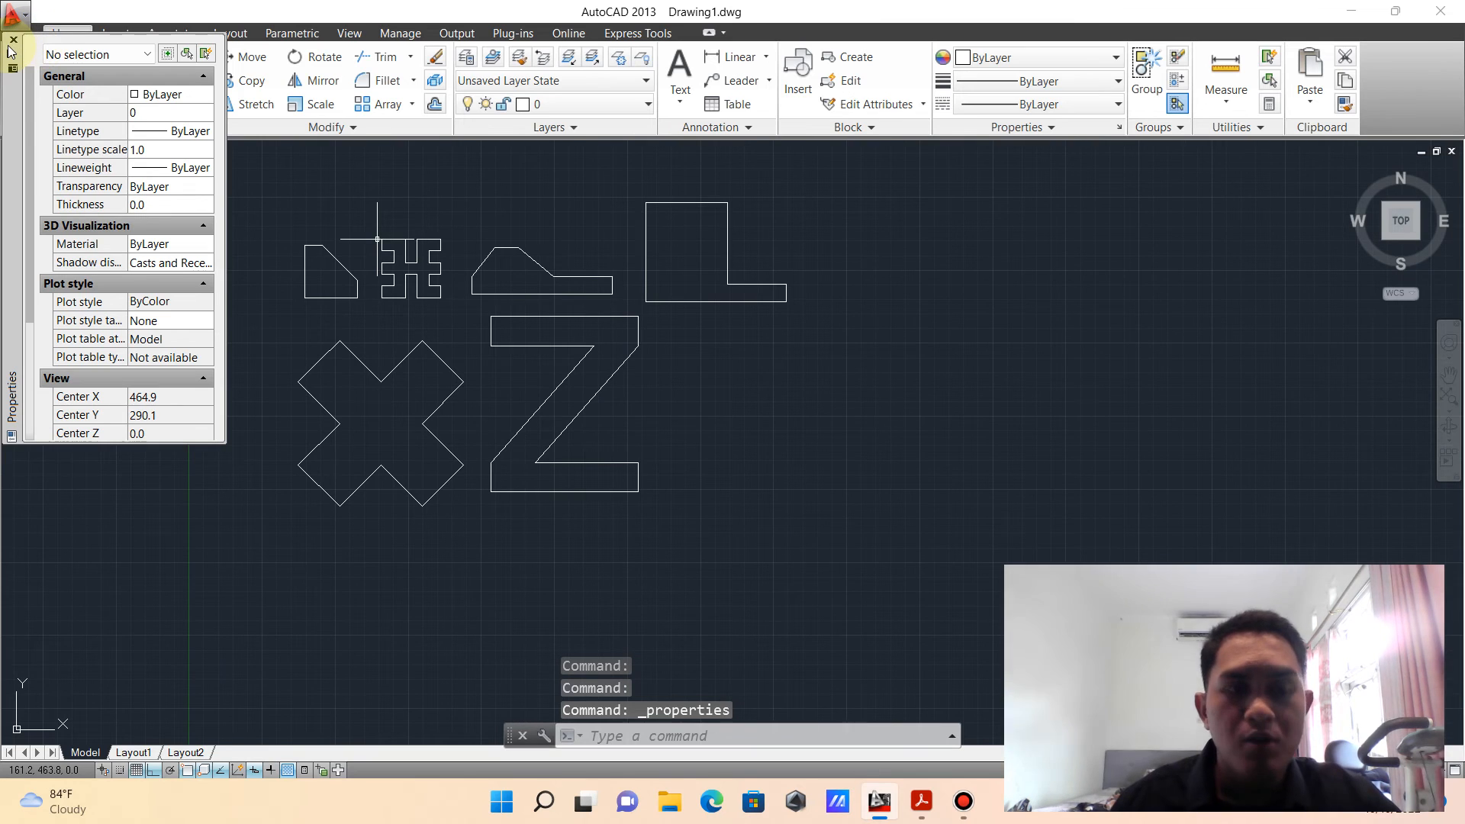
pyautogui.click(12, 42)
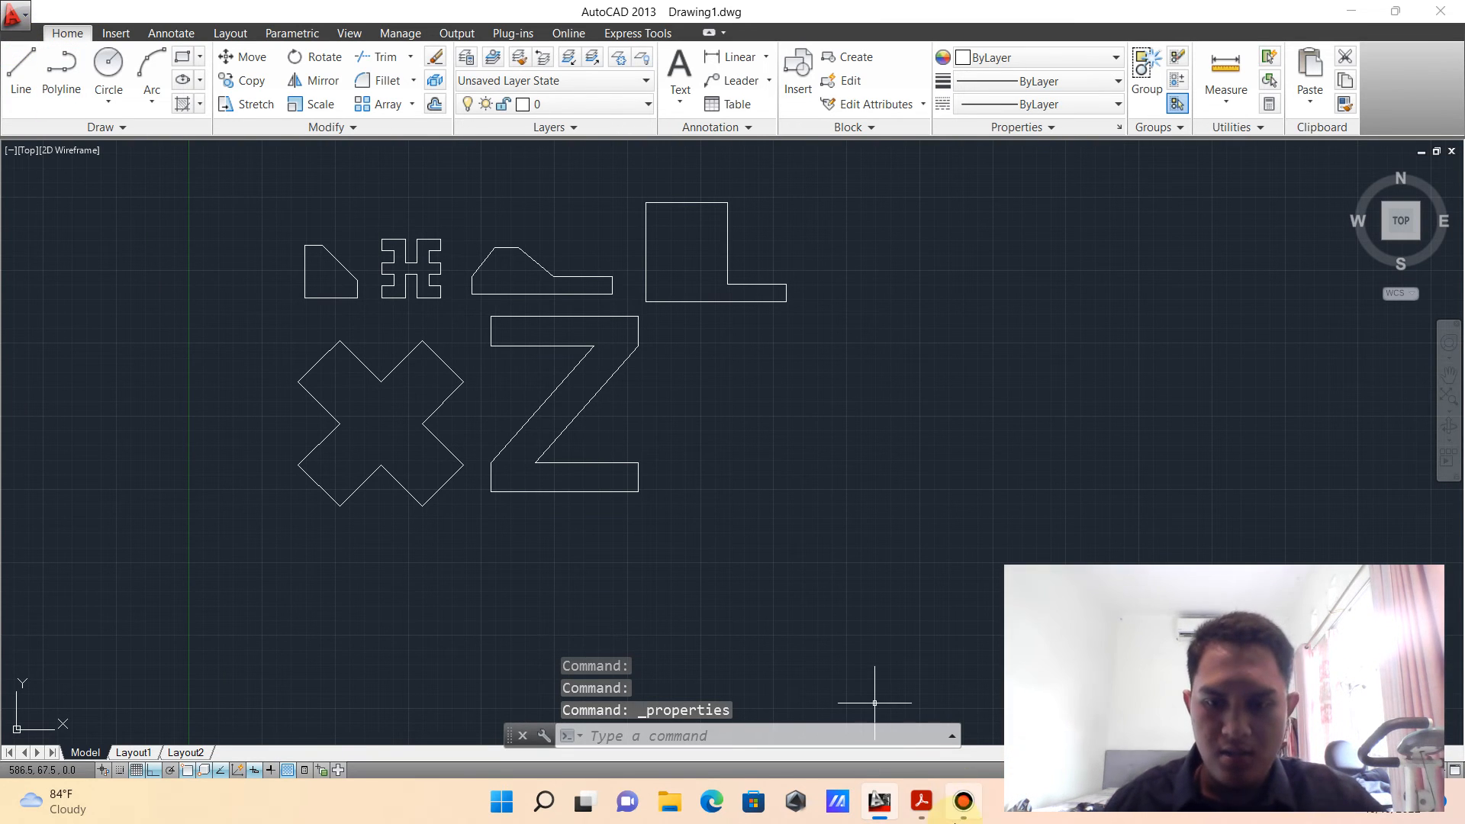
# - Switch to LATIHAN 1.pdf in Acrobat Reader and examine the dimensions of the stepped figure with sloped upper corners beside the Z
pyautogui.click(918, 801)
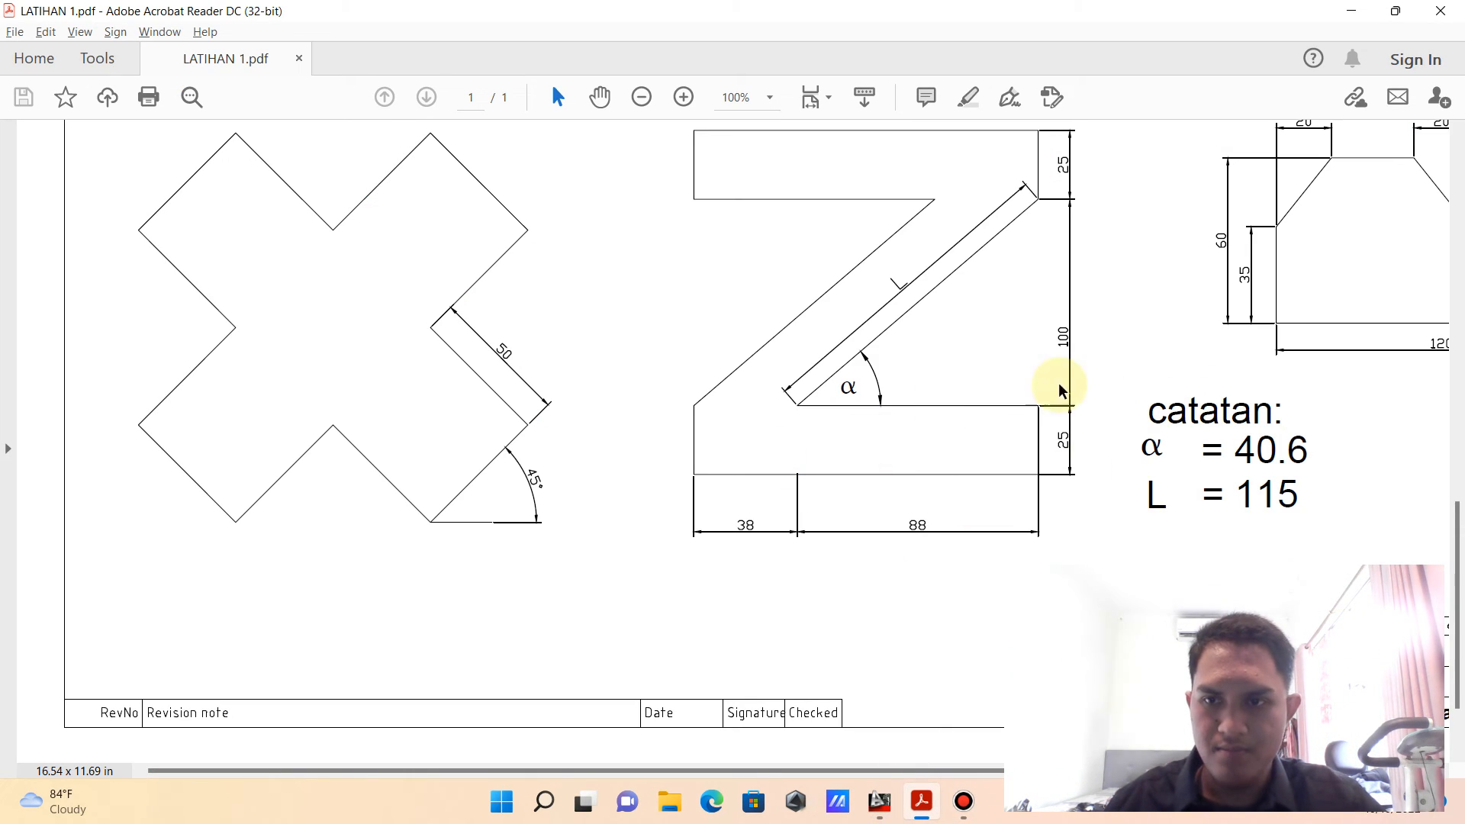
pyautogui.moveTo(751, 754); pyautogui.dragTo(957, 755)
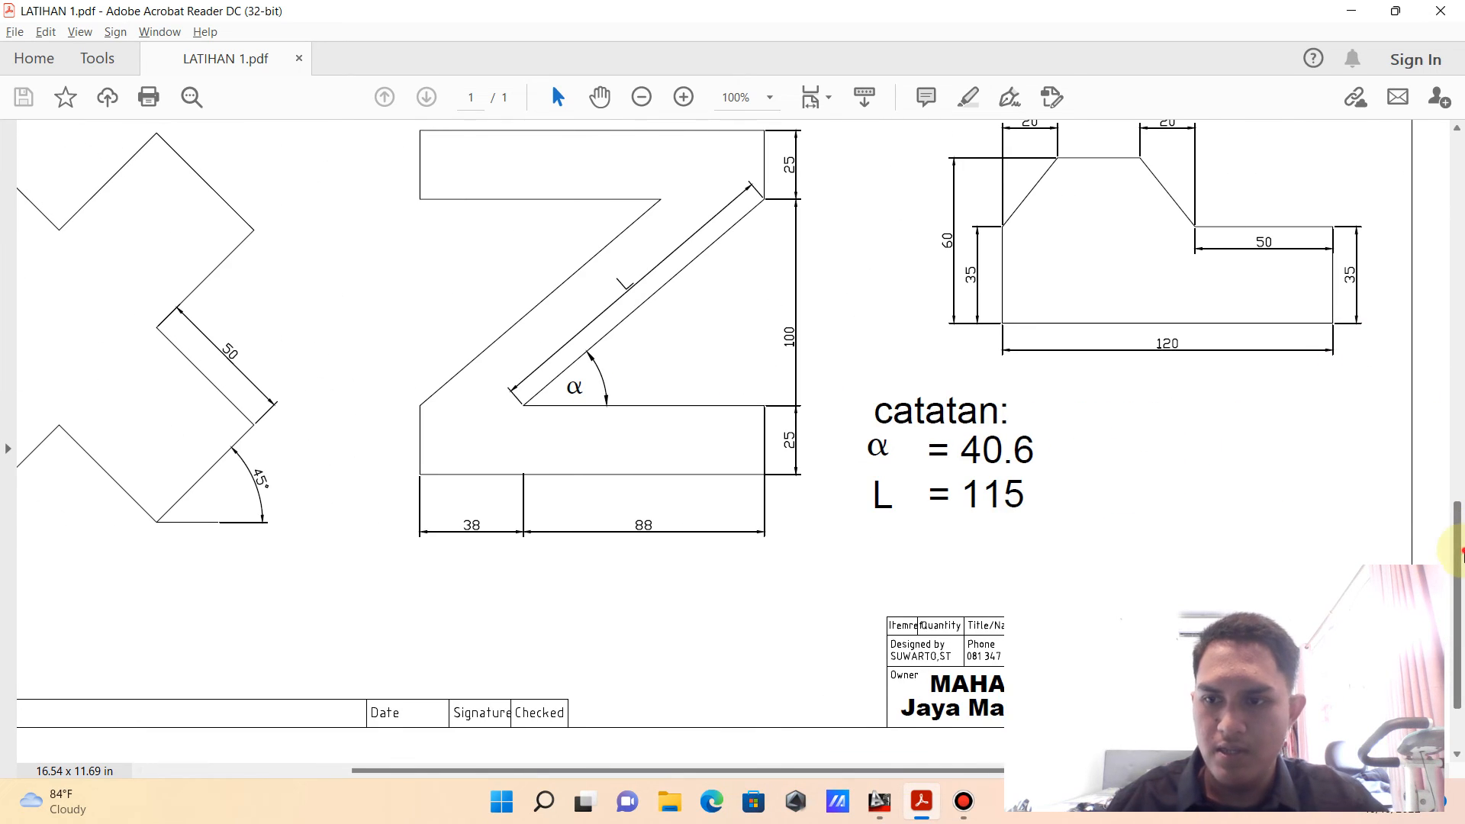
pyautogui.moveTo(1458, 557); pyautogui.dragTo(1457, 479)
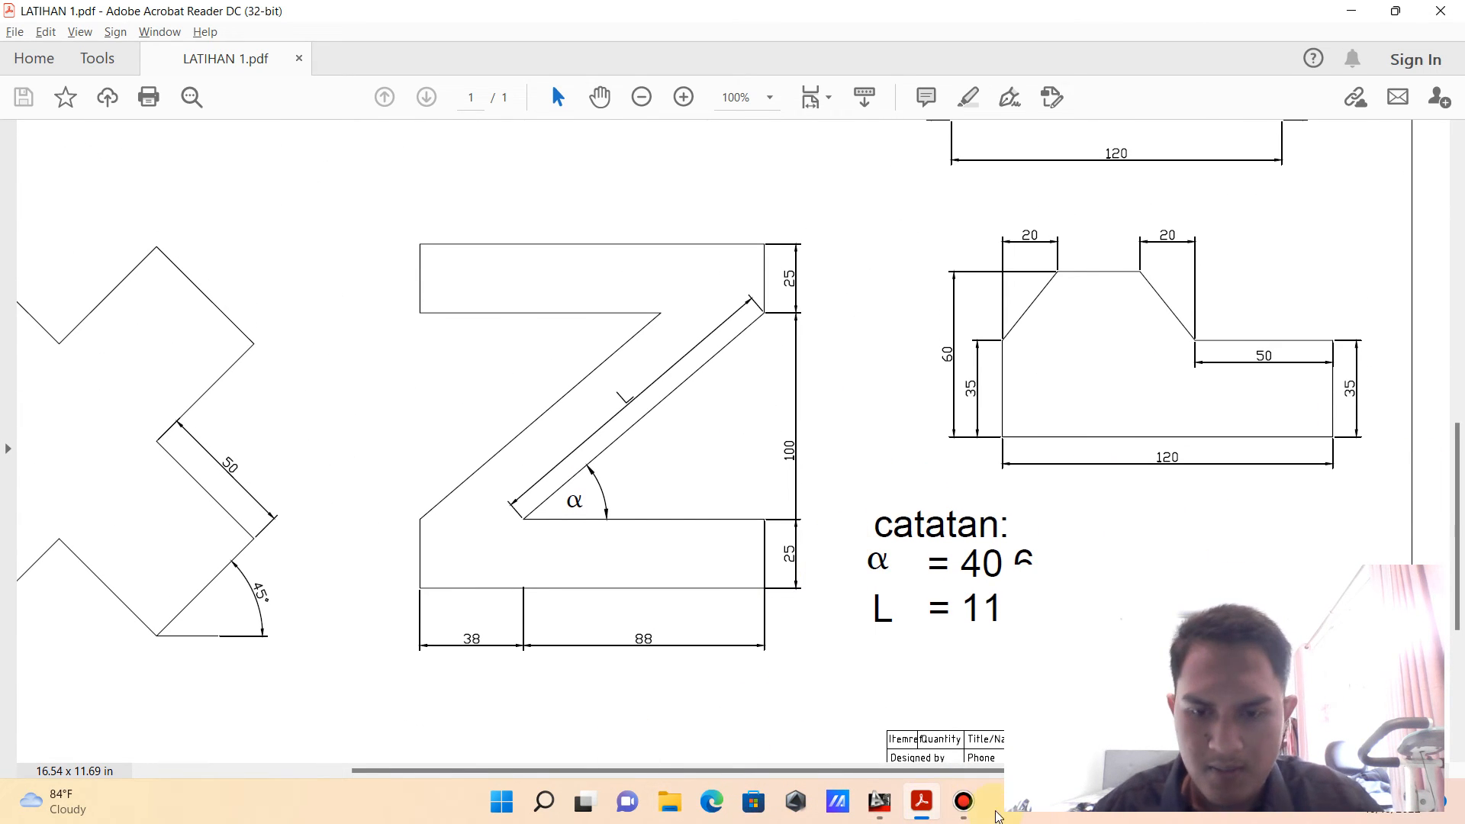
# - Switch back to AutoCAD and draw a 120-unit horizontal base line to the right of the Z figure's lower part
pyautogui.click(863, 799)
pyautogui.click(21, 69)
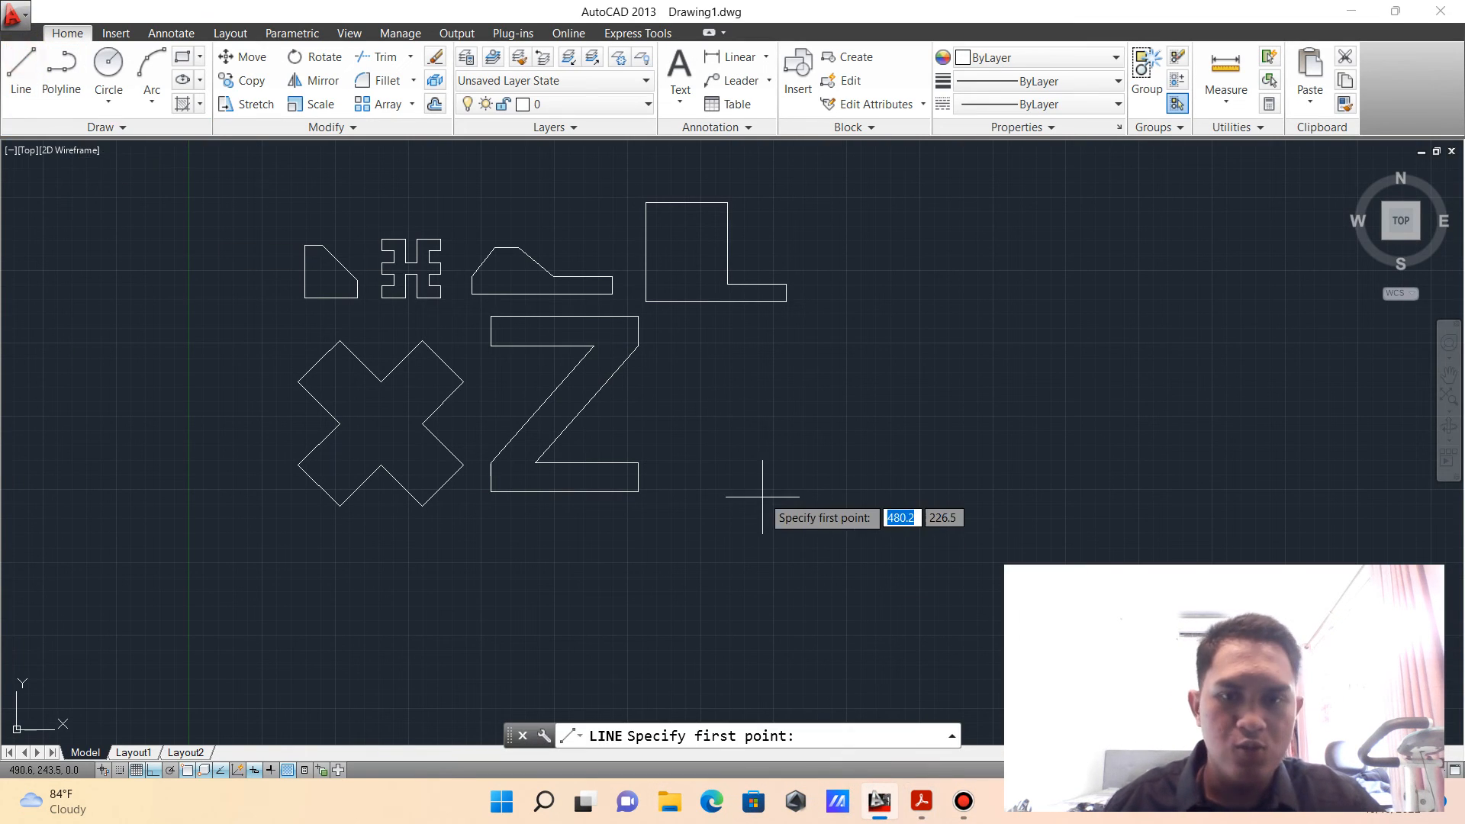
pyautogui.click(719, 481)
pyautogui.write('120')
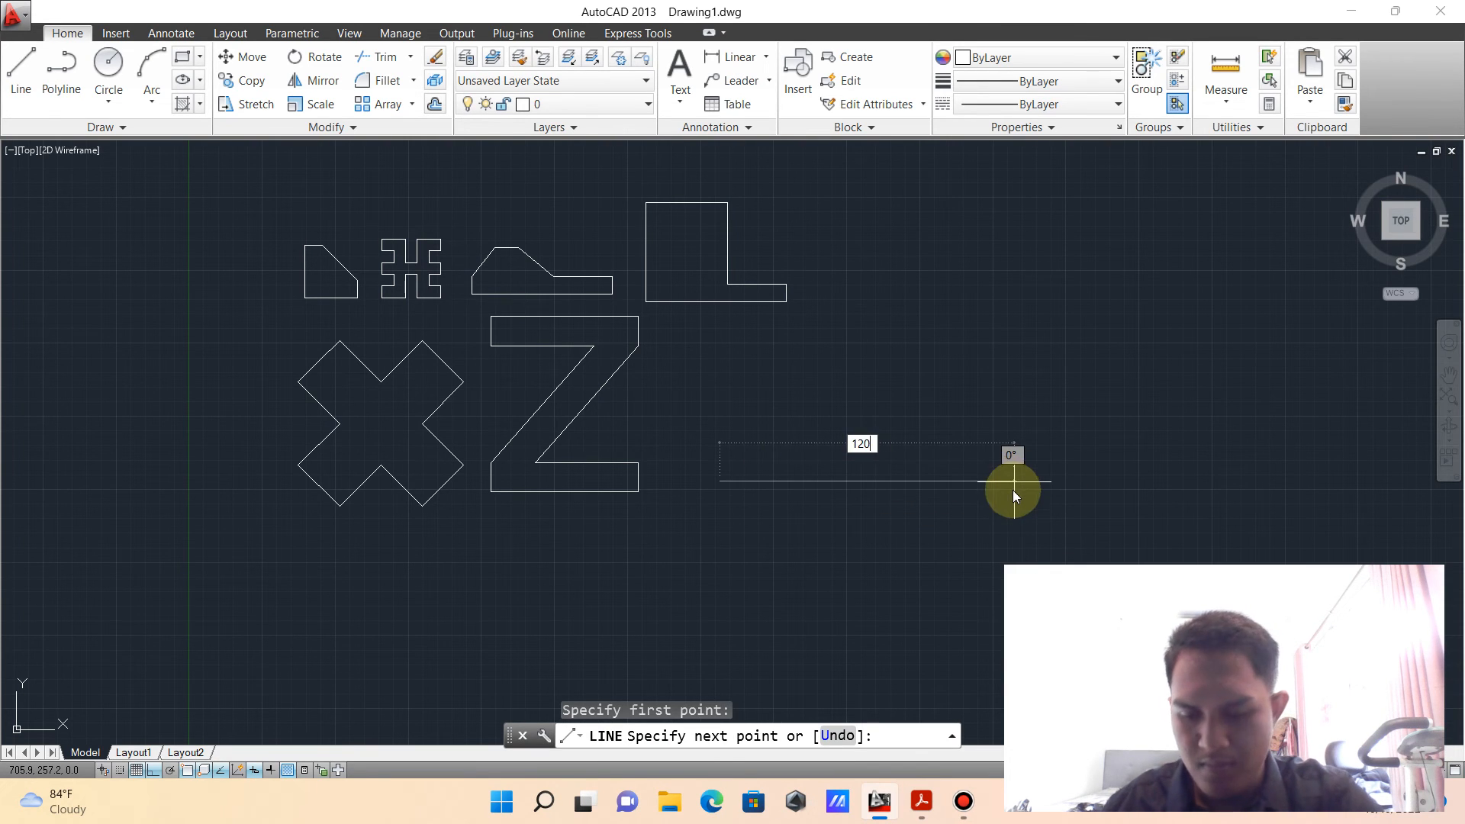
pyautogui.press('Return')
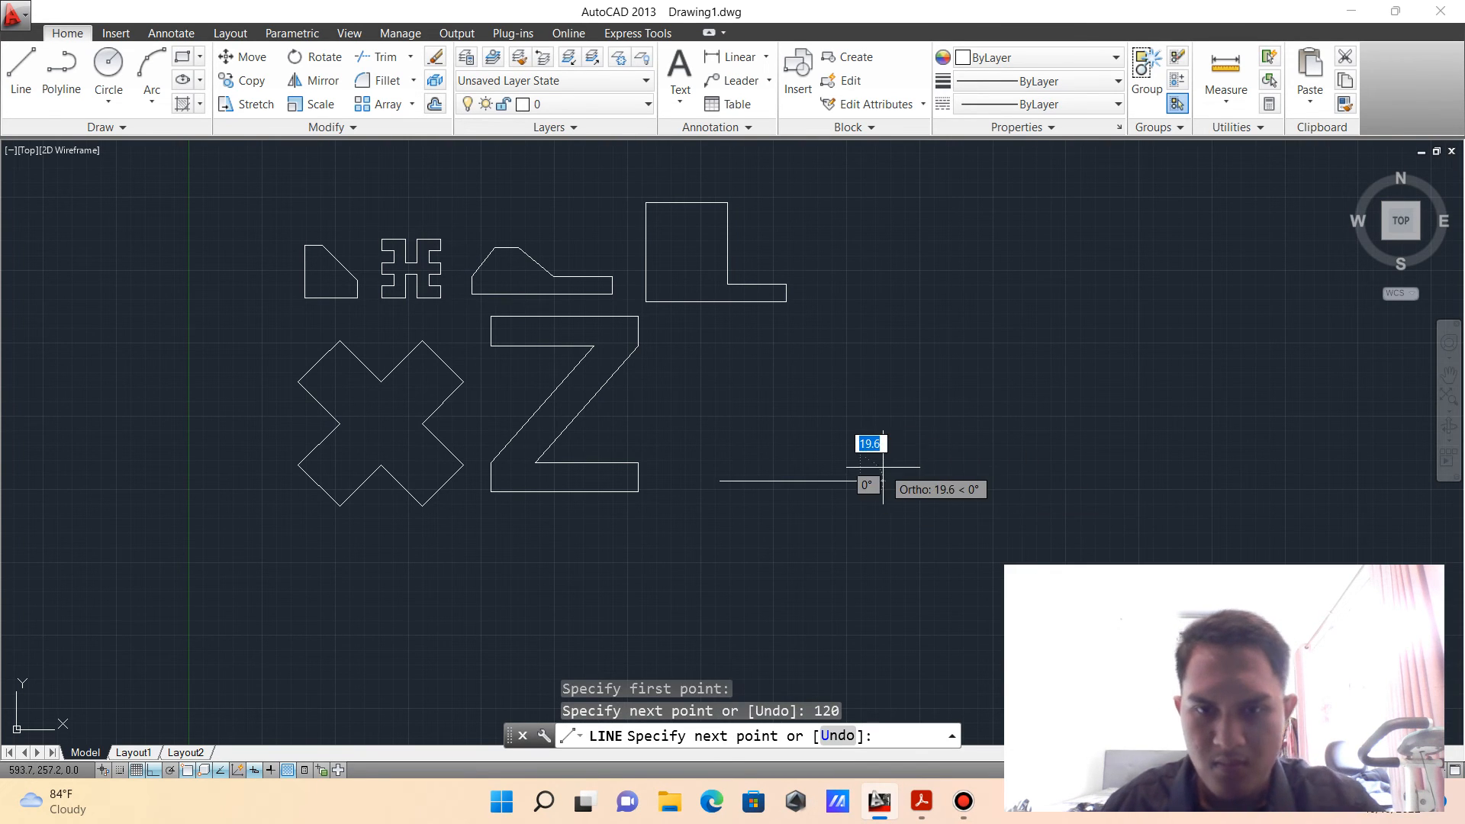
pyautogui.scroll(5, 882, 467)
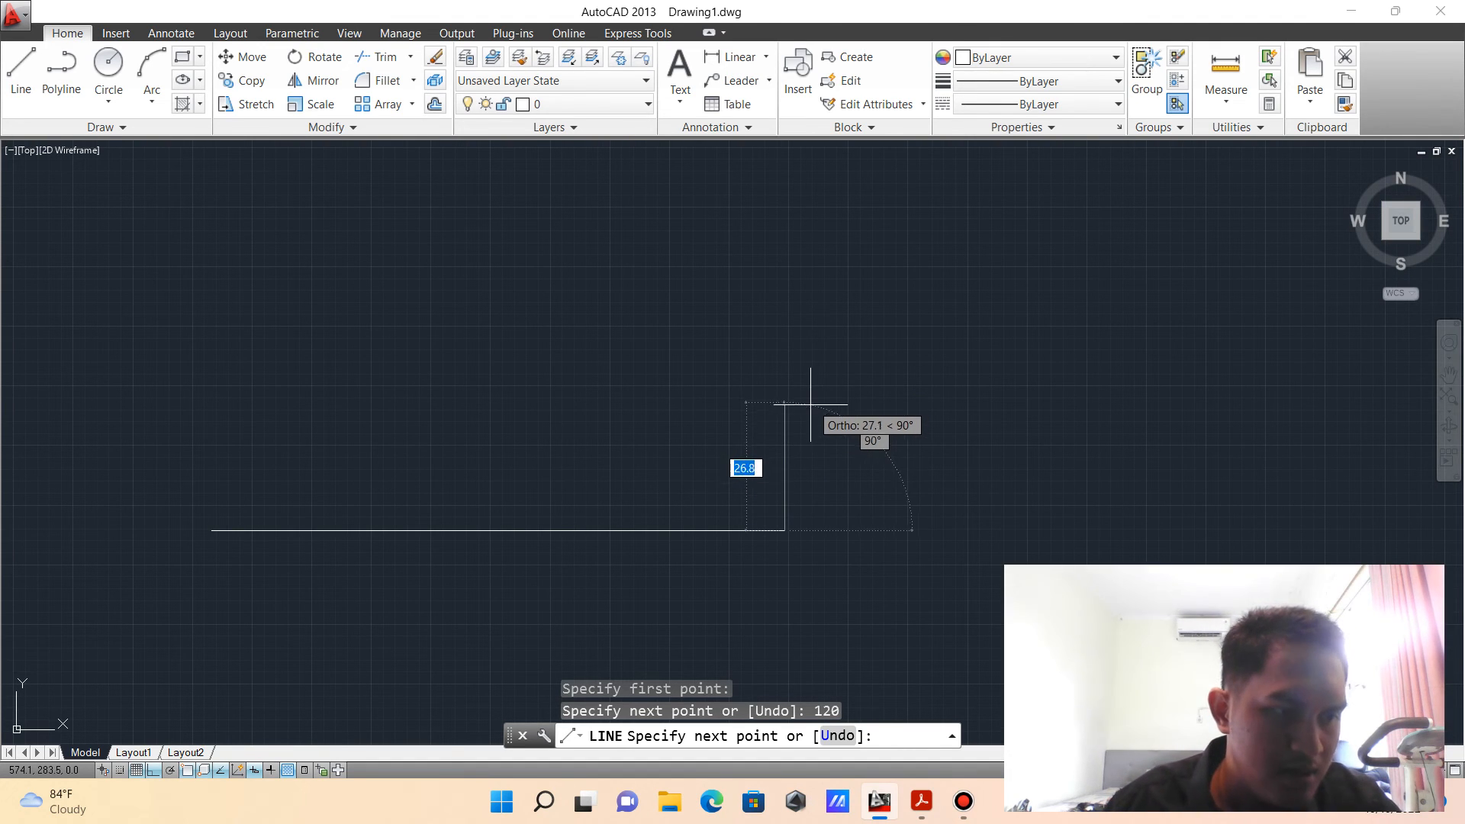
pyautogui.press('Escape')
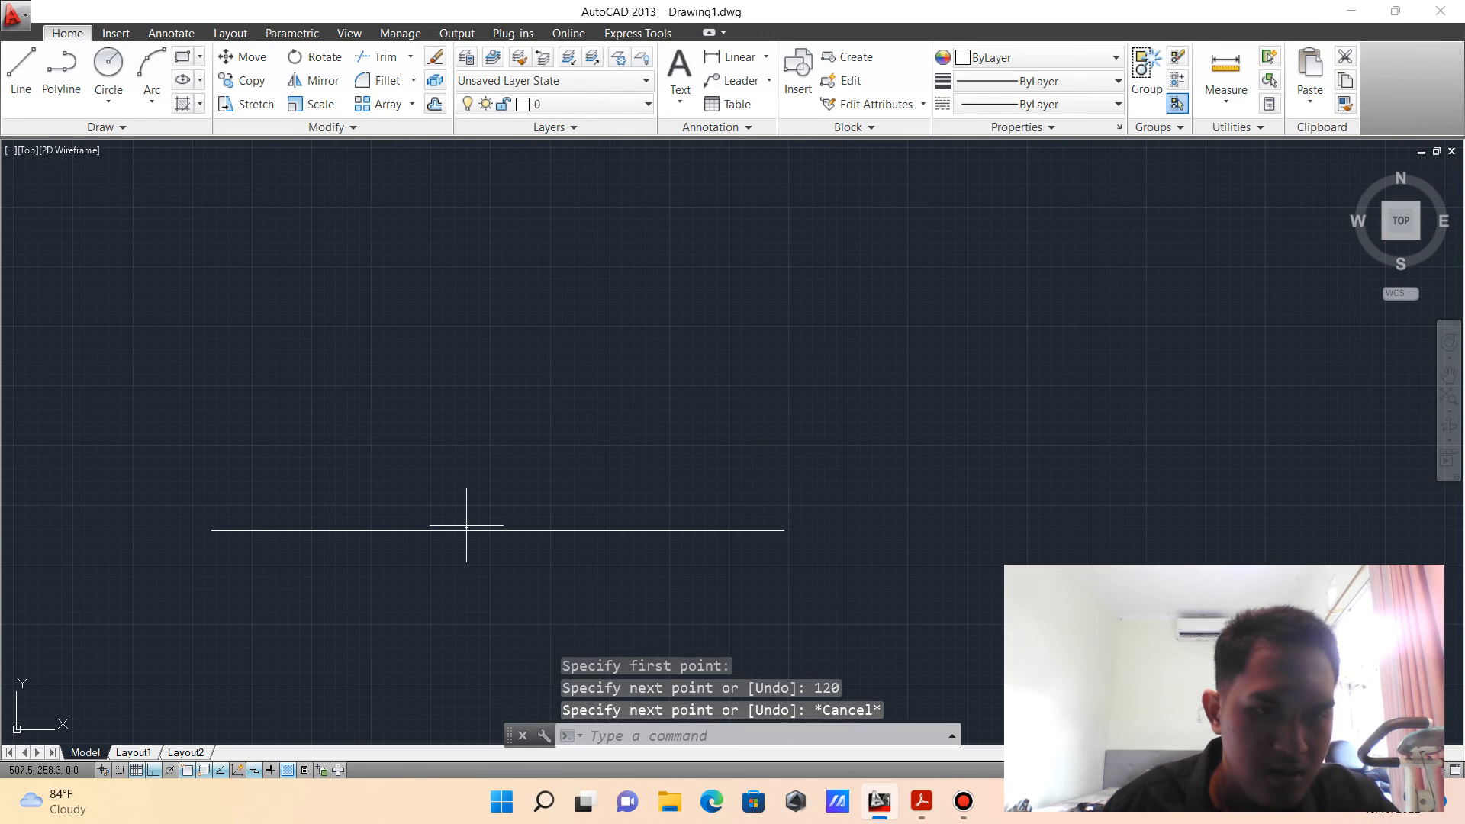
# - Draw two consecutive vertical segments, 35 and 25 units long, upward from the left end of the base line
pyautogui.write('l')
pyautogui.press('Return')
pyautogui.click(213, 530)
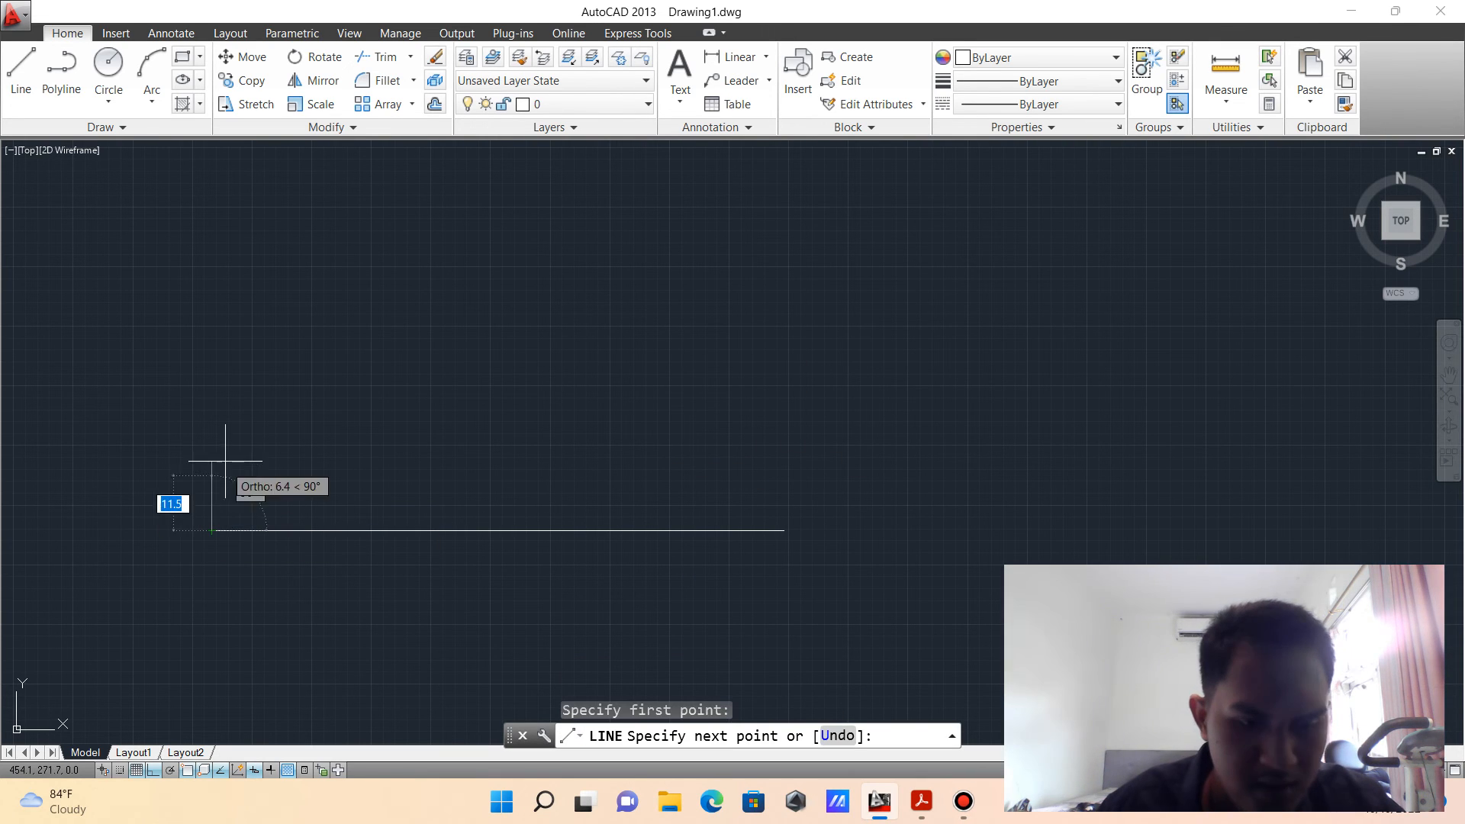
pyautogui.write('35')
pyautogui.press('Return')
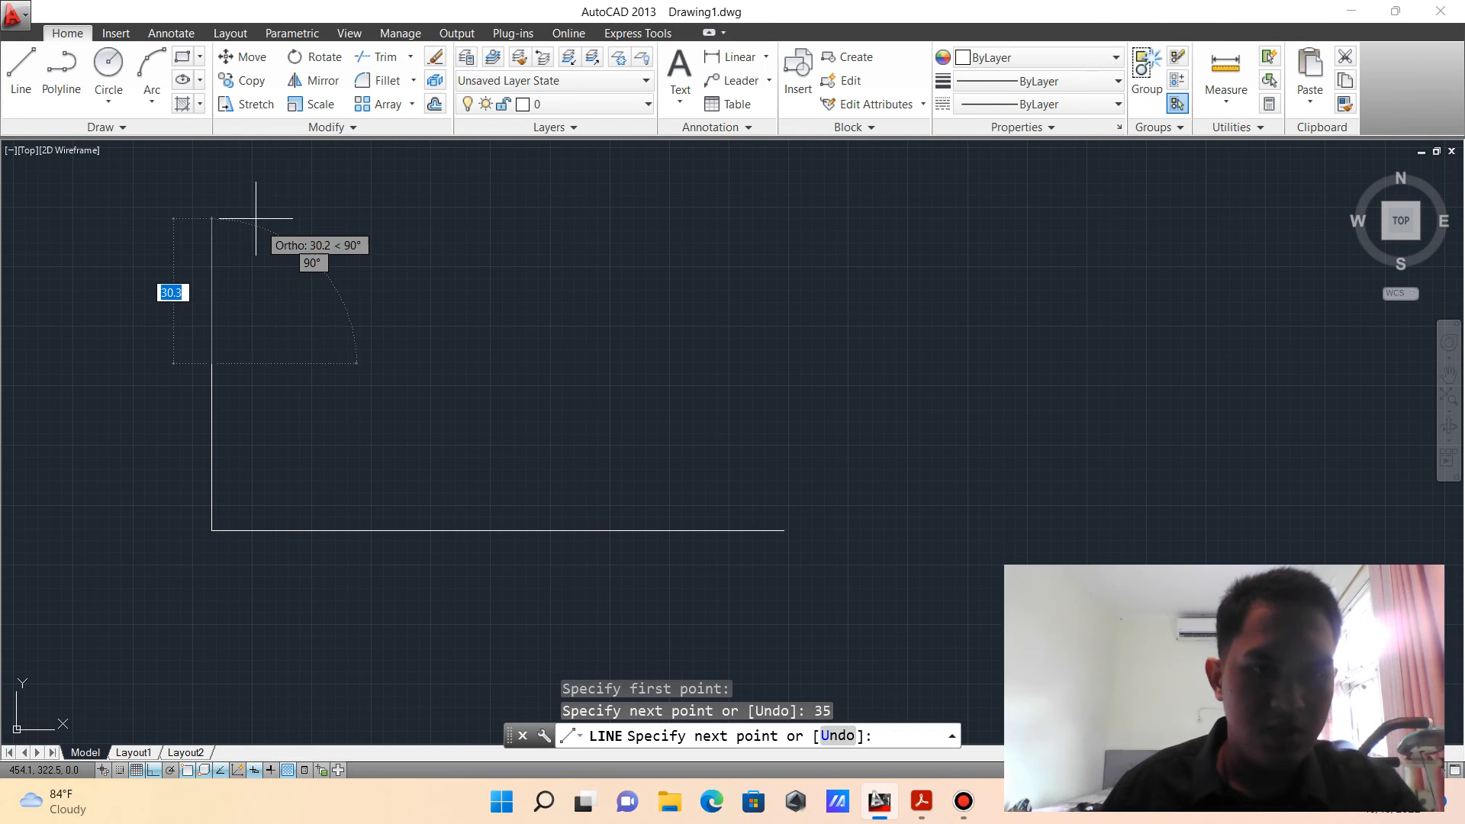
pyautogui.write('25')
pyautogui.press('Return')
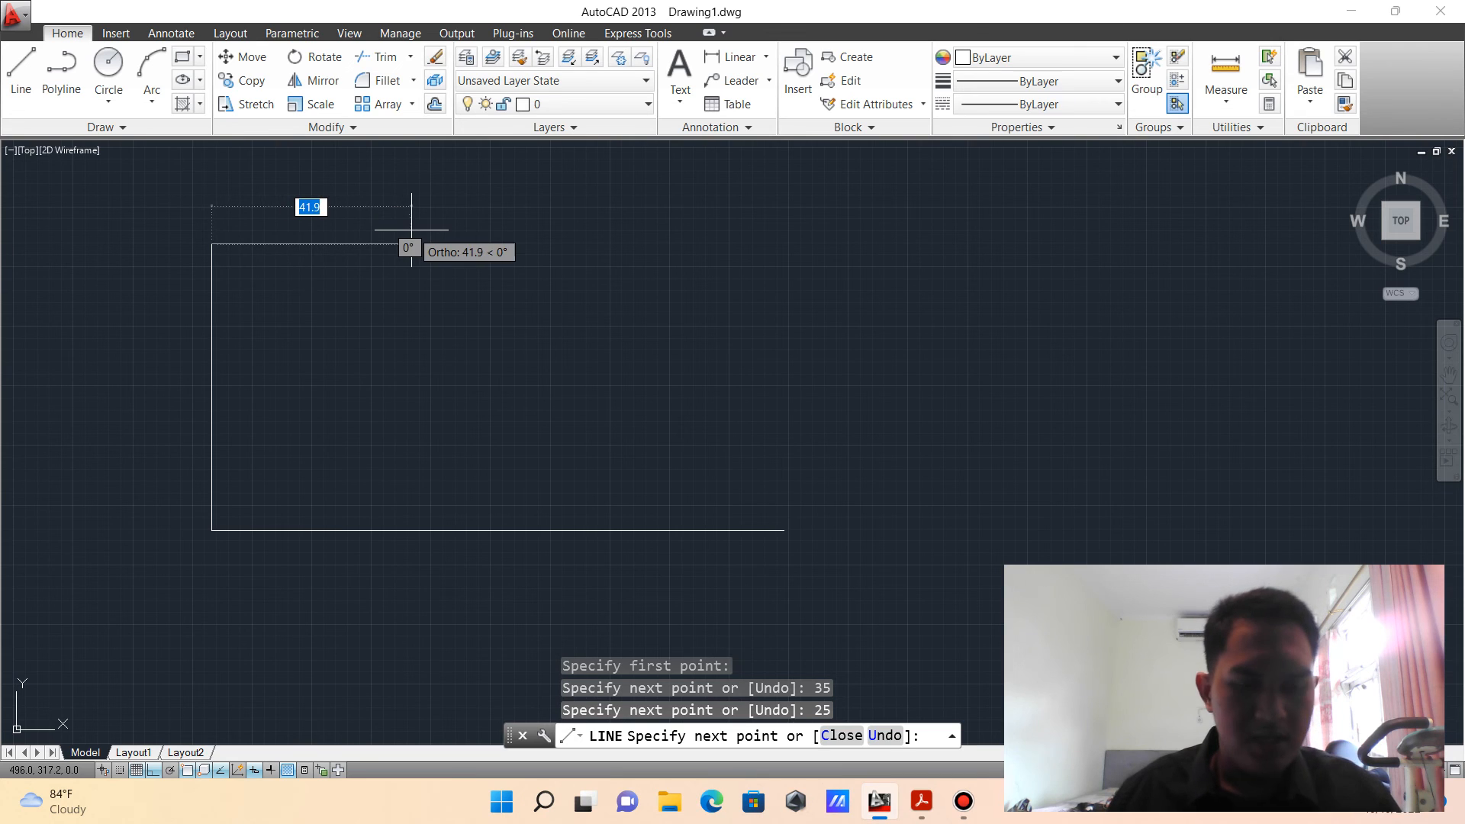
# - Continue from the top of the left side with three consecutive 20-unit horizontal segments to the right
pyautogui.write('20')
pyautogui.press('Return')
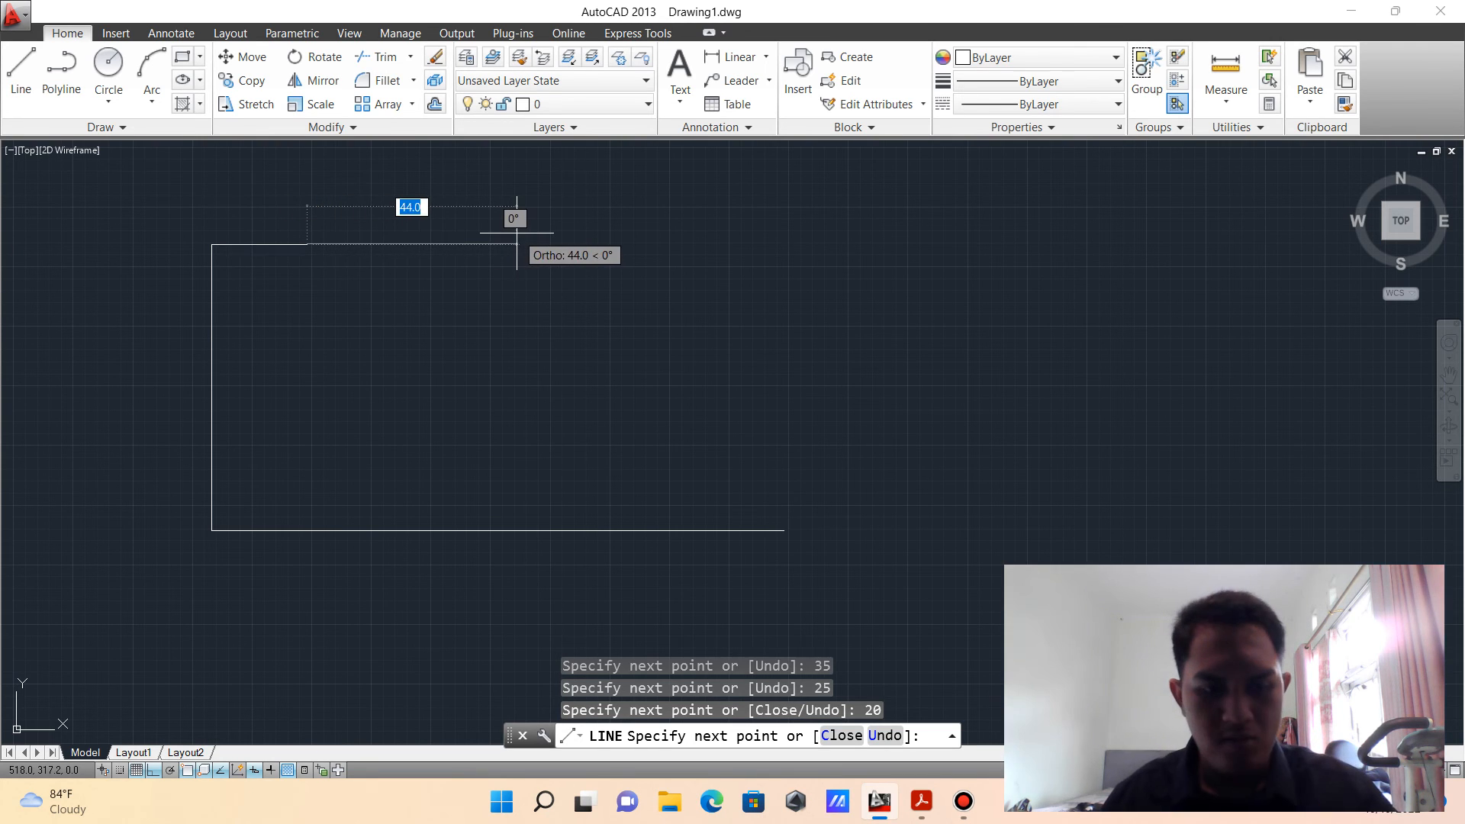
pyautogui.write('20')
pyautogui.press('Return')
pyautogui.write('2')
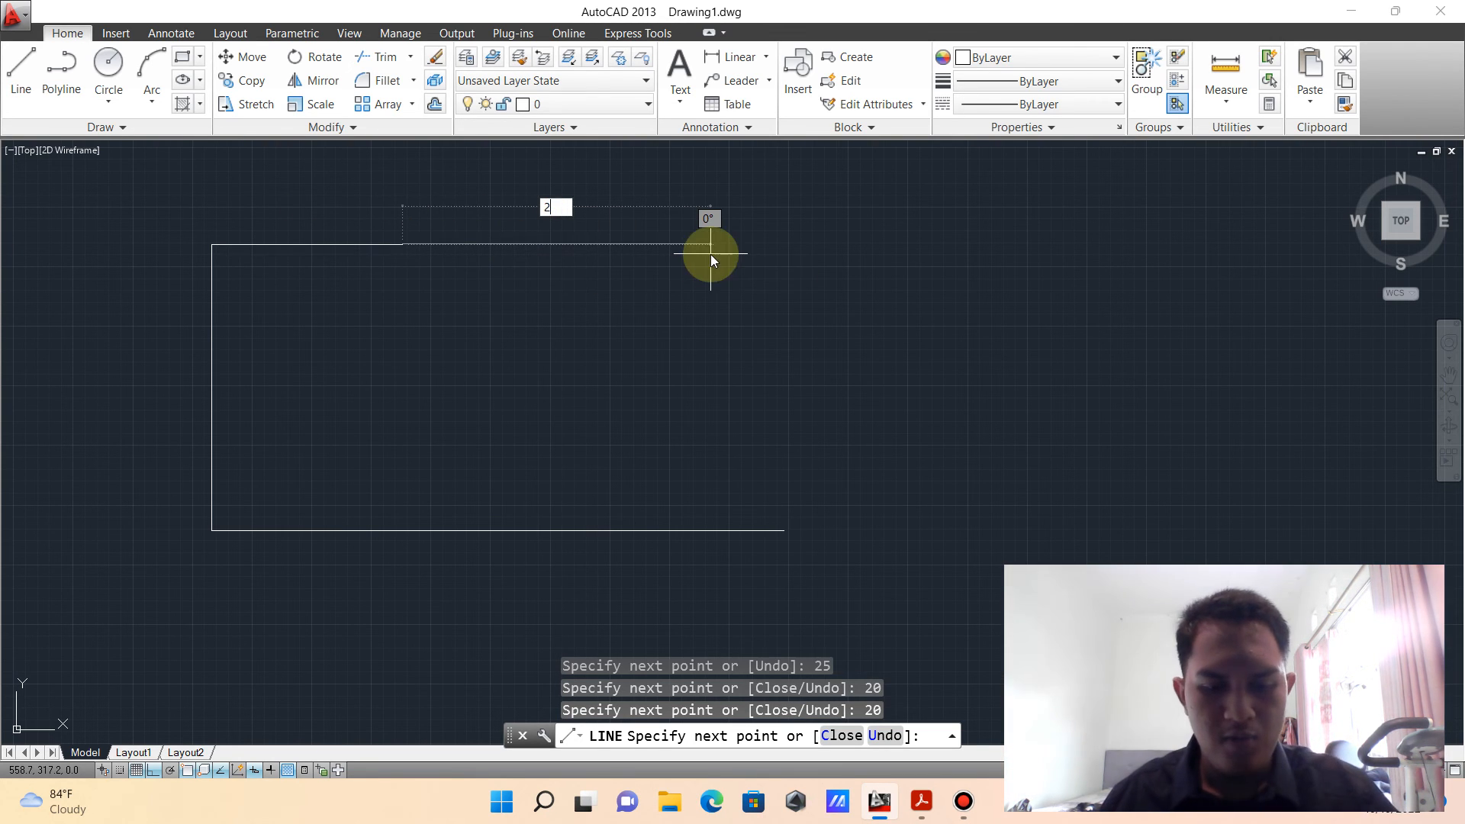
pyautogui.write('0')
pyautogui.press('Return')
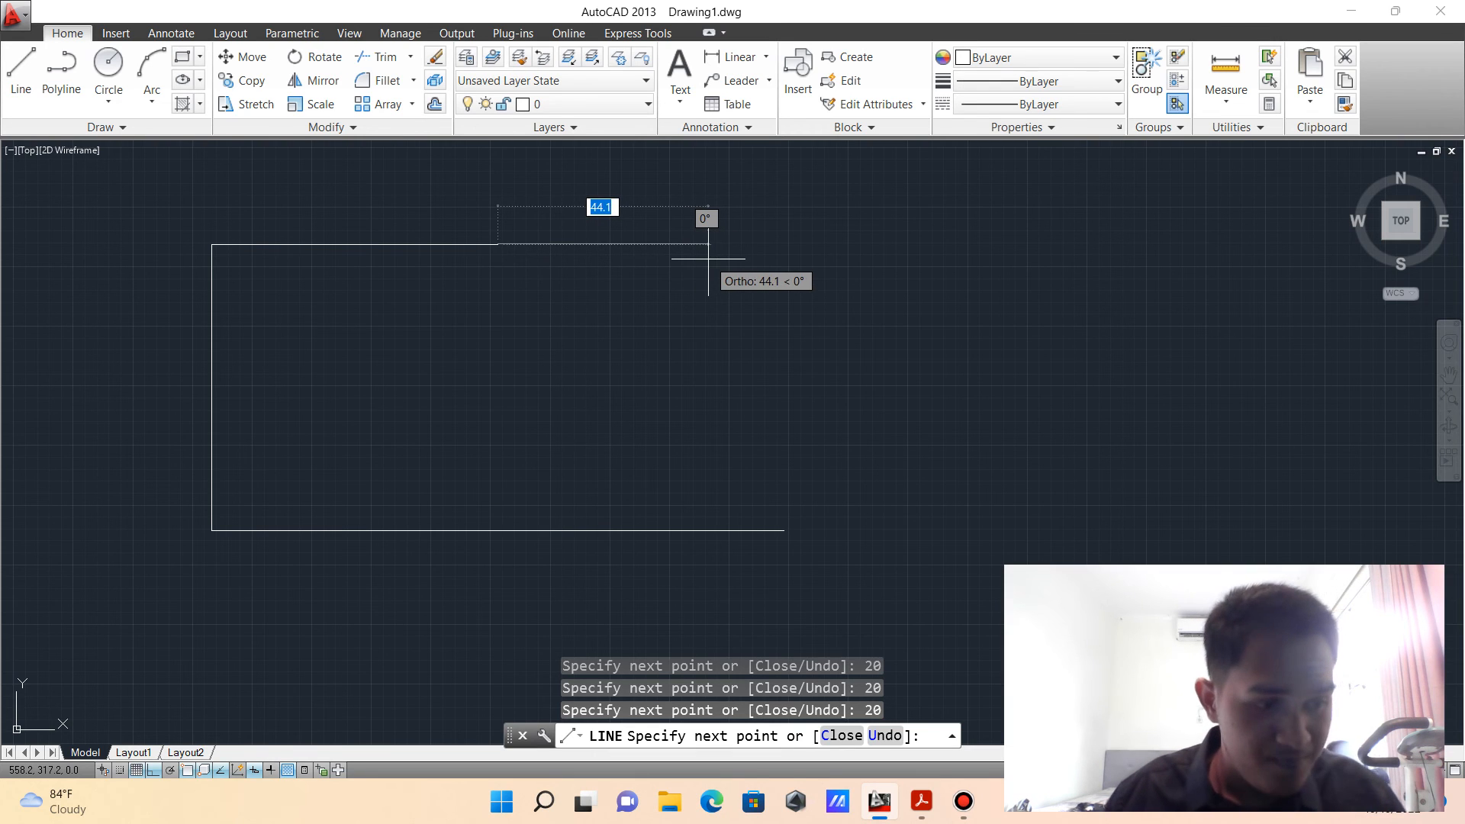
pyautogui.press('Escape')
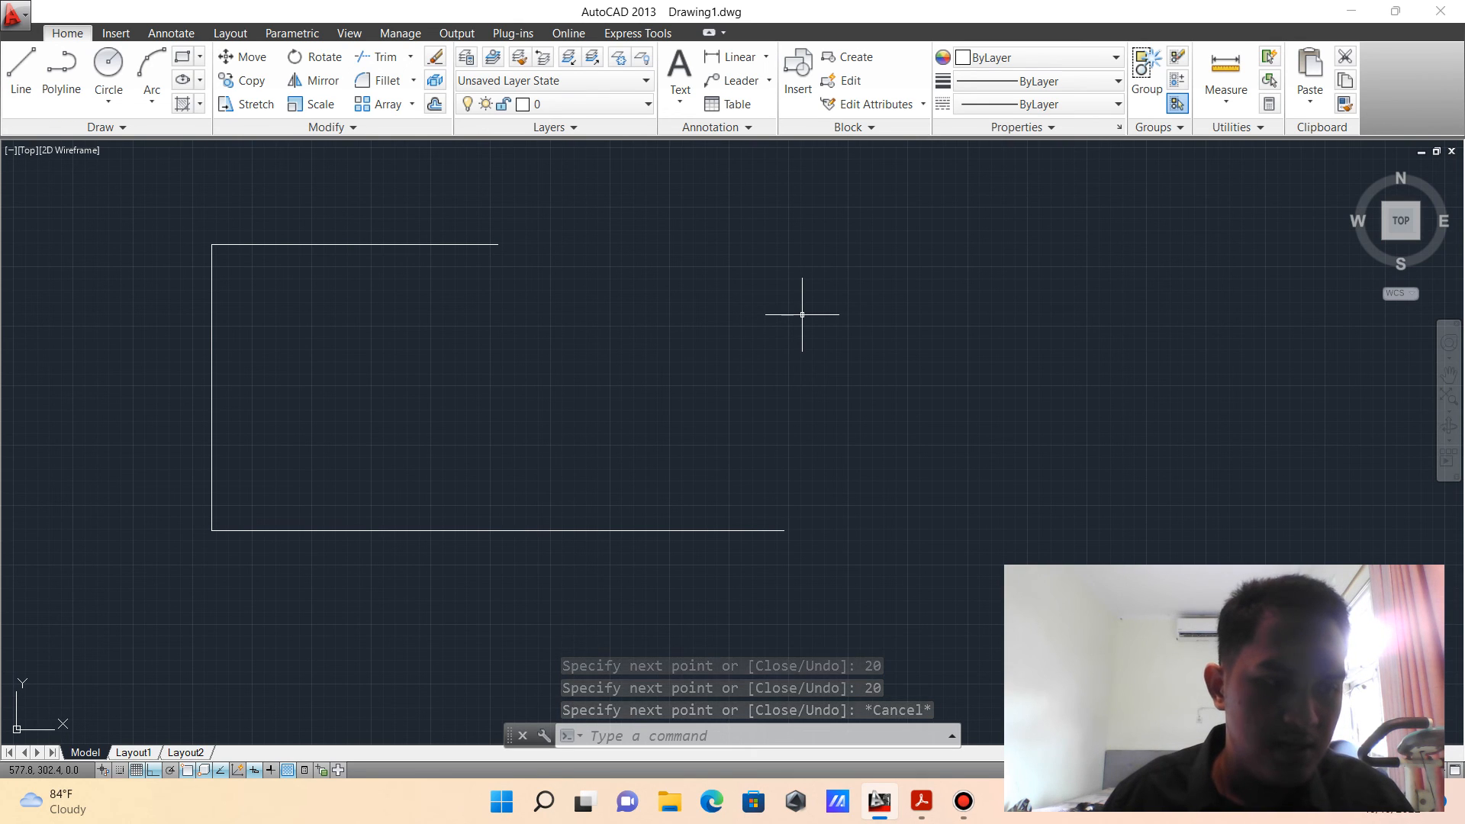
# - Draw from the base's right end 35 units up and 50 units left, and connect to the top edge's right end
pyautogui.write('l')
pyautogui.press('Return')
pyautogui.click(786, 531)
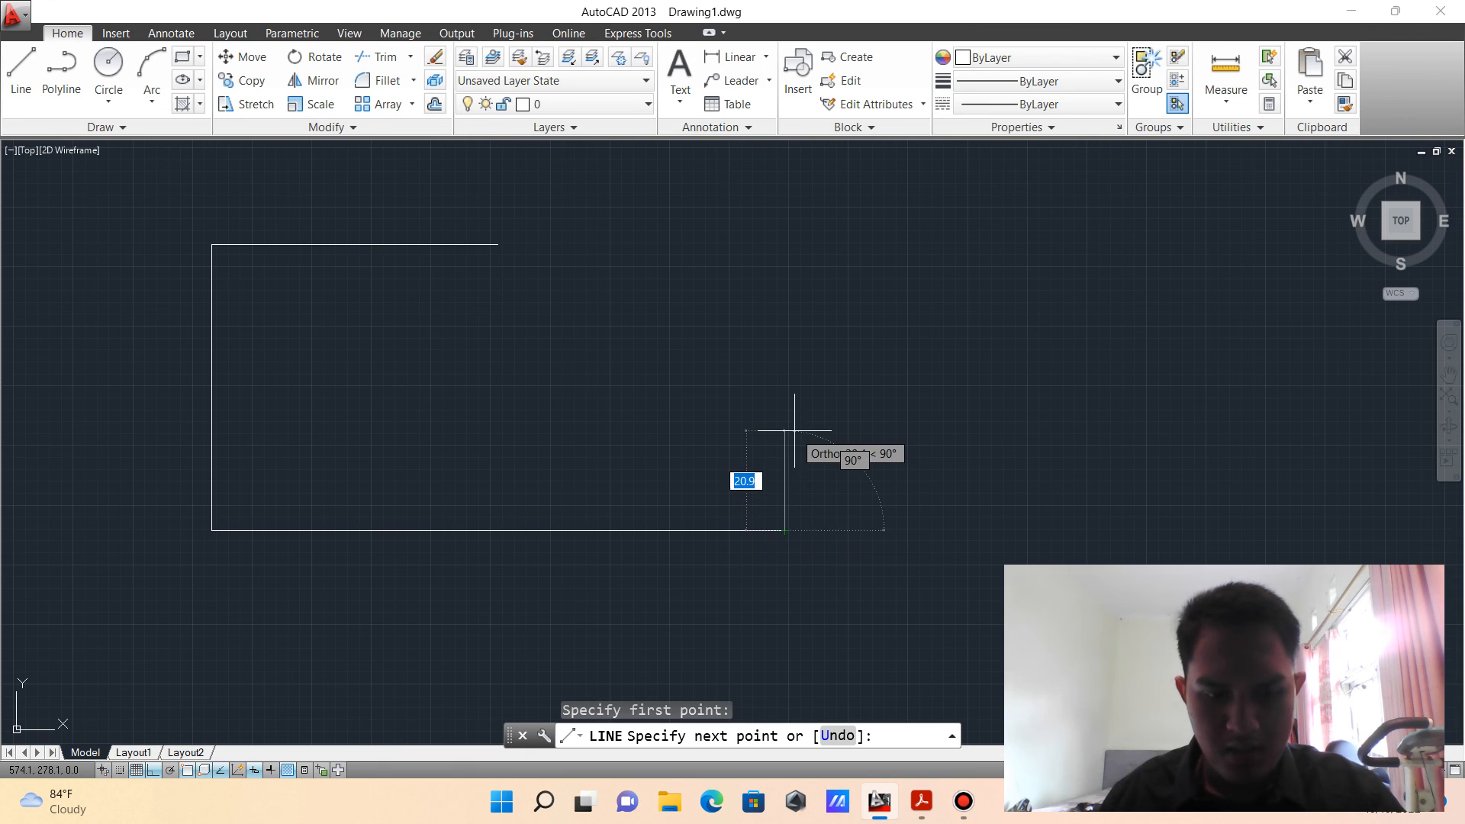
pyautogui.write('35')
pyautogui.press('Return')
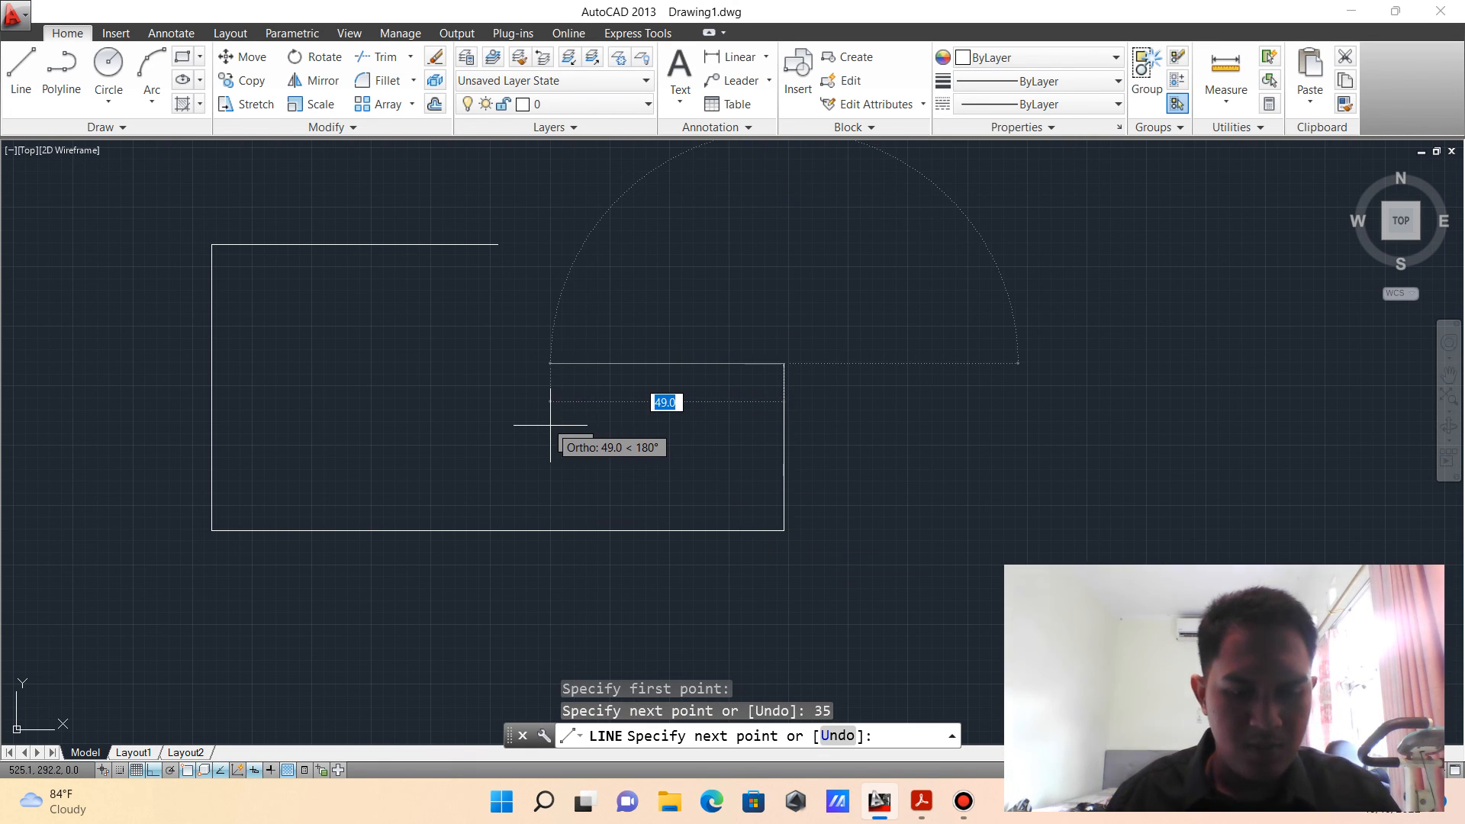
pyautogui.write('50')
pyautogui.press('Return')
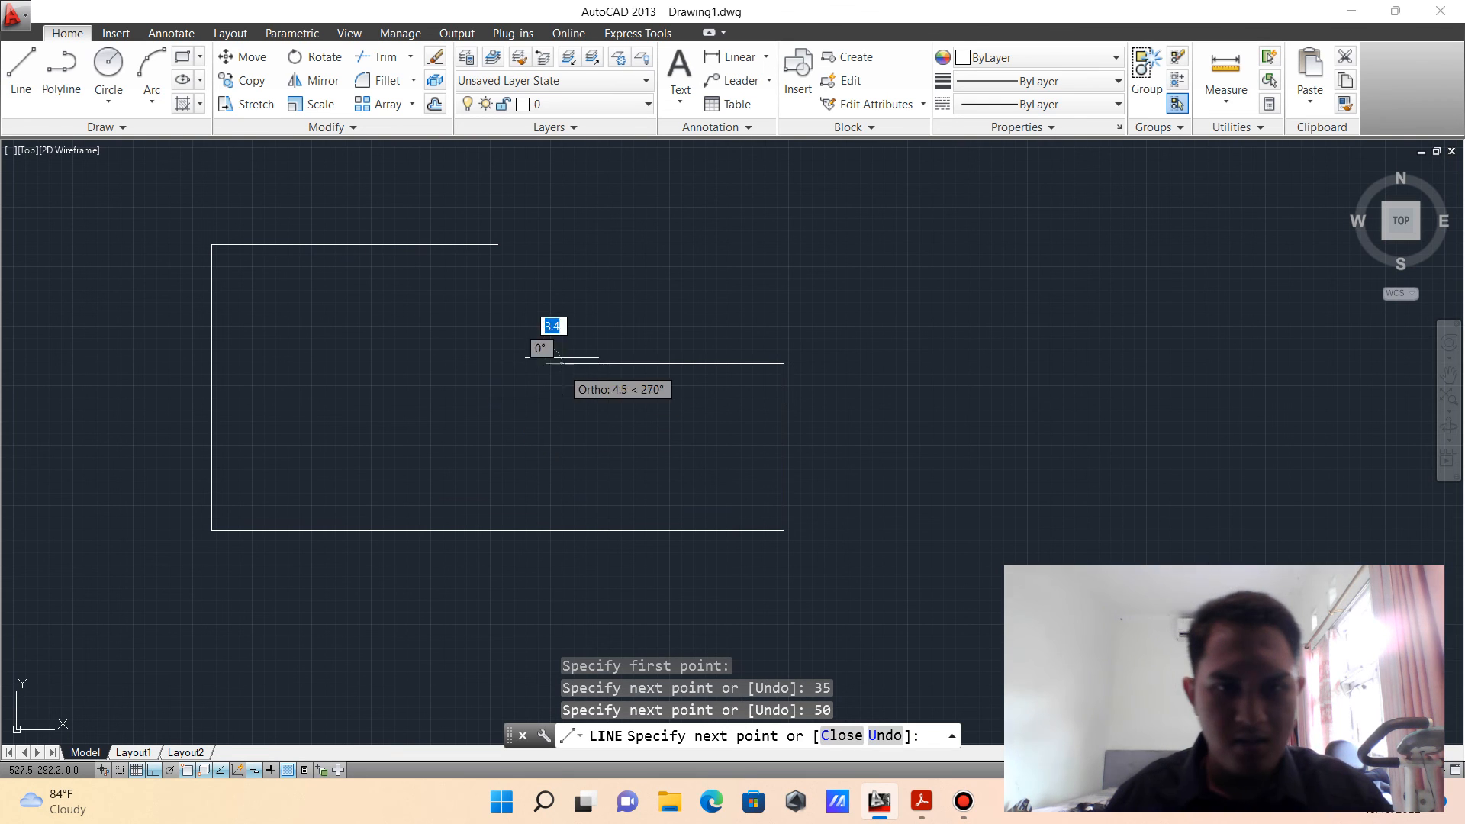
pyautogui.click(498, 244)
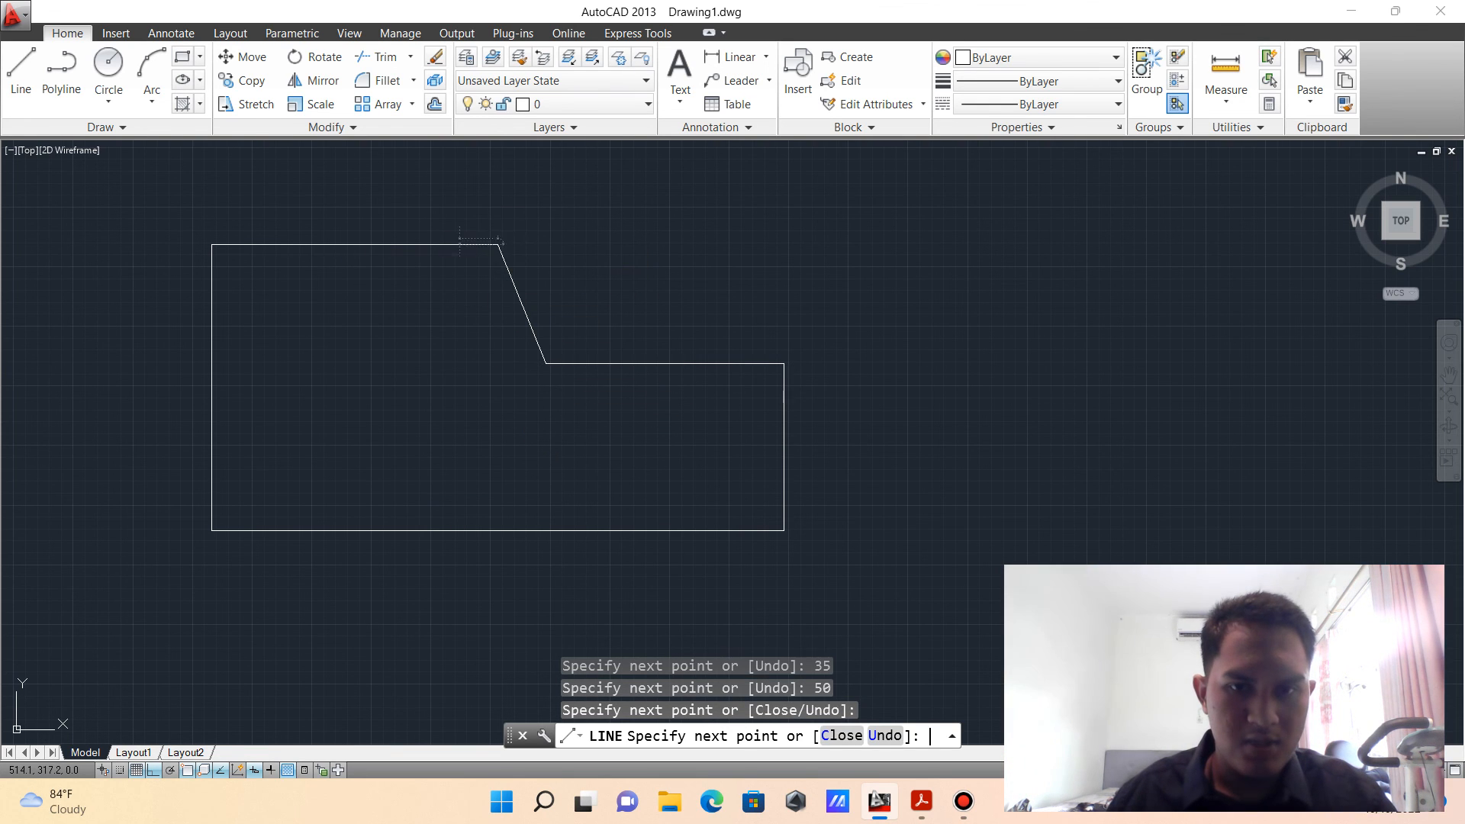
pyautogui.press('Escape')
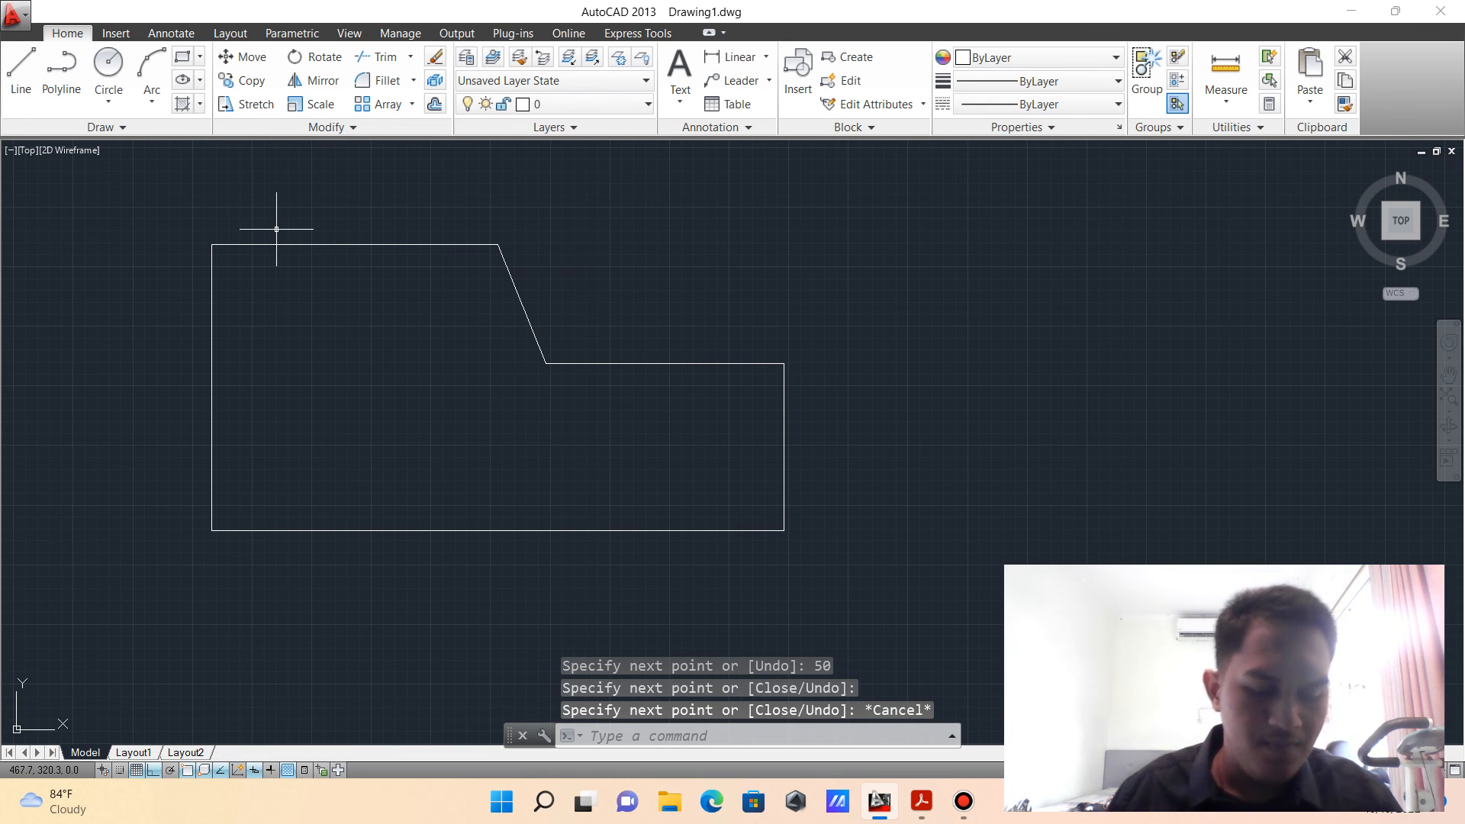
# - Draw the left slope from the top of the 35-unit left segment to the right end of the first 20-unit top segment
pyautogui.press('Return')
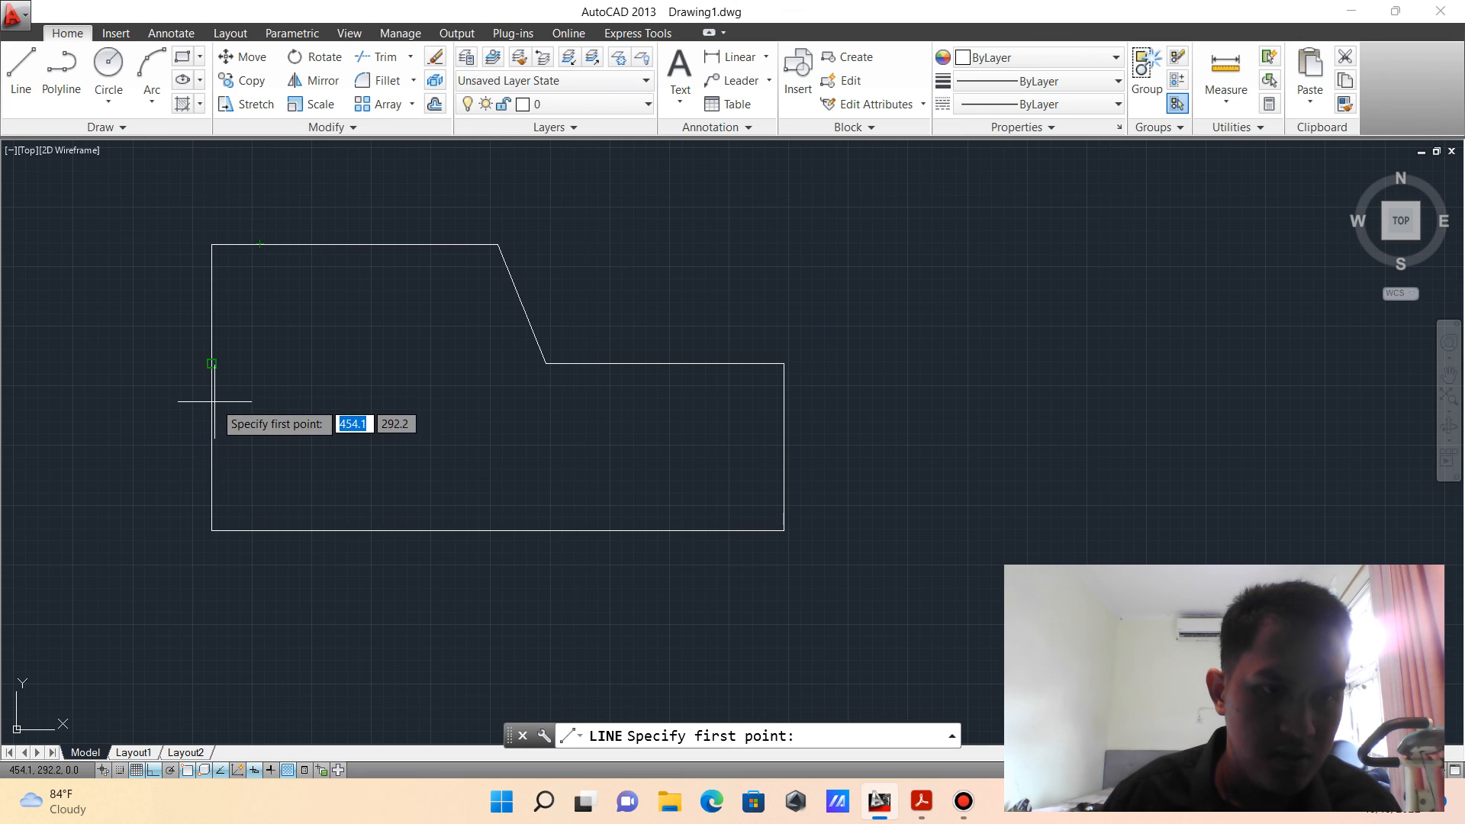
pyautogui.click(212, 364)
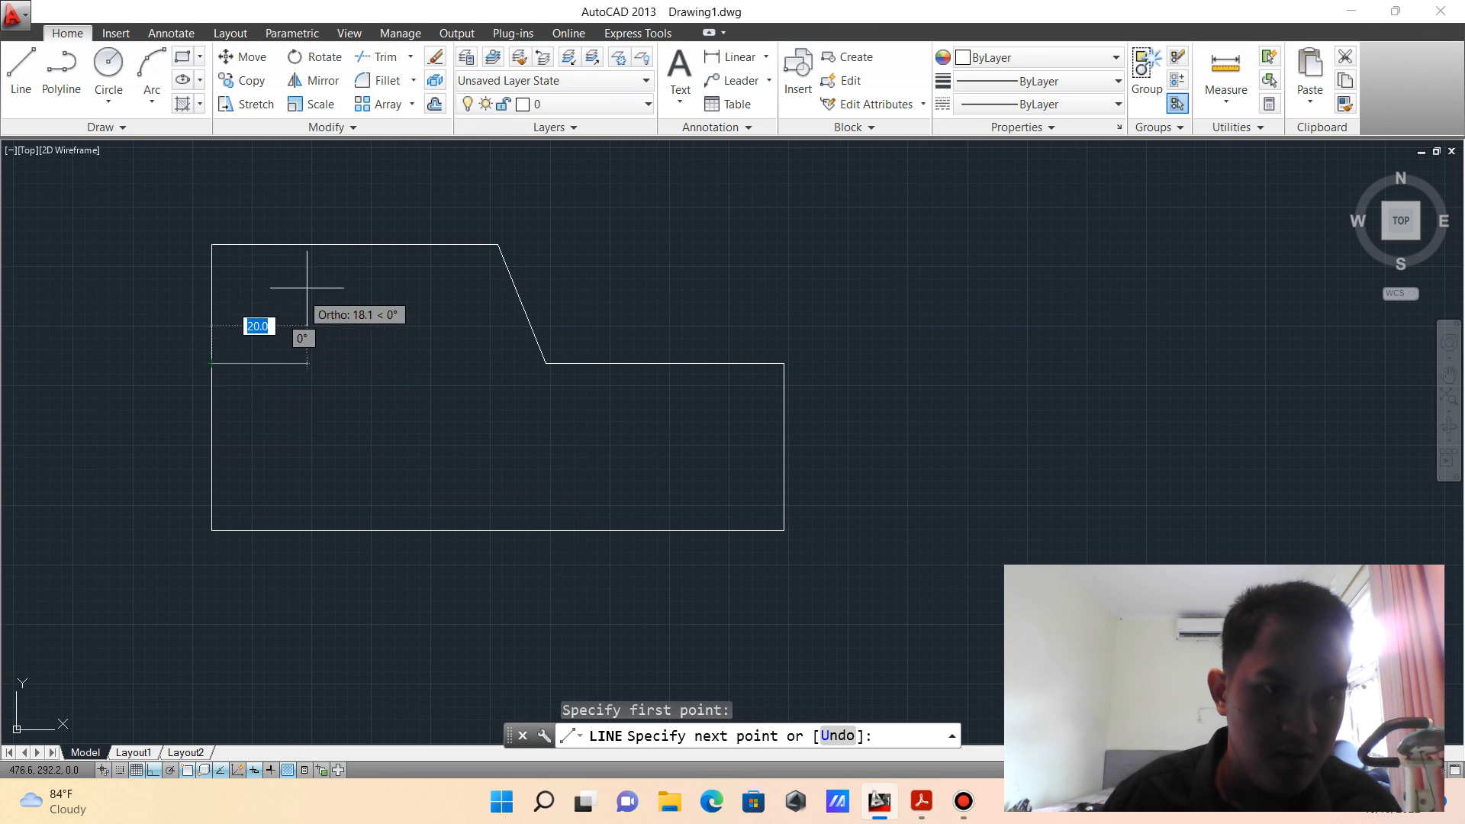
pyautogui.click(307, 245)
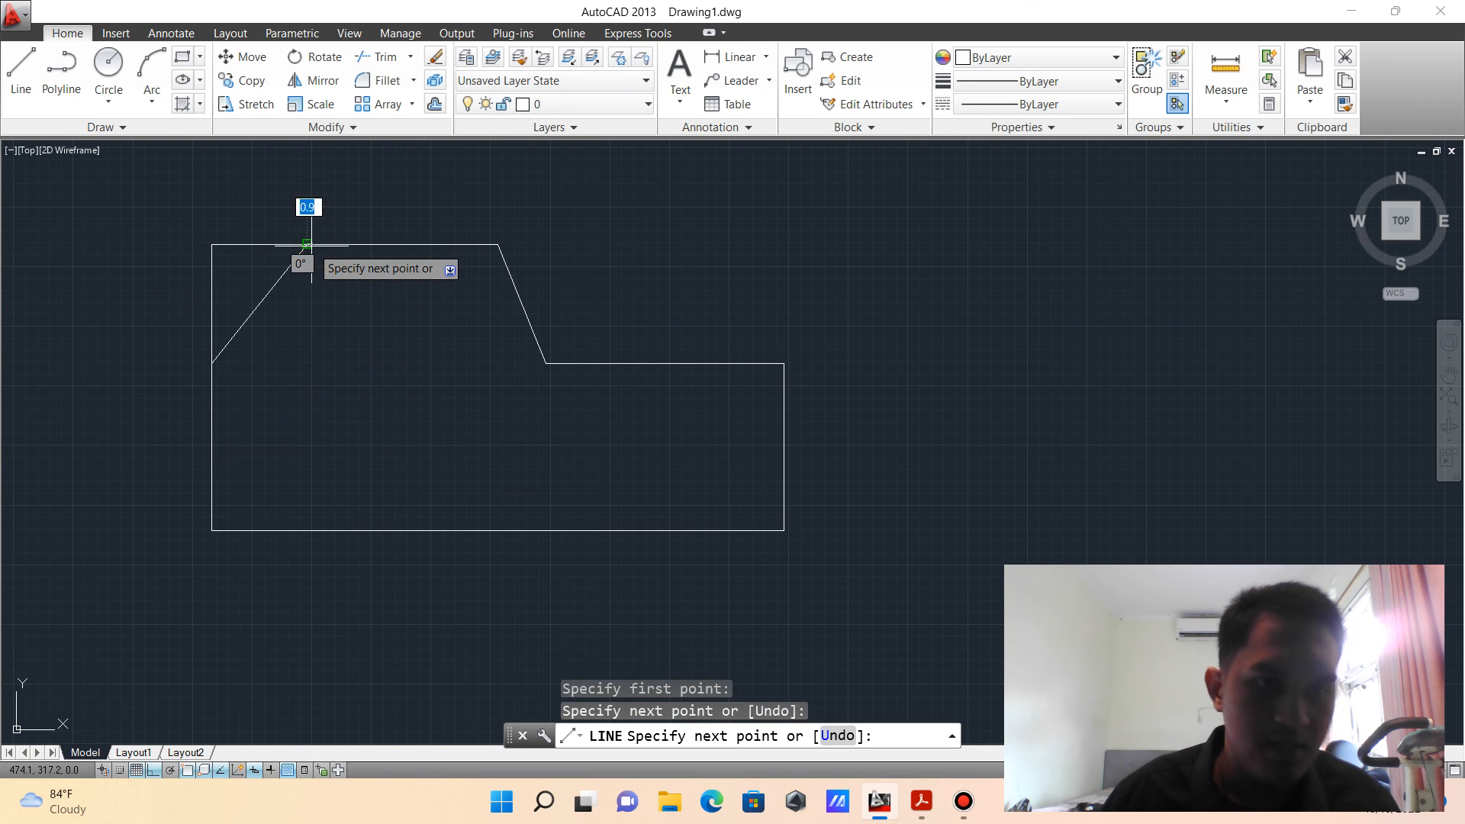
pyautogui.press('Escape')
# - Erase the 25-unit vertical and 20-unit horizontal segments forming the corner outside the left slope
pyautogui.click(233, 211)
pyautogui.click(189, 296)
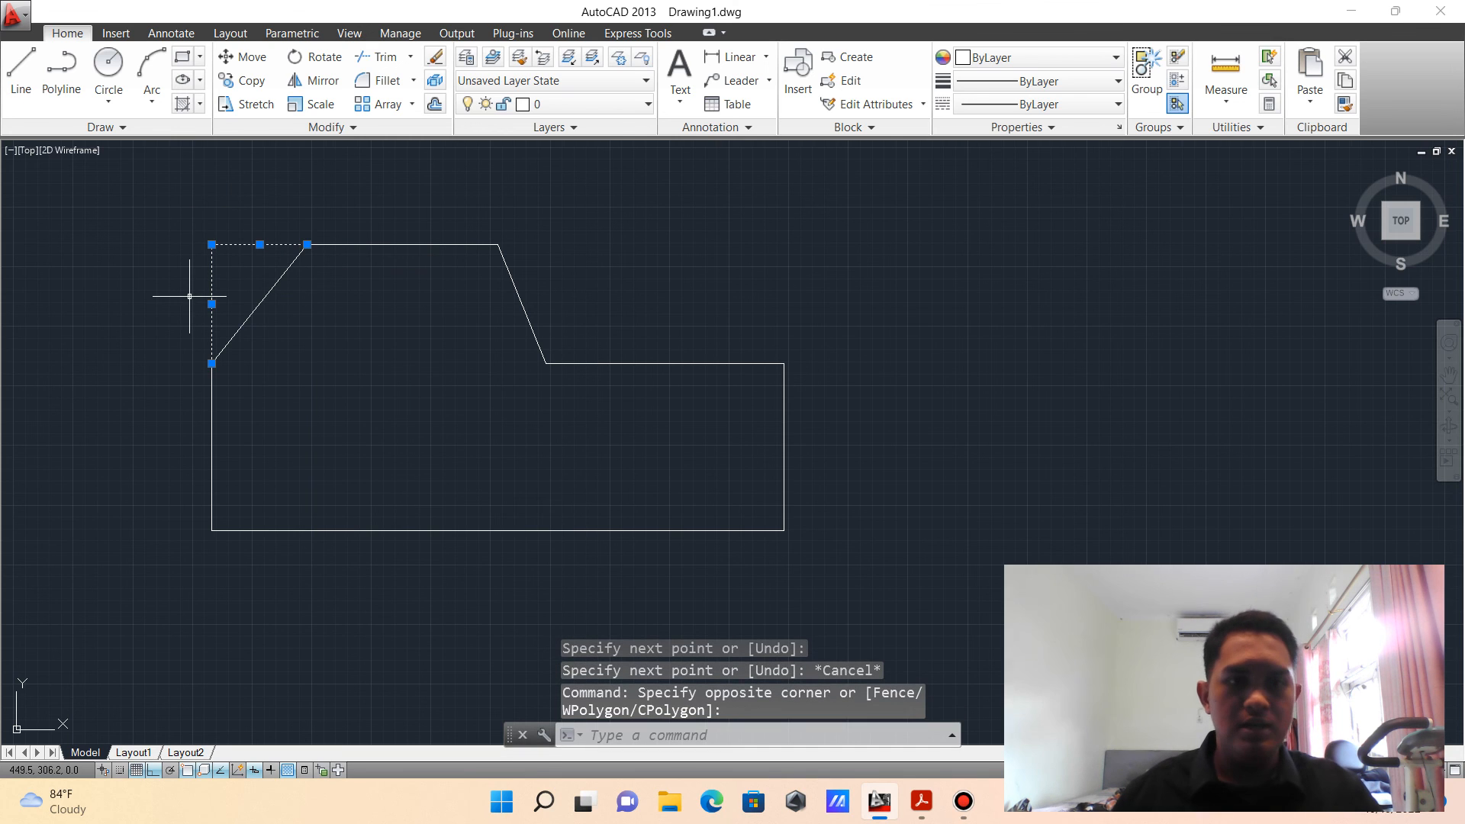
pyautogui.write('e')
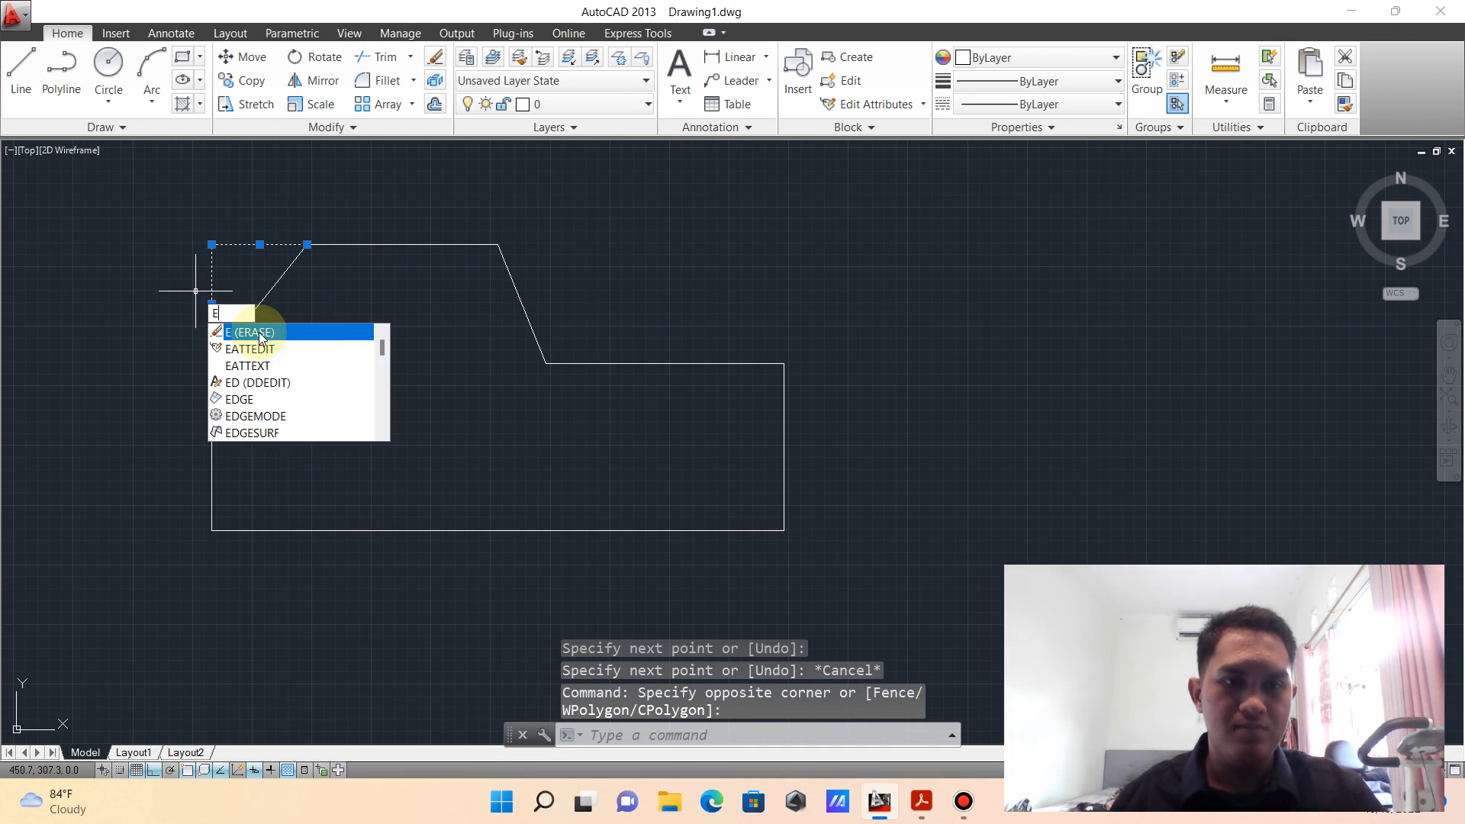
pyautogui.press('Return')
pyautogui.scroll(-4, 424, 282)
pyautogui.scroll(-3, 424, 283)
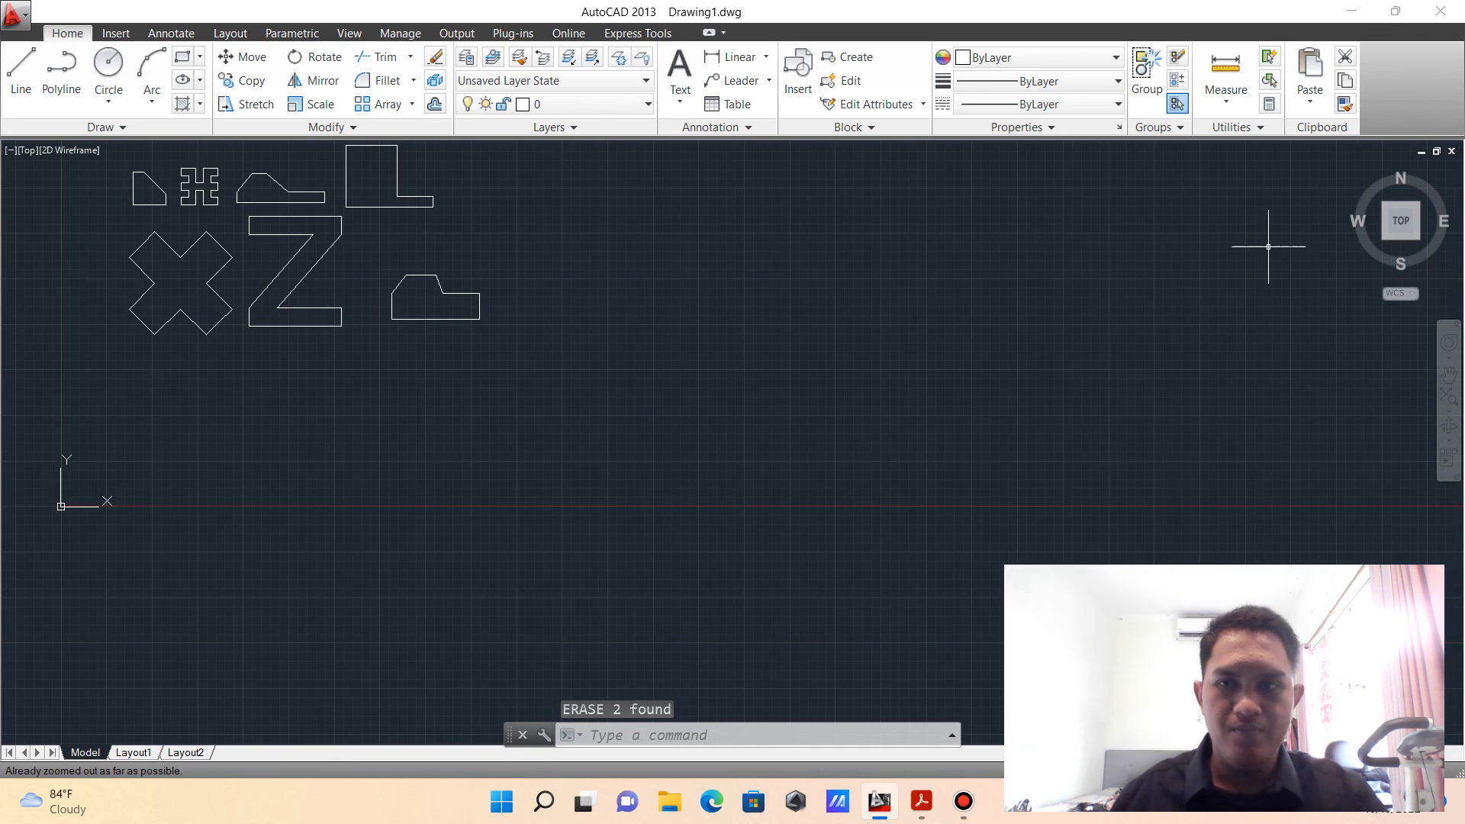
pyautogui.click(1404, 222)
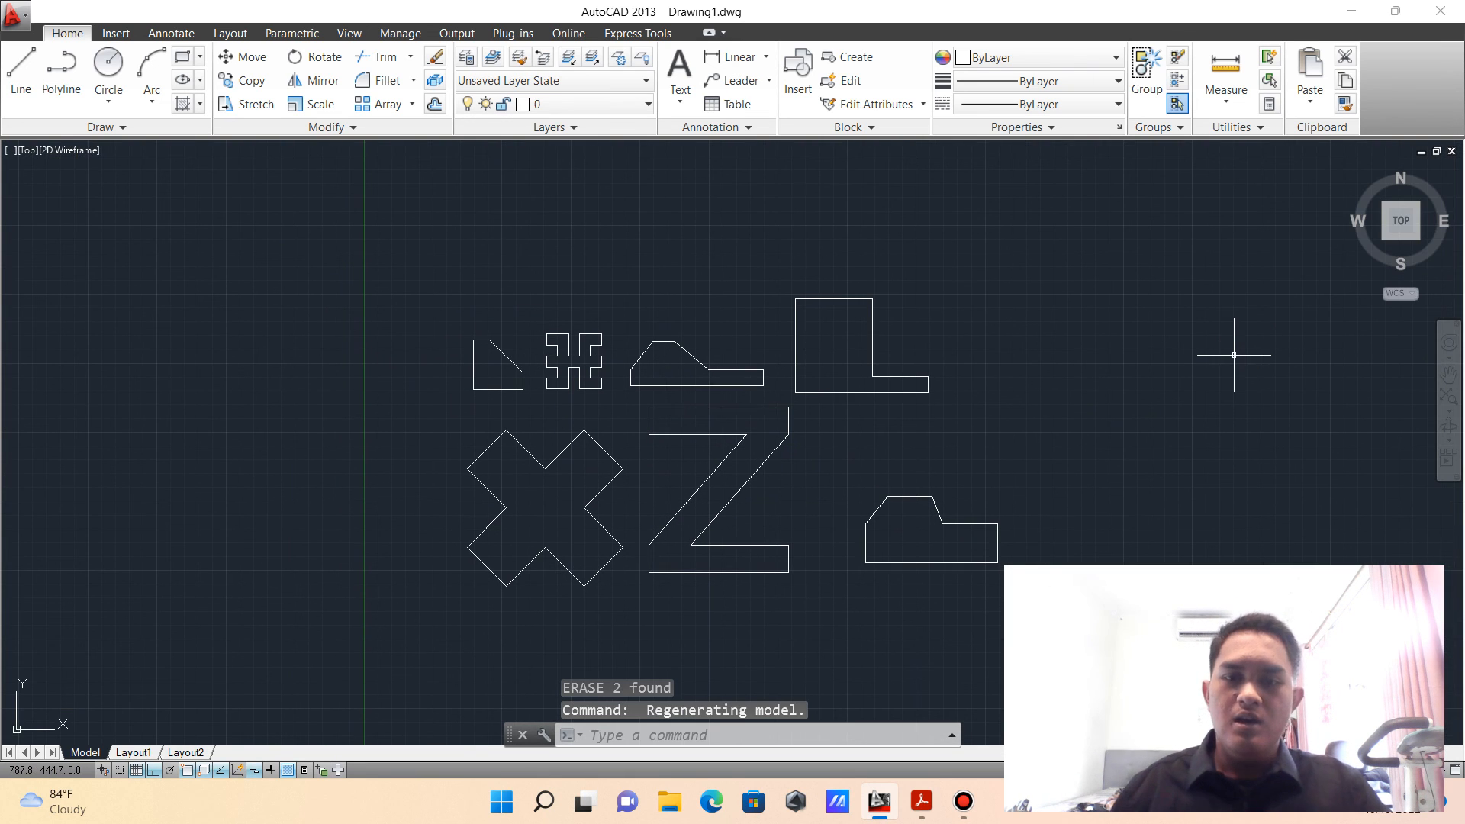